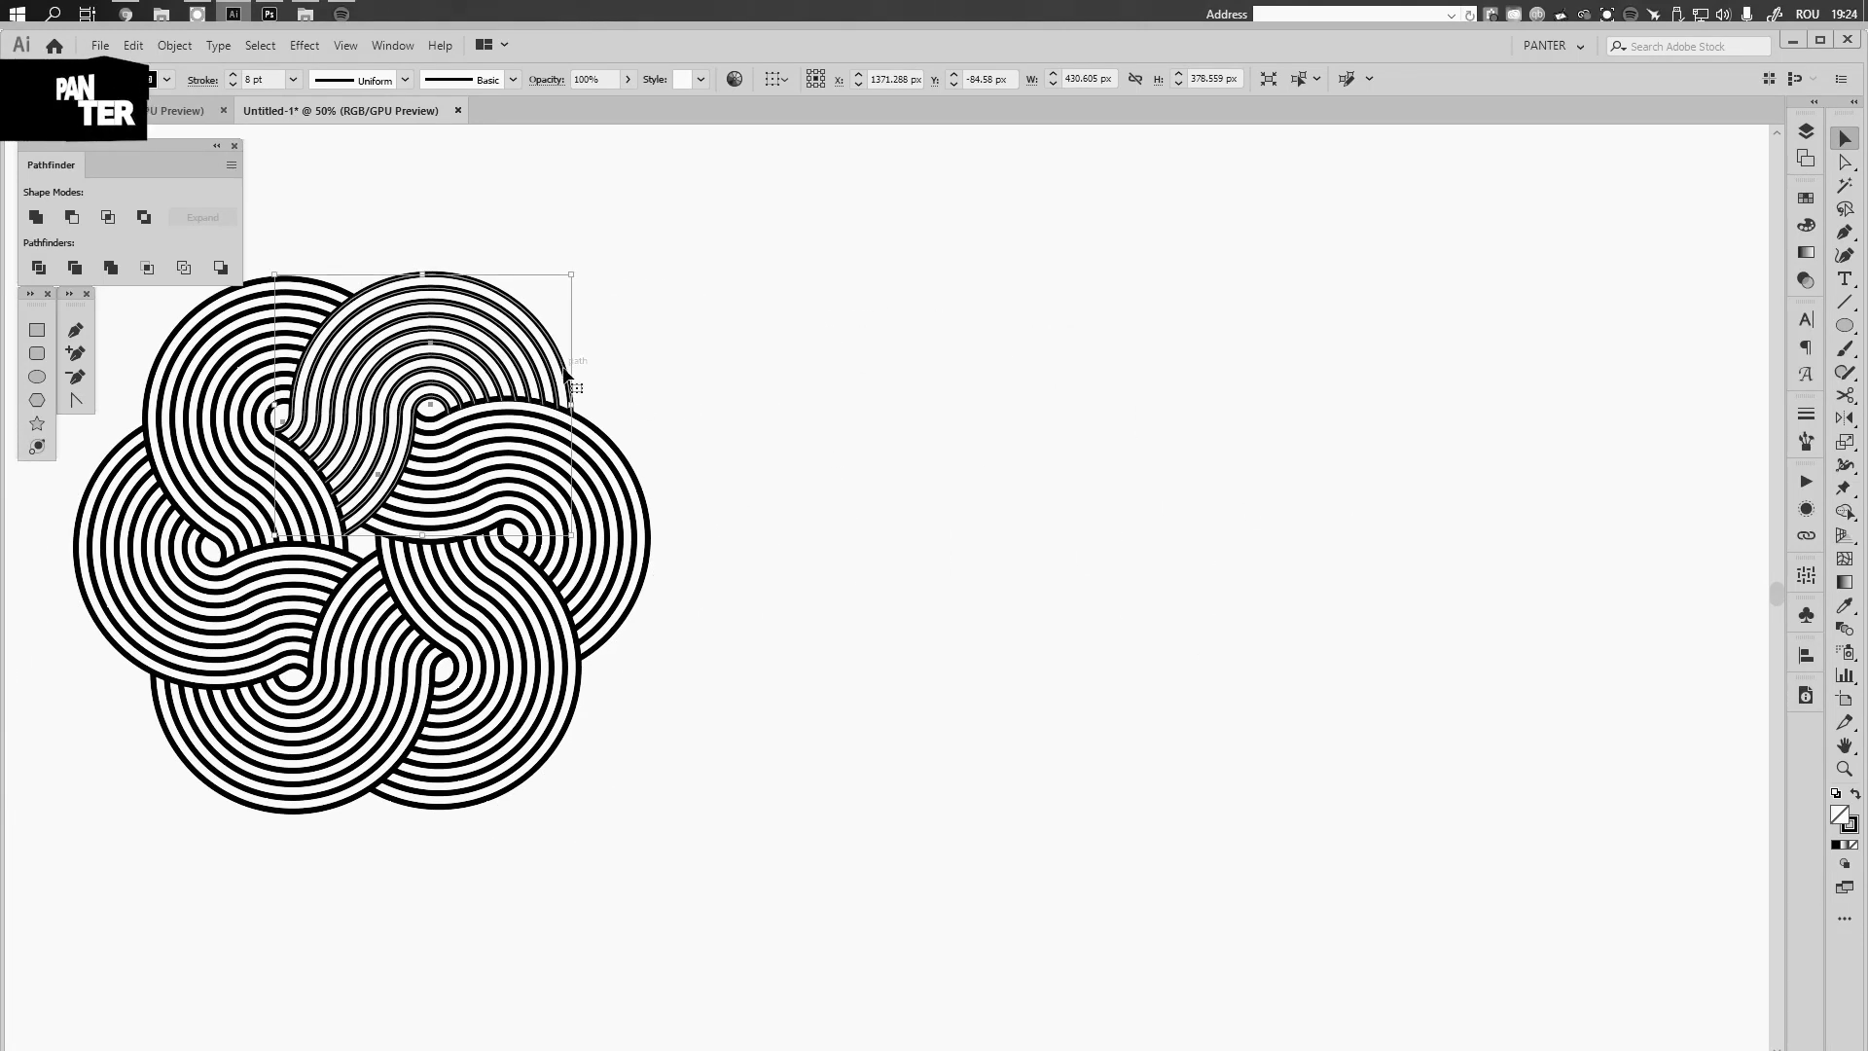
Move the selected group with its rotated copies horizontally to X 2547.809 px, into clear space beside its original spot
left_click_drag(569, 374, 1375, 446)
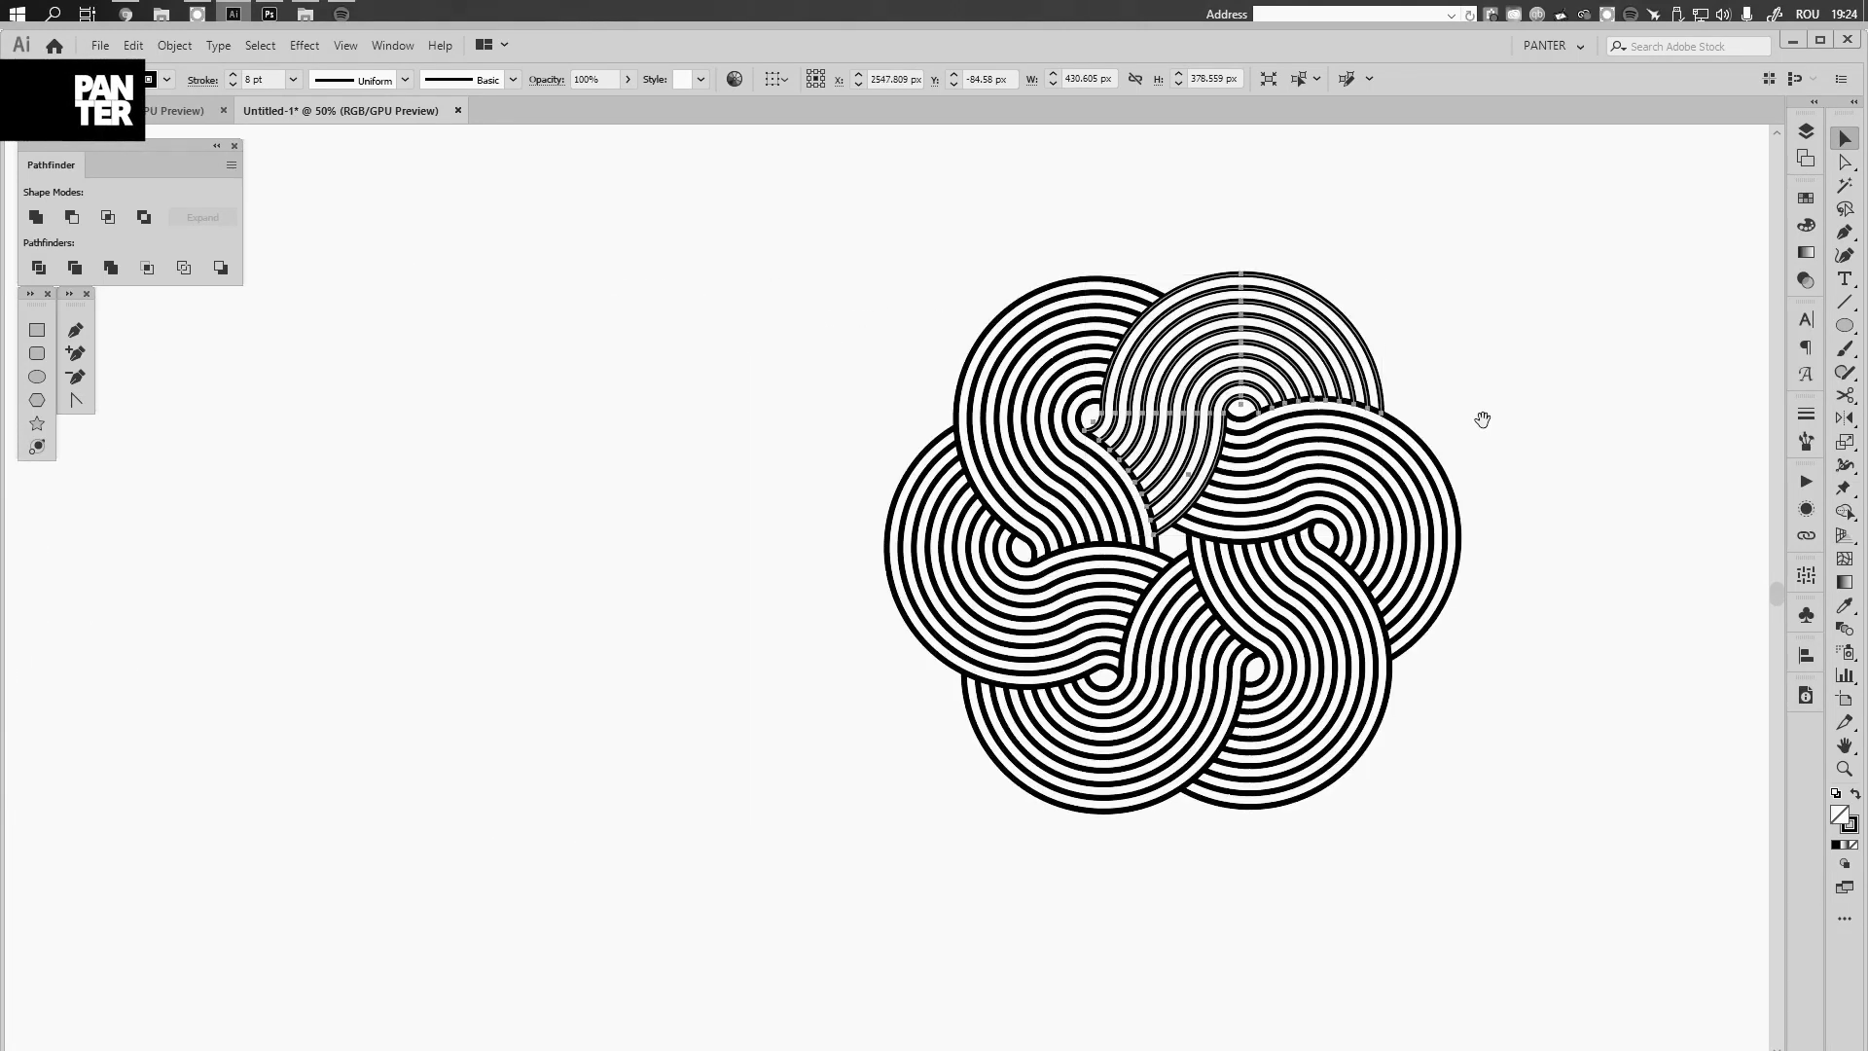
left_click_drag(1480, 416, 1233, 451)
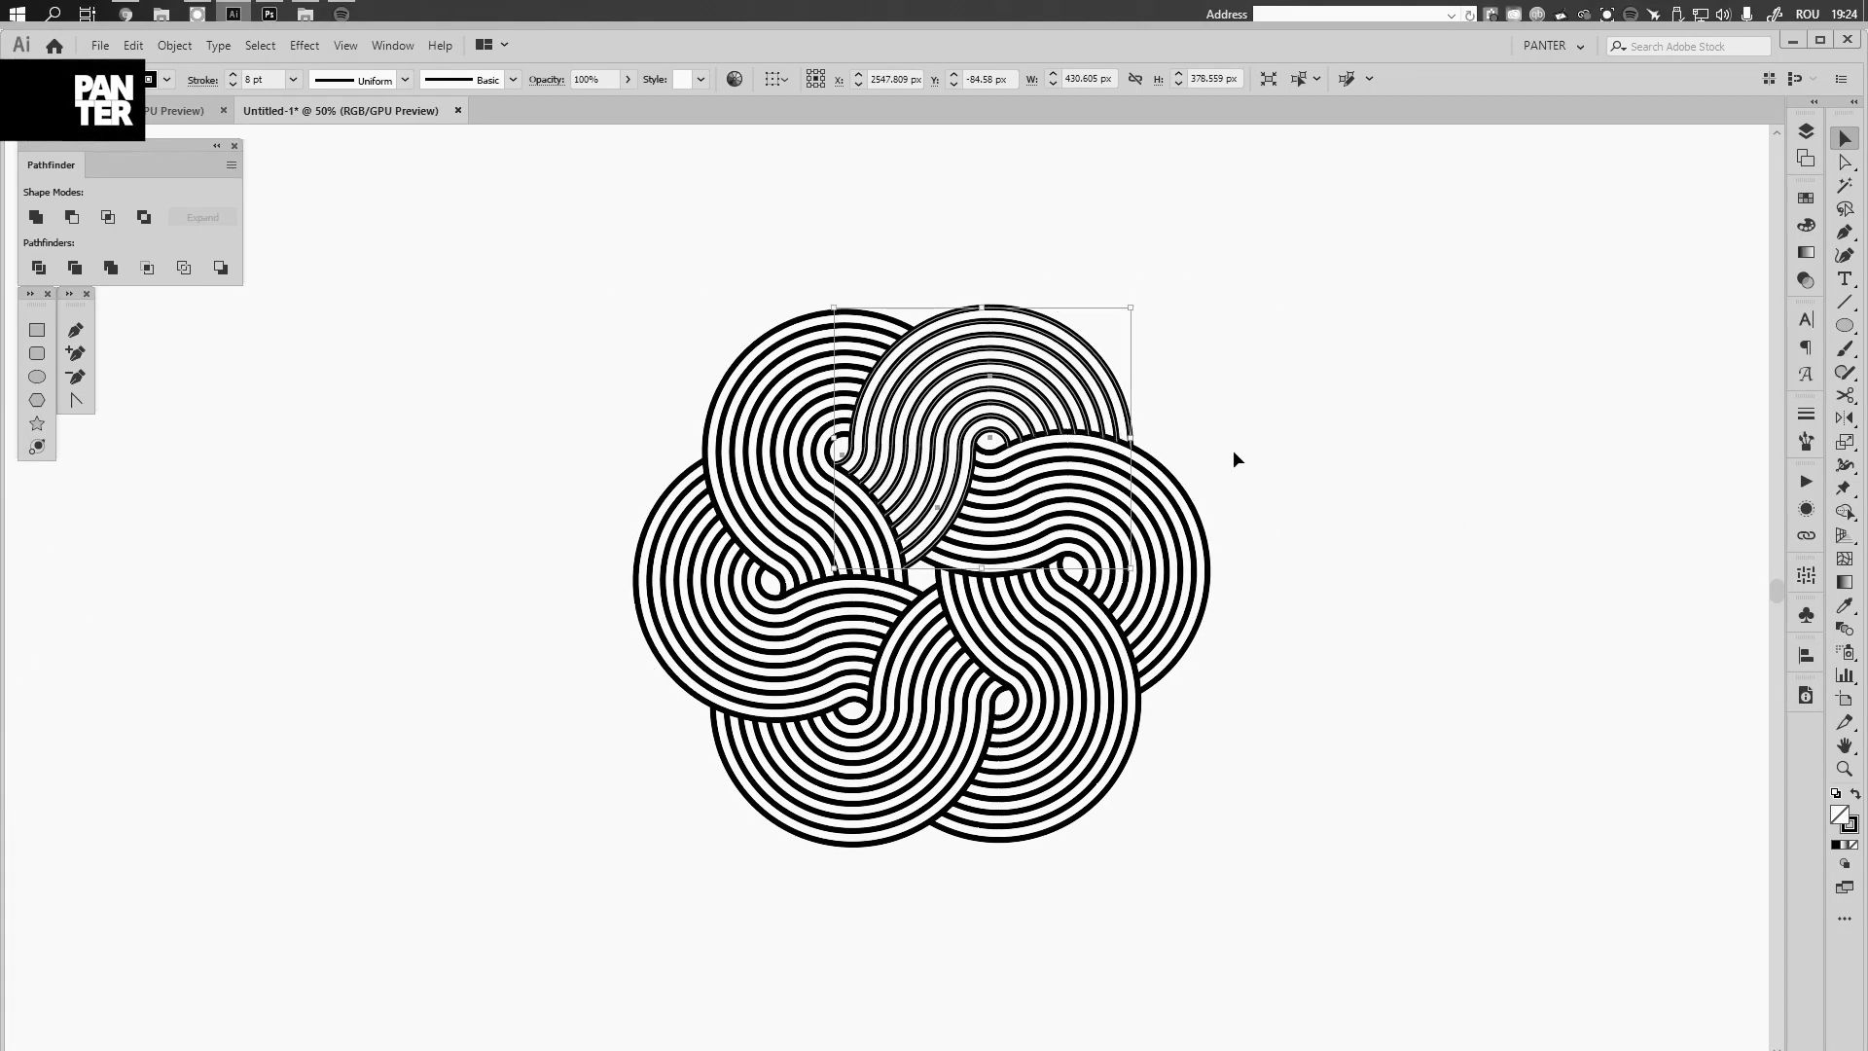
mouse_move(1293, 562)
left_mouse_down()
mouse_move(980, 325)
mouse_move(903, 322)
left_mouse_up()
Edit the group's existing Transform effect, setting the horizontal move to 155 px
left_click(1806, 509)
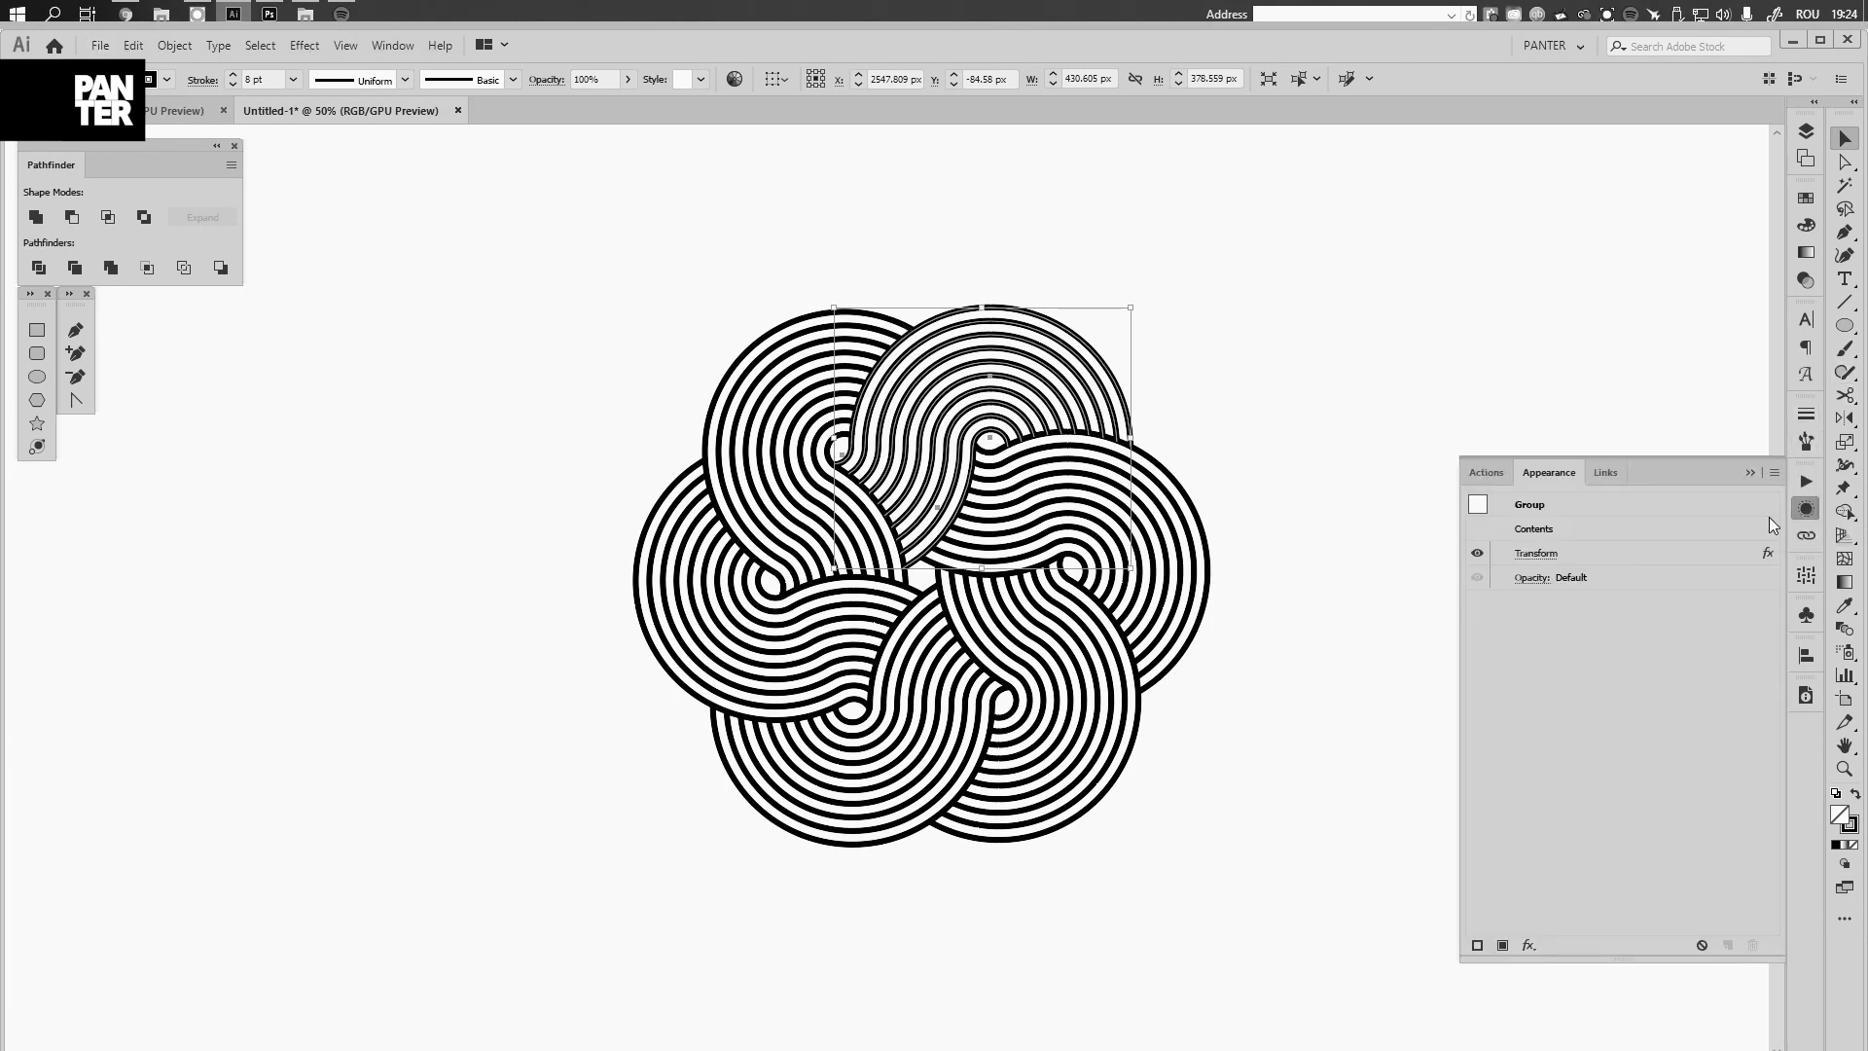
left_click(1523, 555)
left_click(1479, 703)
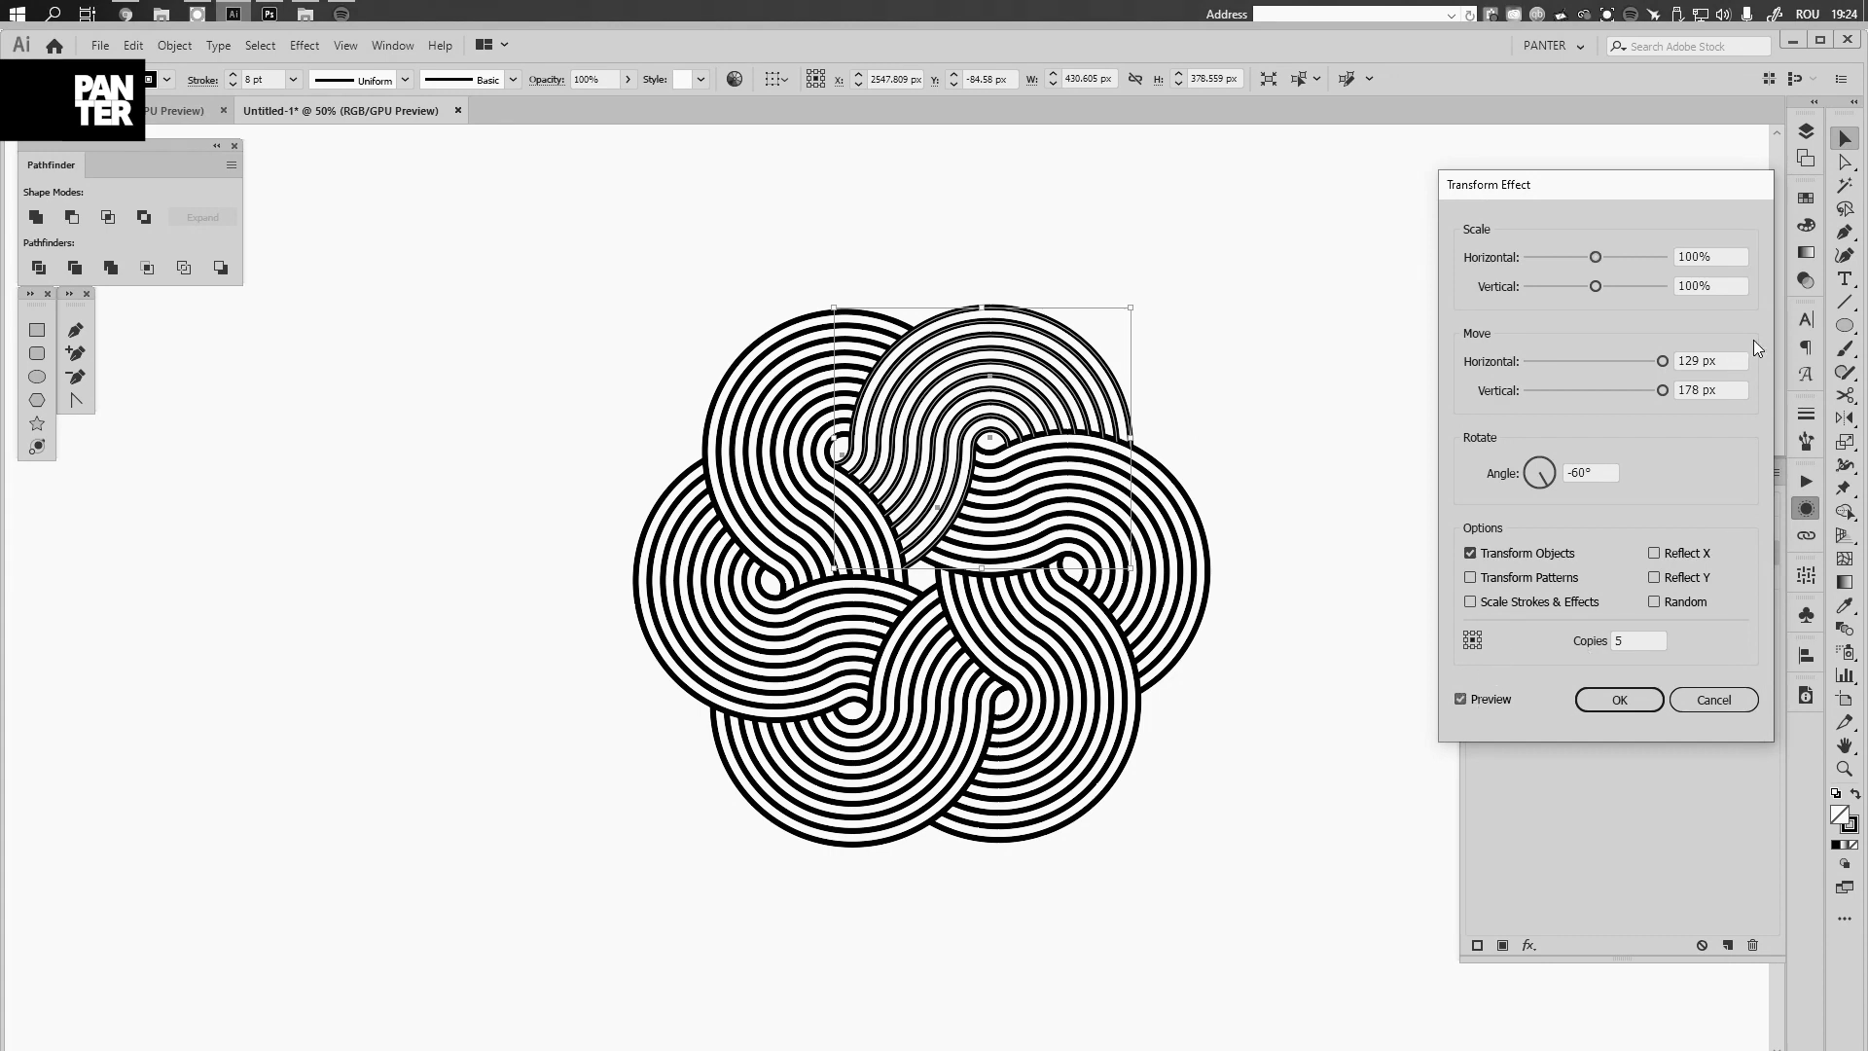
left_click(1715, 361)
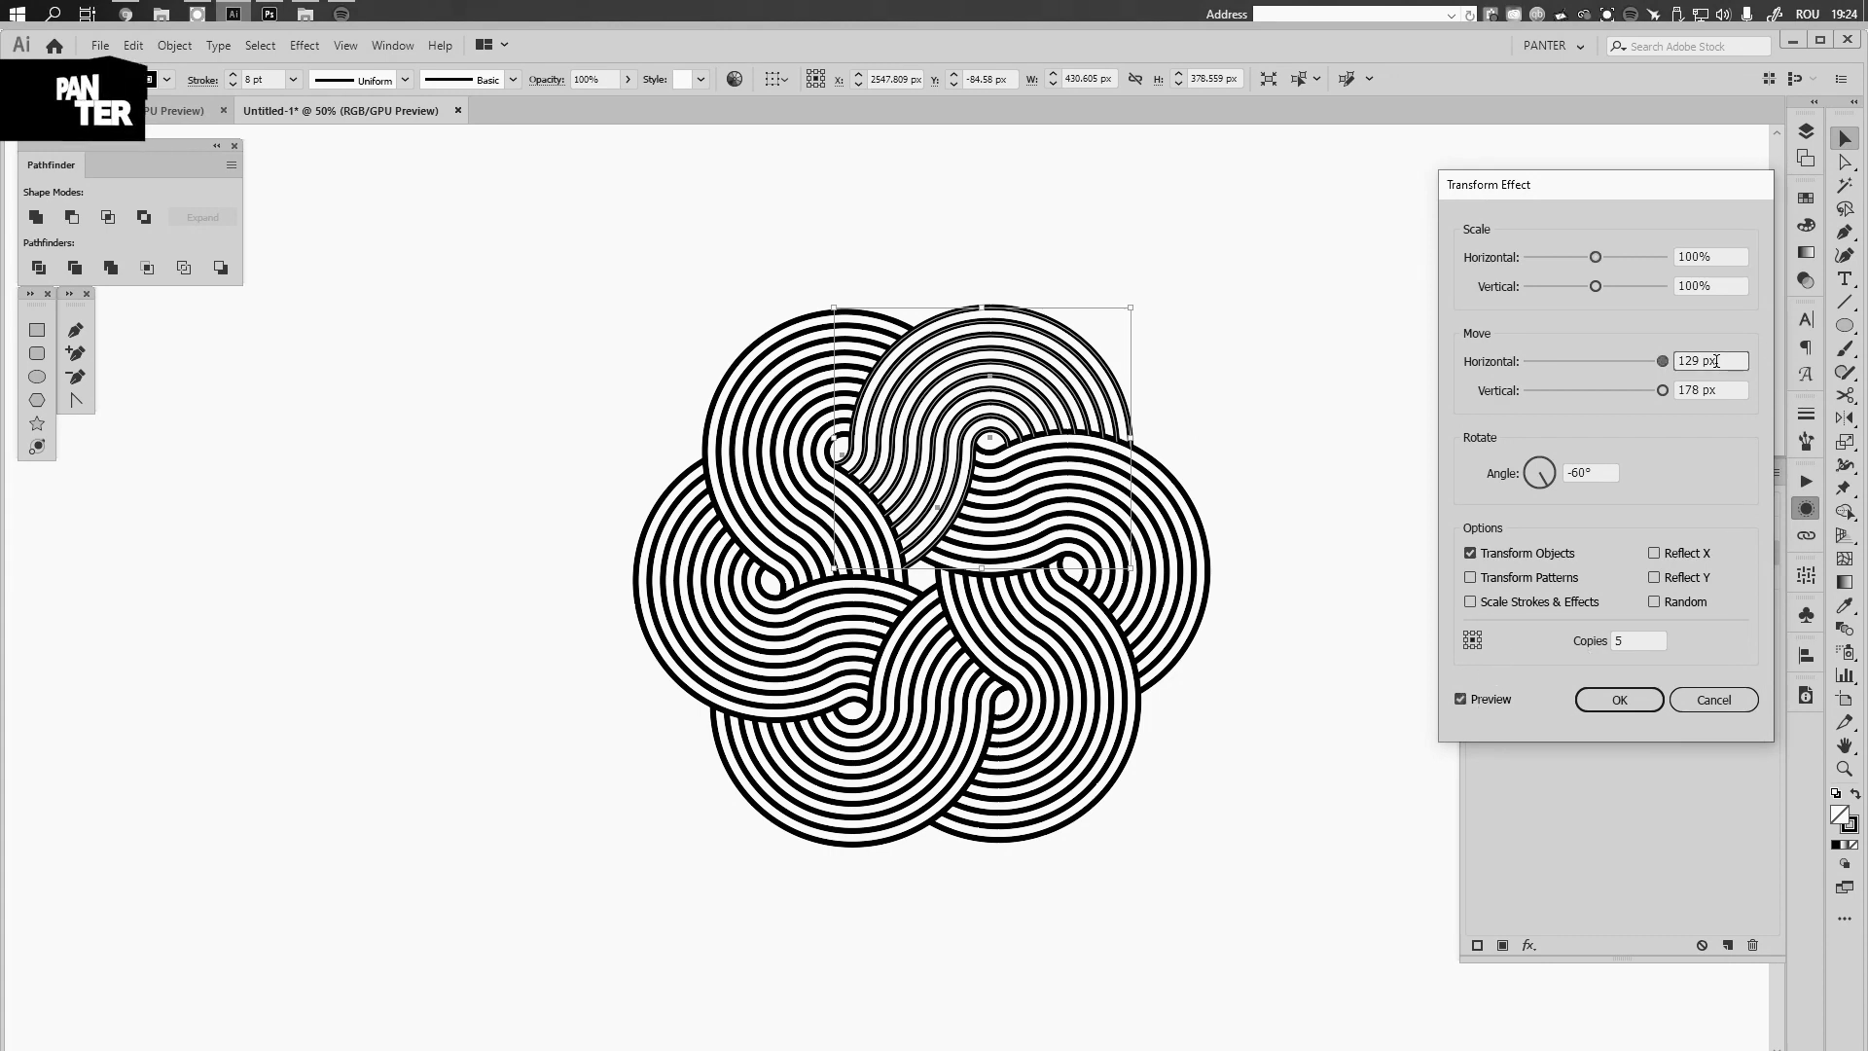
key("Up")
key("Up")
key("Up")
key("Up")
key("Up")
key("Up")
key("Up")
key("Up")
key("Up")
key("Up")
key("Up")
key("Up")
key("Up")
key("Up")
key("Up")
key("Up")
key("Up")
key("Up")
key("Up")
key("Up")
key("Up")
key("Up")
key("Up")
key("Up")
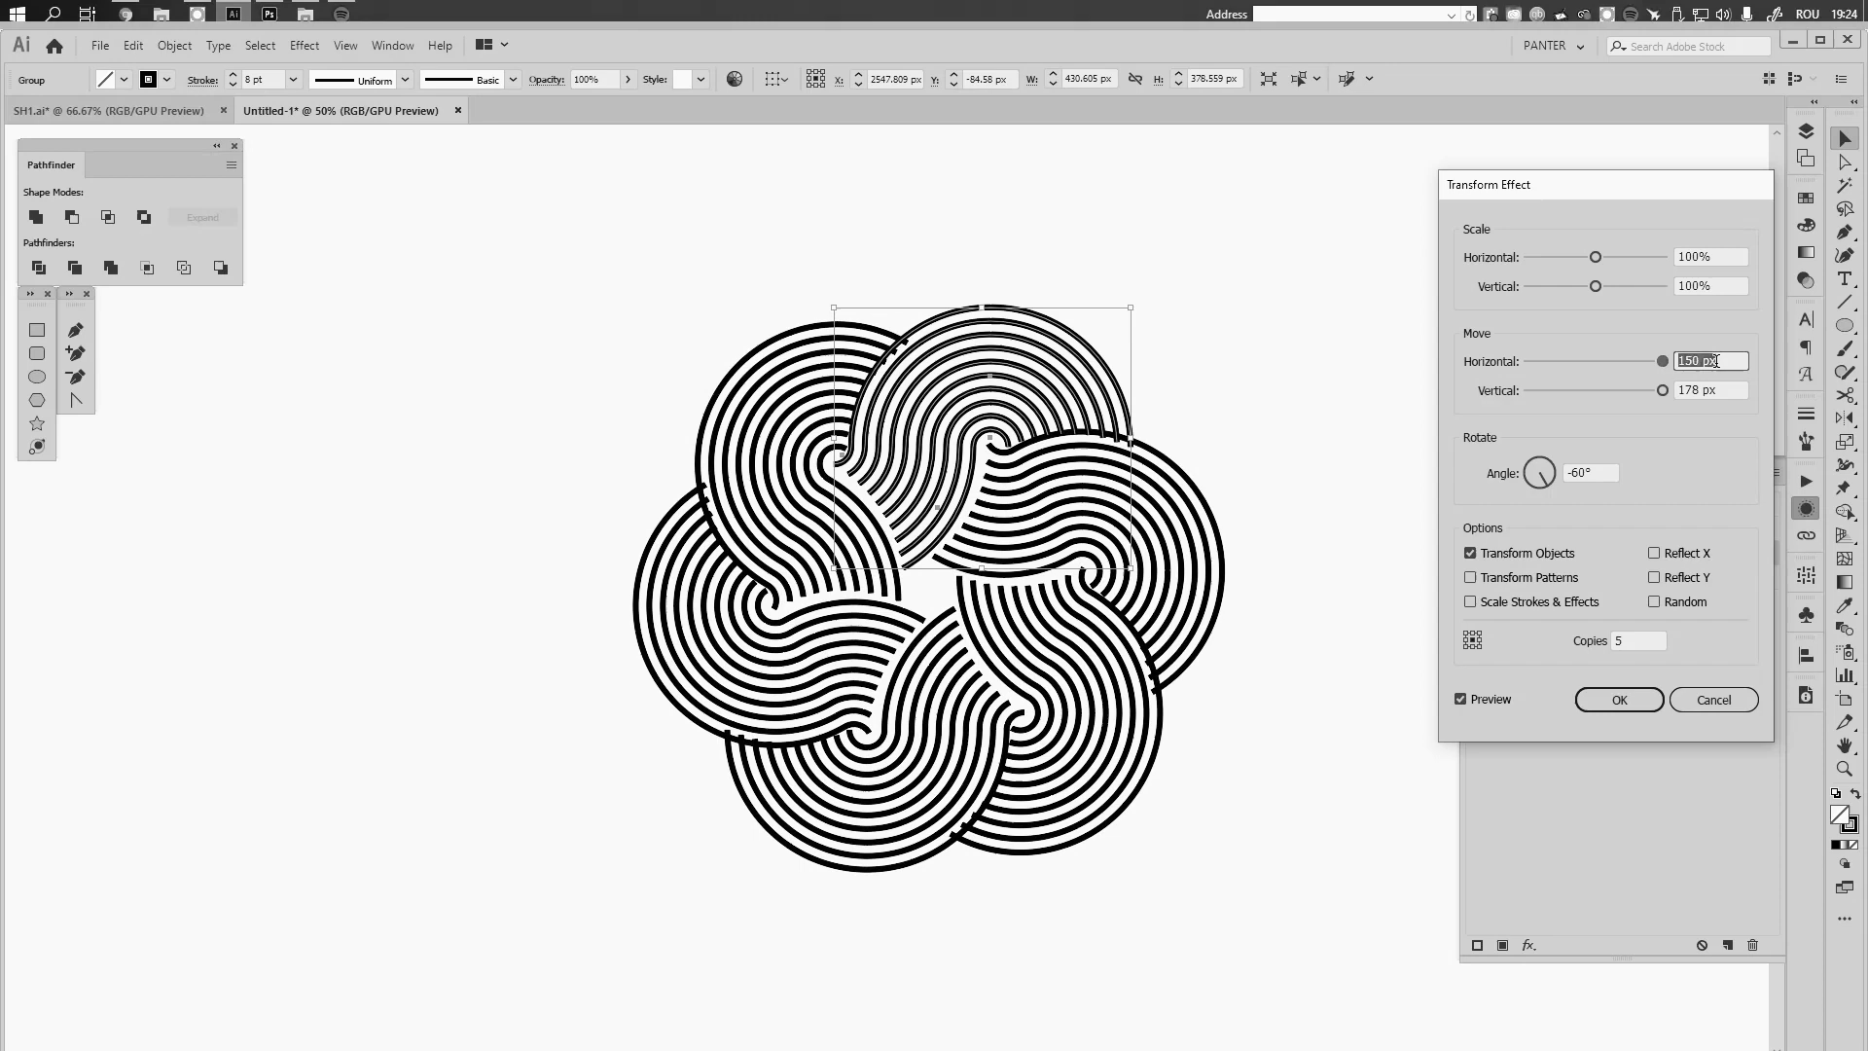
key("Up")
key("Up")
key("Up")
key("Up")
key("Up")
key("Up")
key("Up")
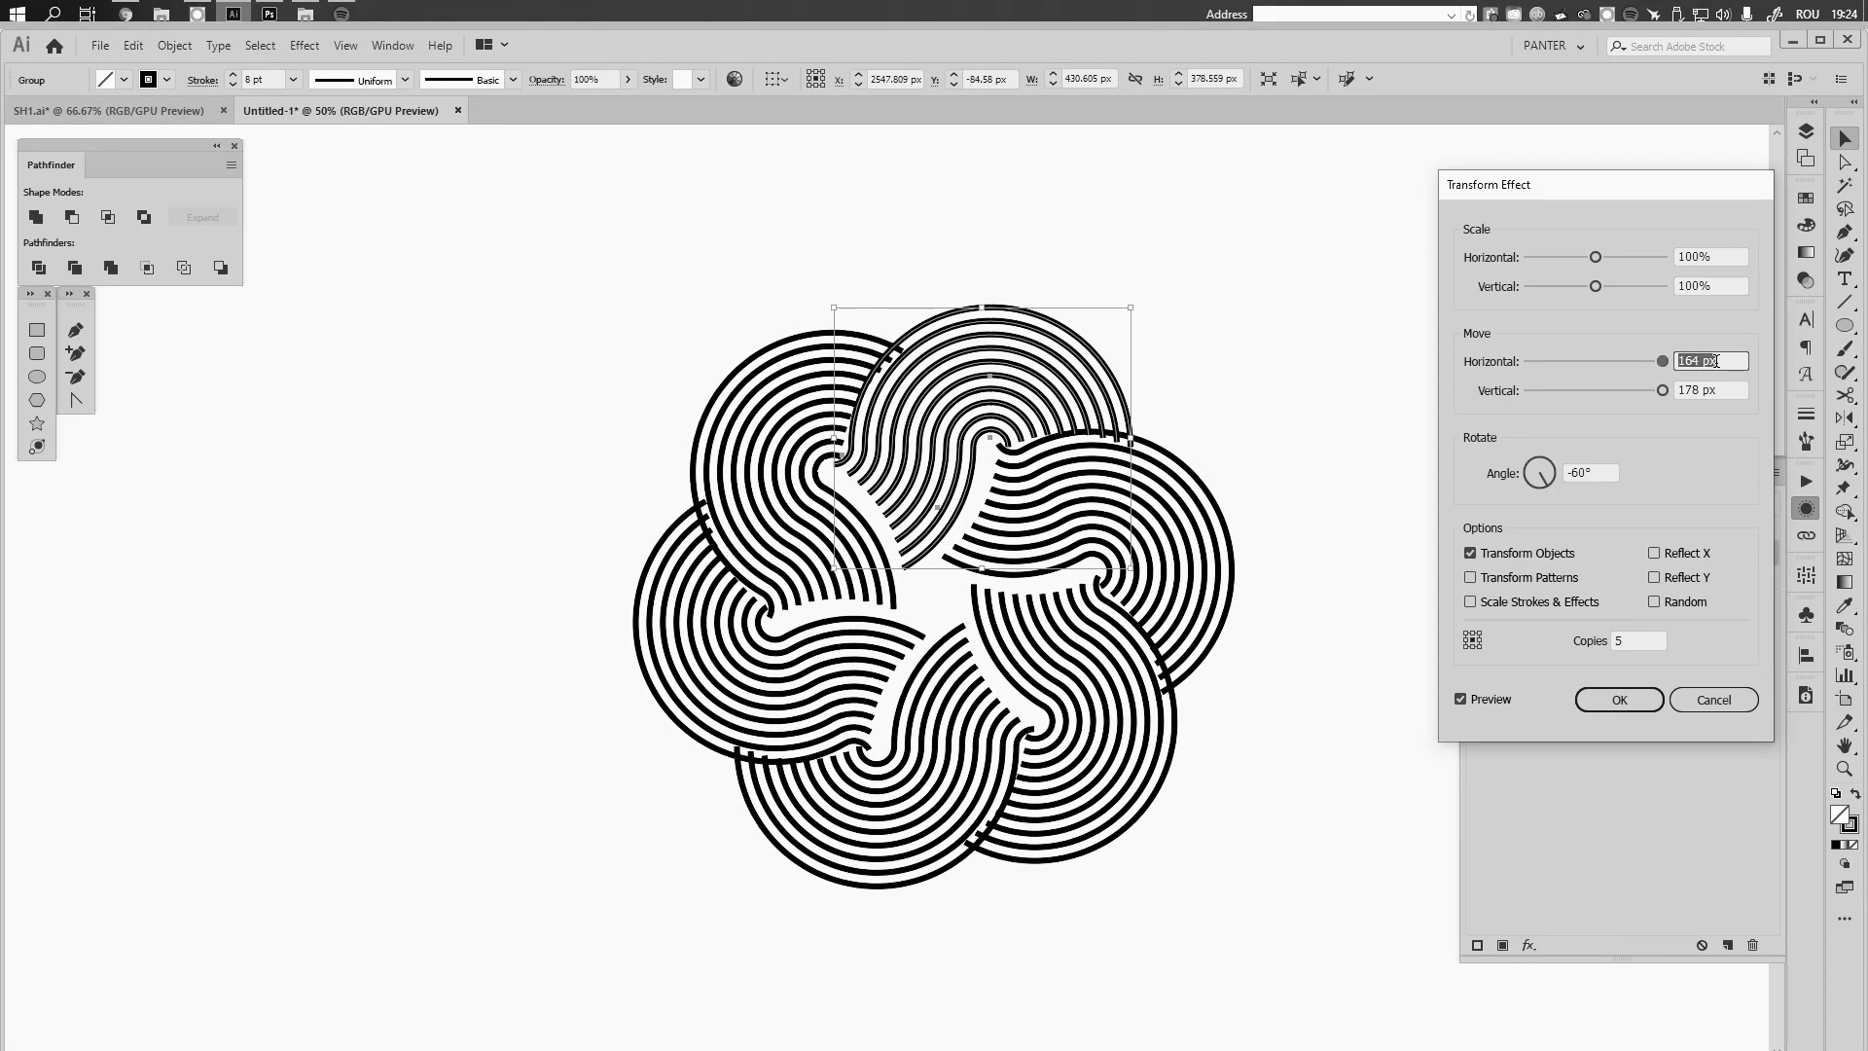
key("Down")
key("Down")
key("Down")
key("Down")
key("Down")
key("Down")
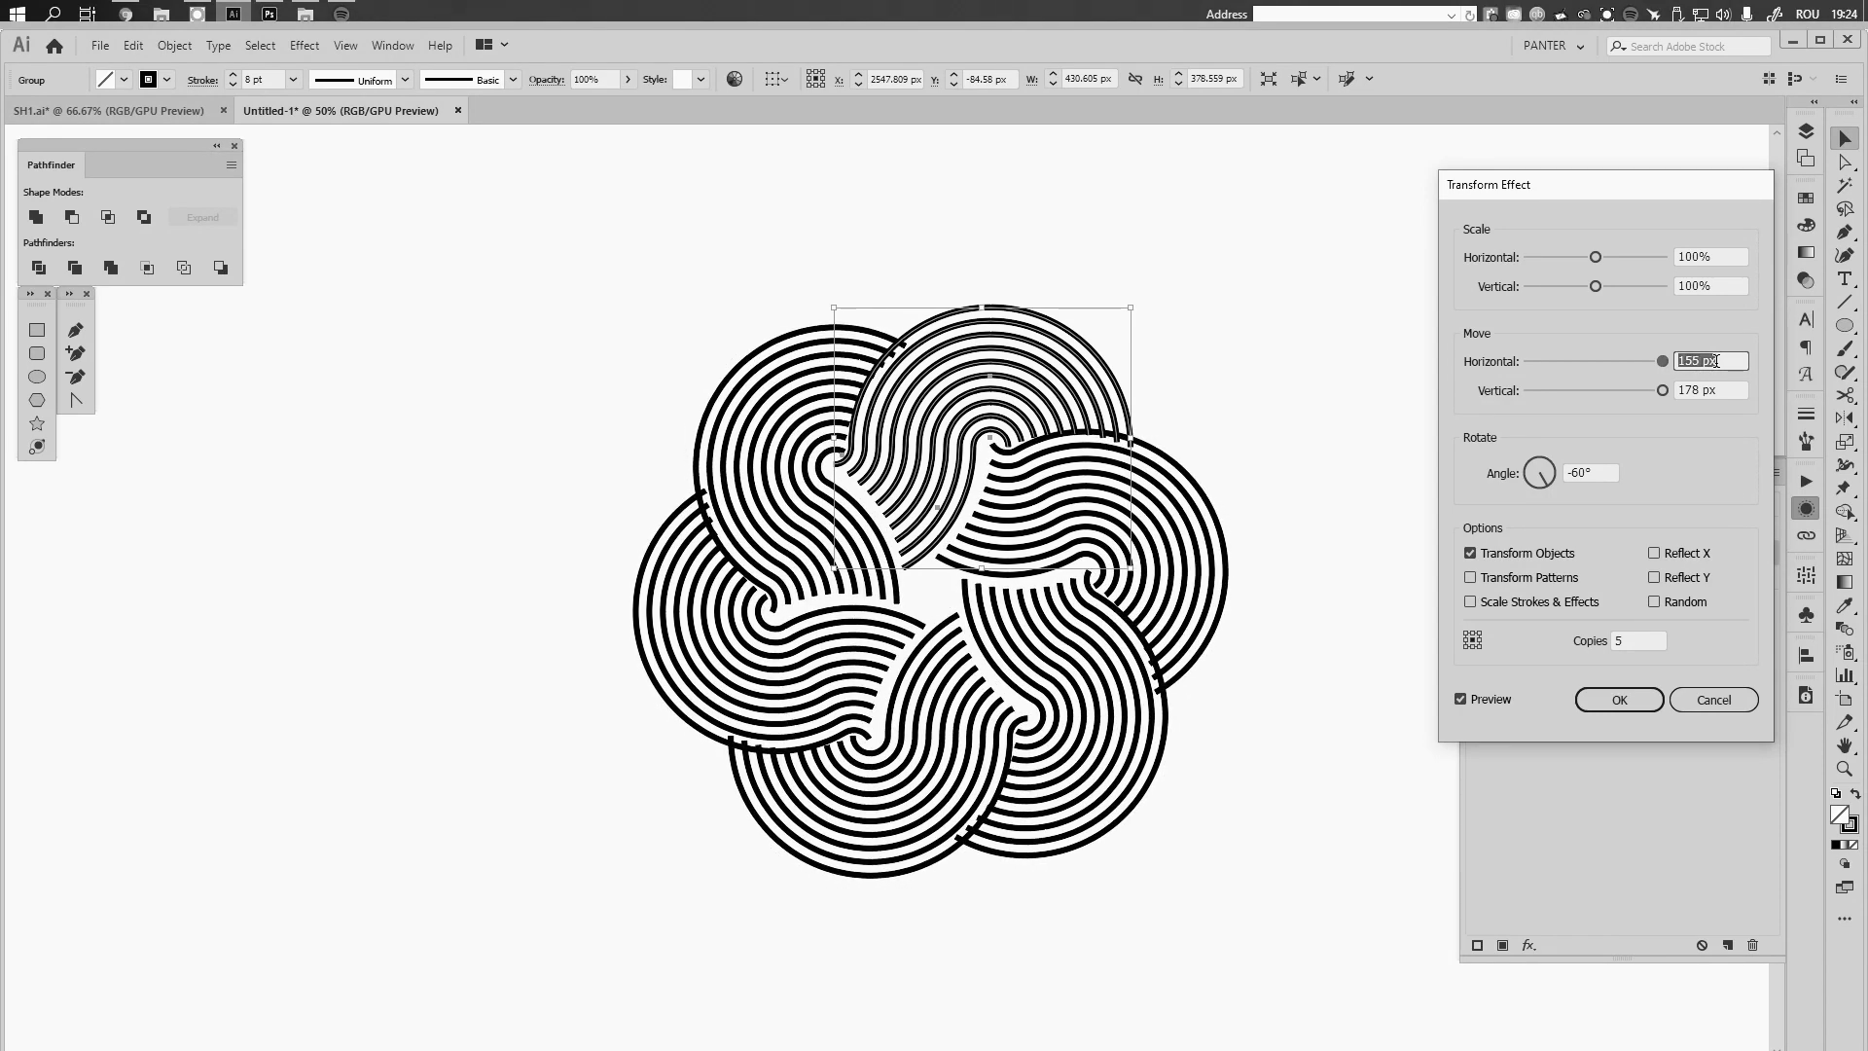
key("Up")
Set the Transform effect's vertical move to 108 px, apply it and deselect the artwork
left_click(1689, 388)
key("Down")
key("Down")
key("Down")
key("Down")
key("Down")
key("Down")
key("Down")
key("Down")
key("Down")
key("Down")
key("Down")
key("Down")
key("Down")
key("Down")
key("Down")
key("Down")
key("Down")
key("Down")
key("Down")
key("Down")
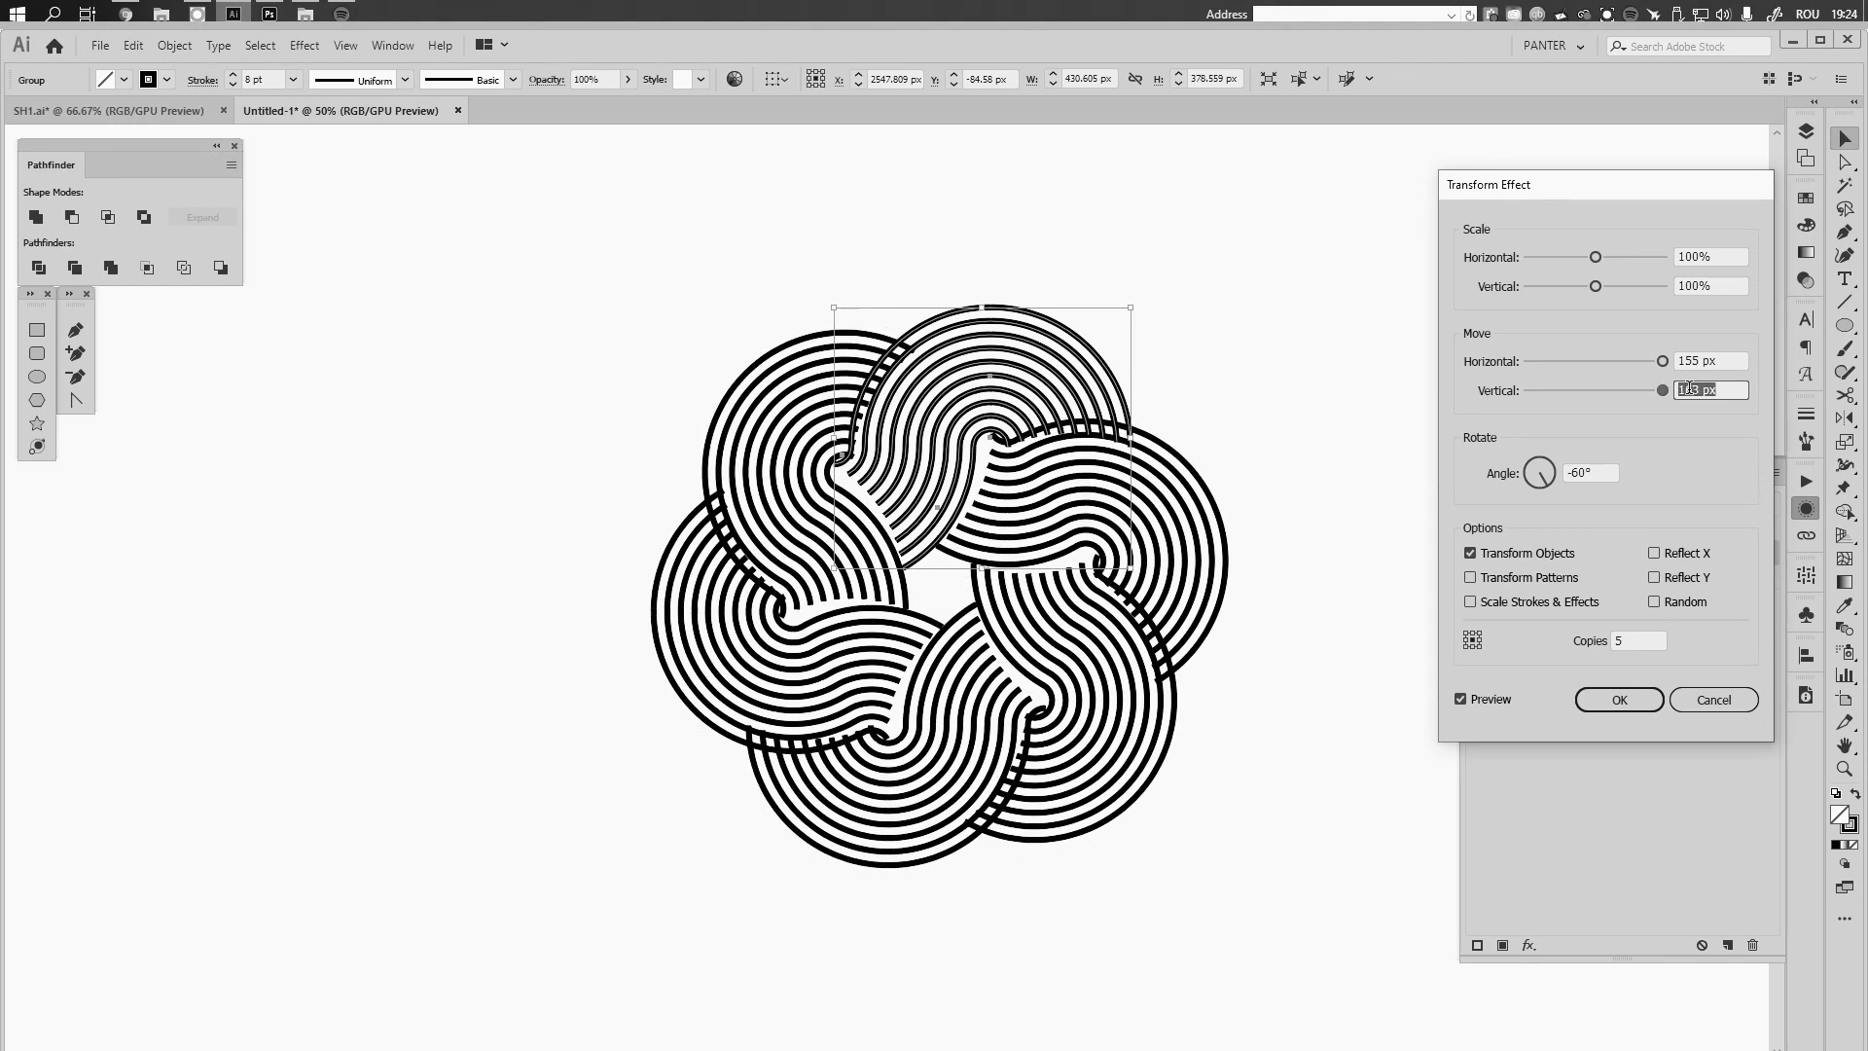
key("Down")
key("Down")
key("Down")
key("Down")
key("Down")
key("Down")
key("Down")
key("Down")
key("Down")
key("Down")
key("Down")
key("Down")
key("Down")
key("Down")
key("Down")
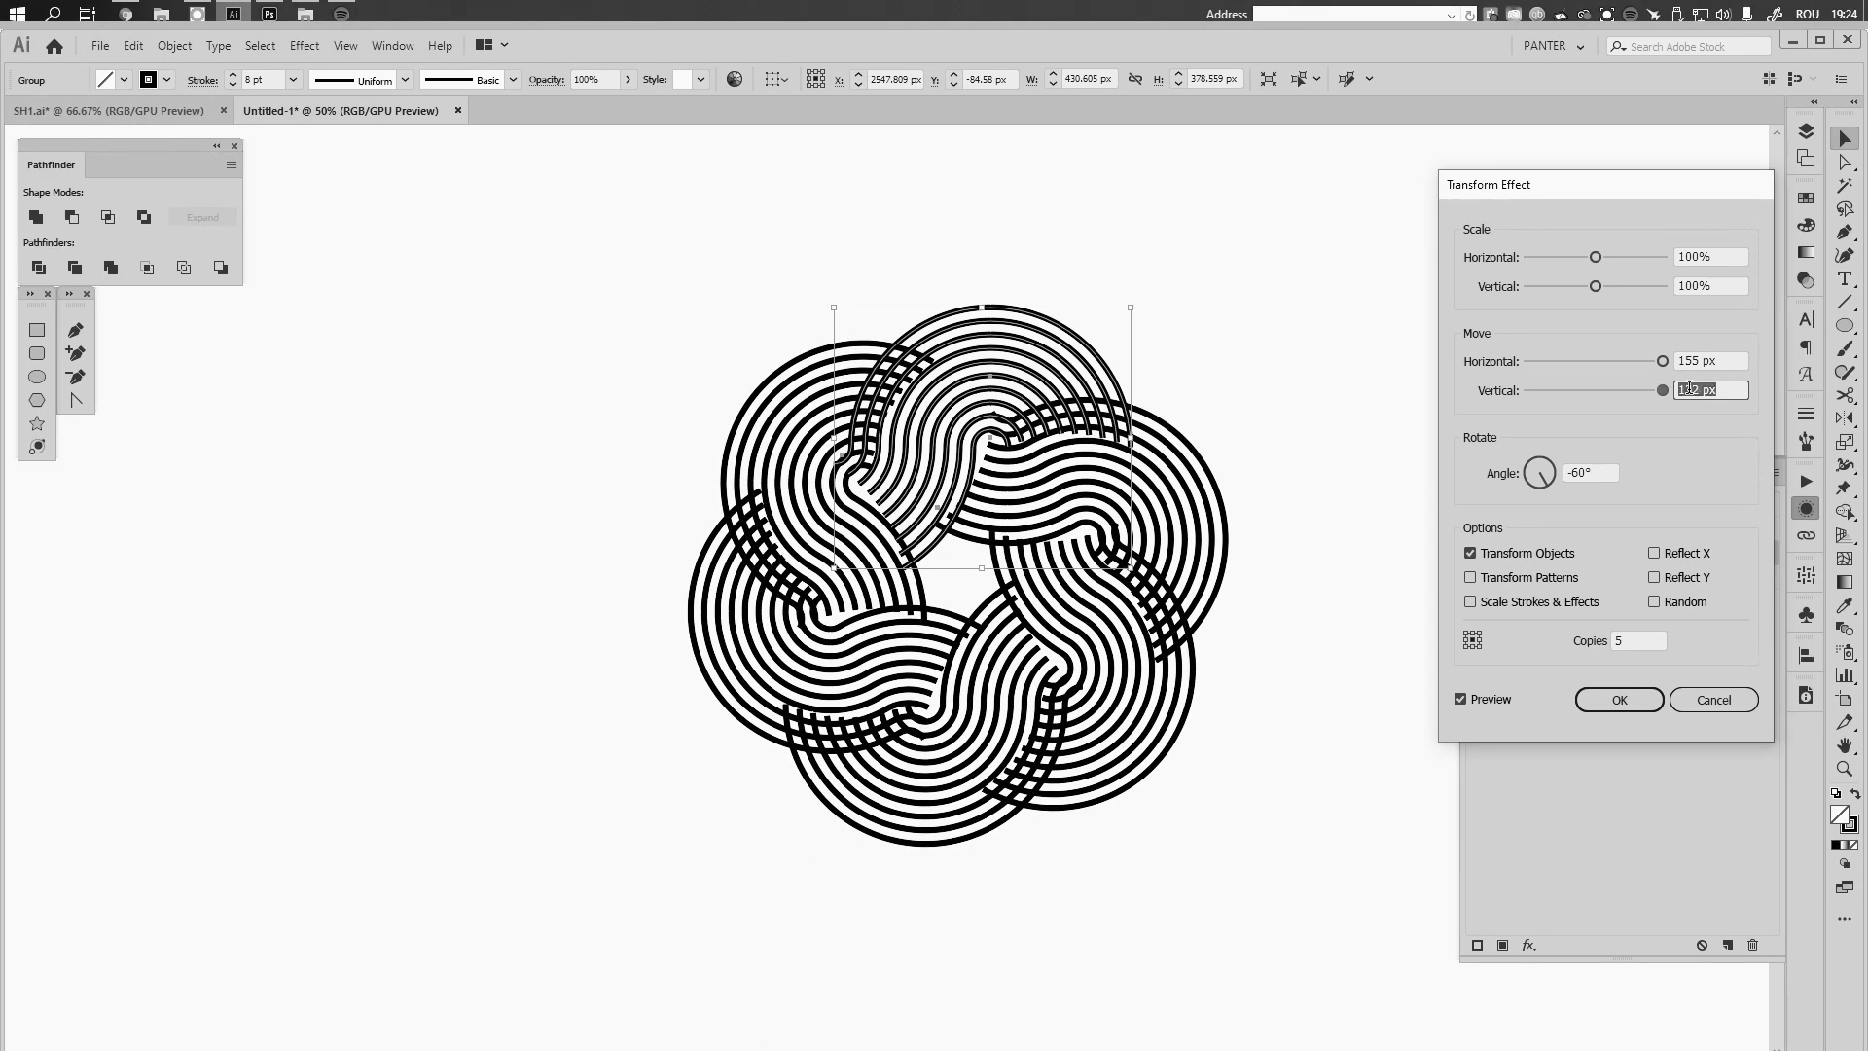
key("Down")
key("Down")
key("Down")
key("Down")
key("Down")
key("Down")
key("Down")
key("Down")
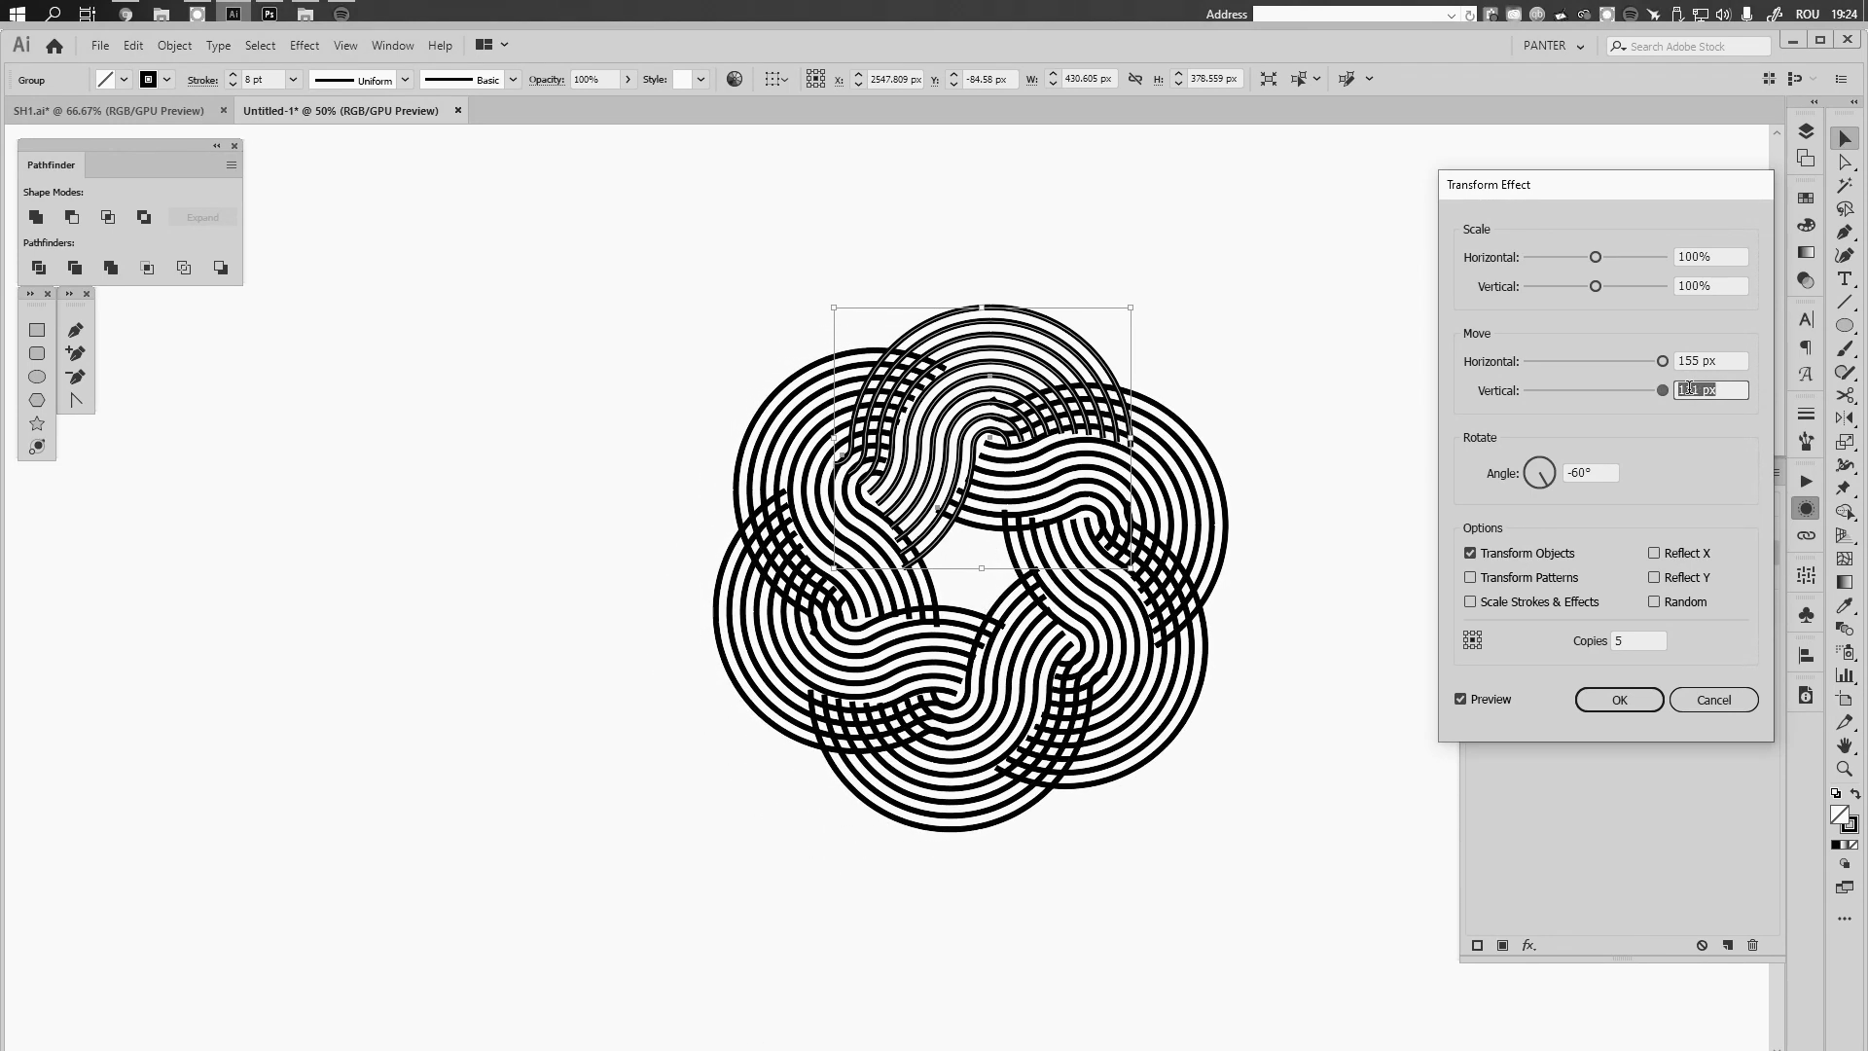
key("Down")
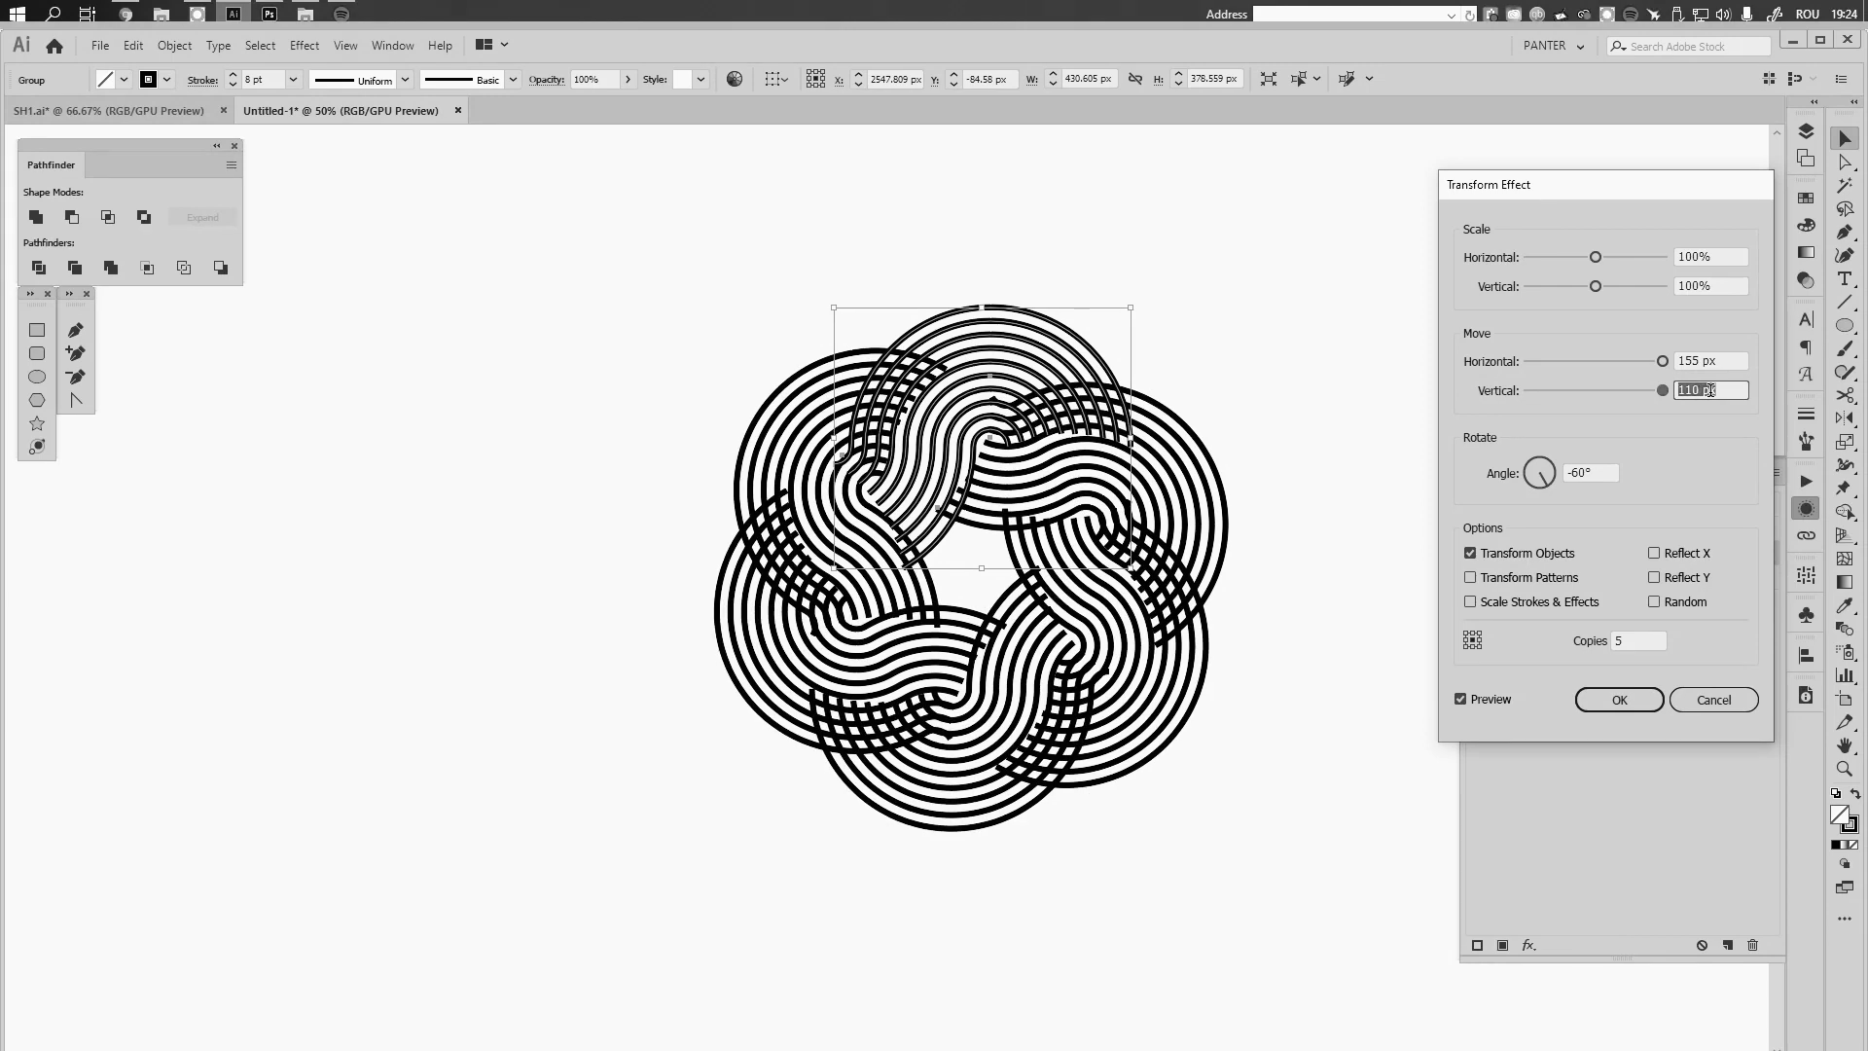
key("Down")
key("Down")
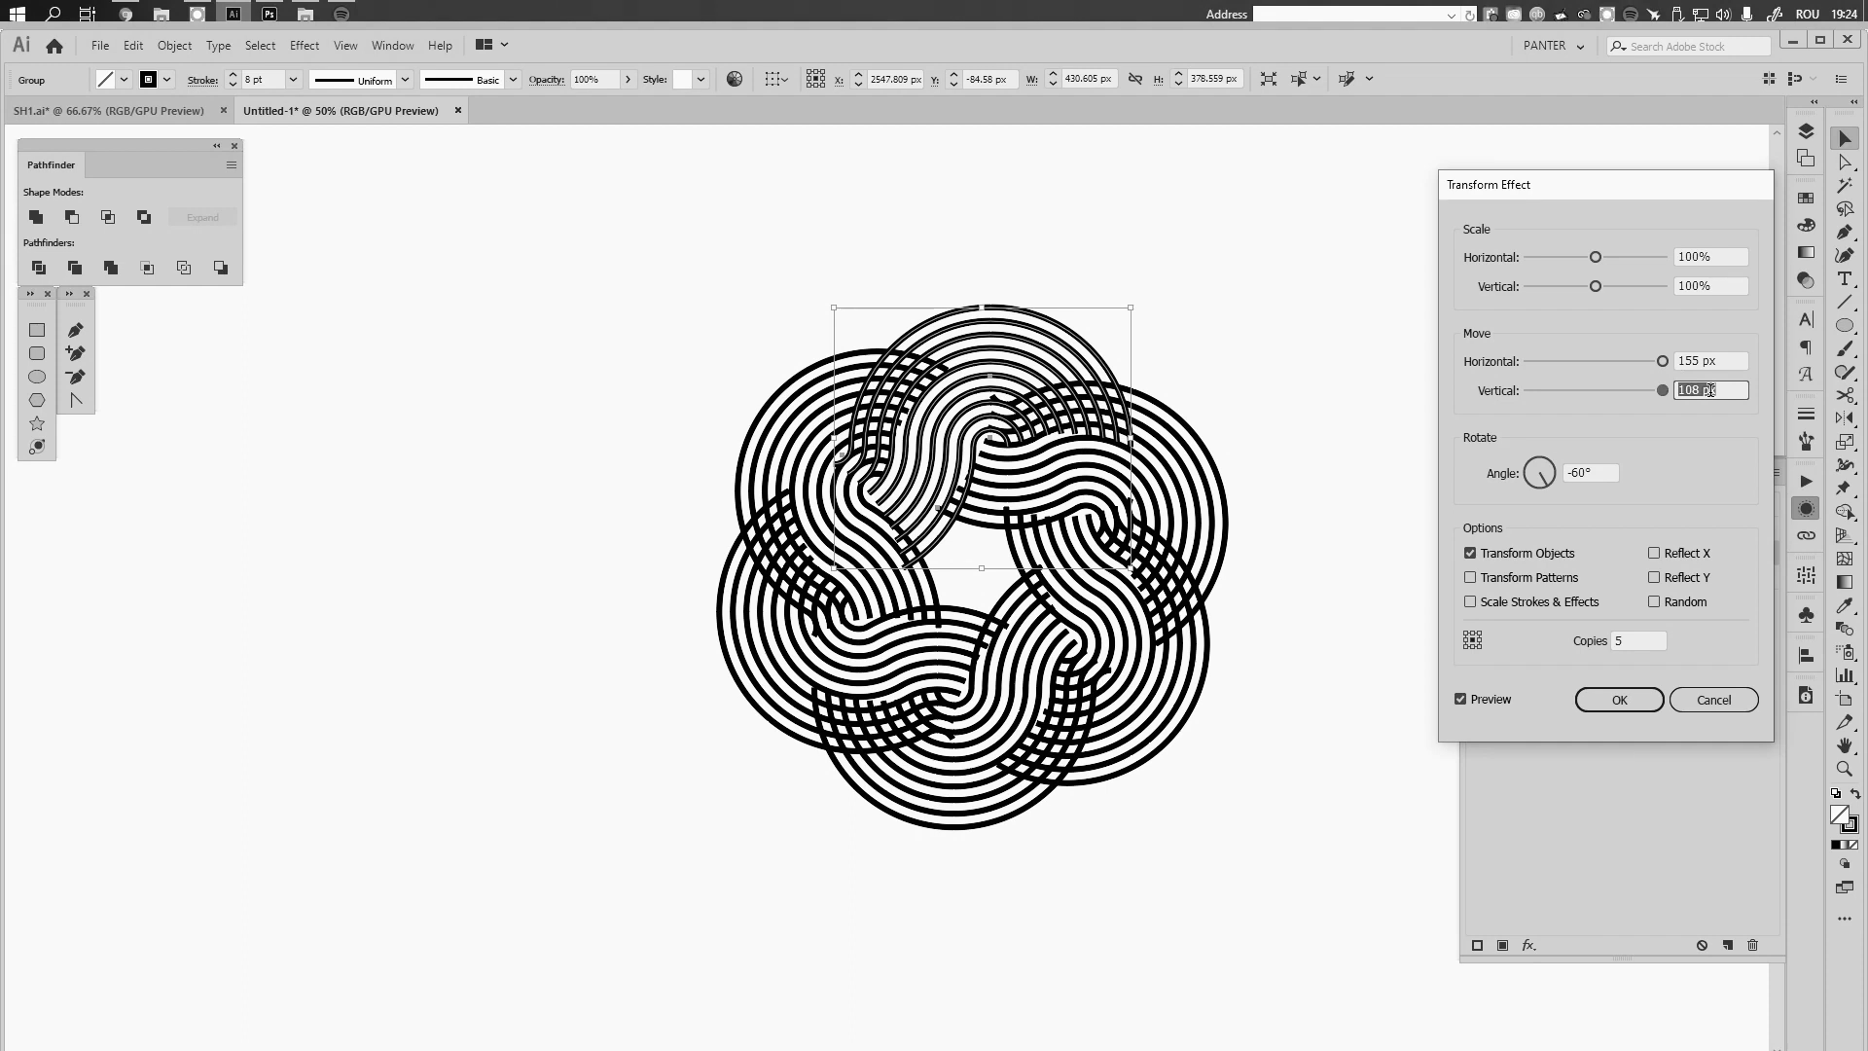
key("Return")
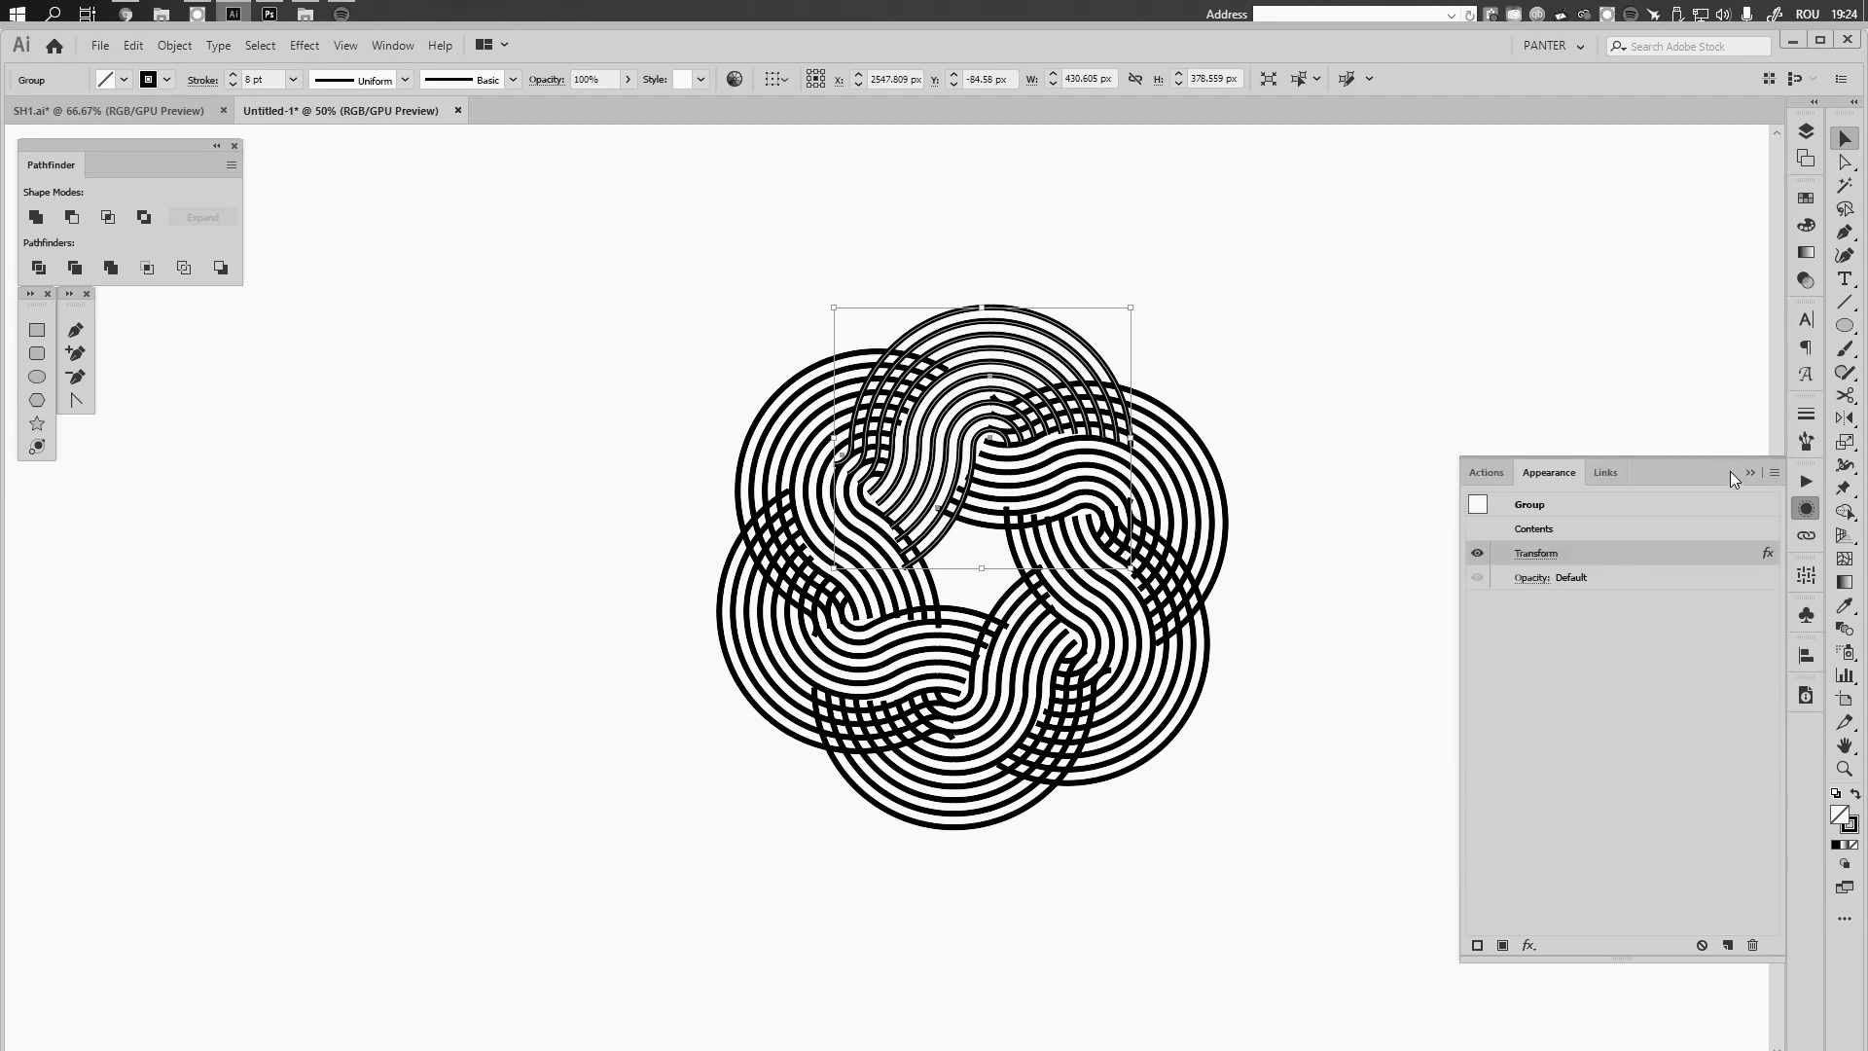
left_click(1747, 472)
left_click(1426, 394)
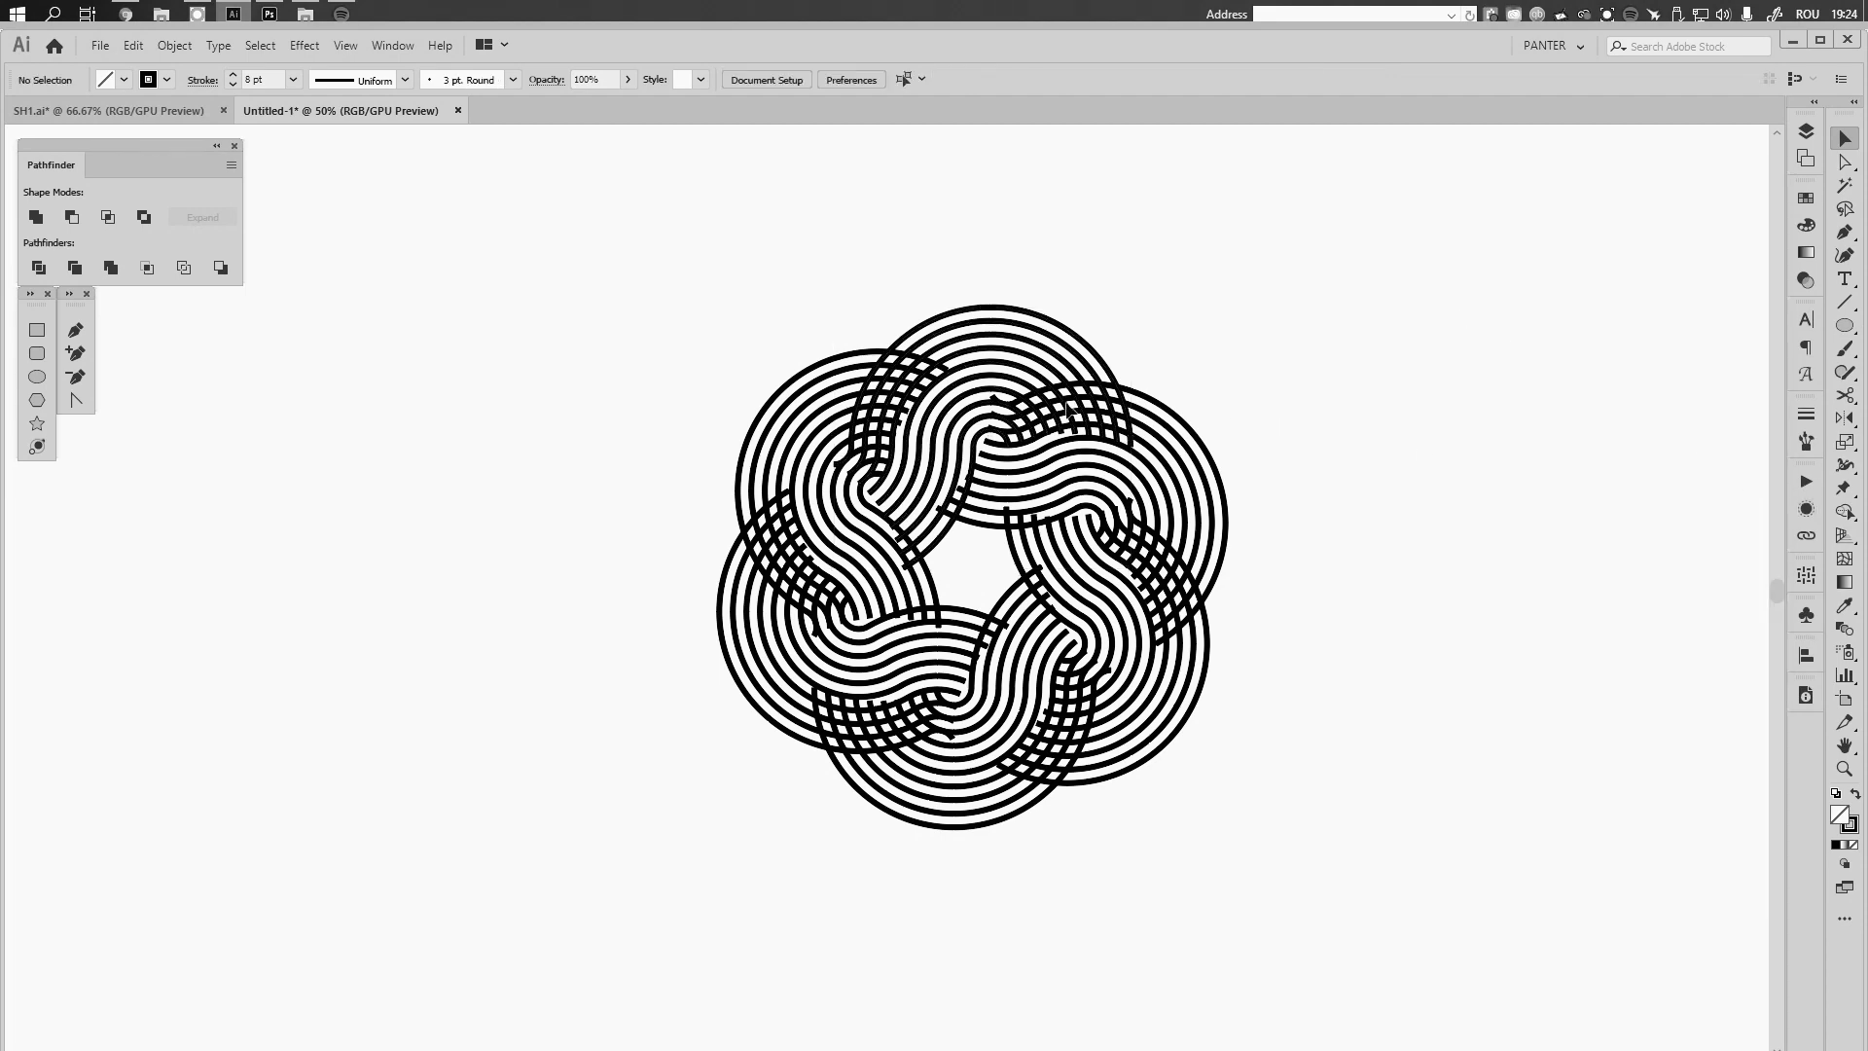
Add anchor points with the Pen tool on the top petal's outer arcs where they cross the neighbouring petal's outermost line
scroll(1067, 409, "up", 3)
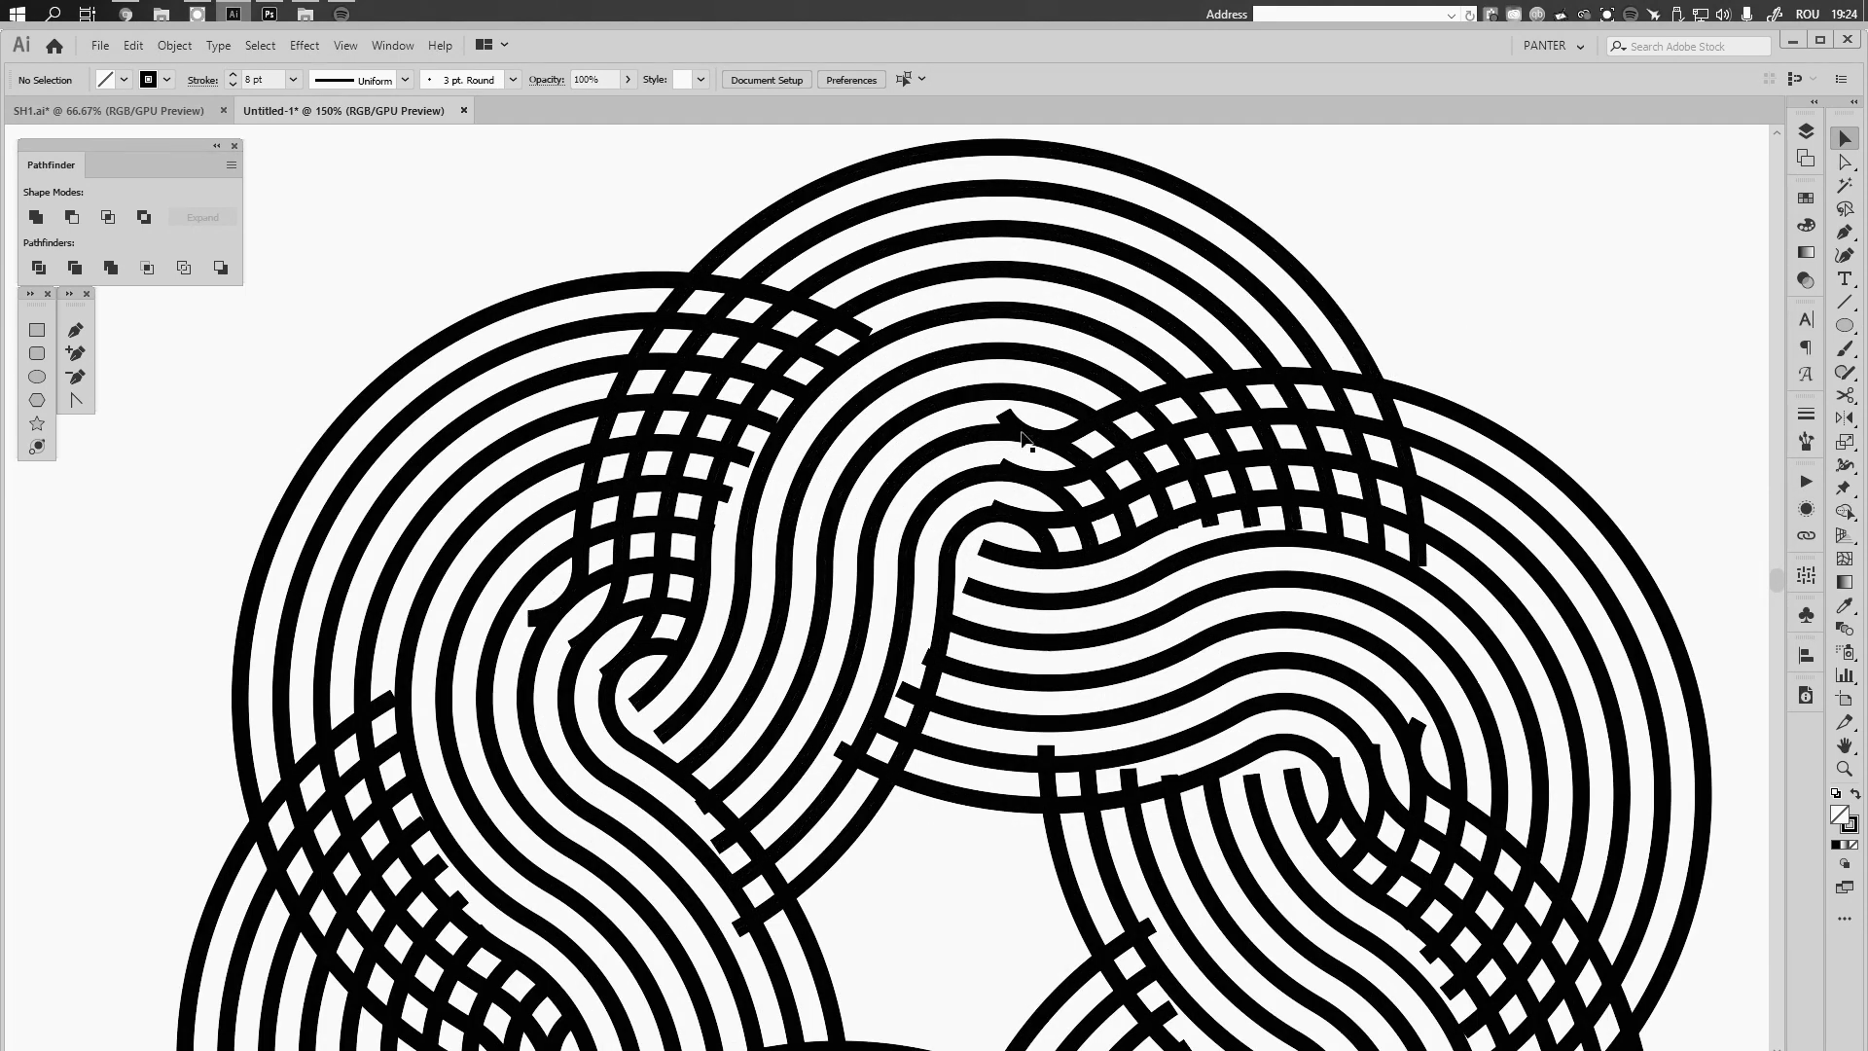
scroll(937, 450, "down", 2)
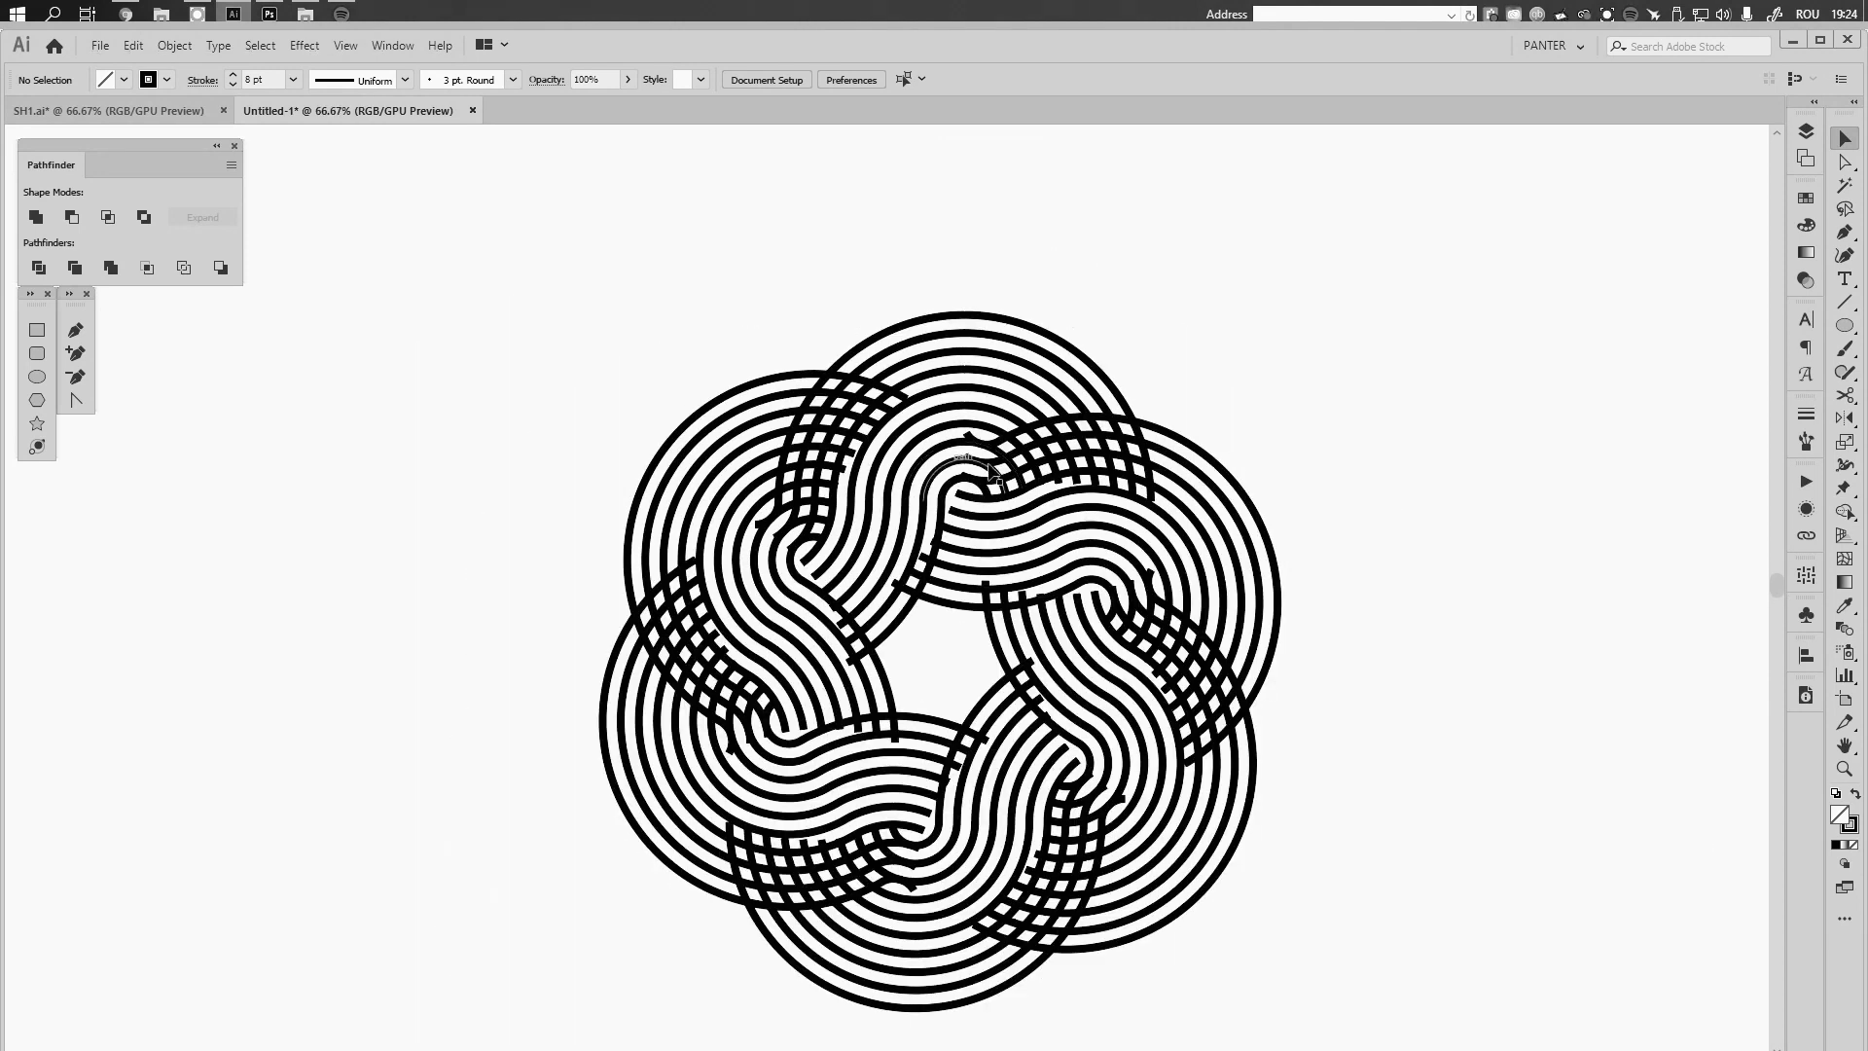
left_click_drag(953, 788, 939, 715)
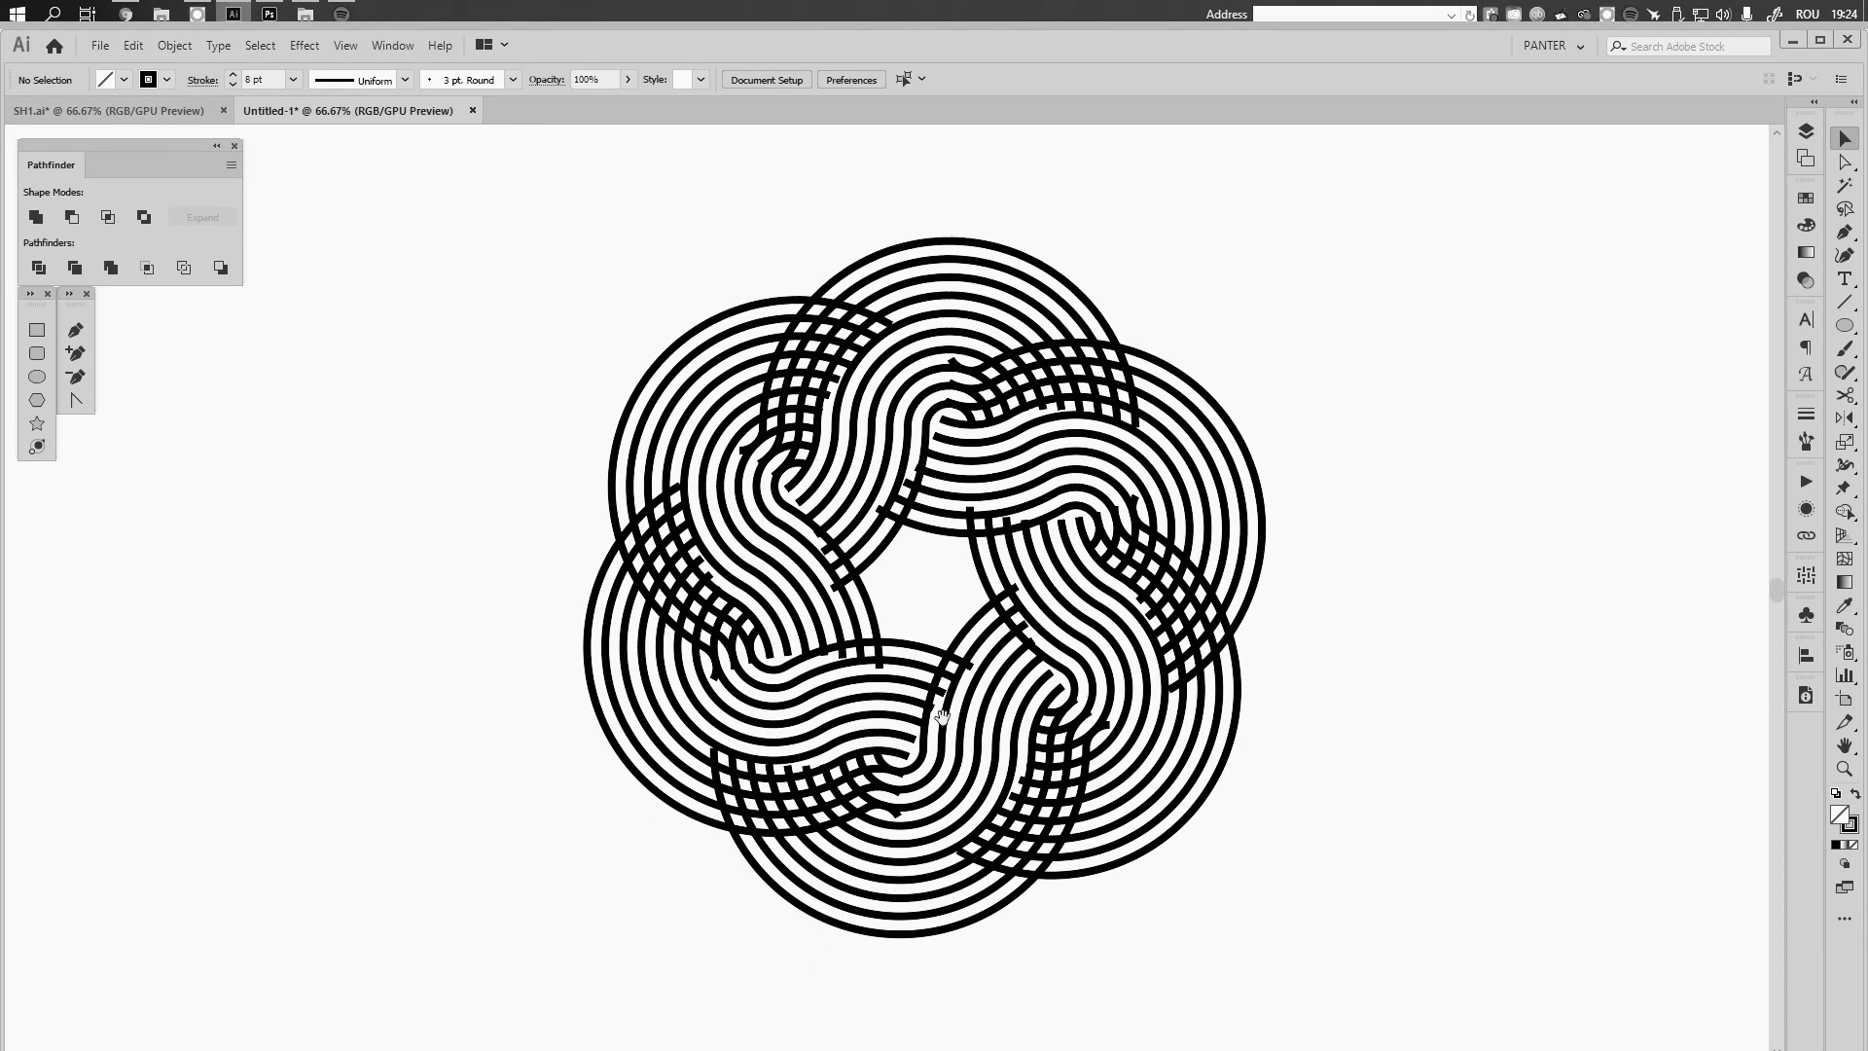
left_click(1051, 416)
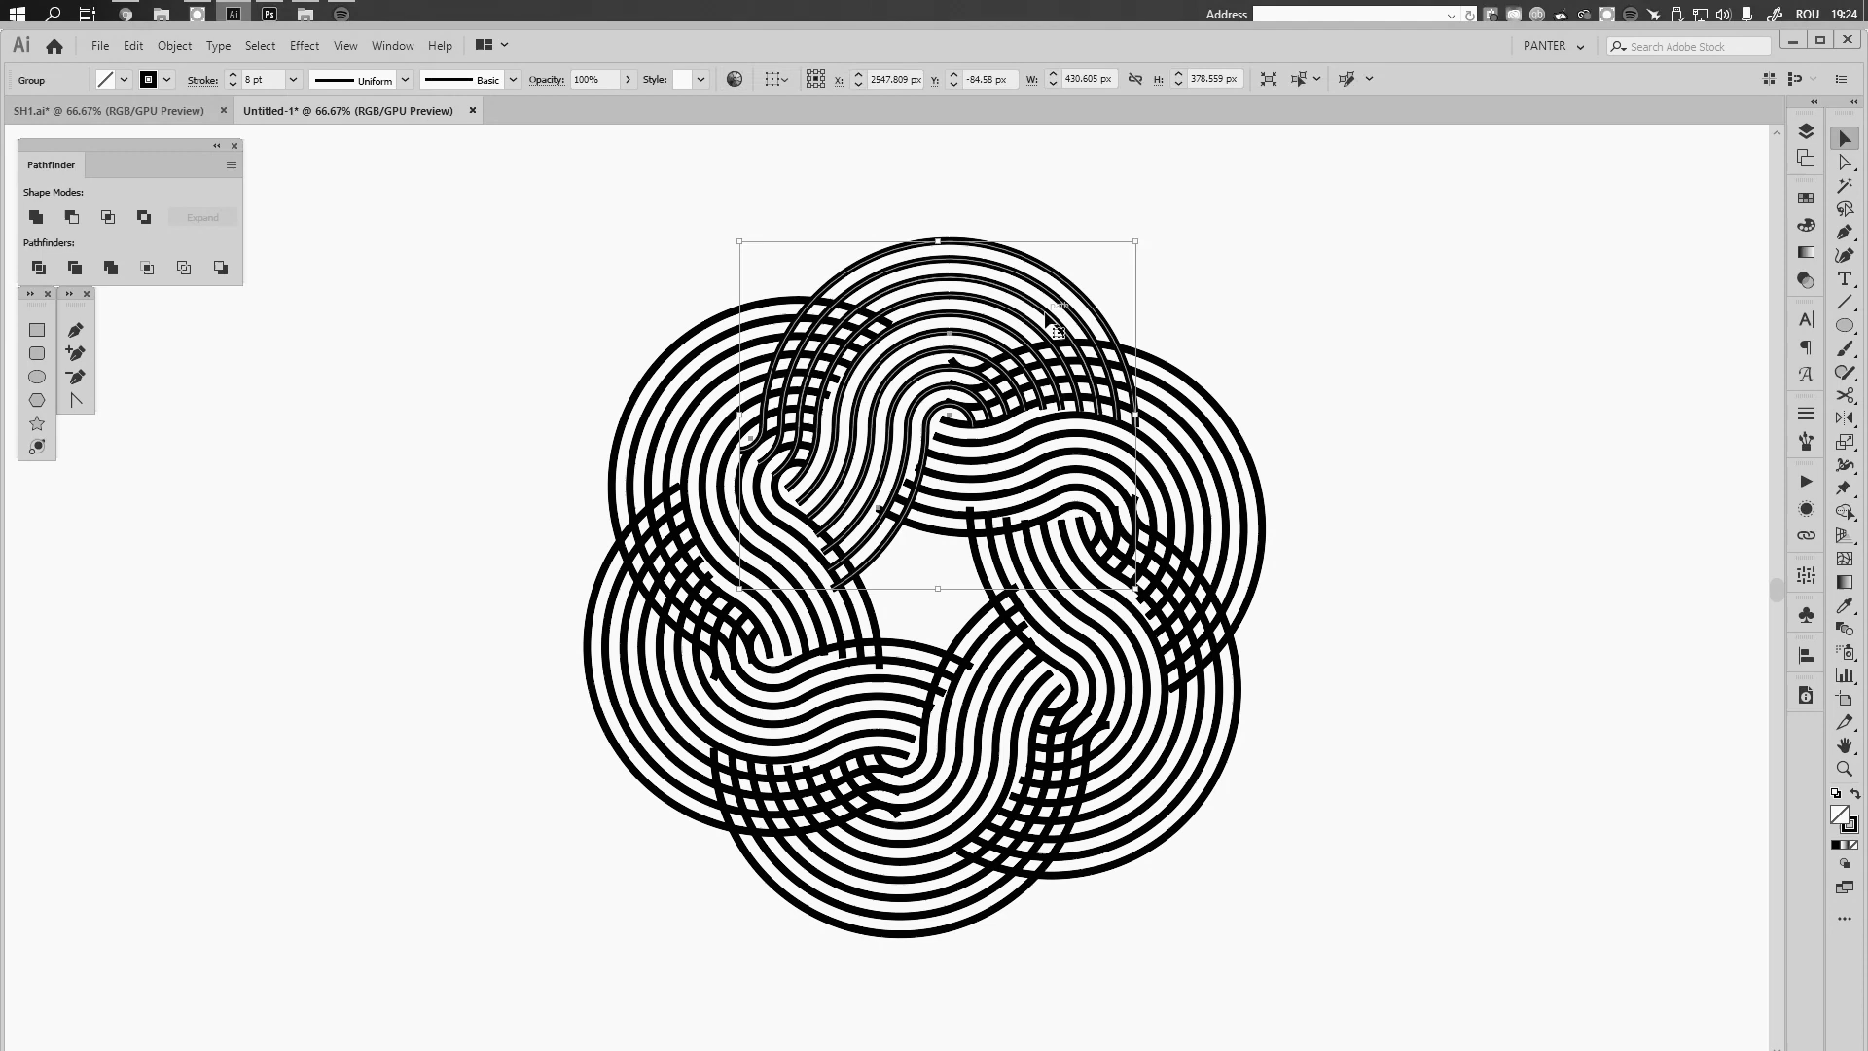
scroll(1051, 416, "up", 3)
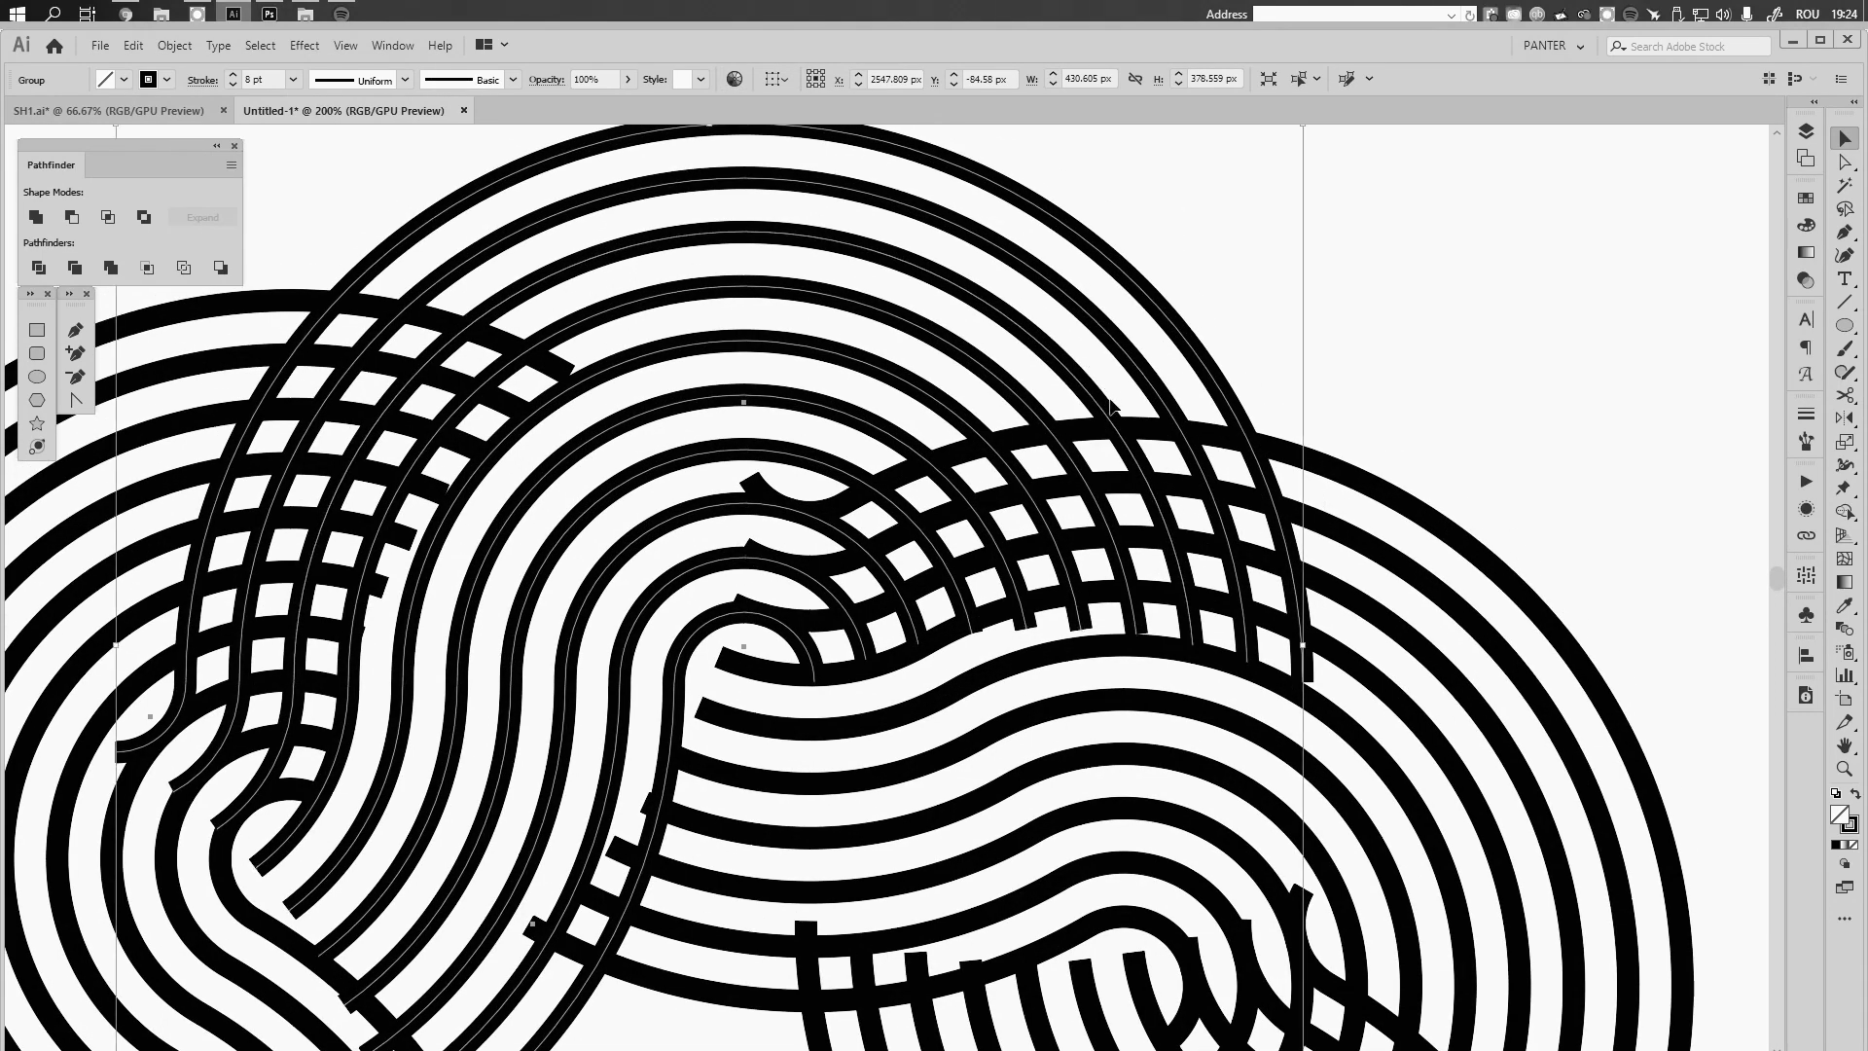
scroll(1135, 399, "up", 1)
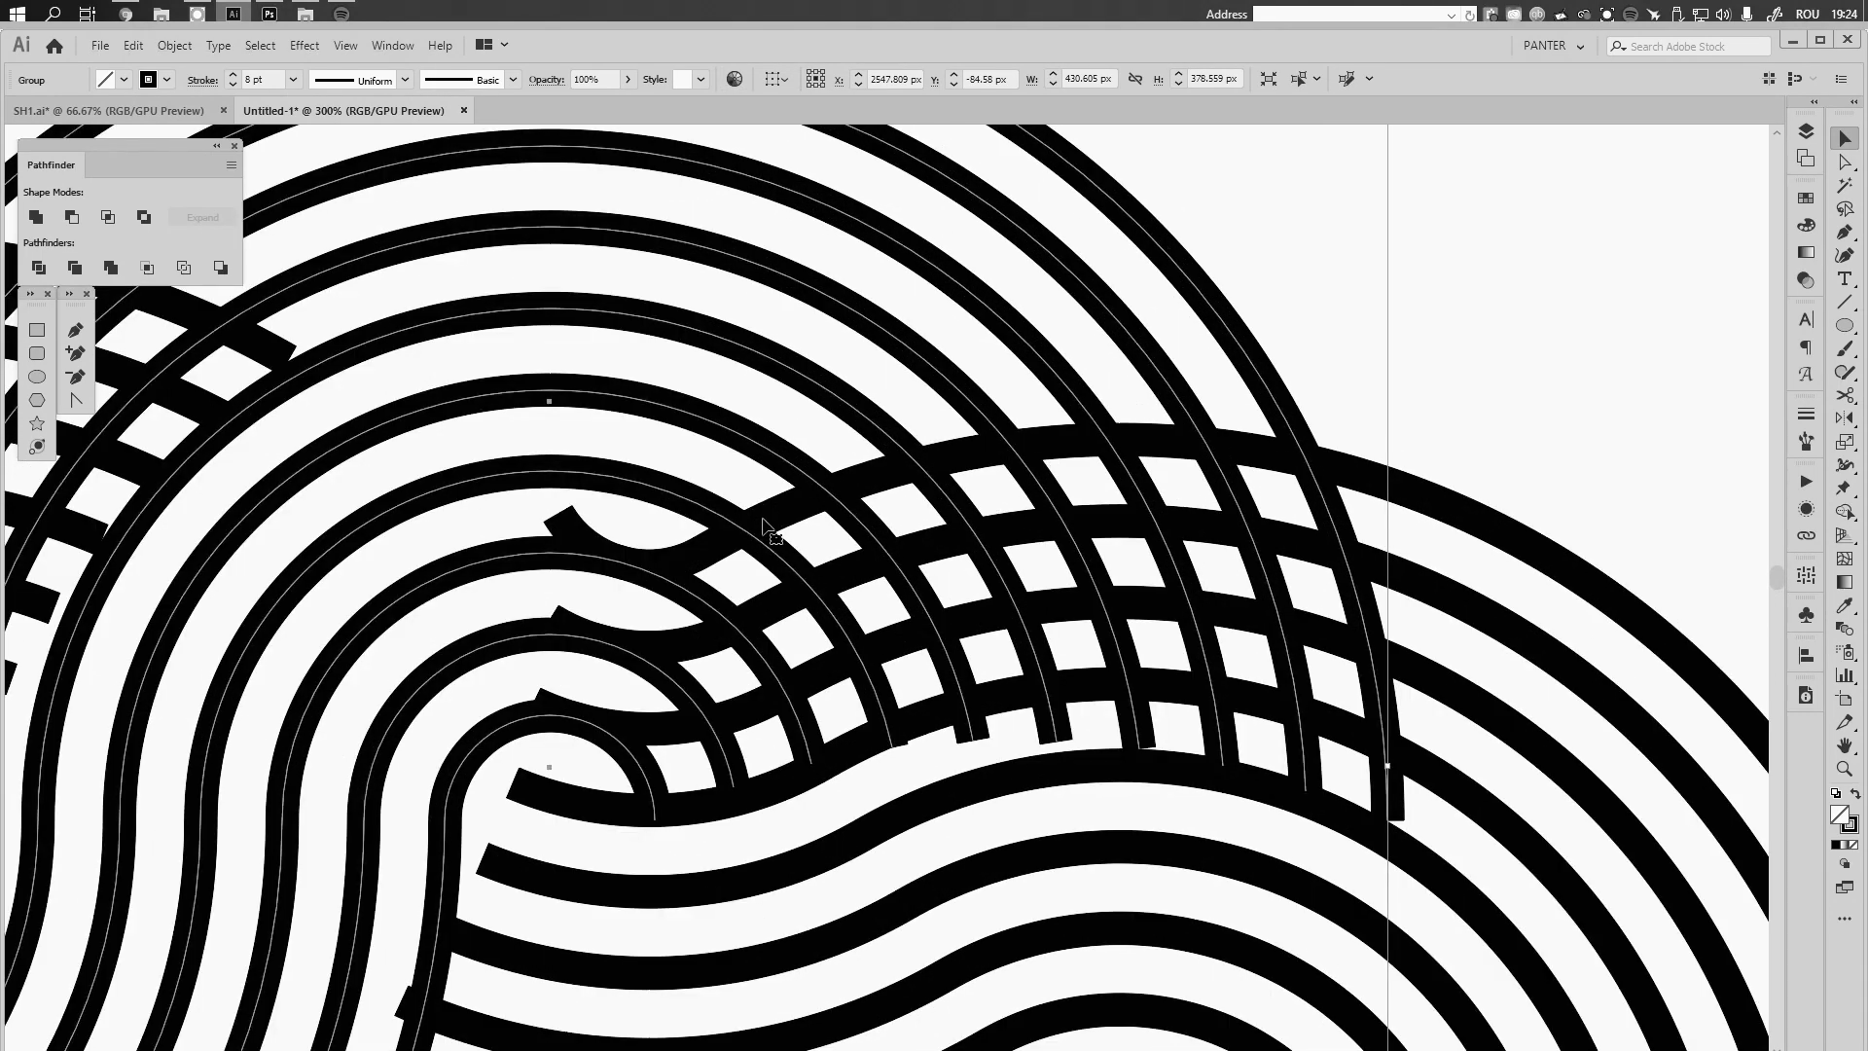
key("p")
left_click(1307, 459)
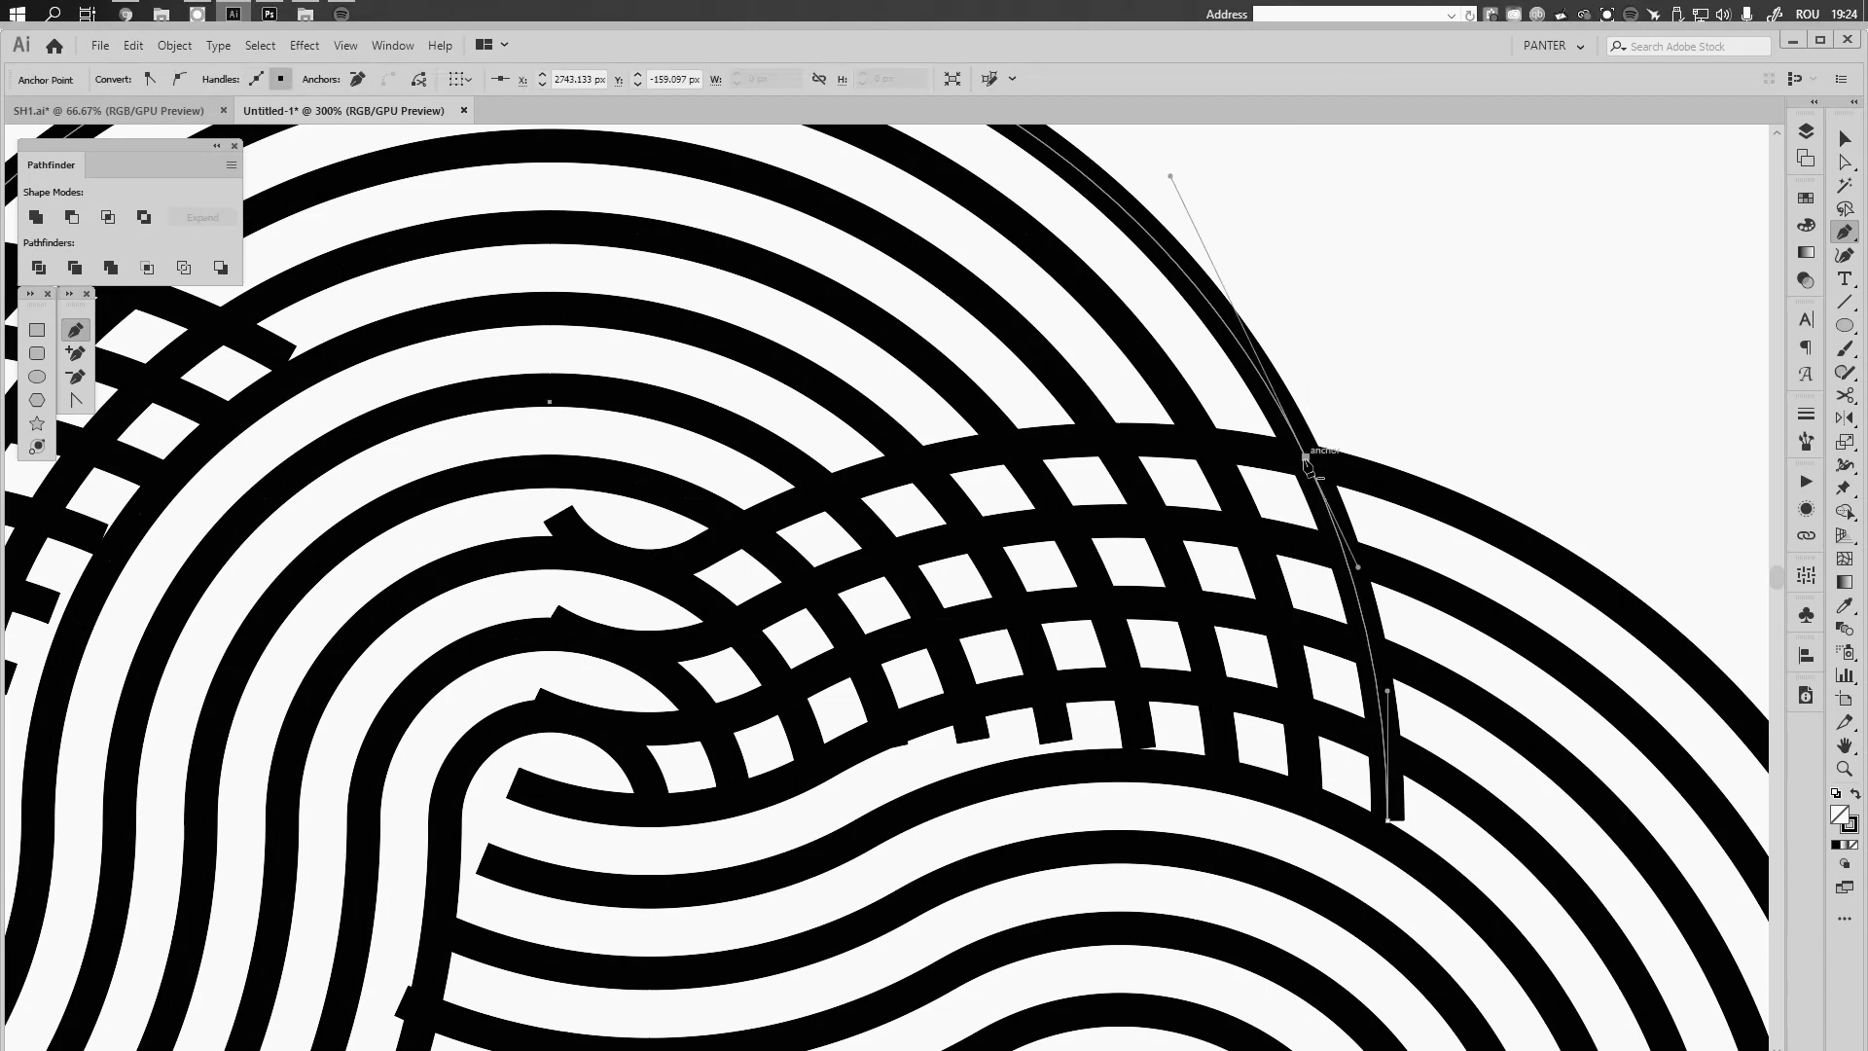
key("v")
key("ctrl+z")
key("p")
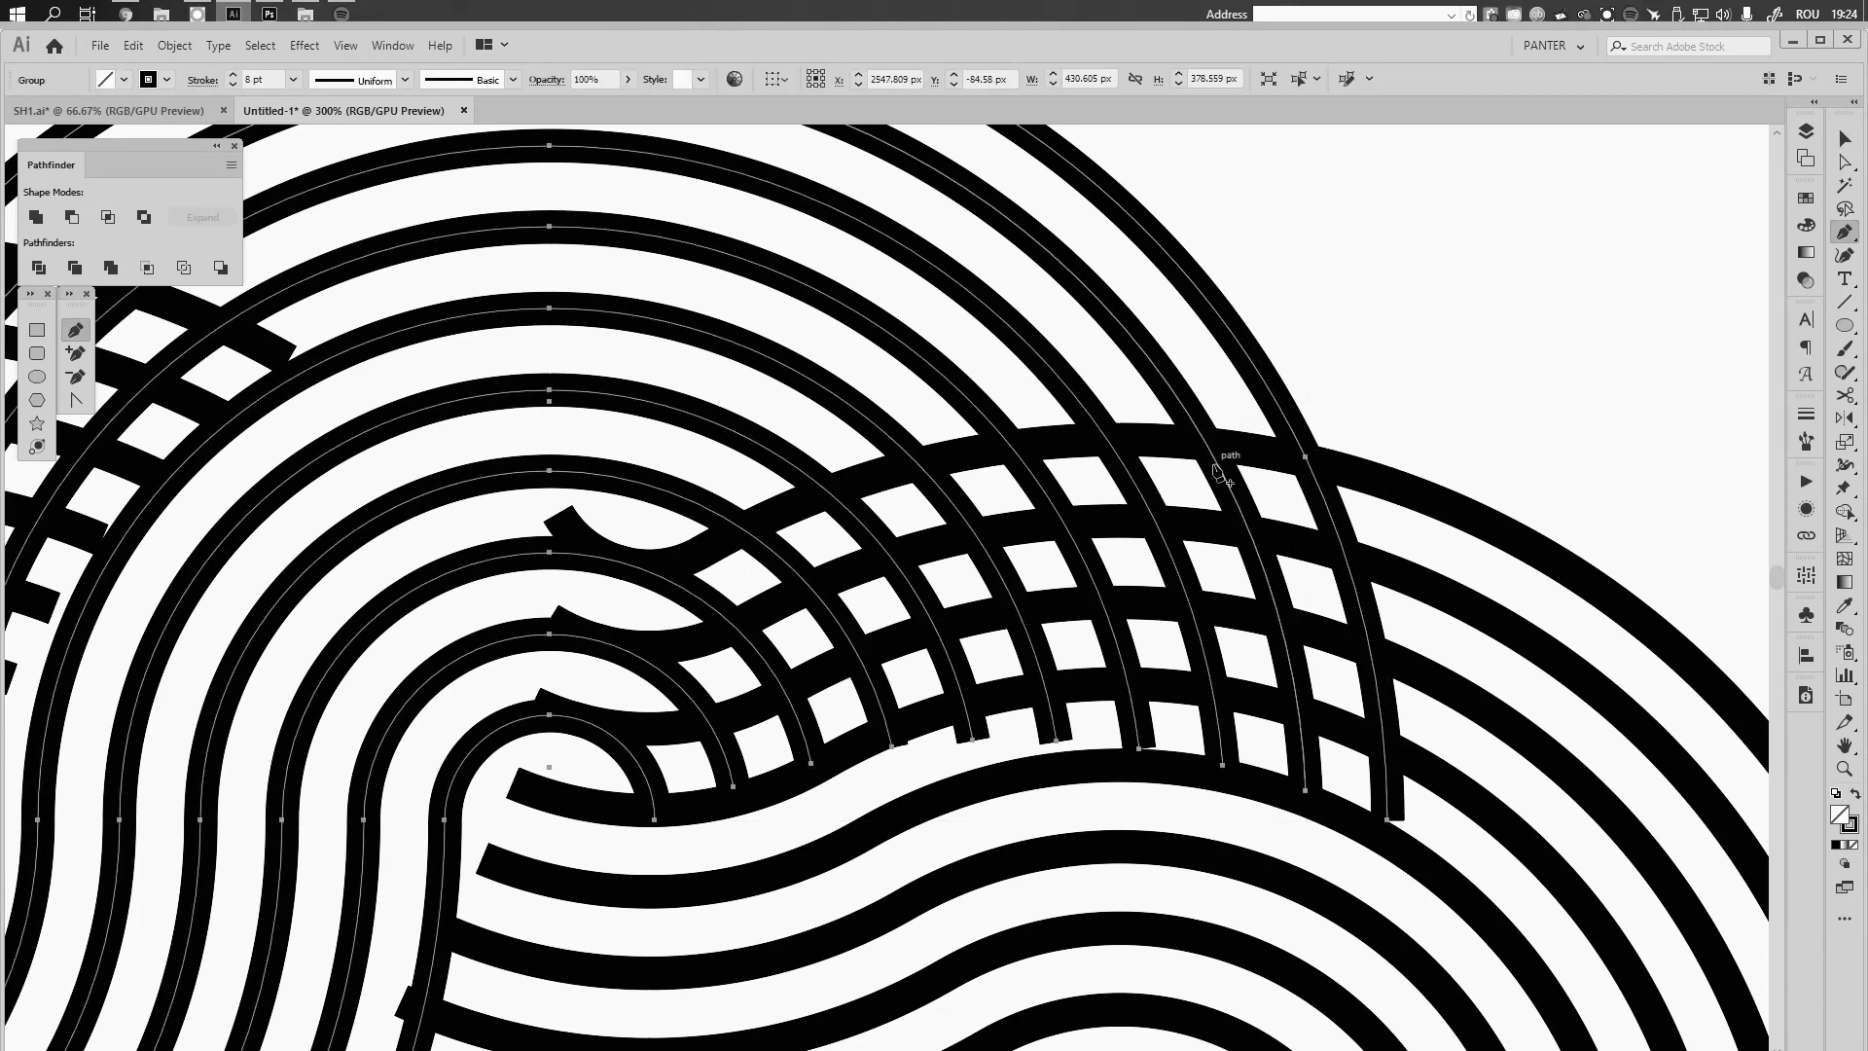
left_click(1211, 451)
key("ctrl+z")
key("v")
left_click(1012, 442)
key("ctrl+z")
left_click(826, 487)
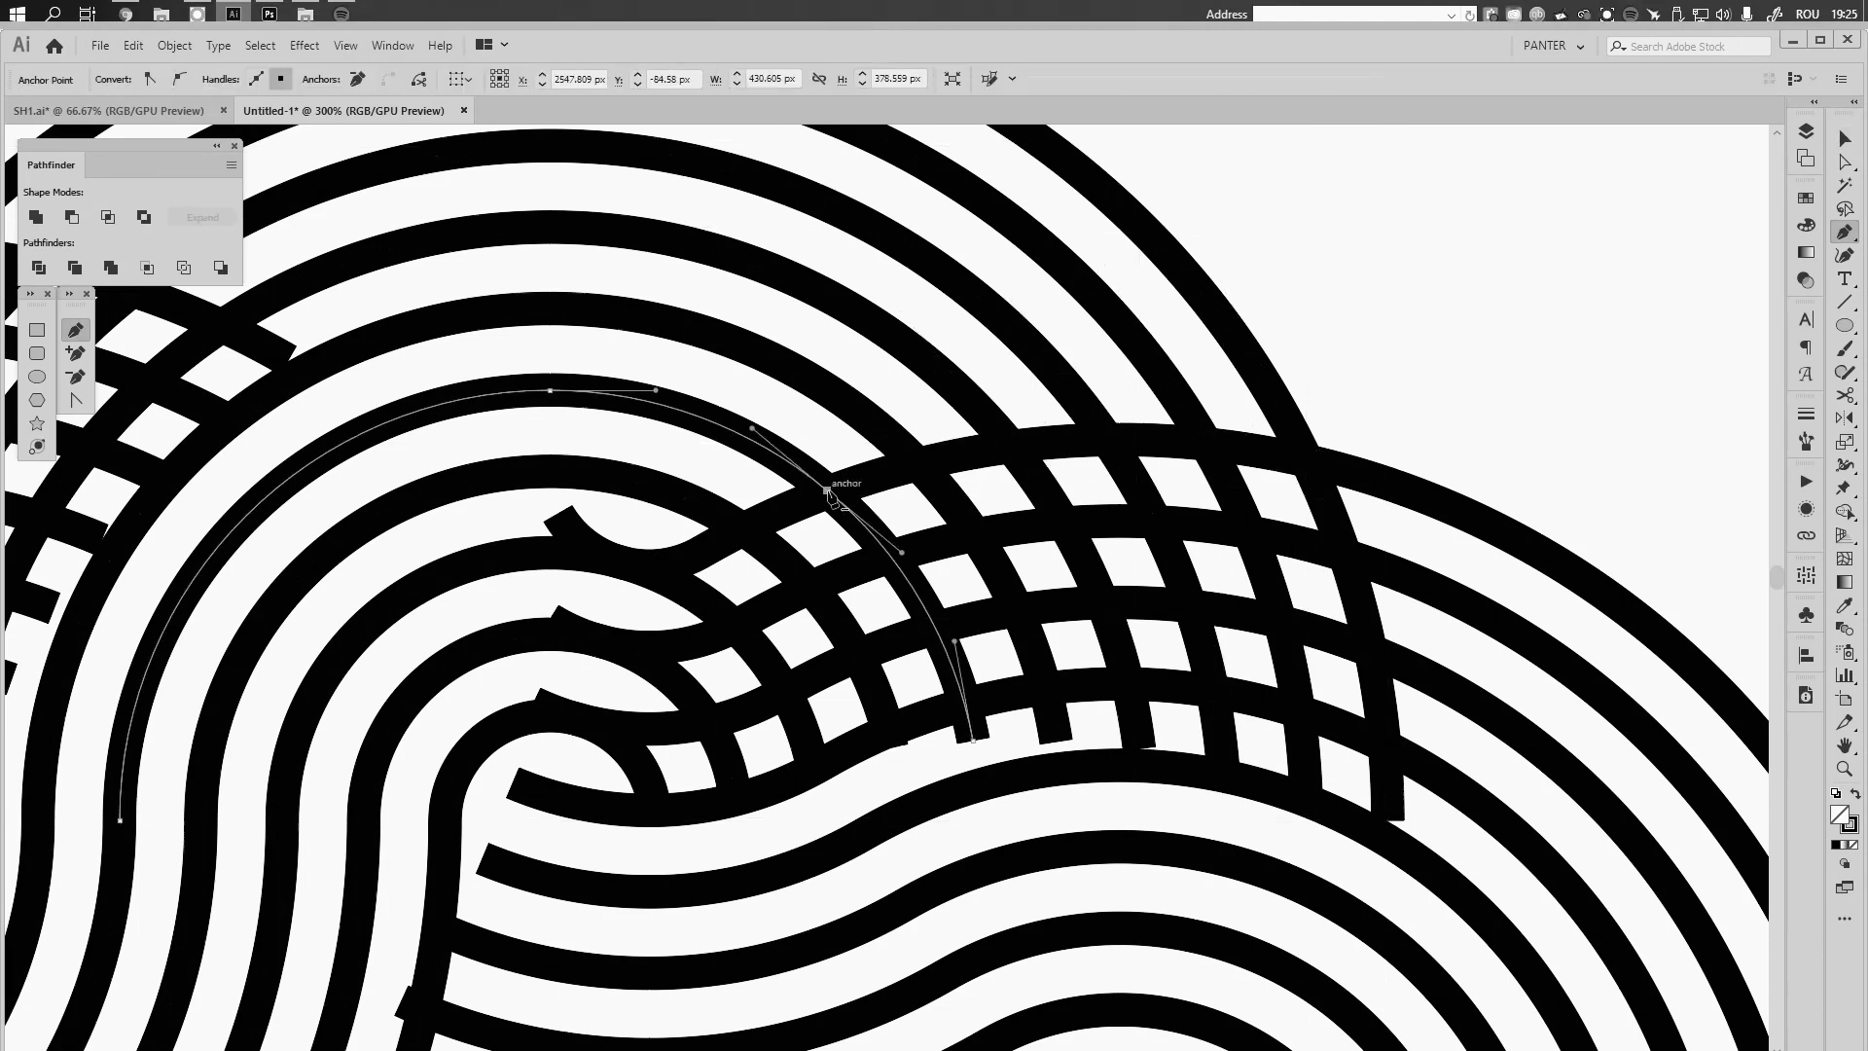
key("ctrl+z")
left_click(914, 461)
key("v")
key("p")
left_click(742, 528)
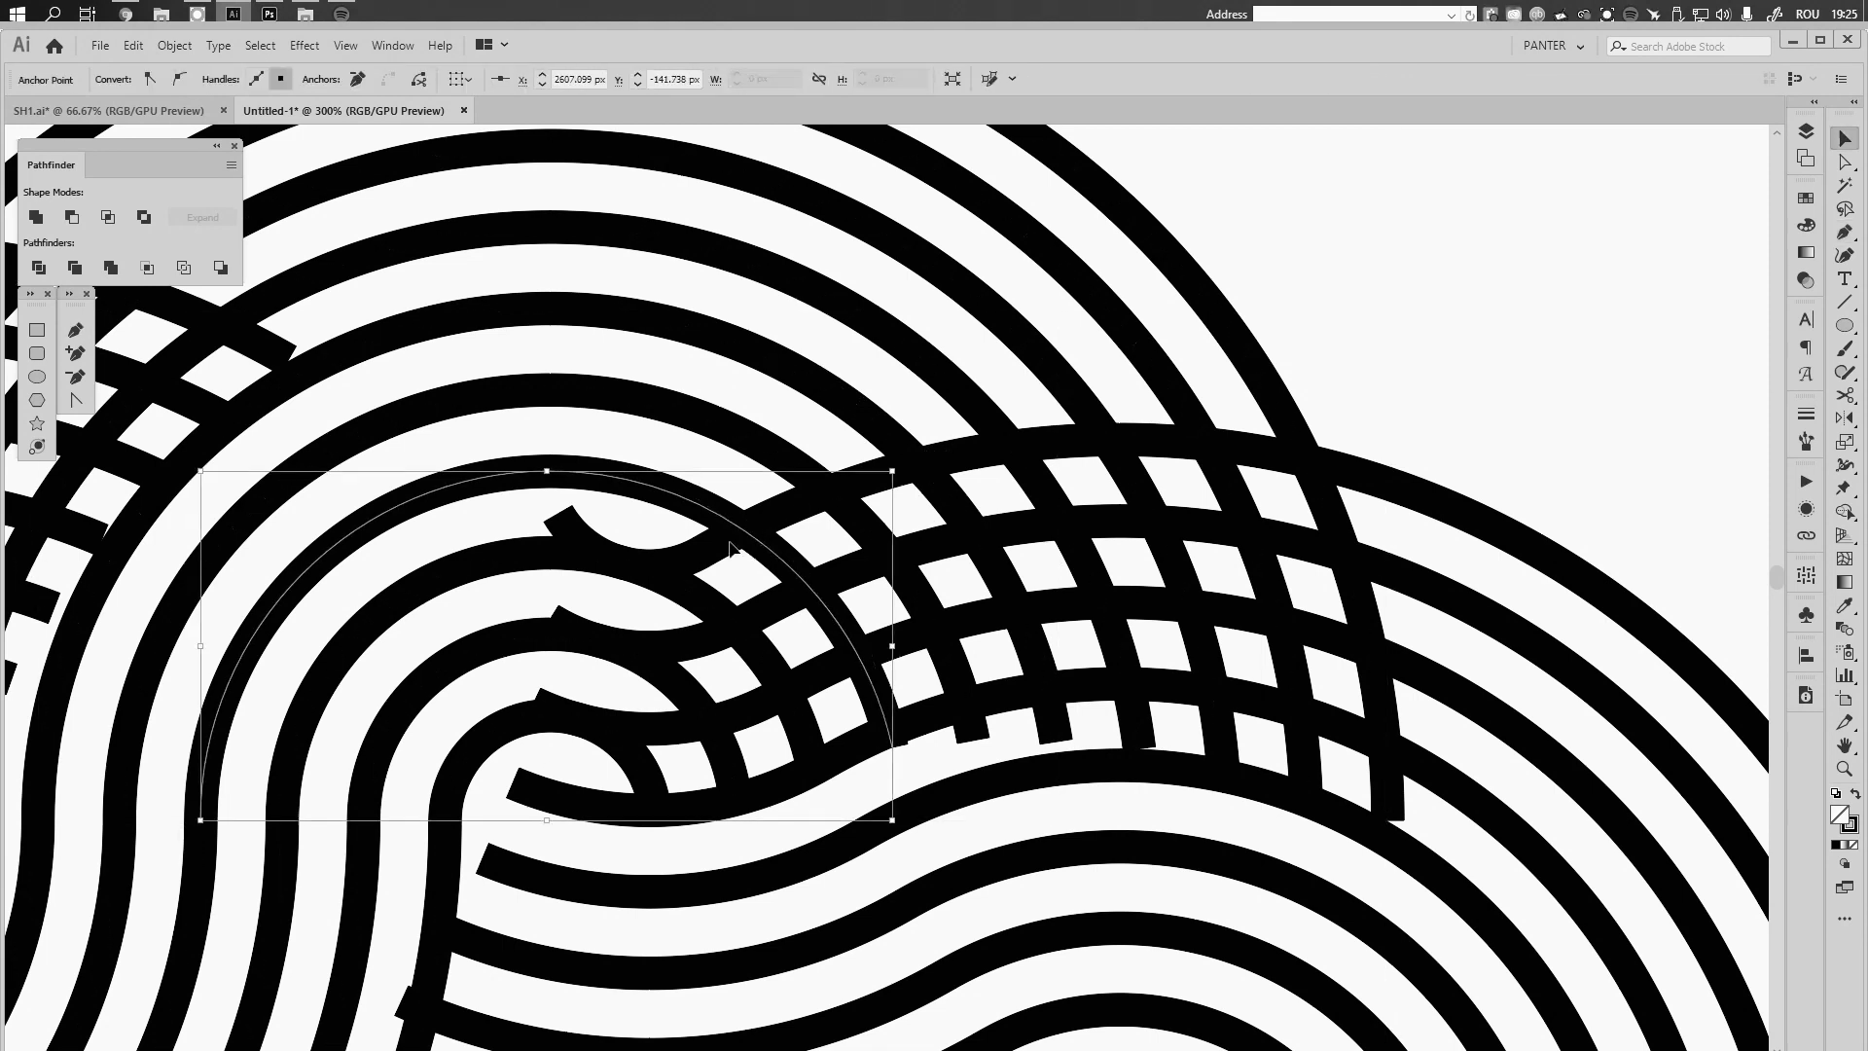
key("v")
Add an anchor point to each of the top petal's three innermost arcs, just past their highest points
left_click_drag(644, 613, 677, 581)
scroll(676, 582, "up", 3)
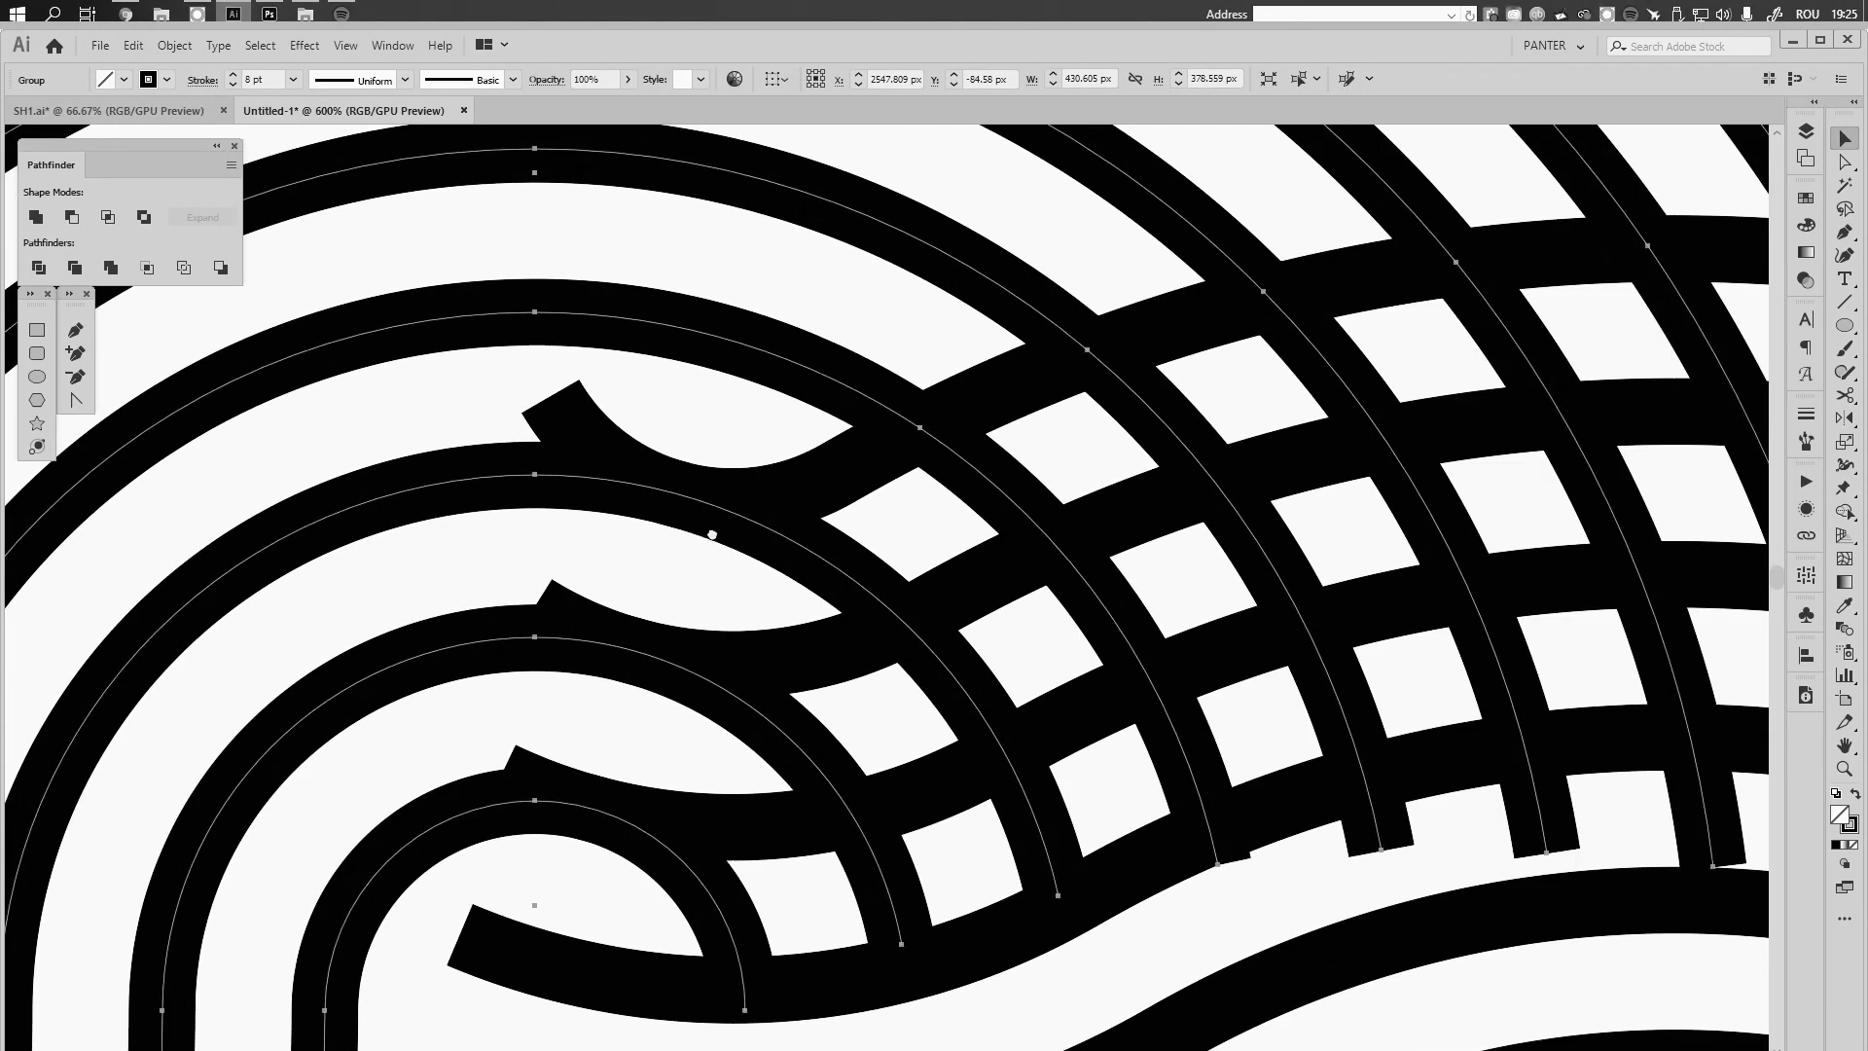
key("p")
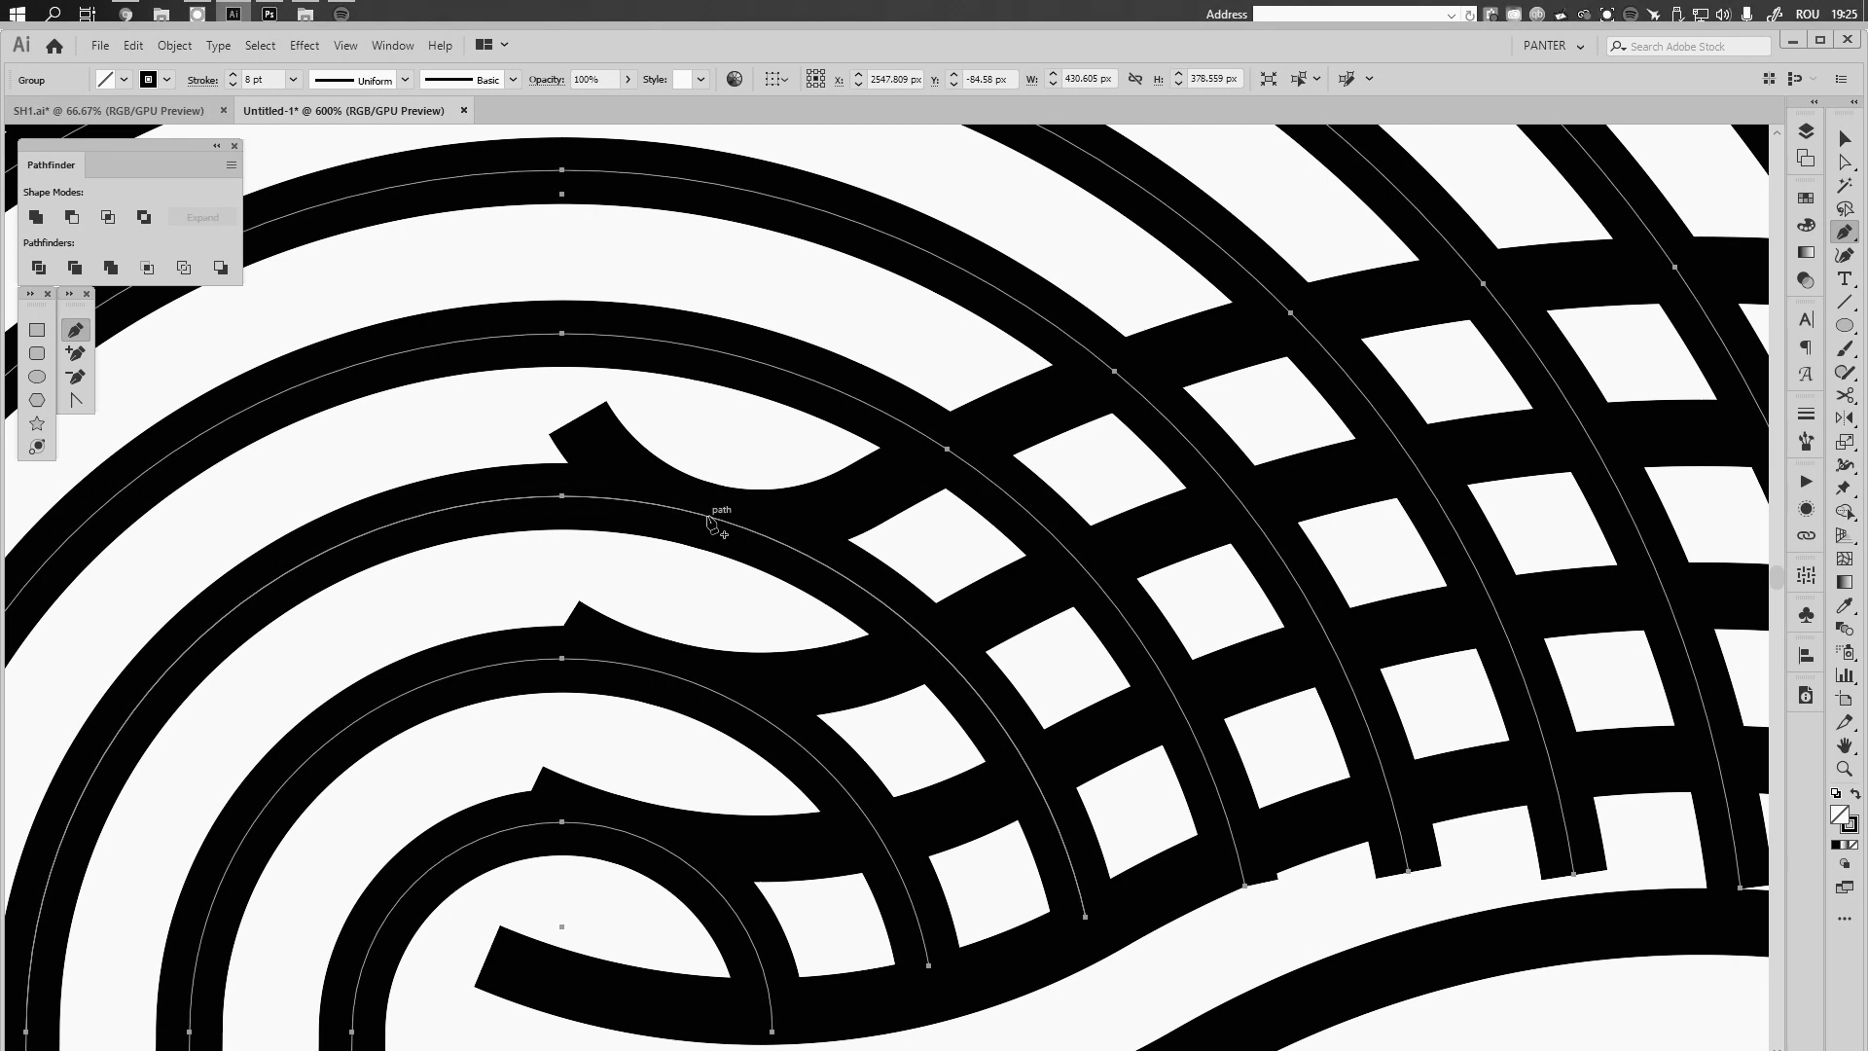
left_click(709, 517)
key("v")
left_click_drag(721, 603, 607, 745)
left_click_drag(715, 710, 726, 664)
key("p")
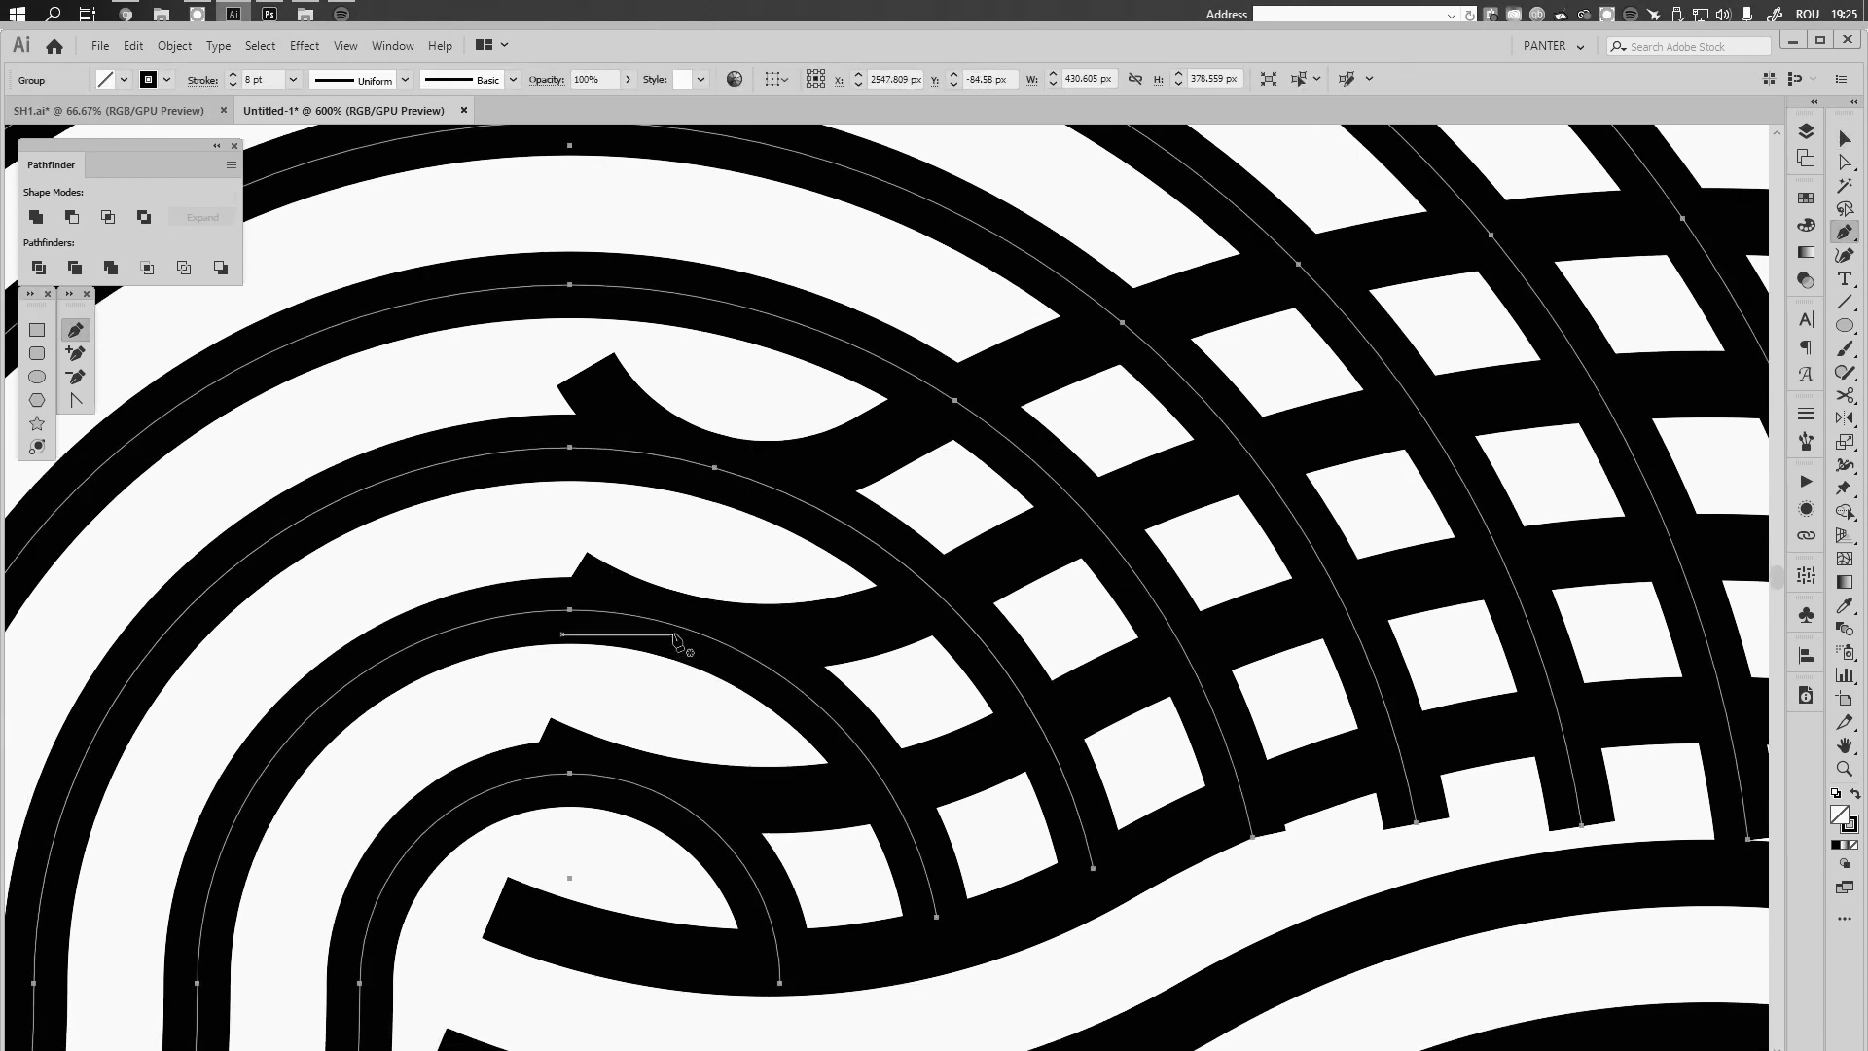
left_click(687, 635, "ctrl")
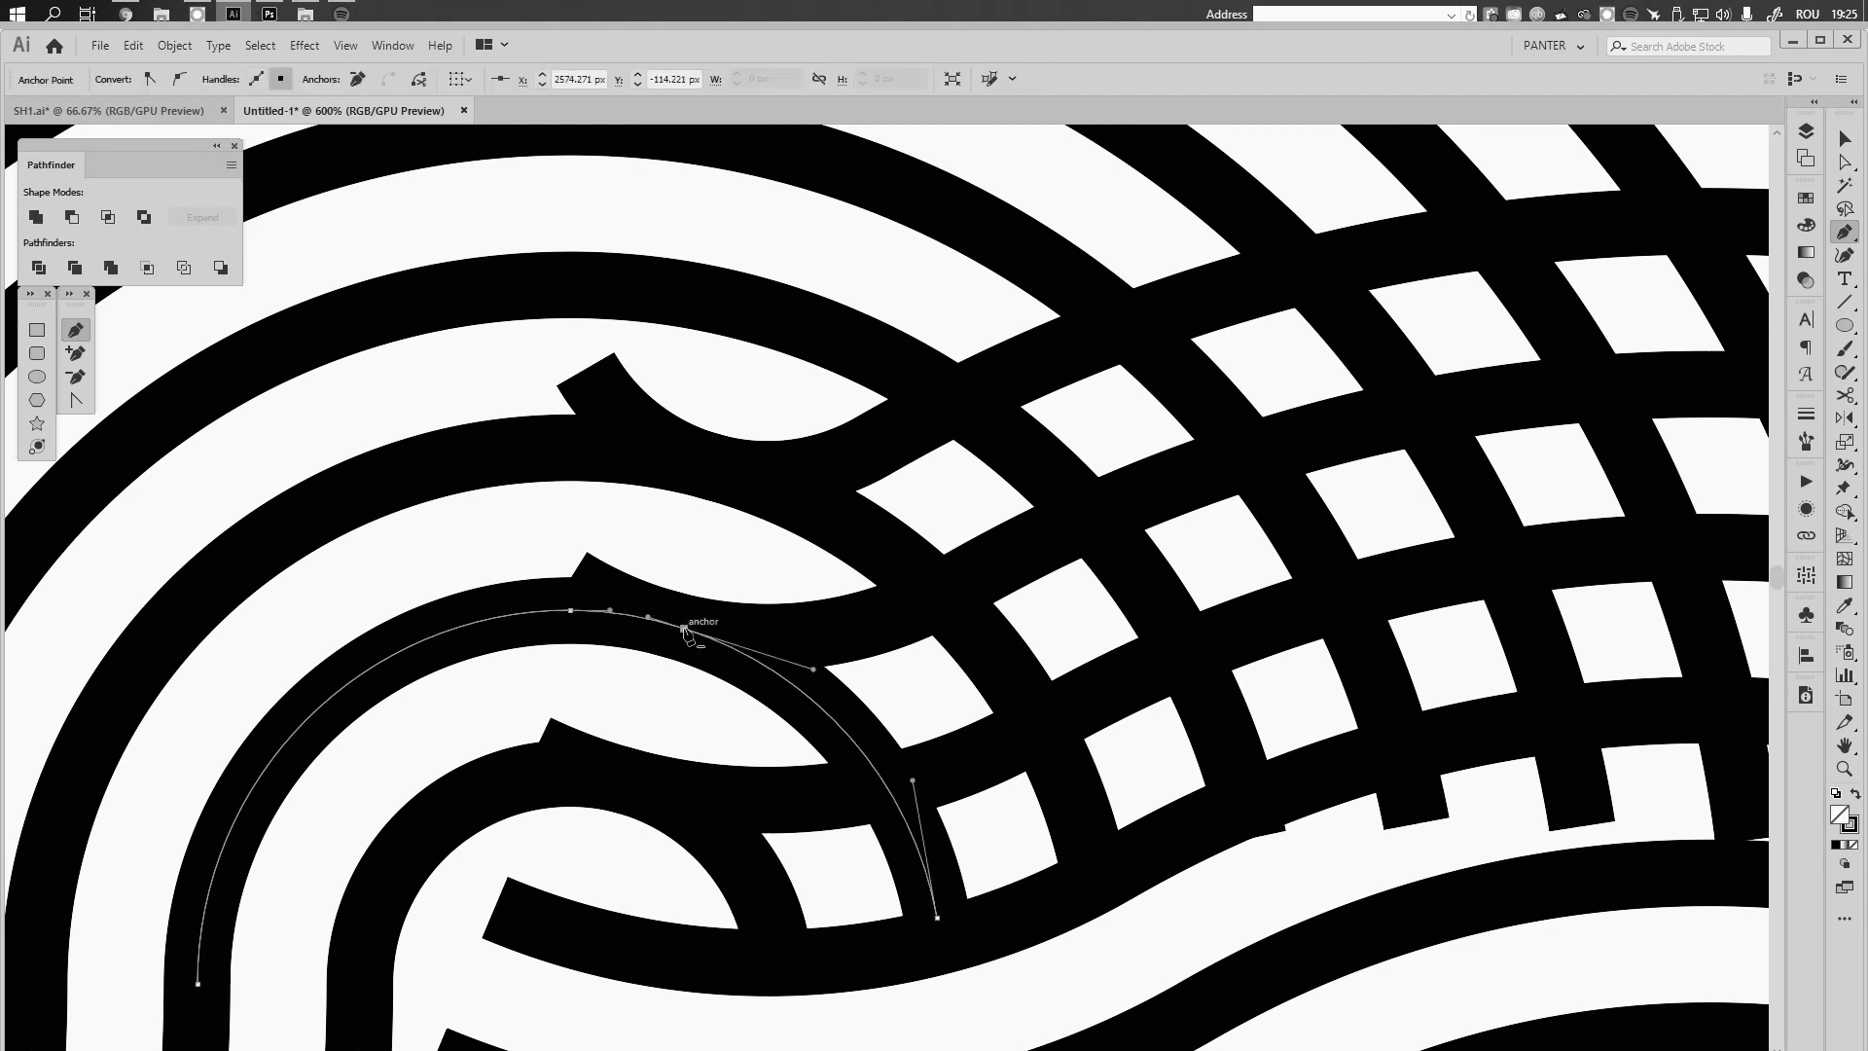
scroll(700, 623, "down", 2)
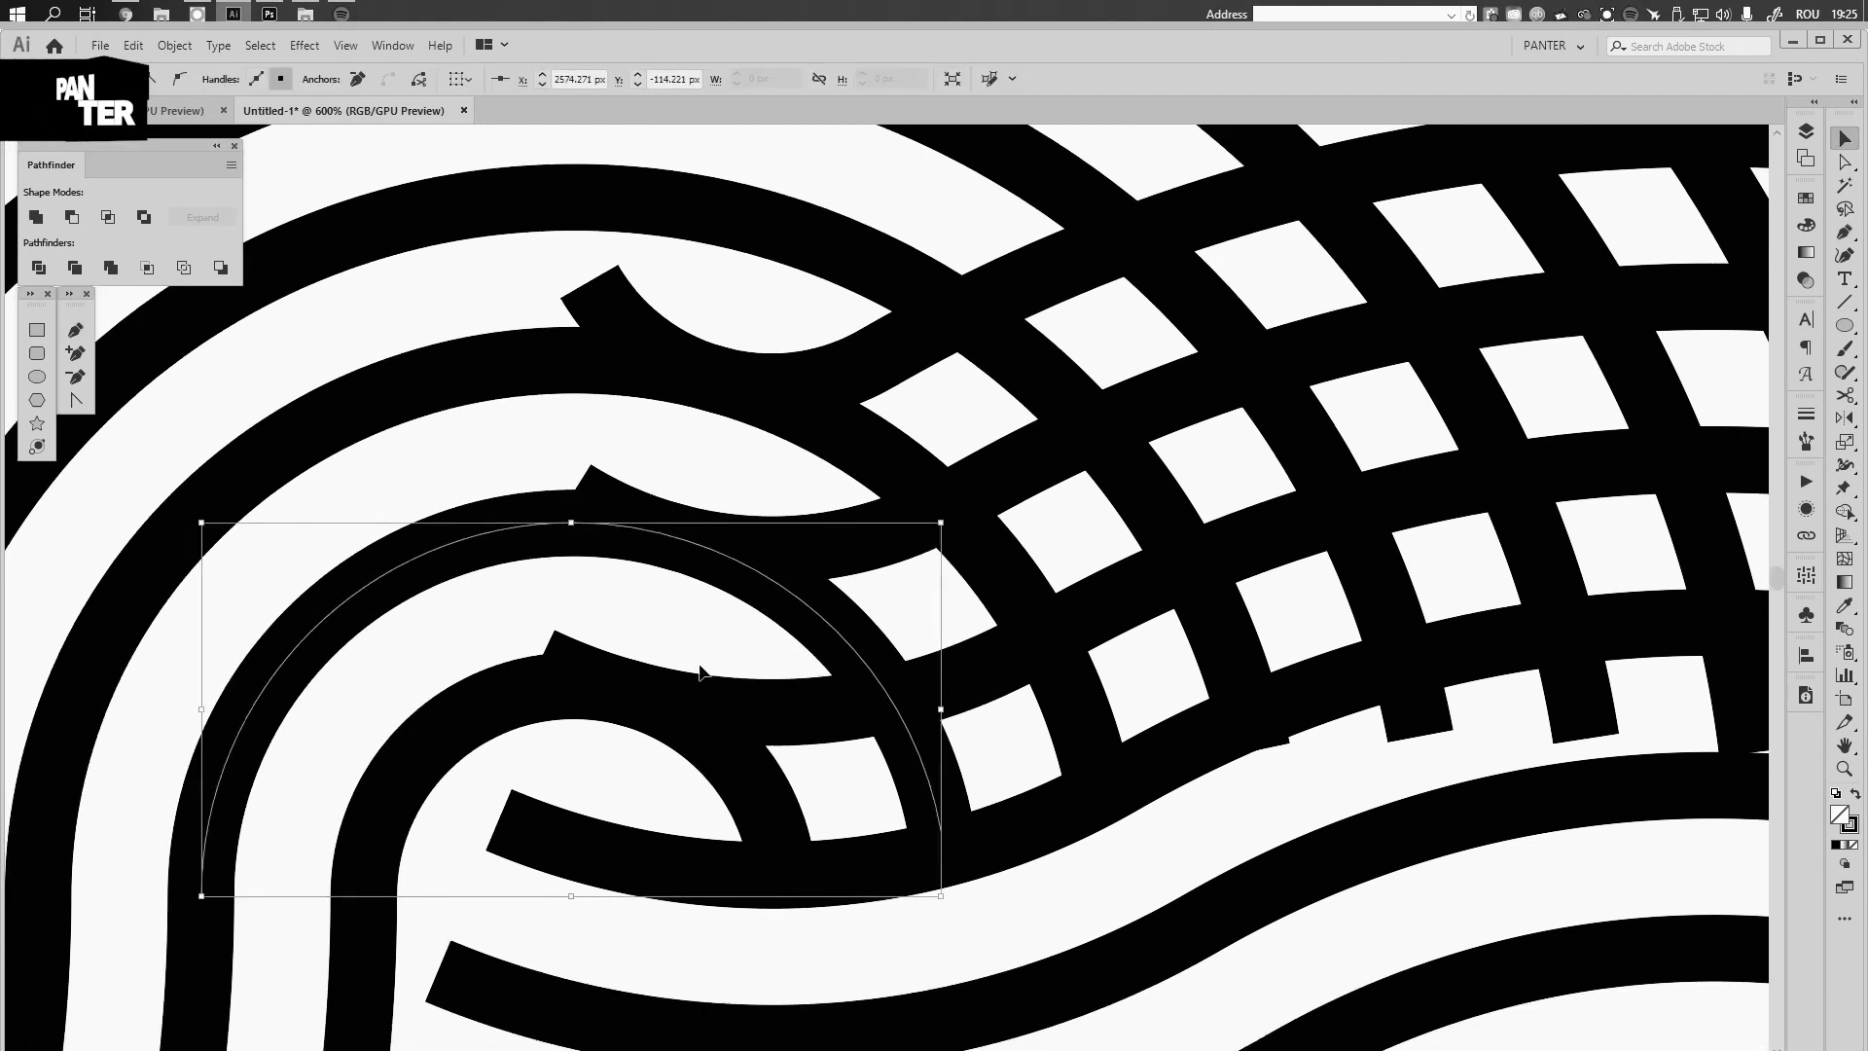
left_click(616, 741)
key("p")
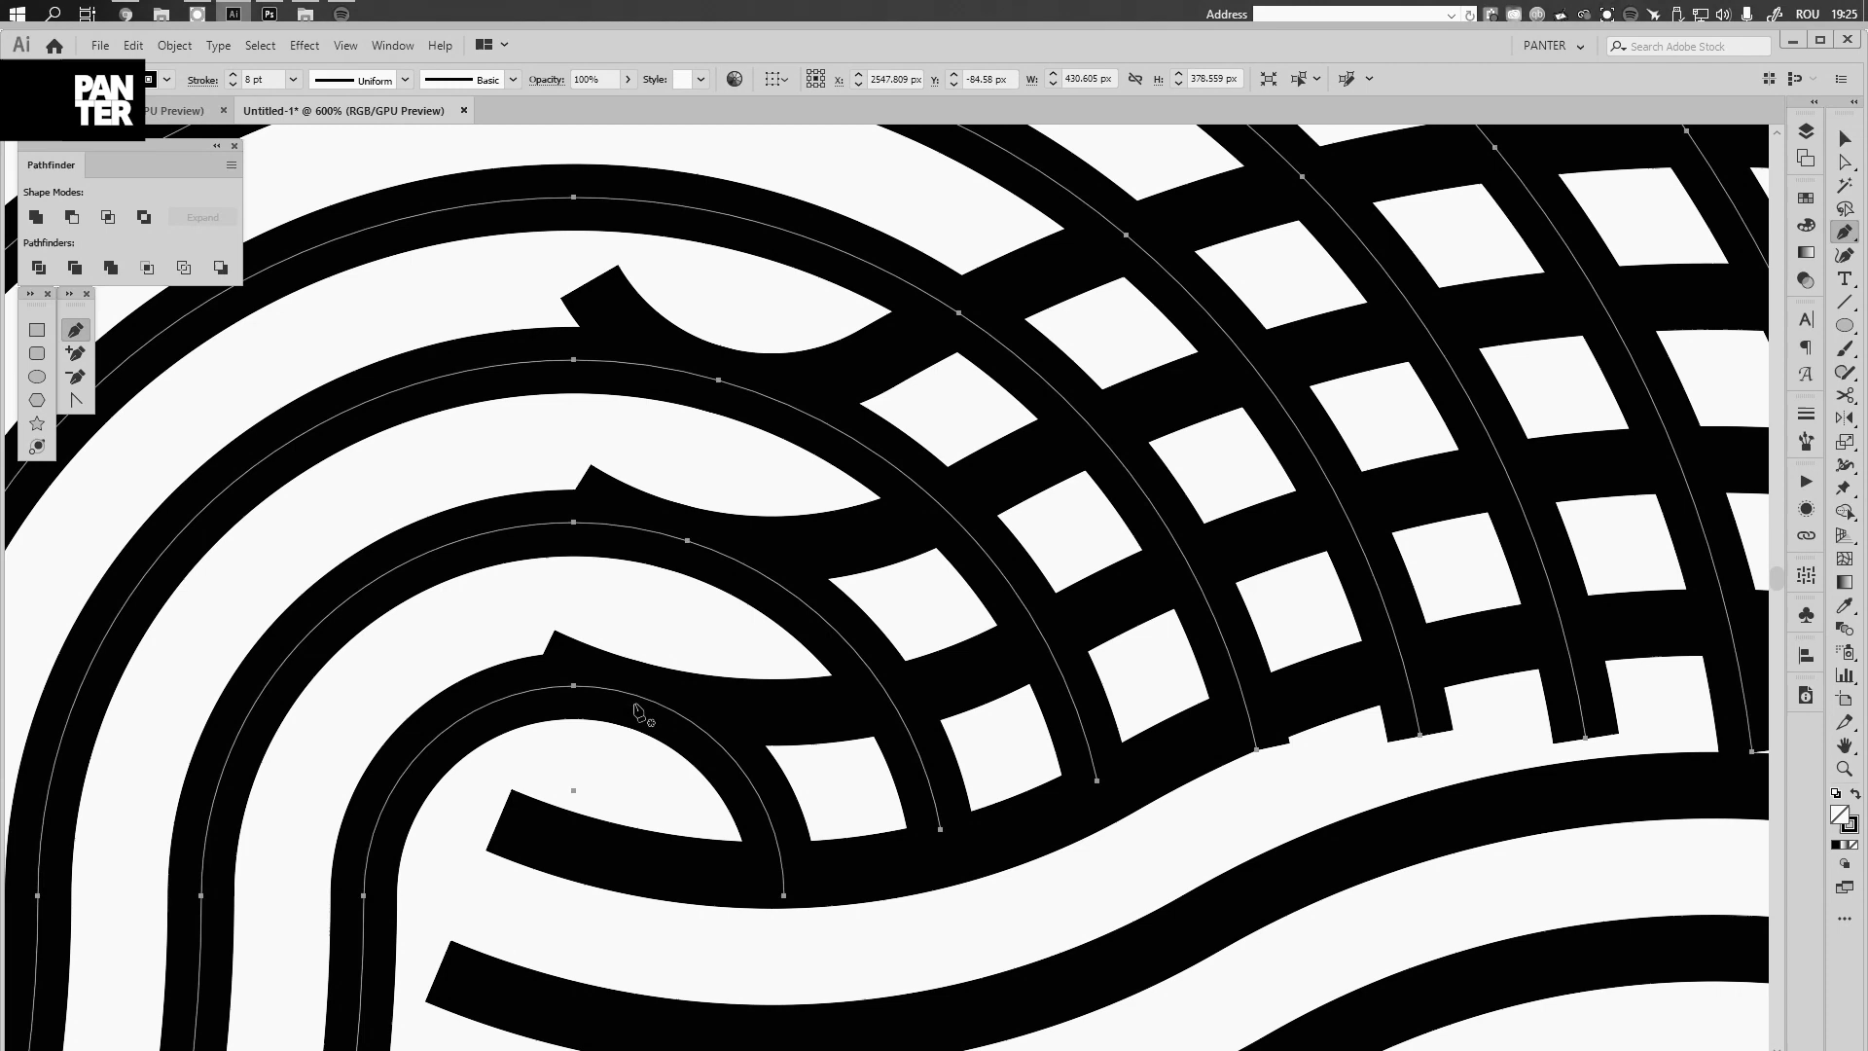
left_click(632, 696)
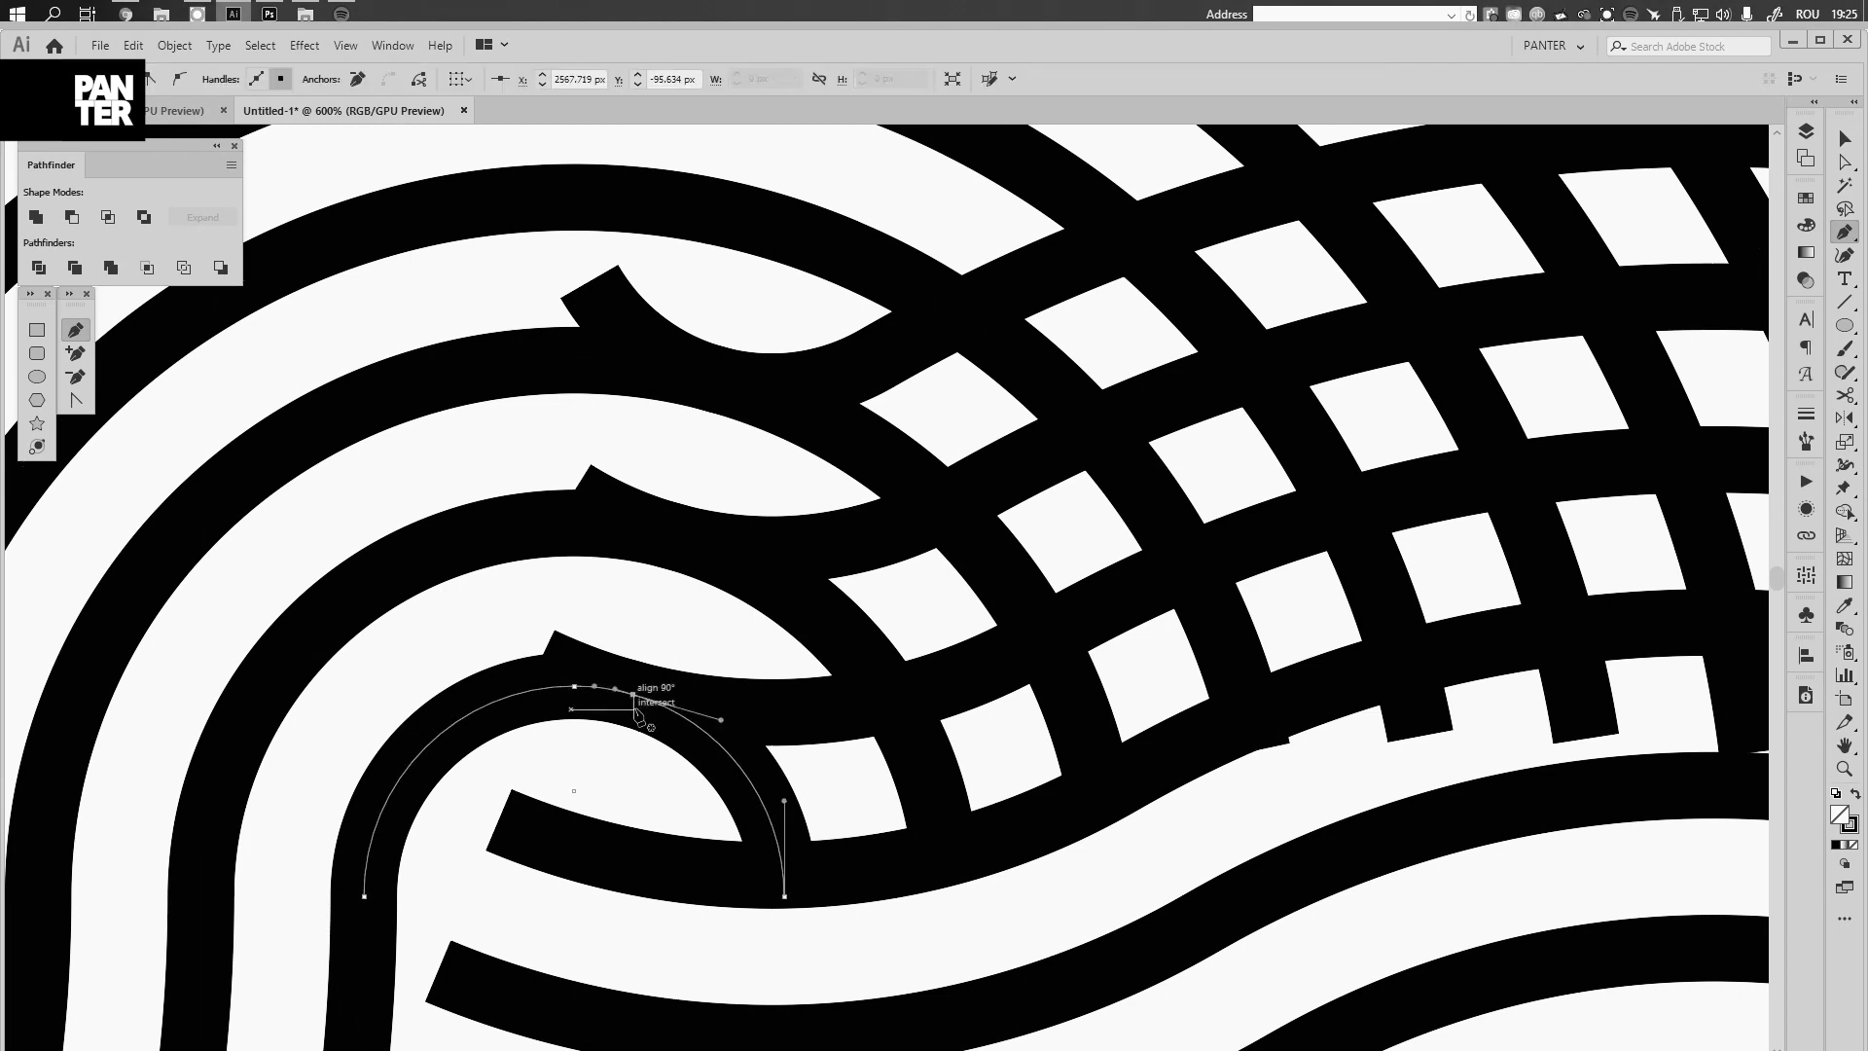
Delete the end segments of the top petal's arcs that overlap the neighbouring petal beyond the added anchor points, then deselect
key("a")
scroll(804, 731, "down", 3)
left_click_drag(992, 749, 798, 706)
left_click_drag(1143, 843, 599, 669)
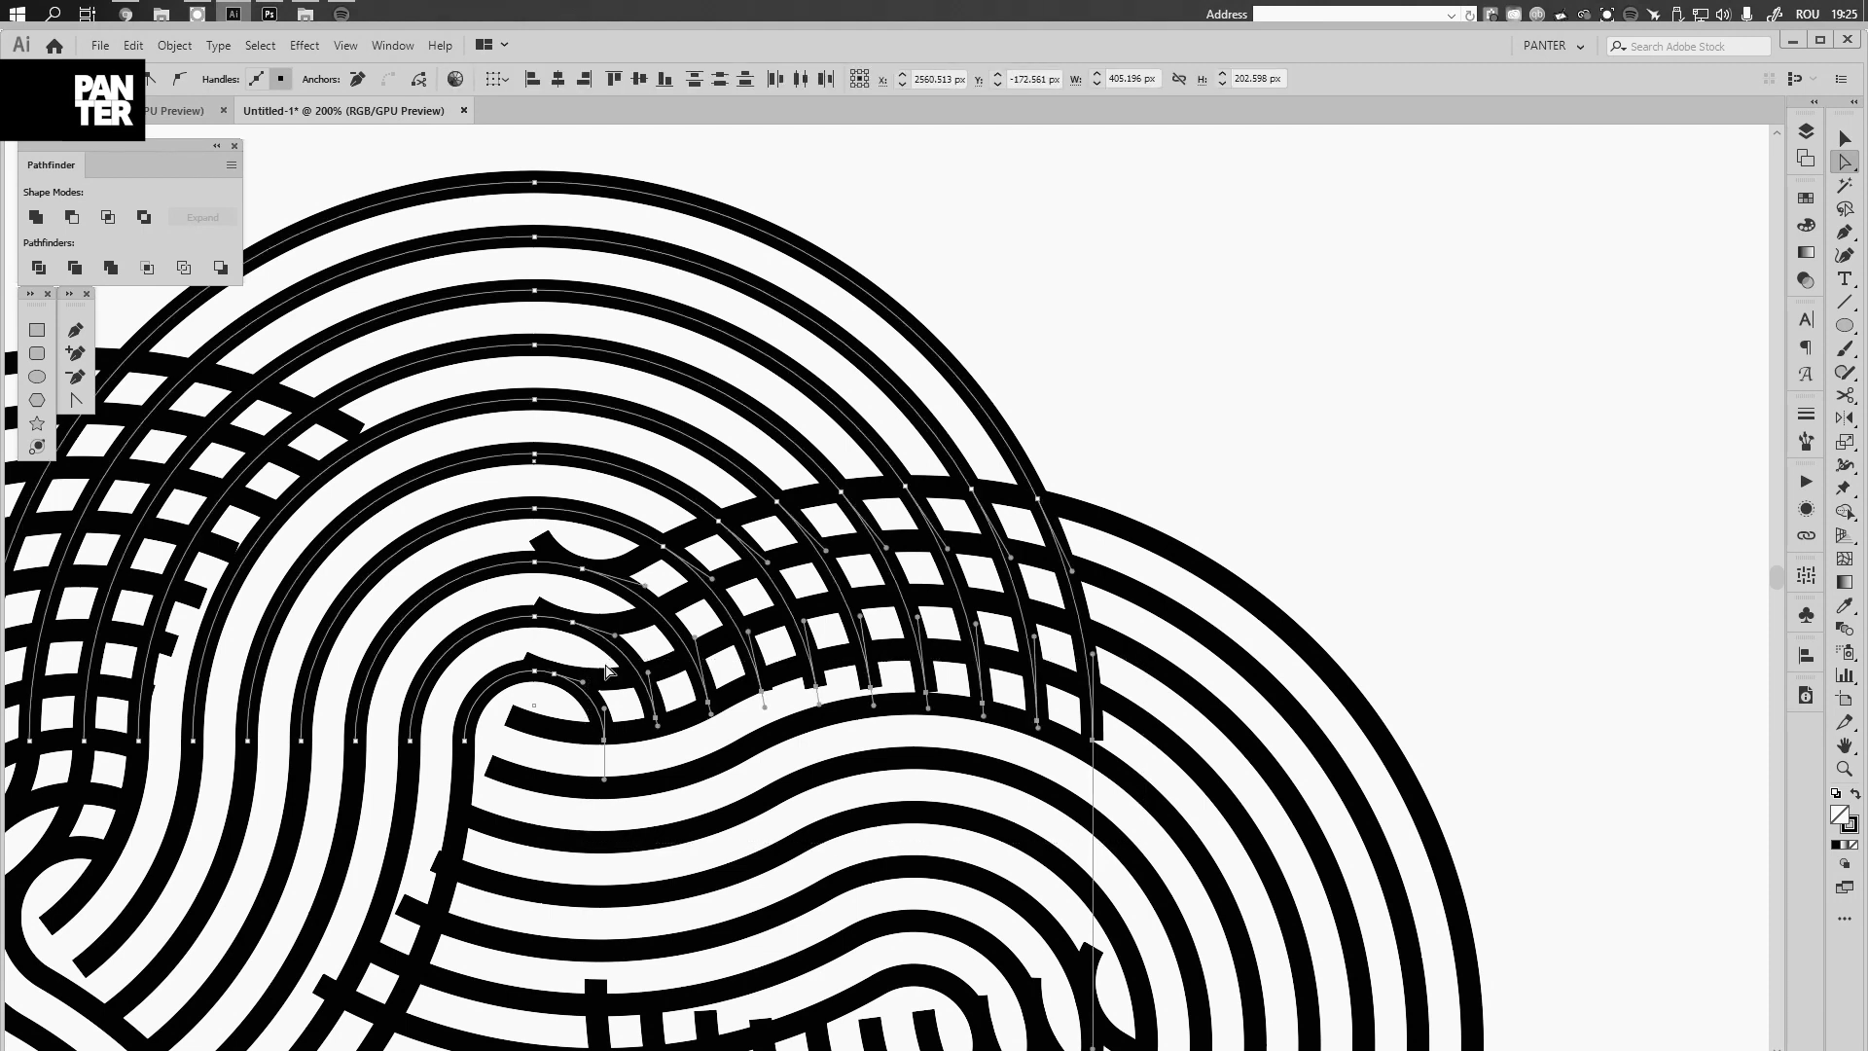
key("Delete")
key("v")
left_click(1201, 427)
scroll(1200, 426, "down", 4)
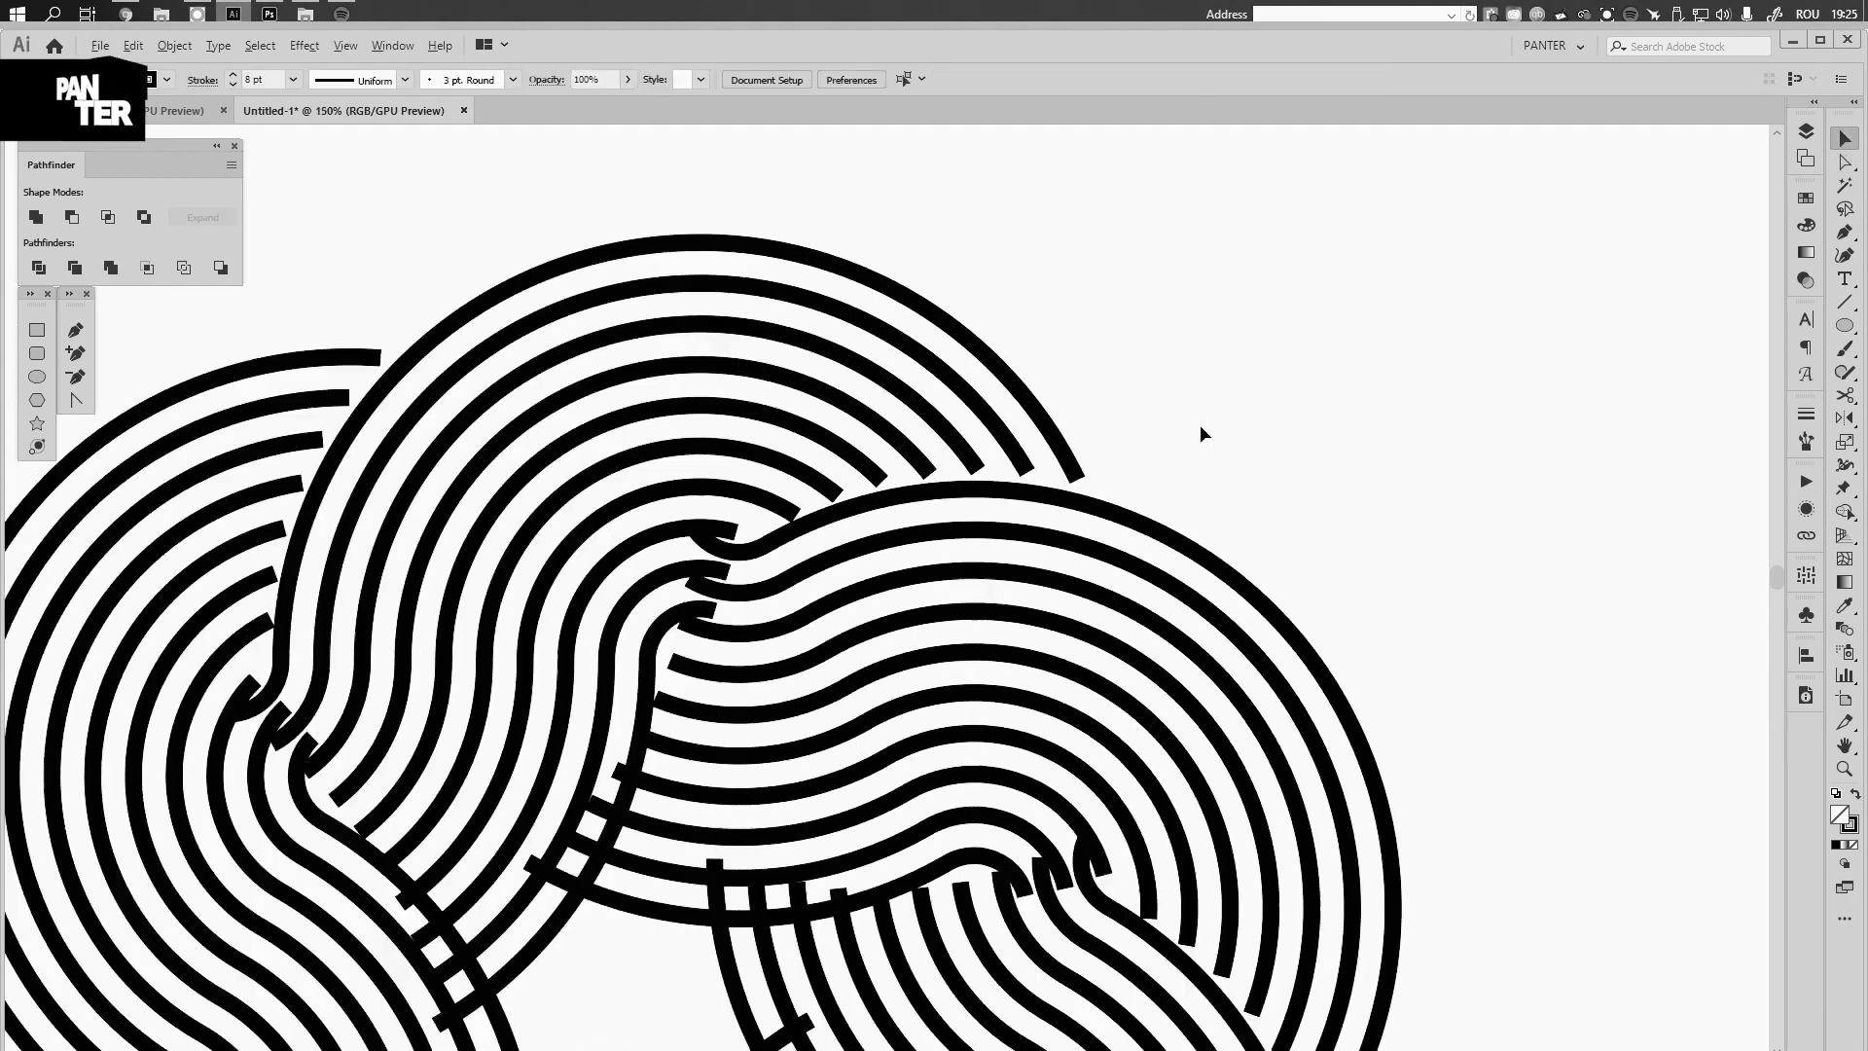
left_click_drag(1218, 427, 1125, 463)
scroll(1125, 461, "up", 2)
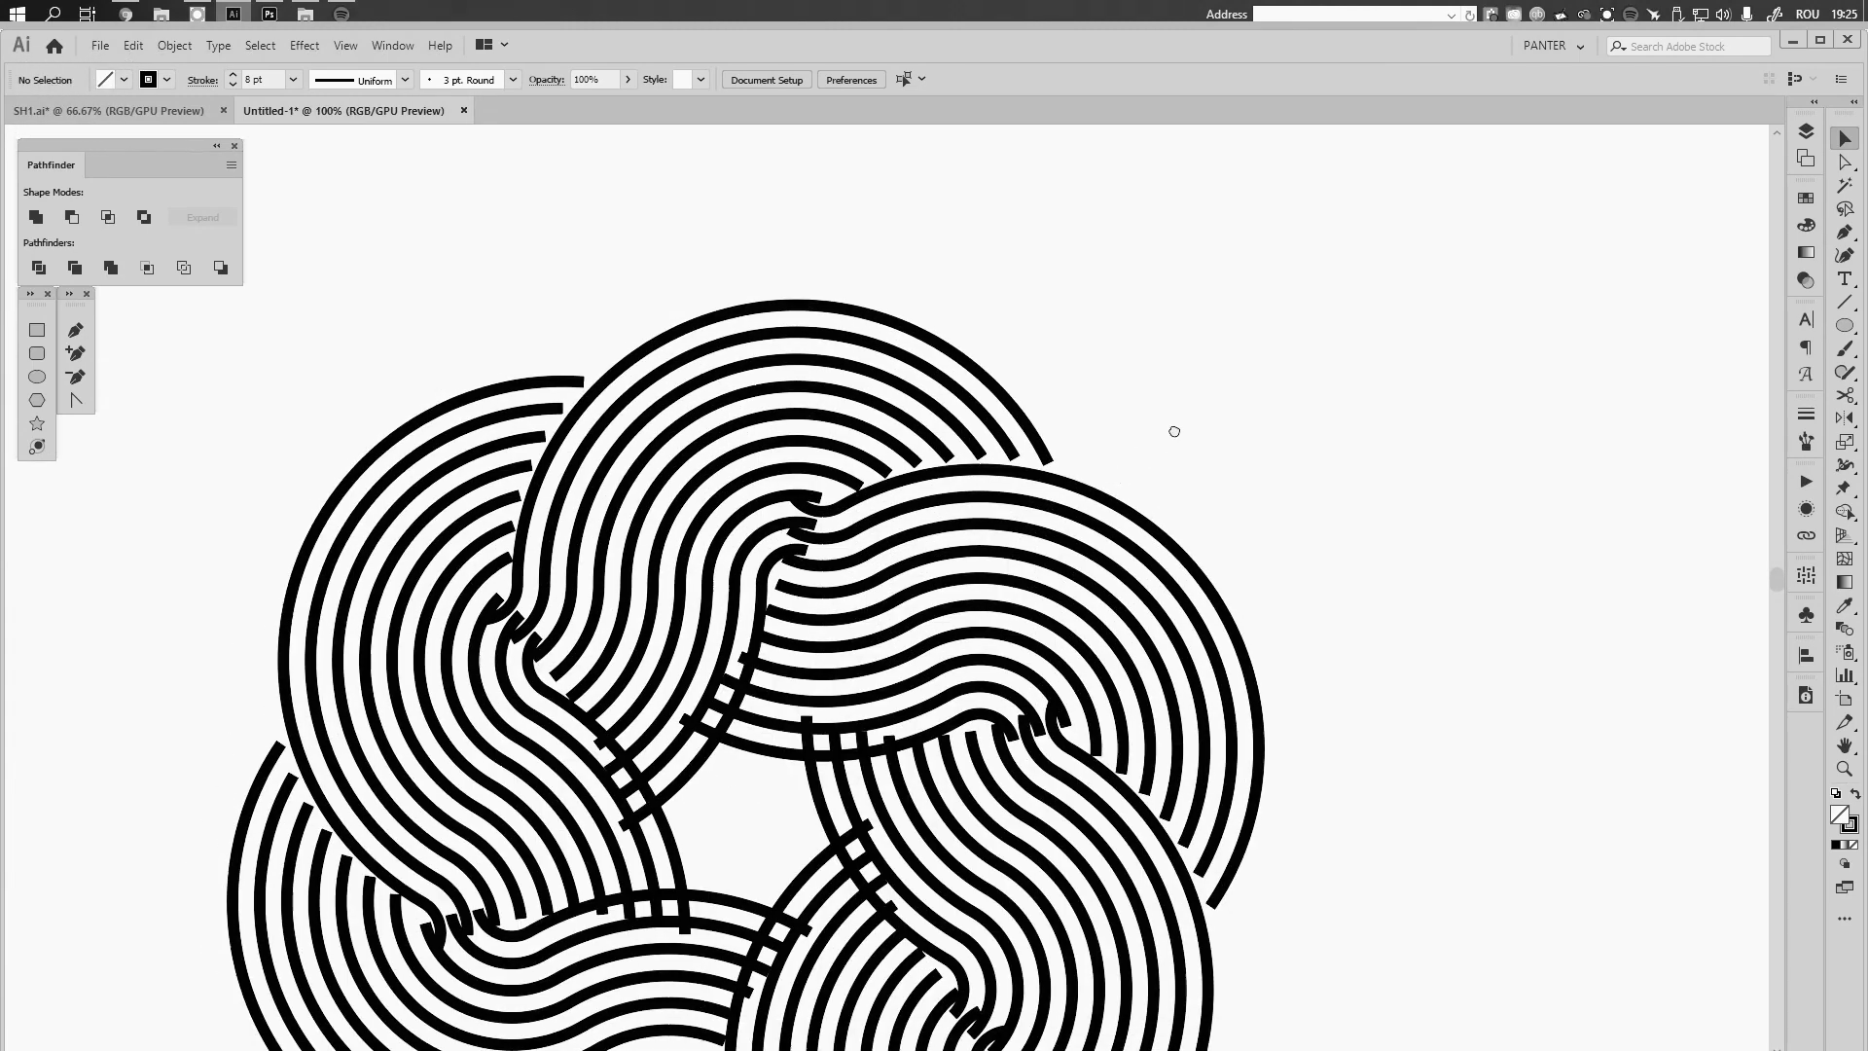
Reopen the Transform effect on the top petal group and set its horizontal move to 152 px
left_click(673, 650)
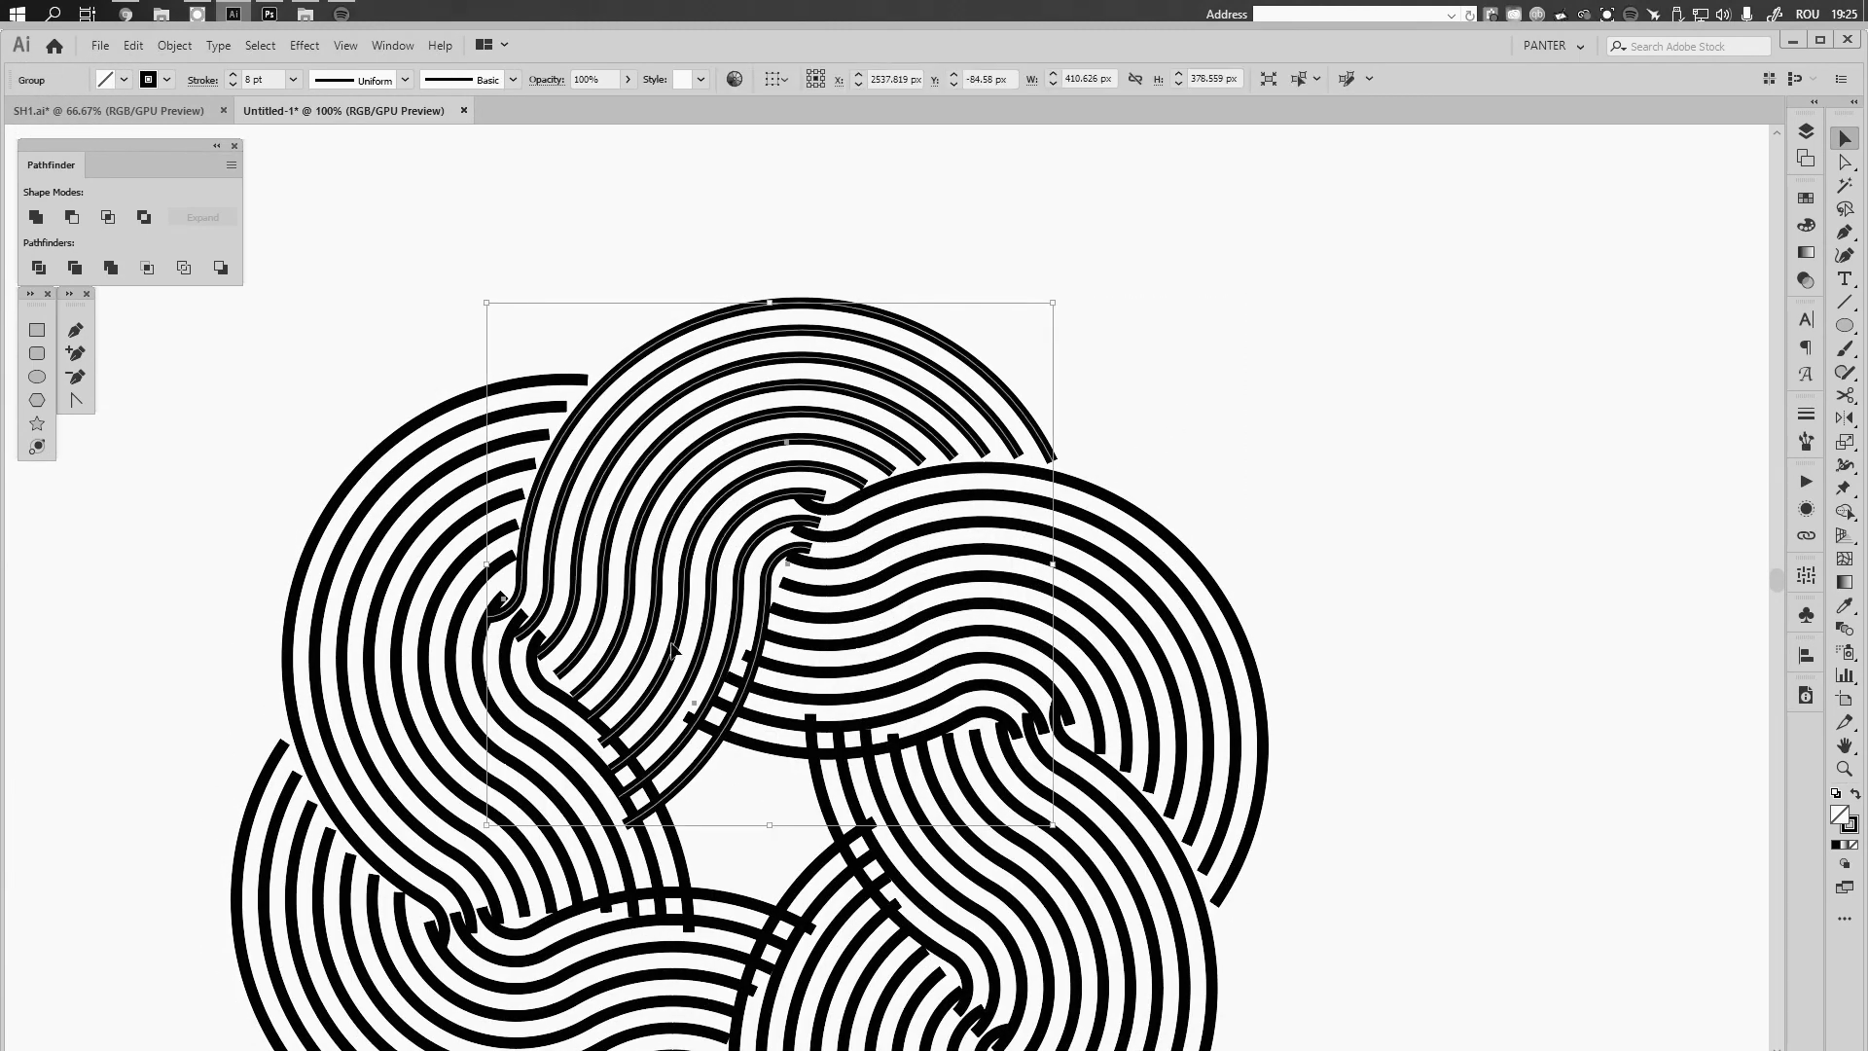
left_click(1801, 518)
left_click(1556, 553)
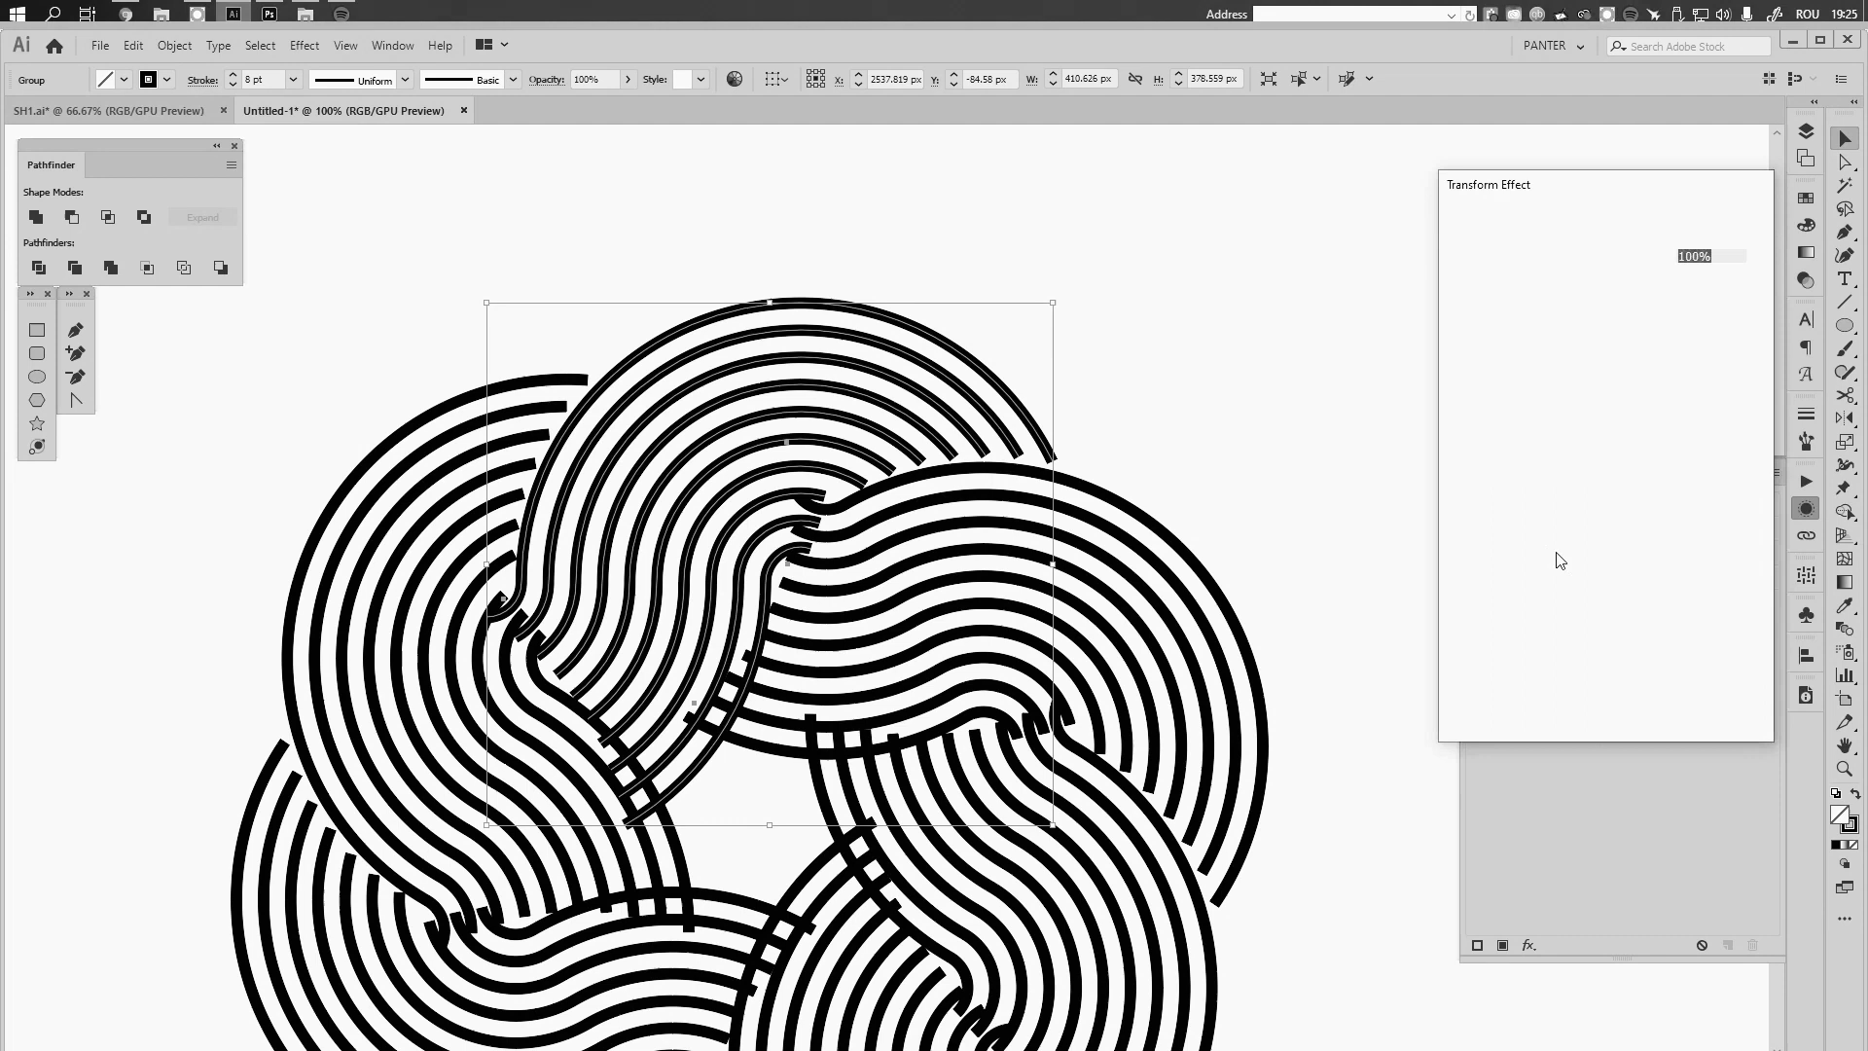
left_click(1689, 363)
key("Up")
key("Up")
key("Up")
key("Up")
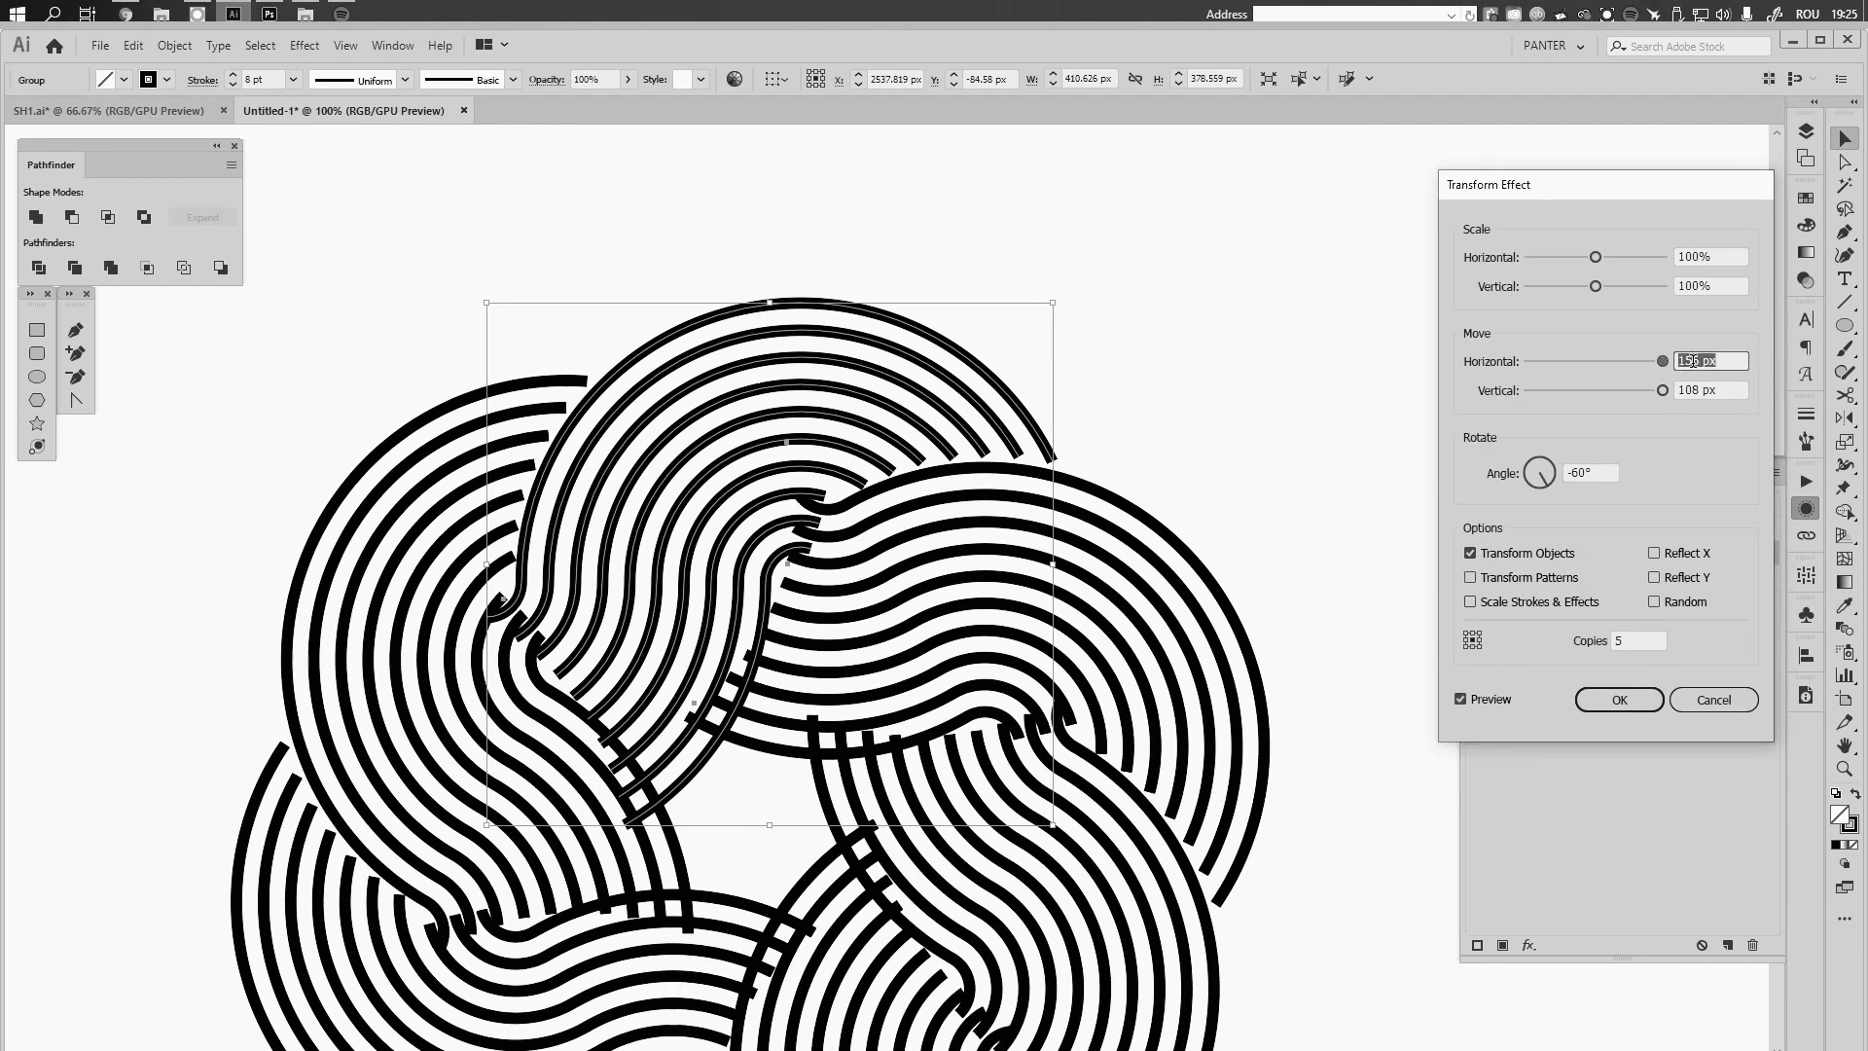
key("Down")
key("Down")
key("Down")
key("Down")
key("Down")
key("Down")
key("Down")
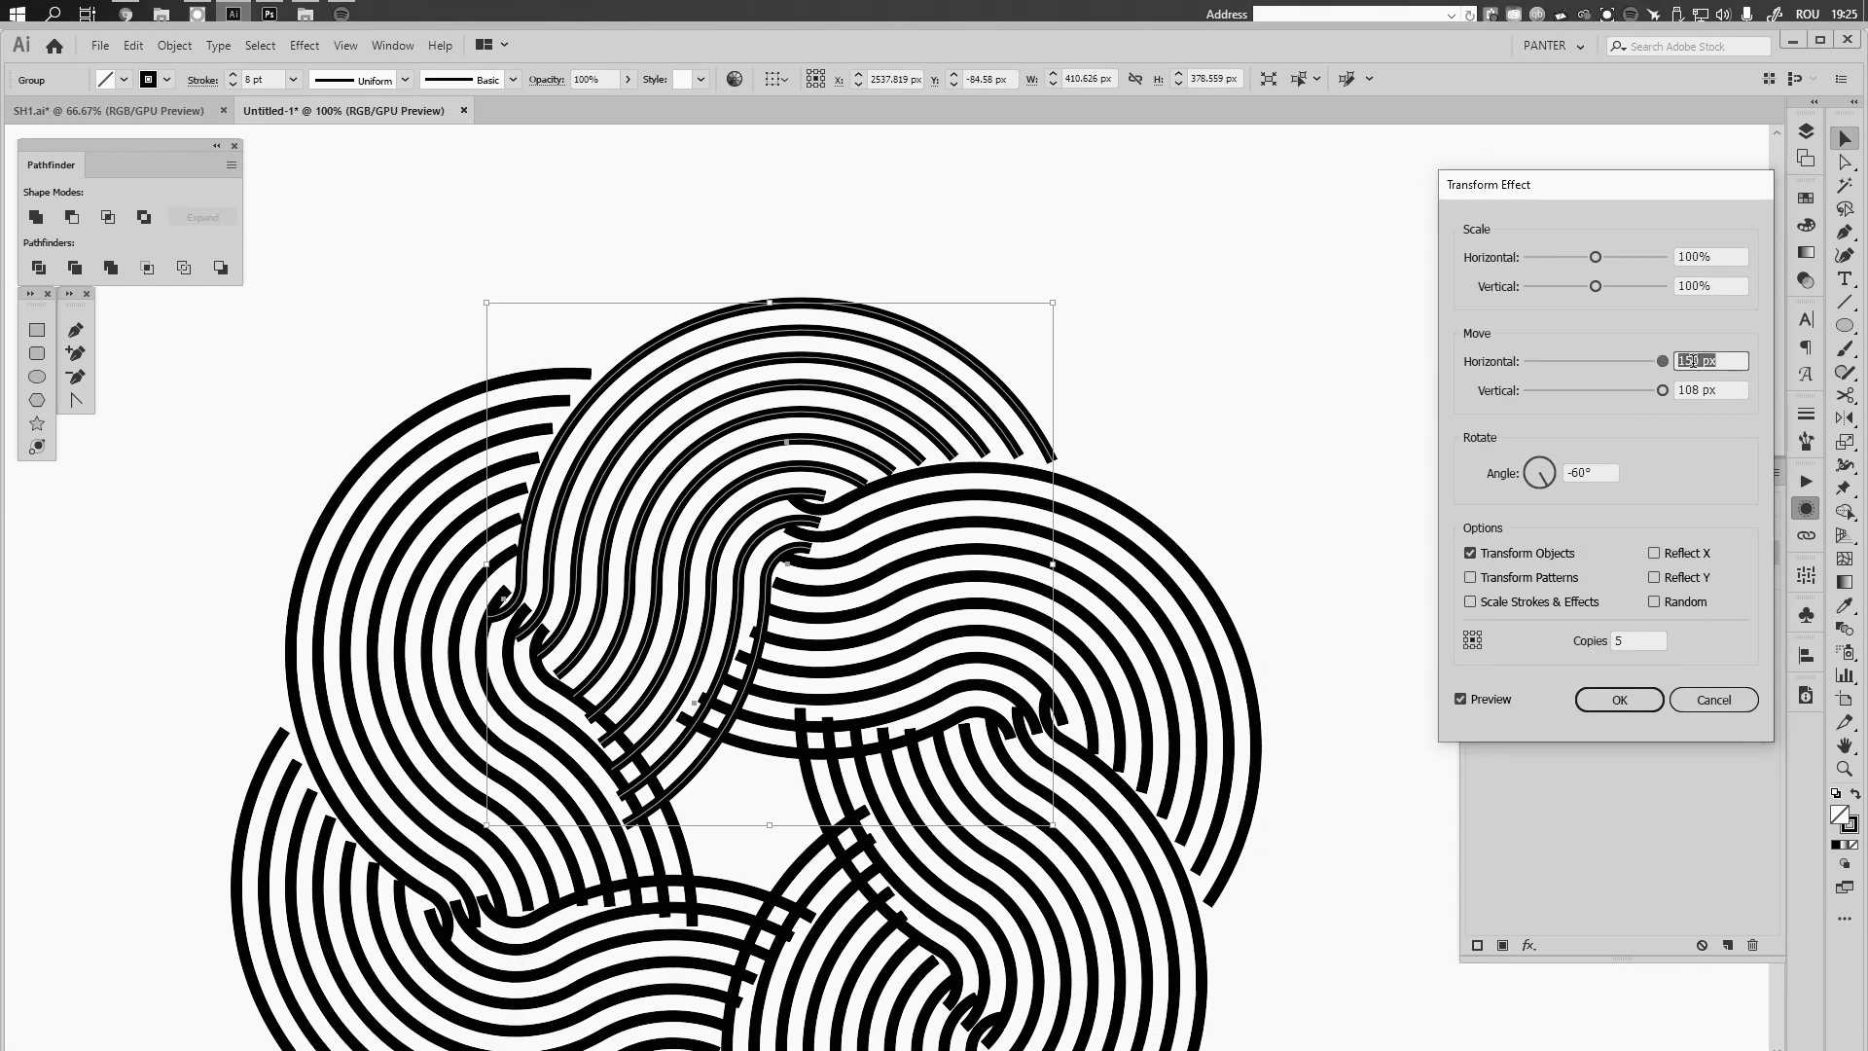
Lower the Transform effect's vertical move to 98 px
key("Tab")
scroll(1710, 379, "down", 9)
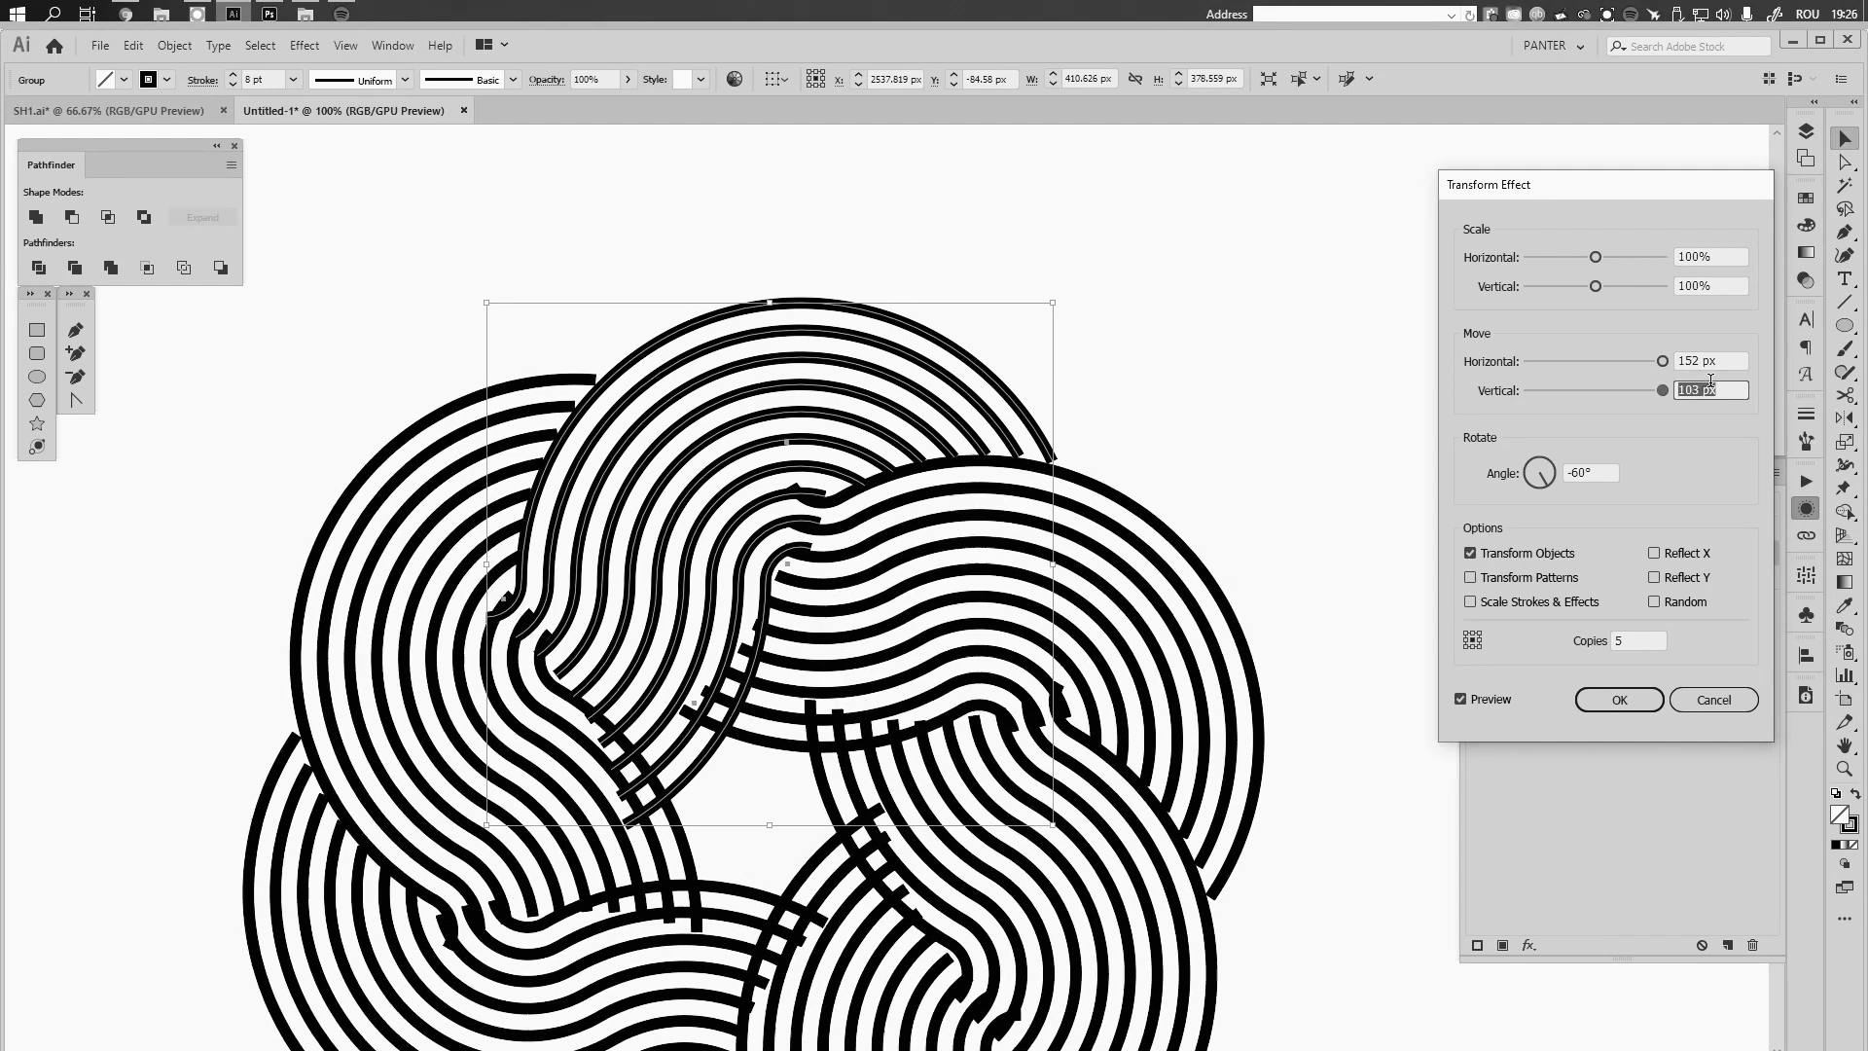
scroll(1710, 380, "down", 1)
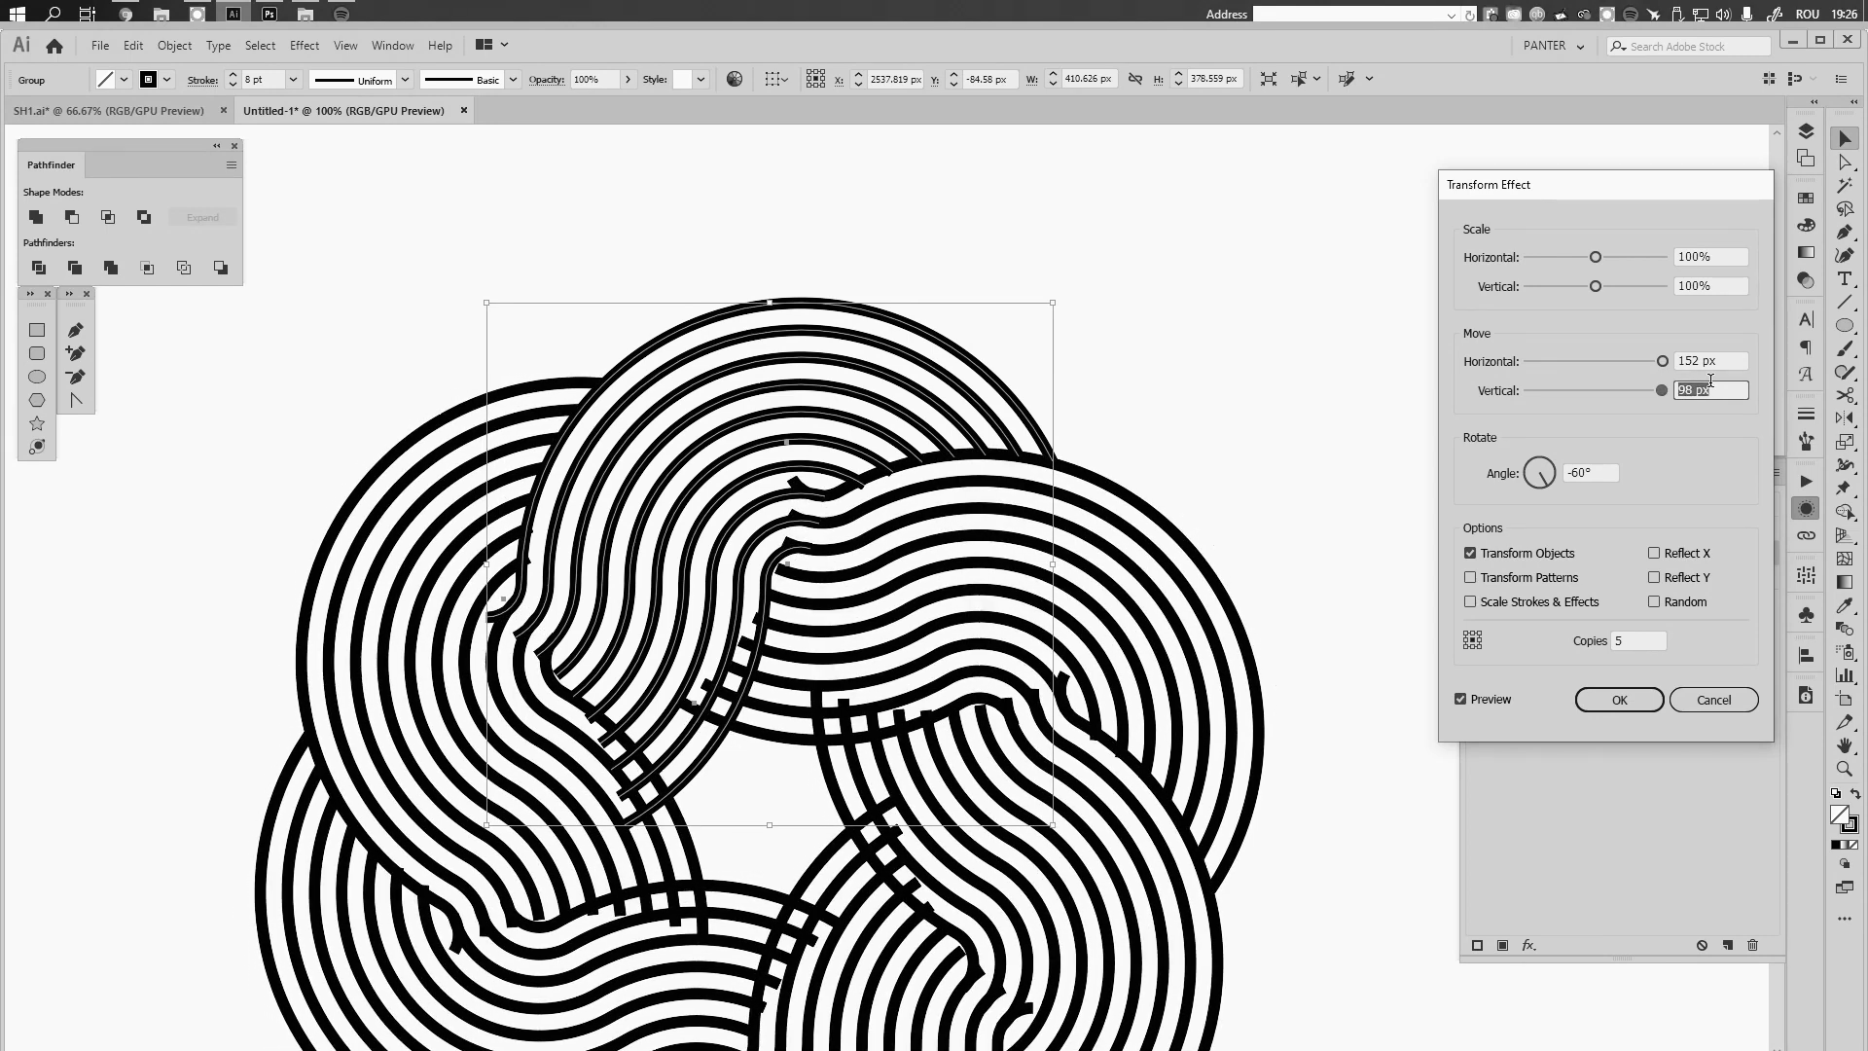
Fine-tune the Transform effect's horizontal move to 154 px and apply the effect
left_click(1710, 361)
scroll(1710, 362, "up", 5)
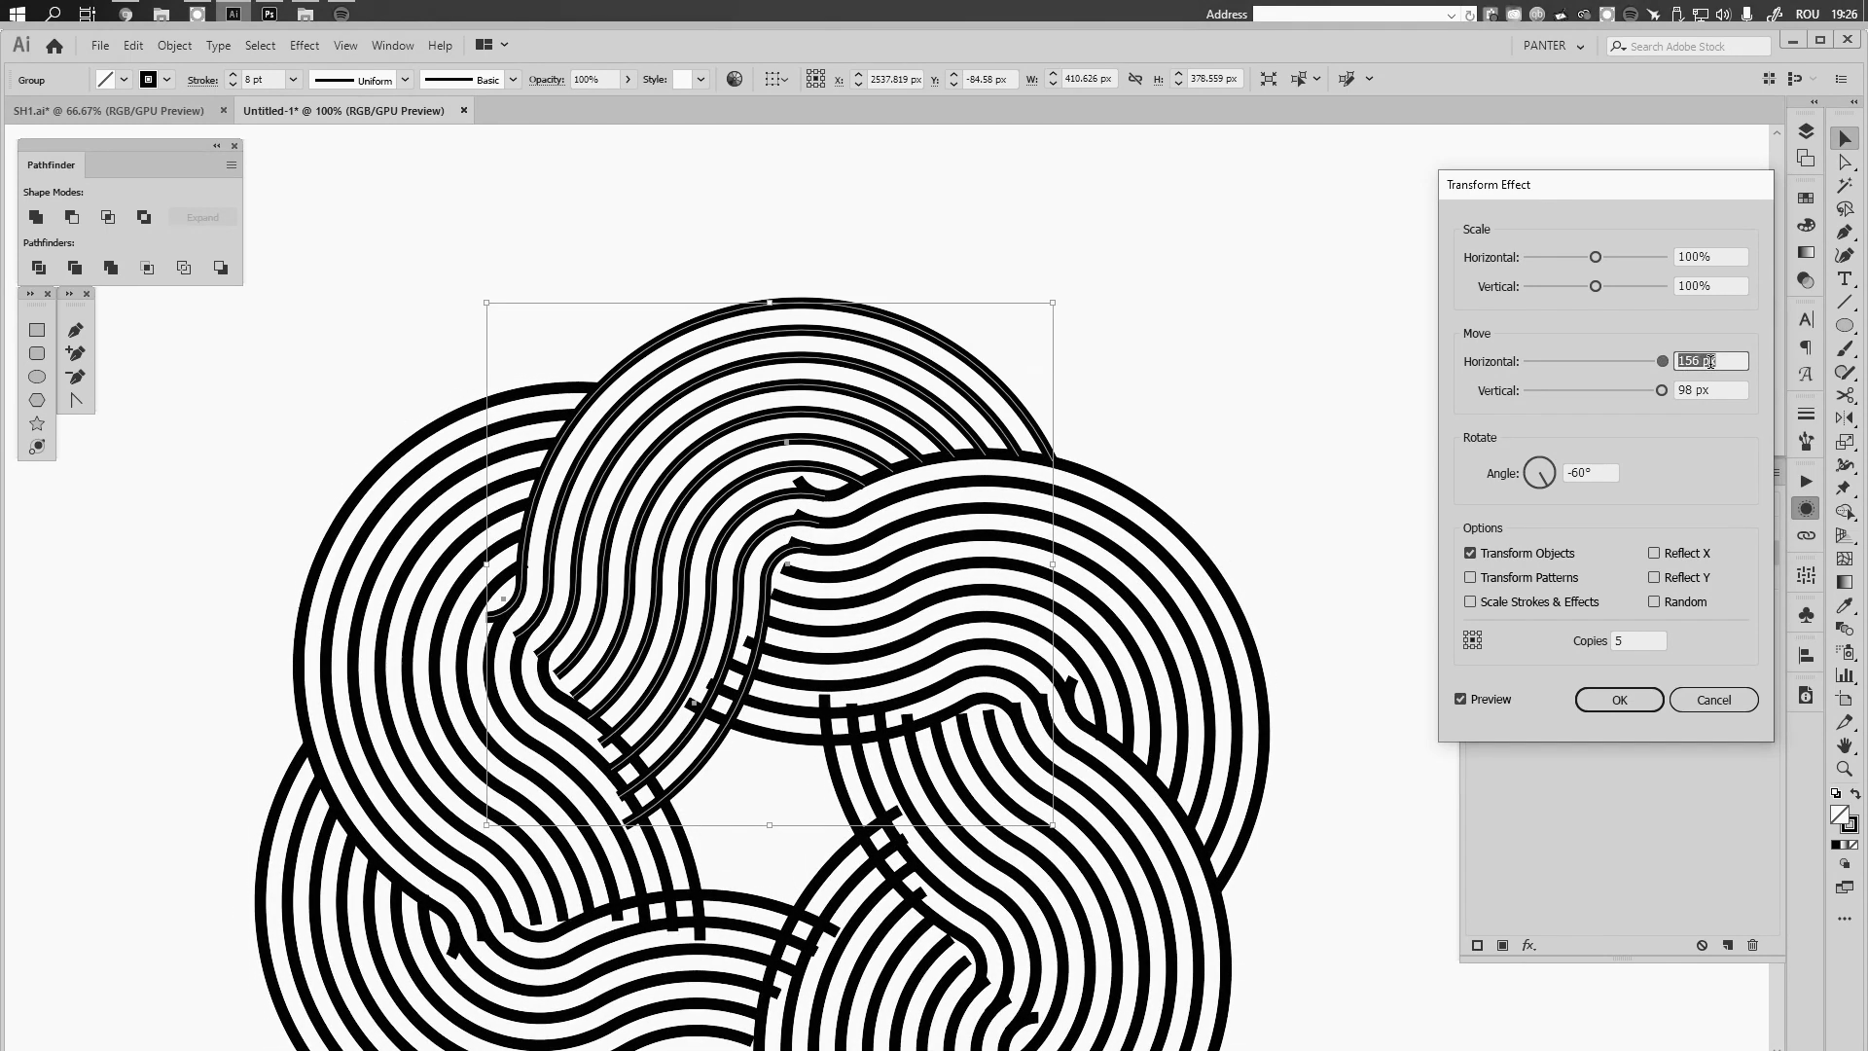
scroll(1711, 361, "down", 3)
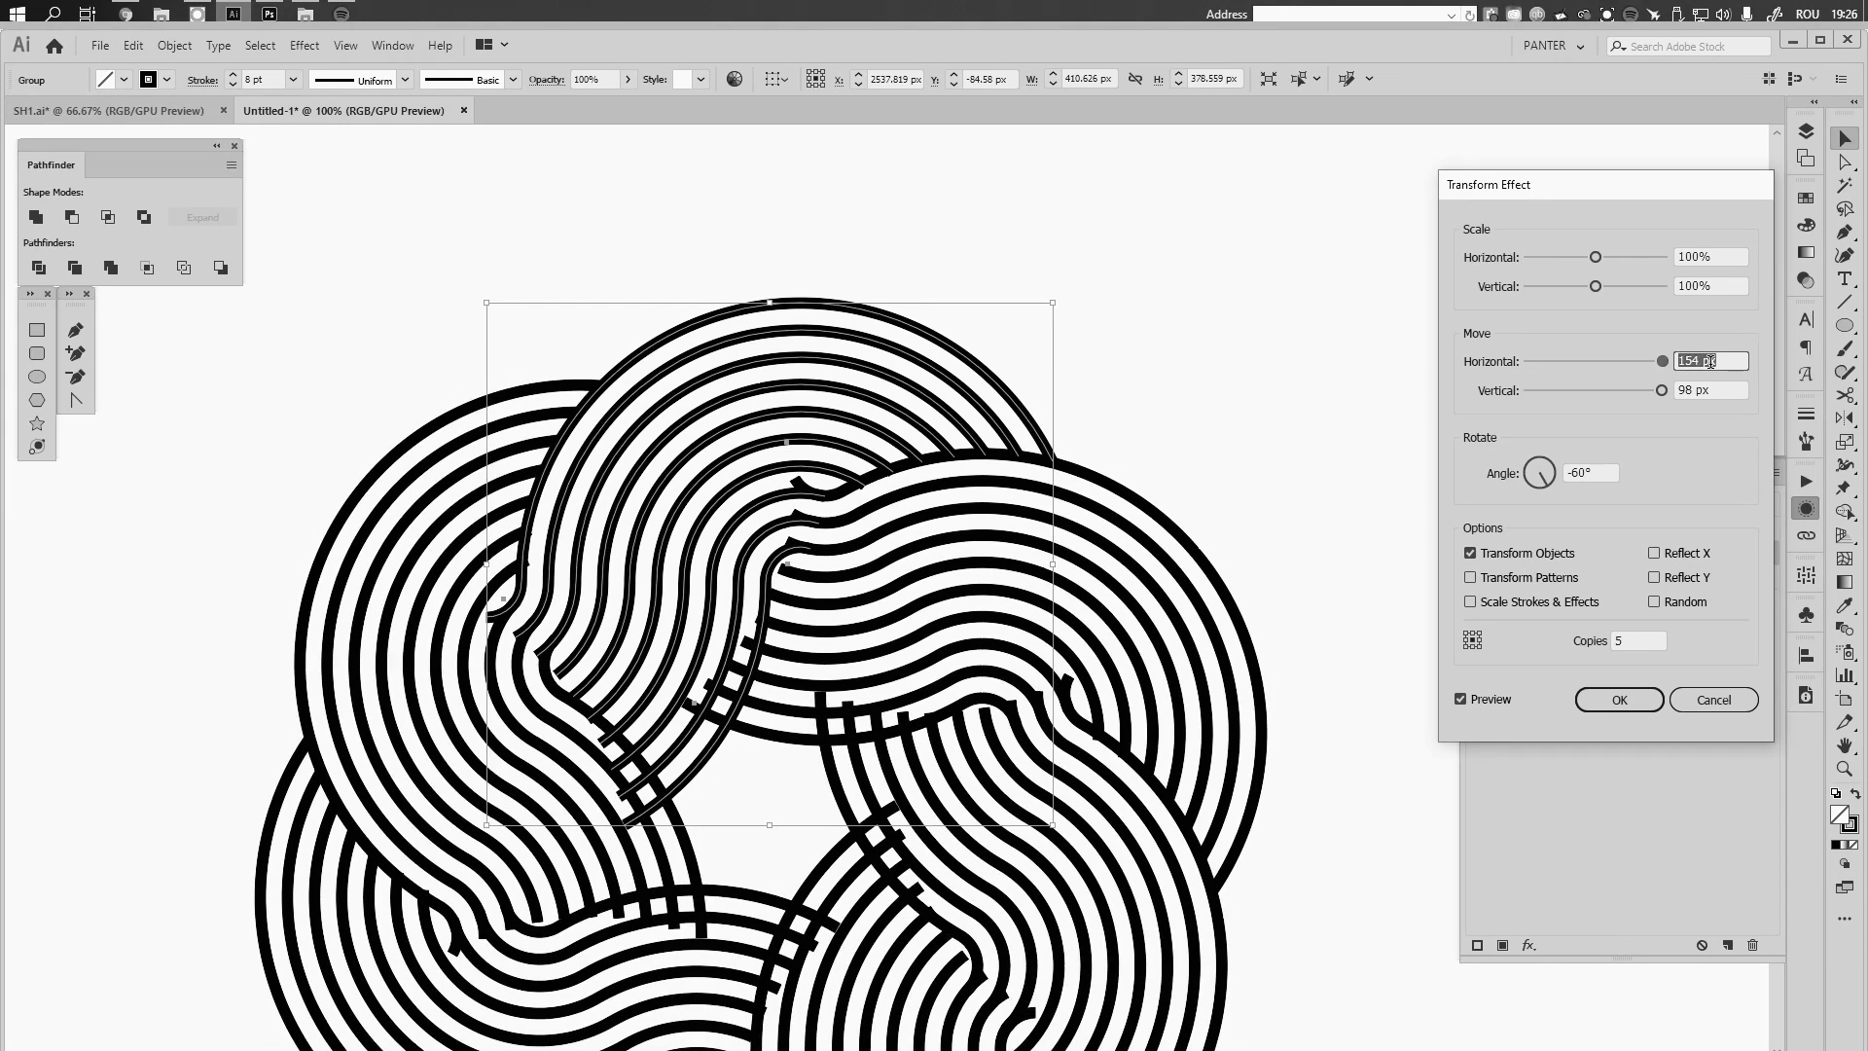
scroll(1710, 362, "down", 1)
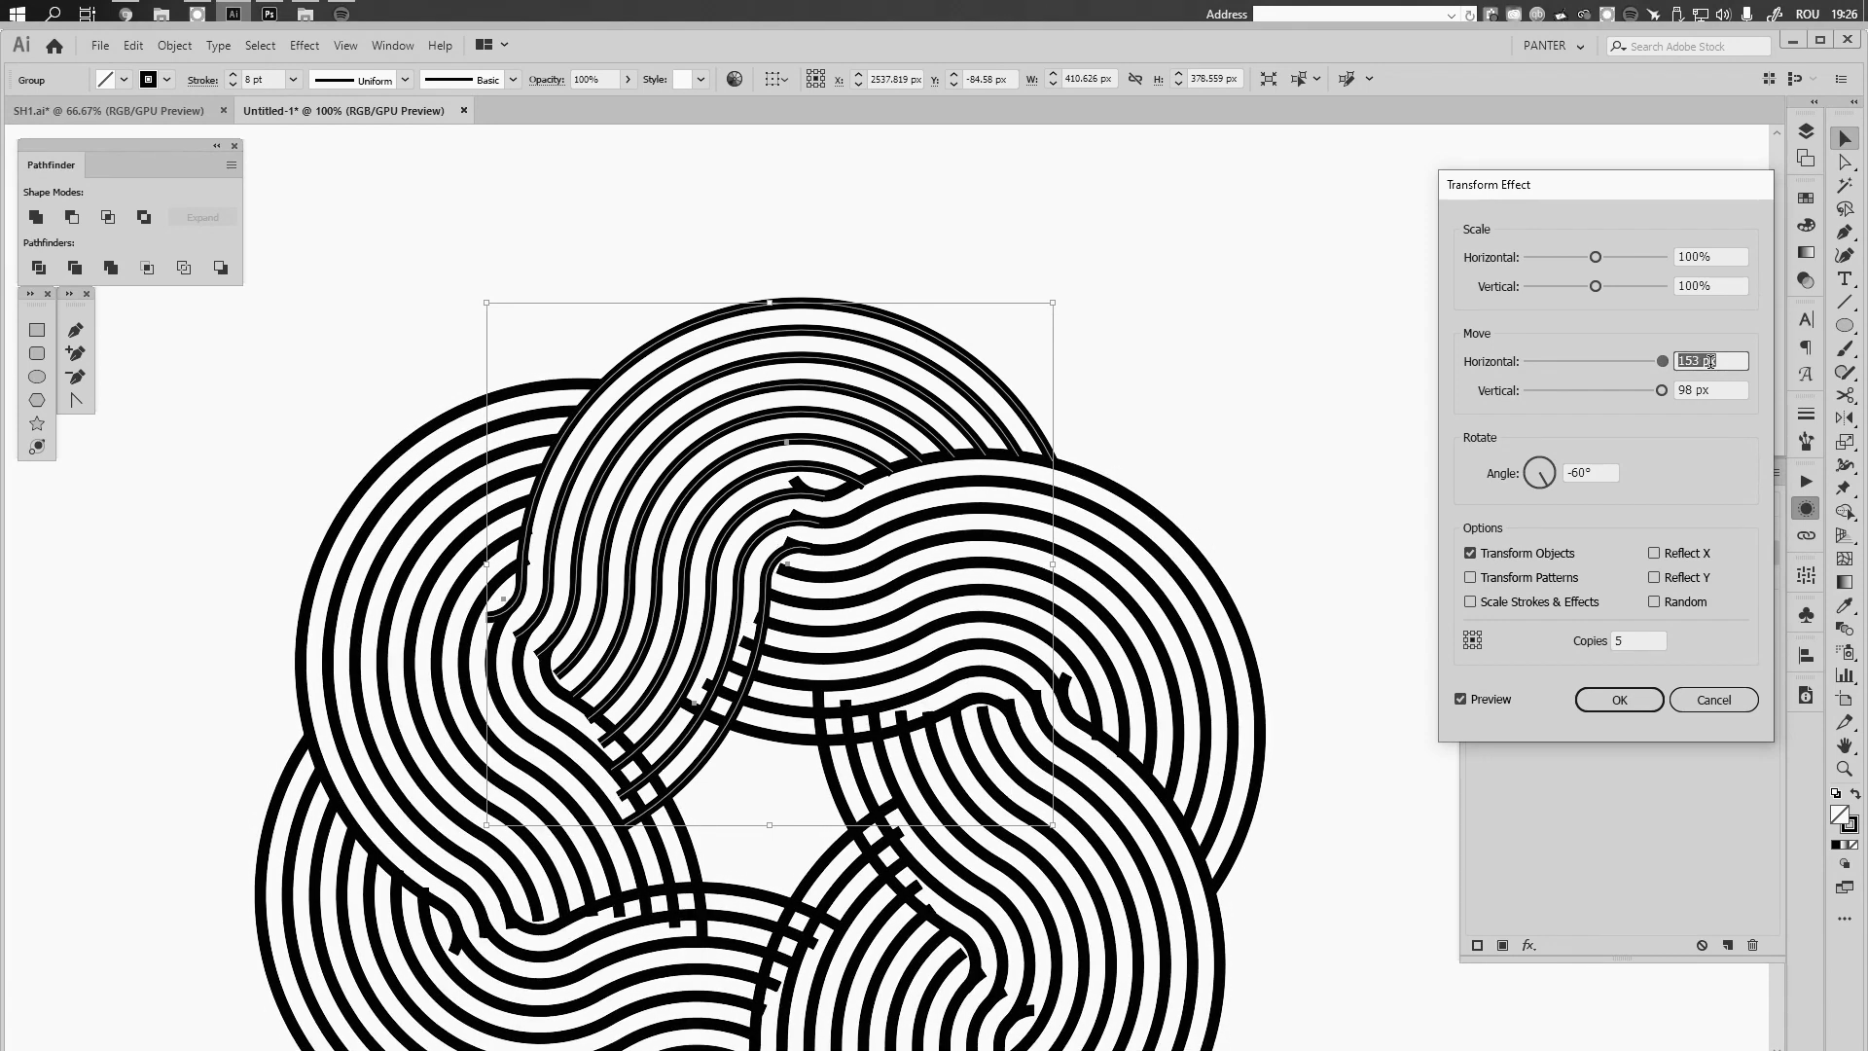
scroll(1710, 362, "up", 1)
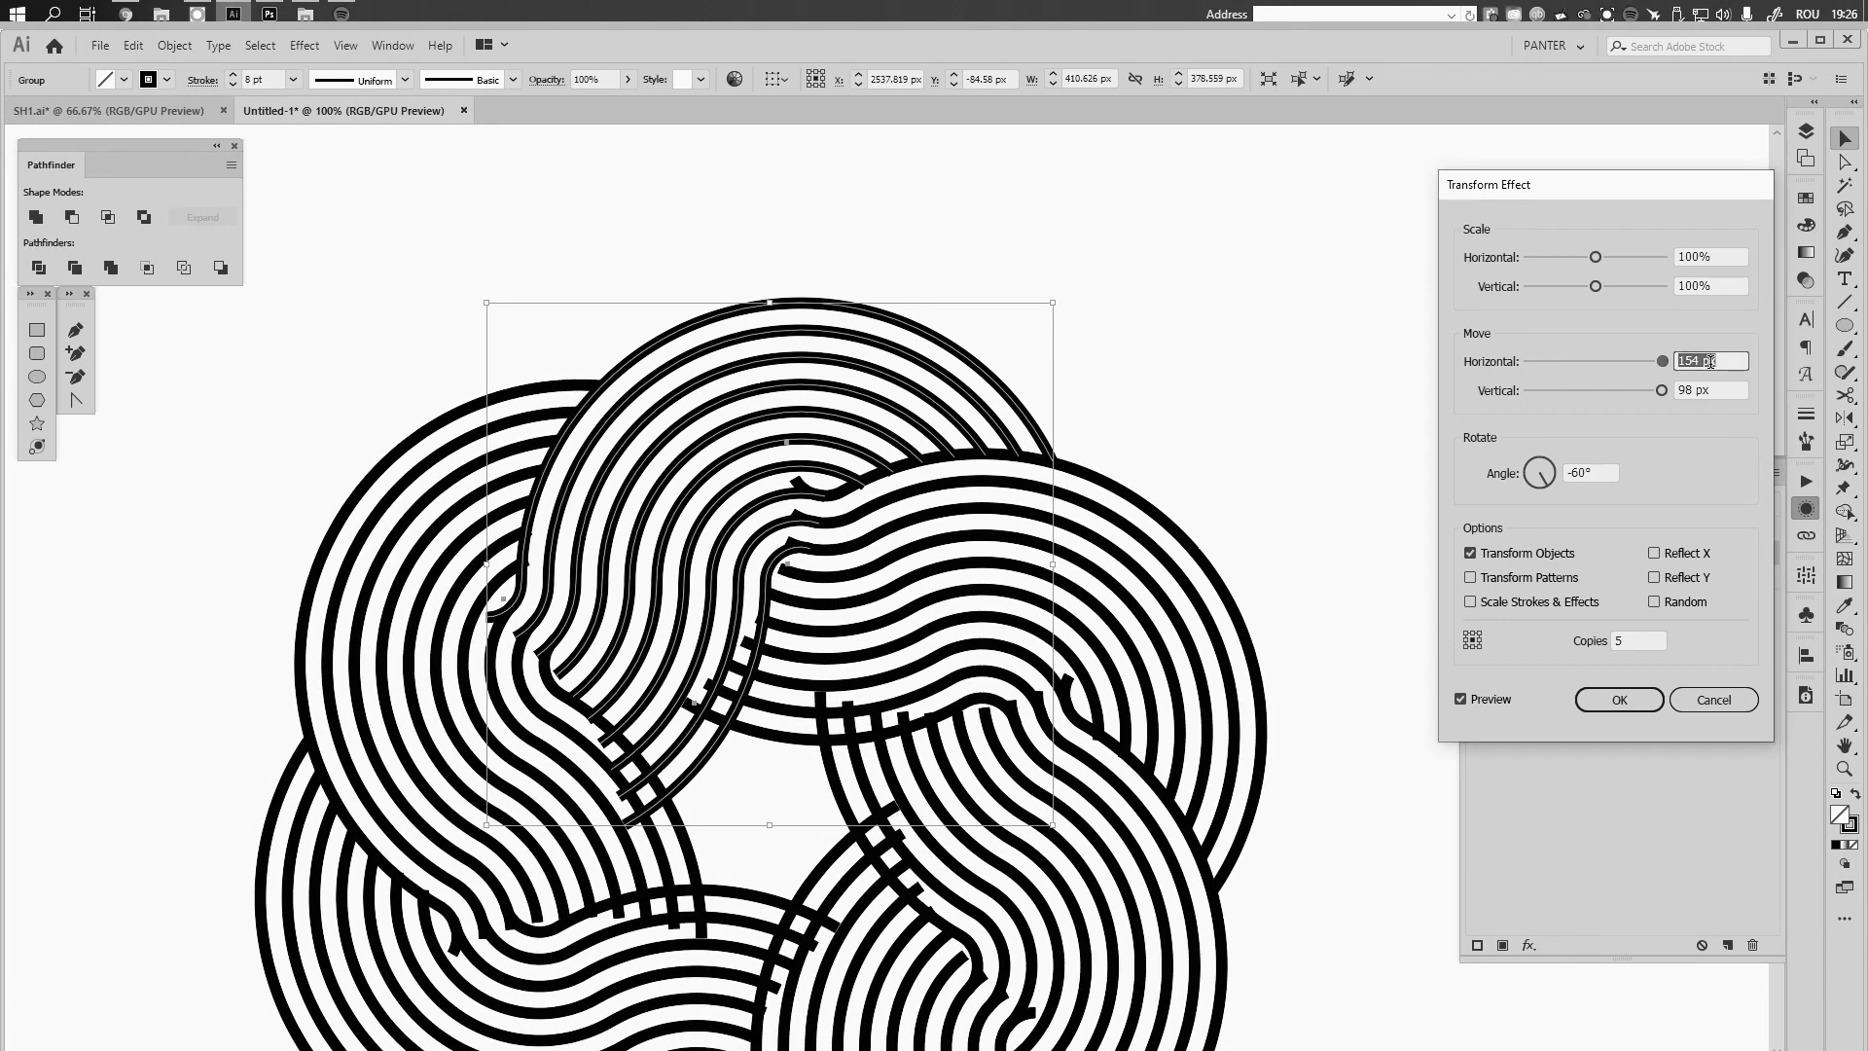
left_click(1618, 701)
Level the end handle of the top petal's third-innermost arc and nudge its end anchor to blend into the neighbouring petal's line
scroll(861, 703, "up", 5)
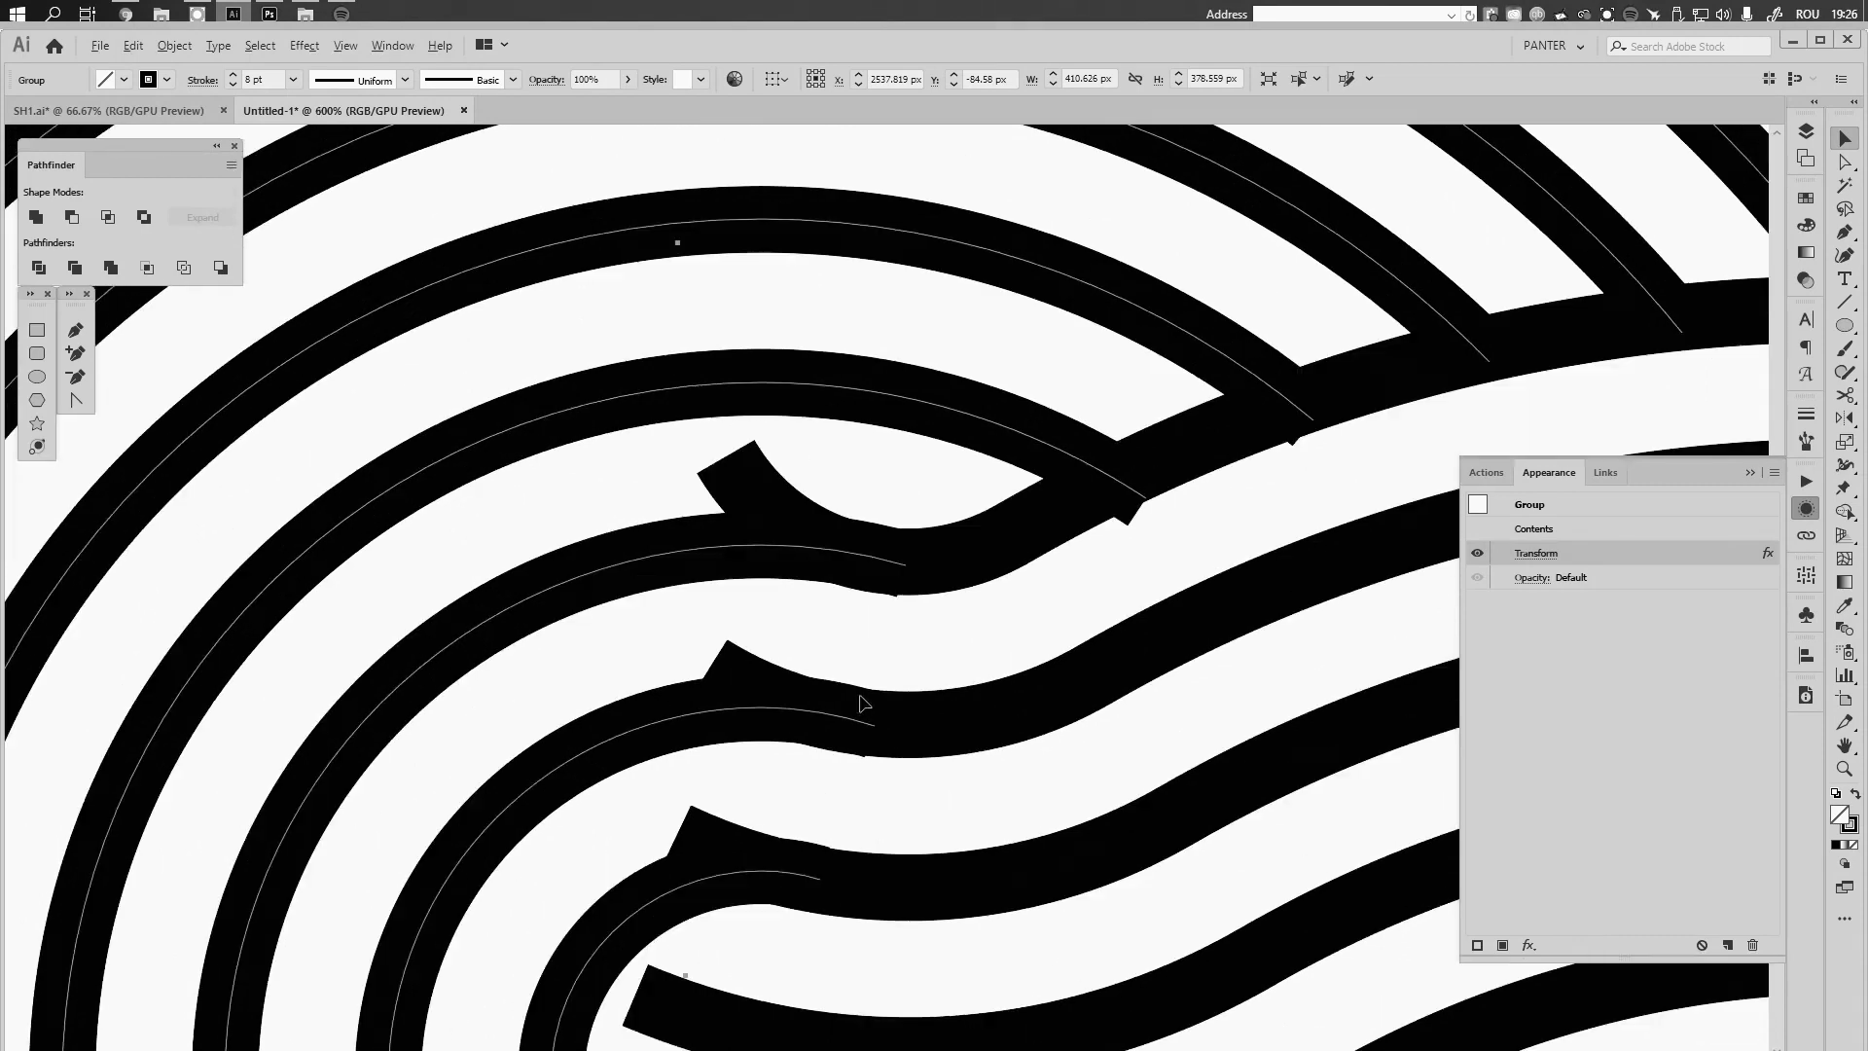
scroll(861, 703, "up", 2)
key("a")
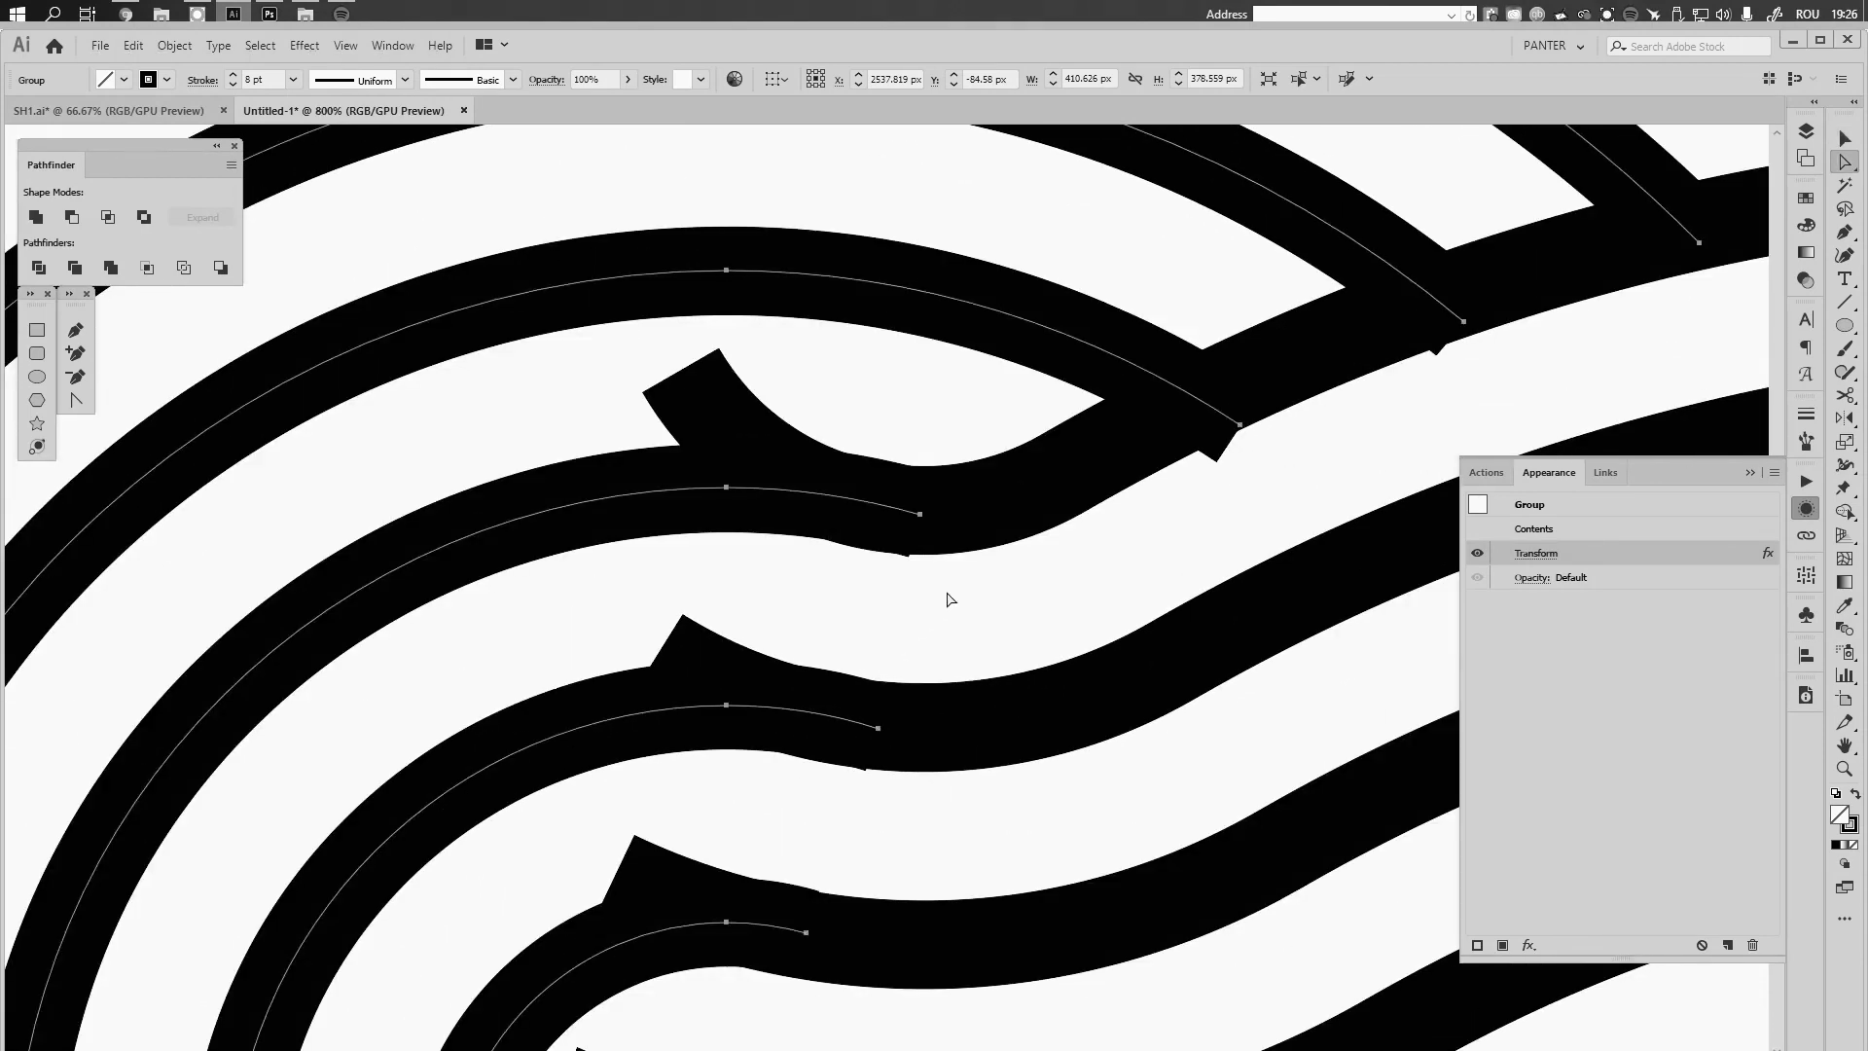
left_click(896, 500)
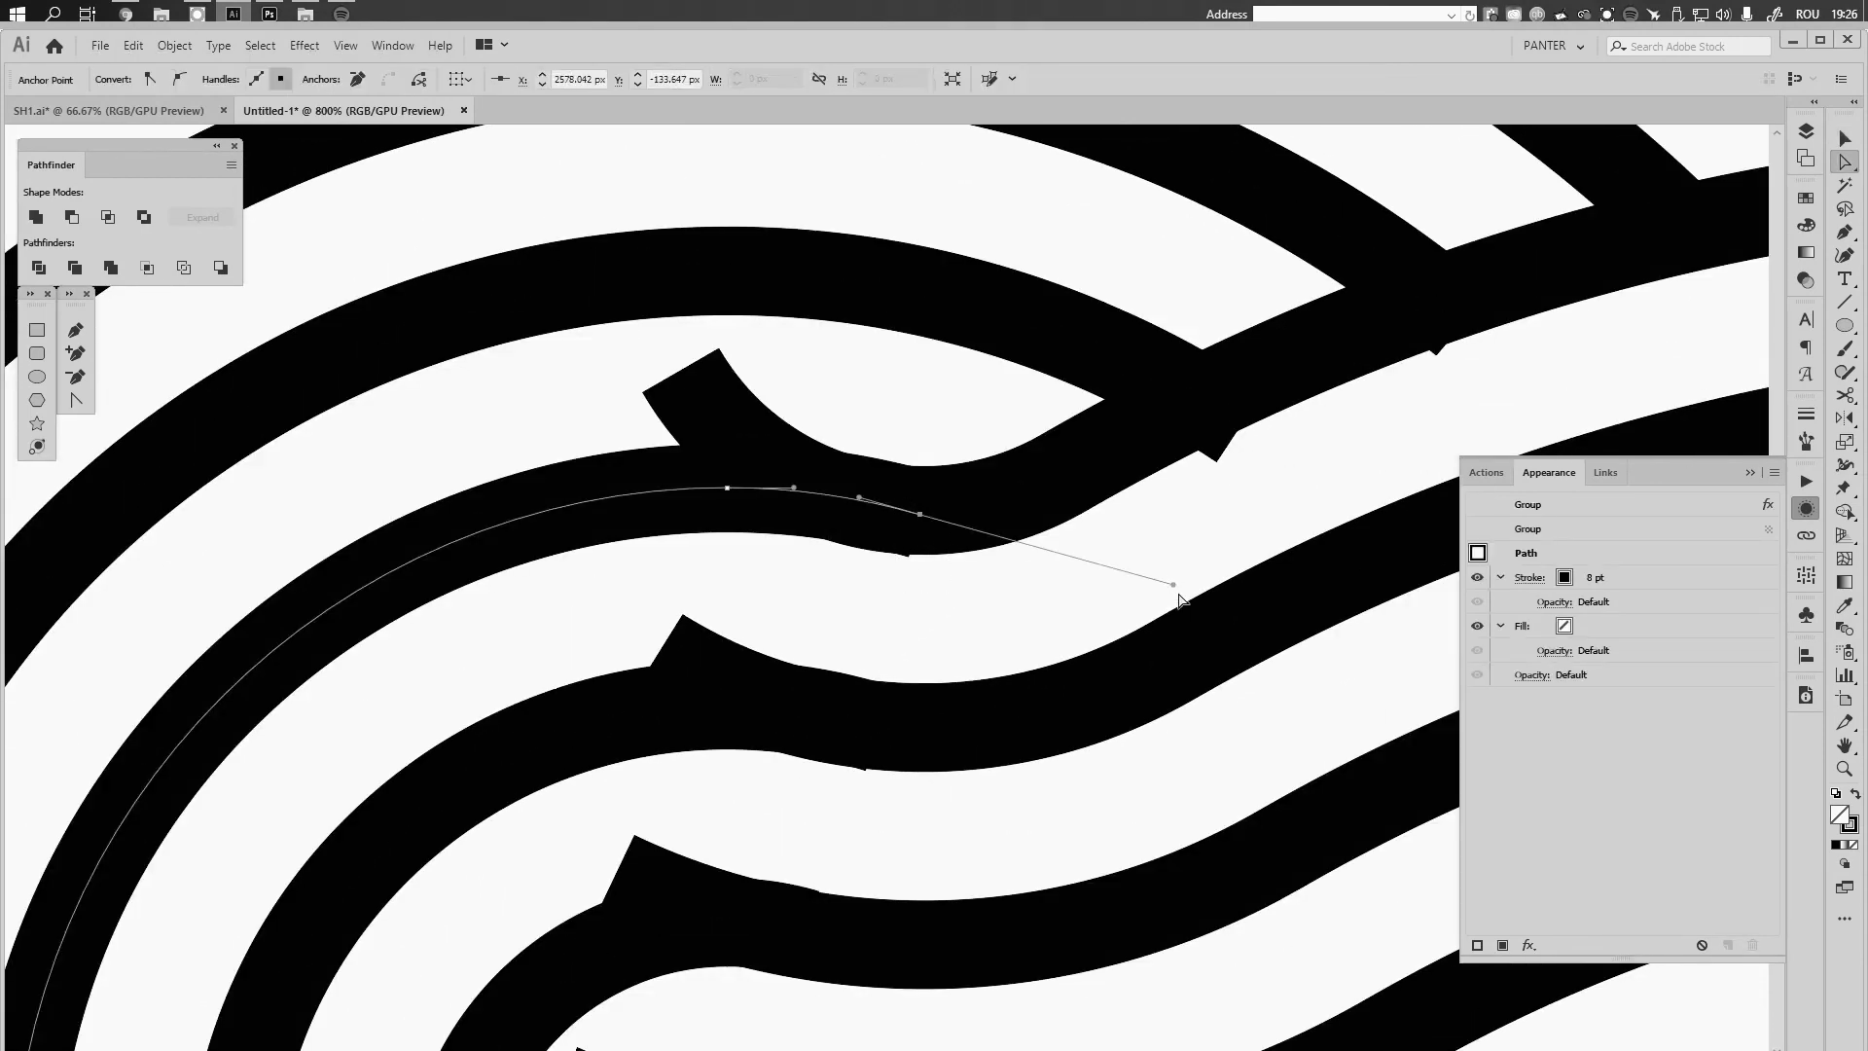
left_click_drag(1174, 586, 1177, 508)
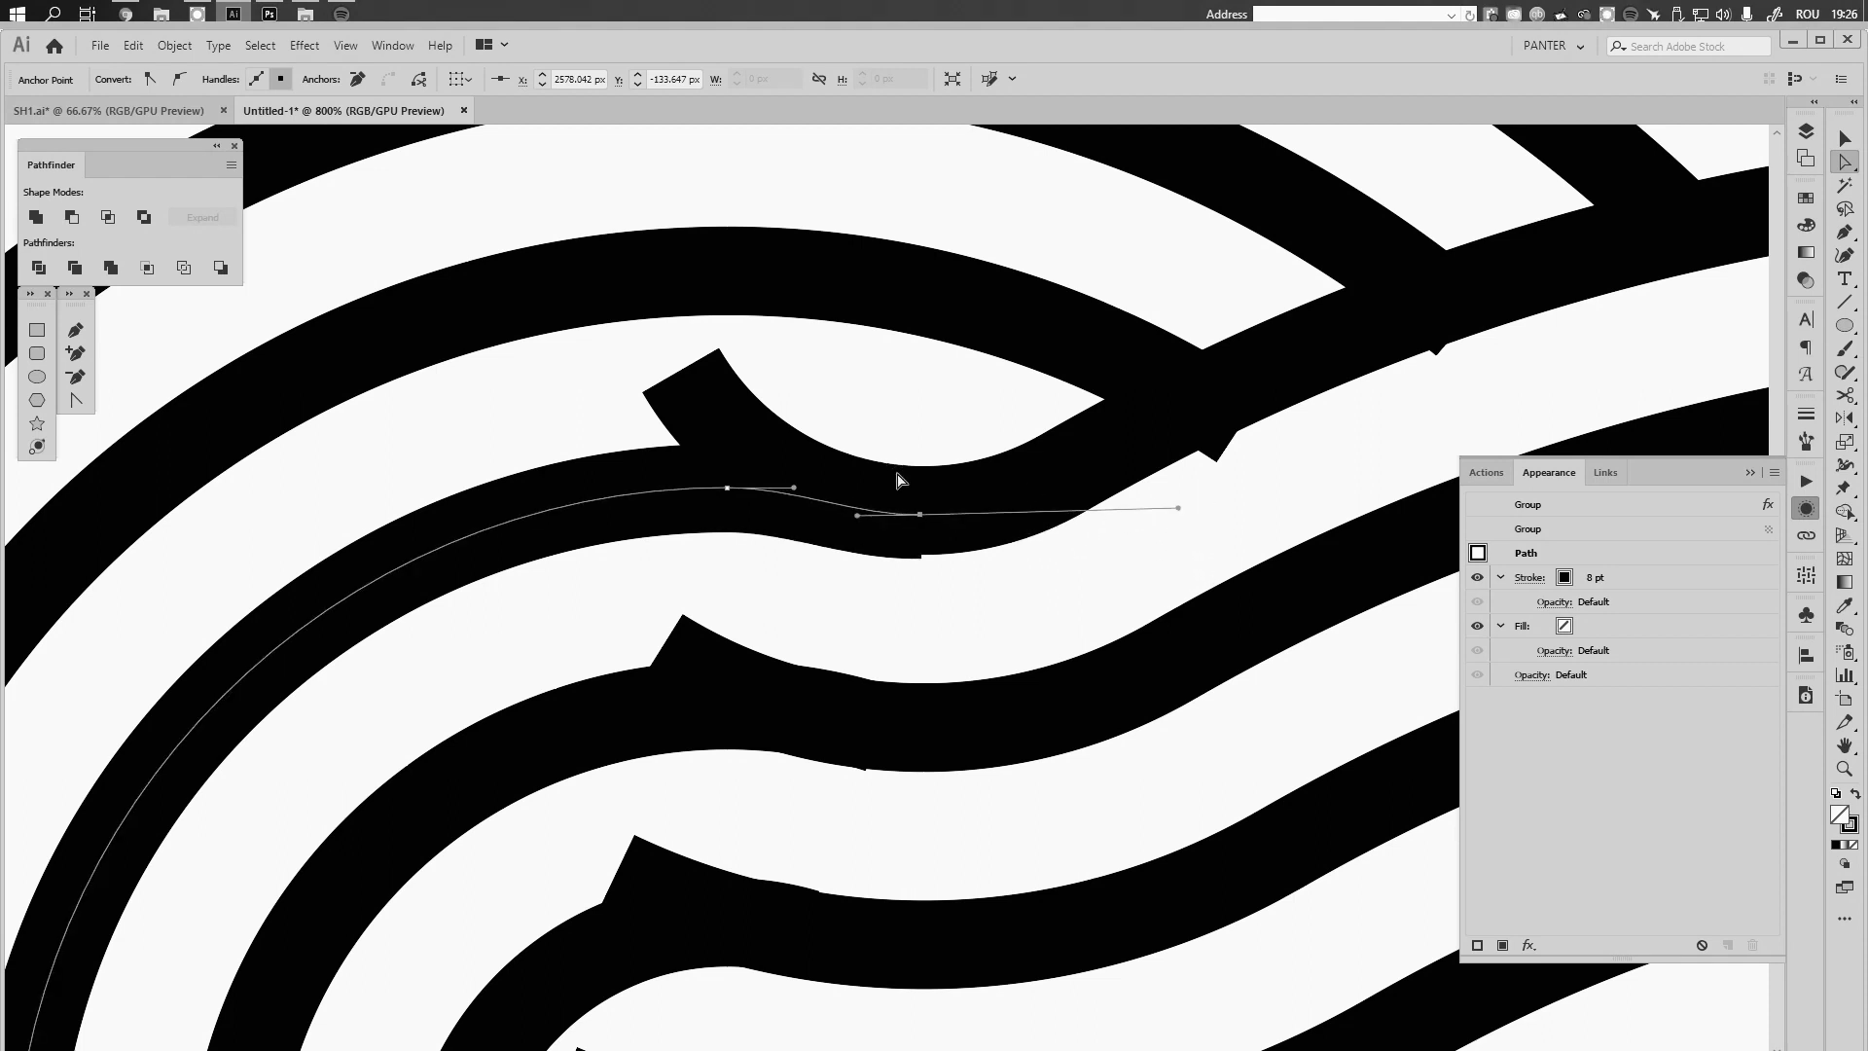
scroll(897, 475, "up", 2)
left_click_drag(952, 530, 956, 521)
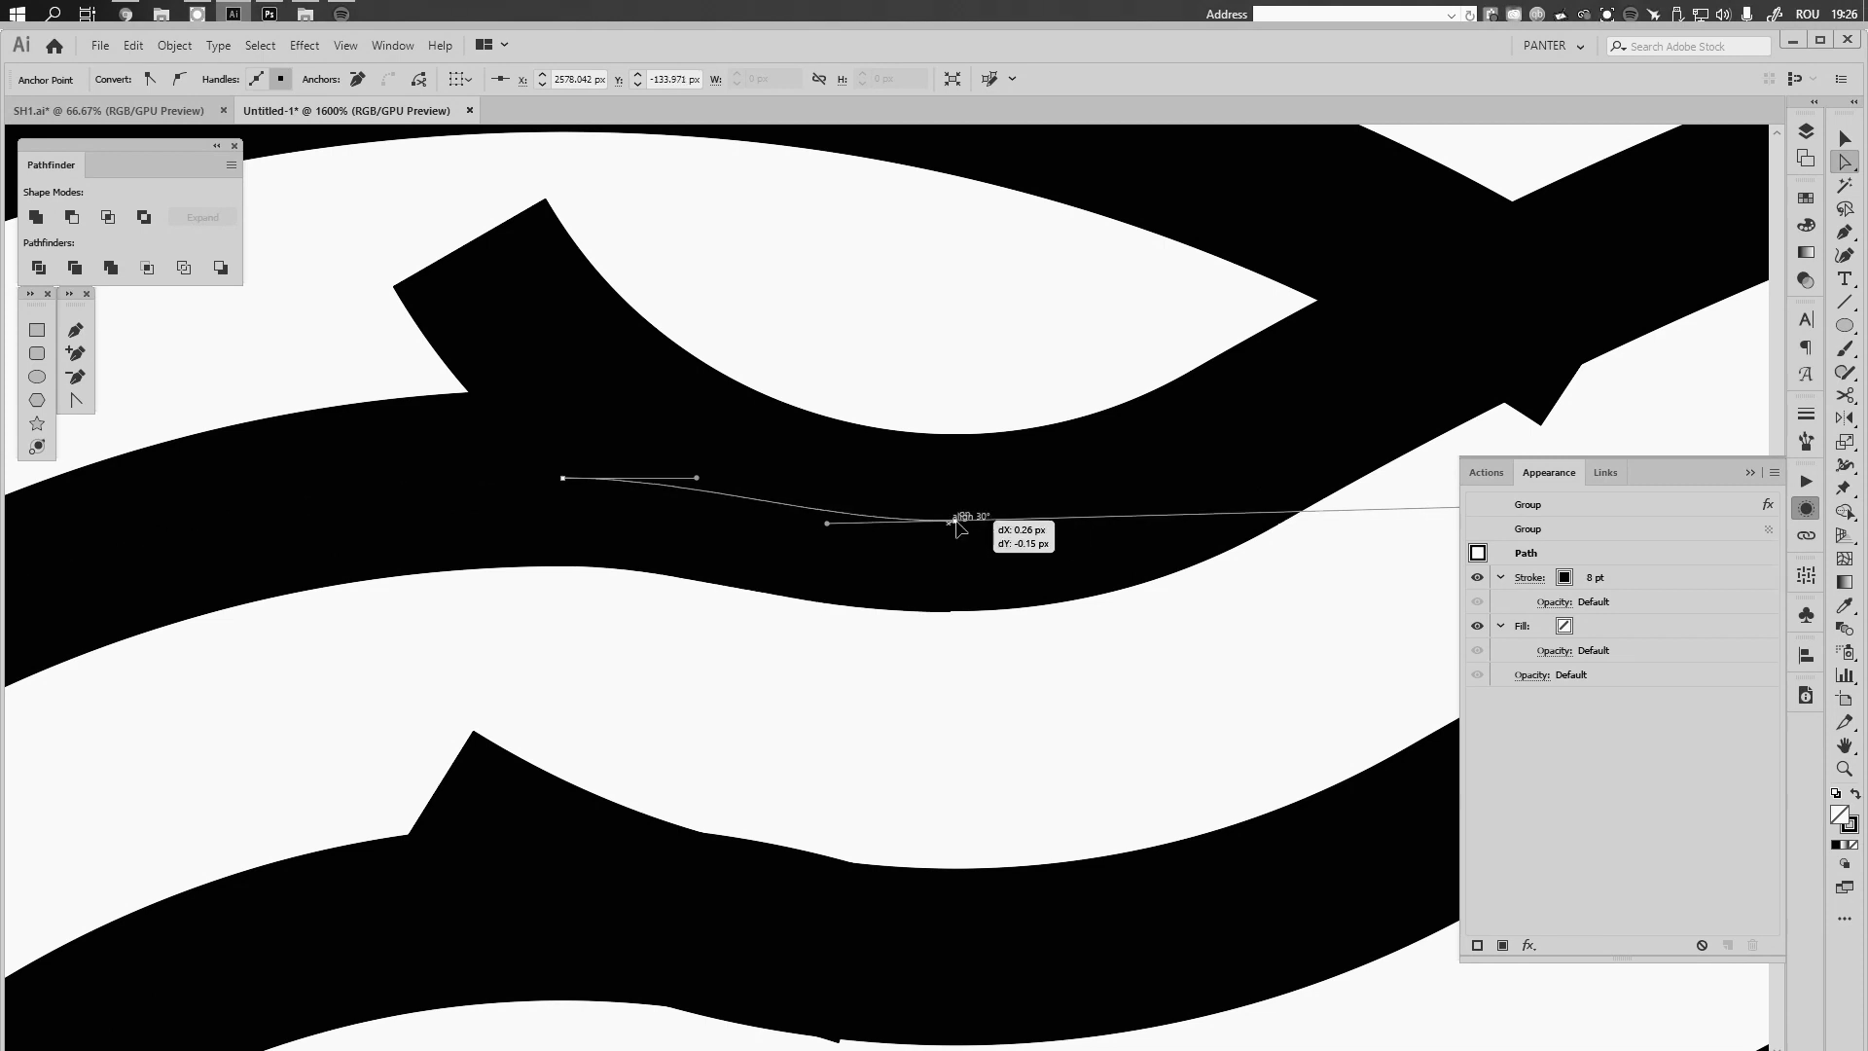
left_click(1001, 668)
Adjust the end anchor and handle of the top petal's second-innermost arc so it flows smoothly into the neighbouring line
scroll(993, 730, "down", 3)
left_click(1752, 474)
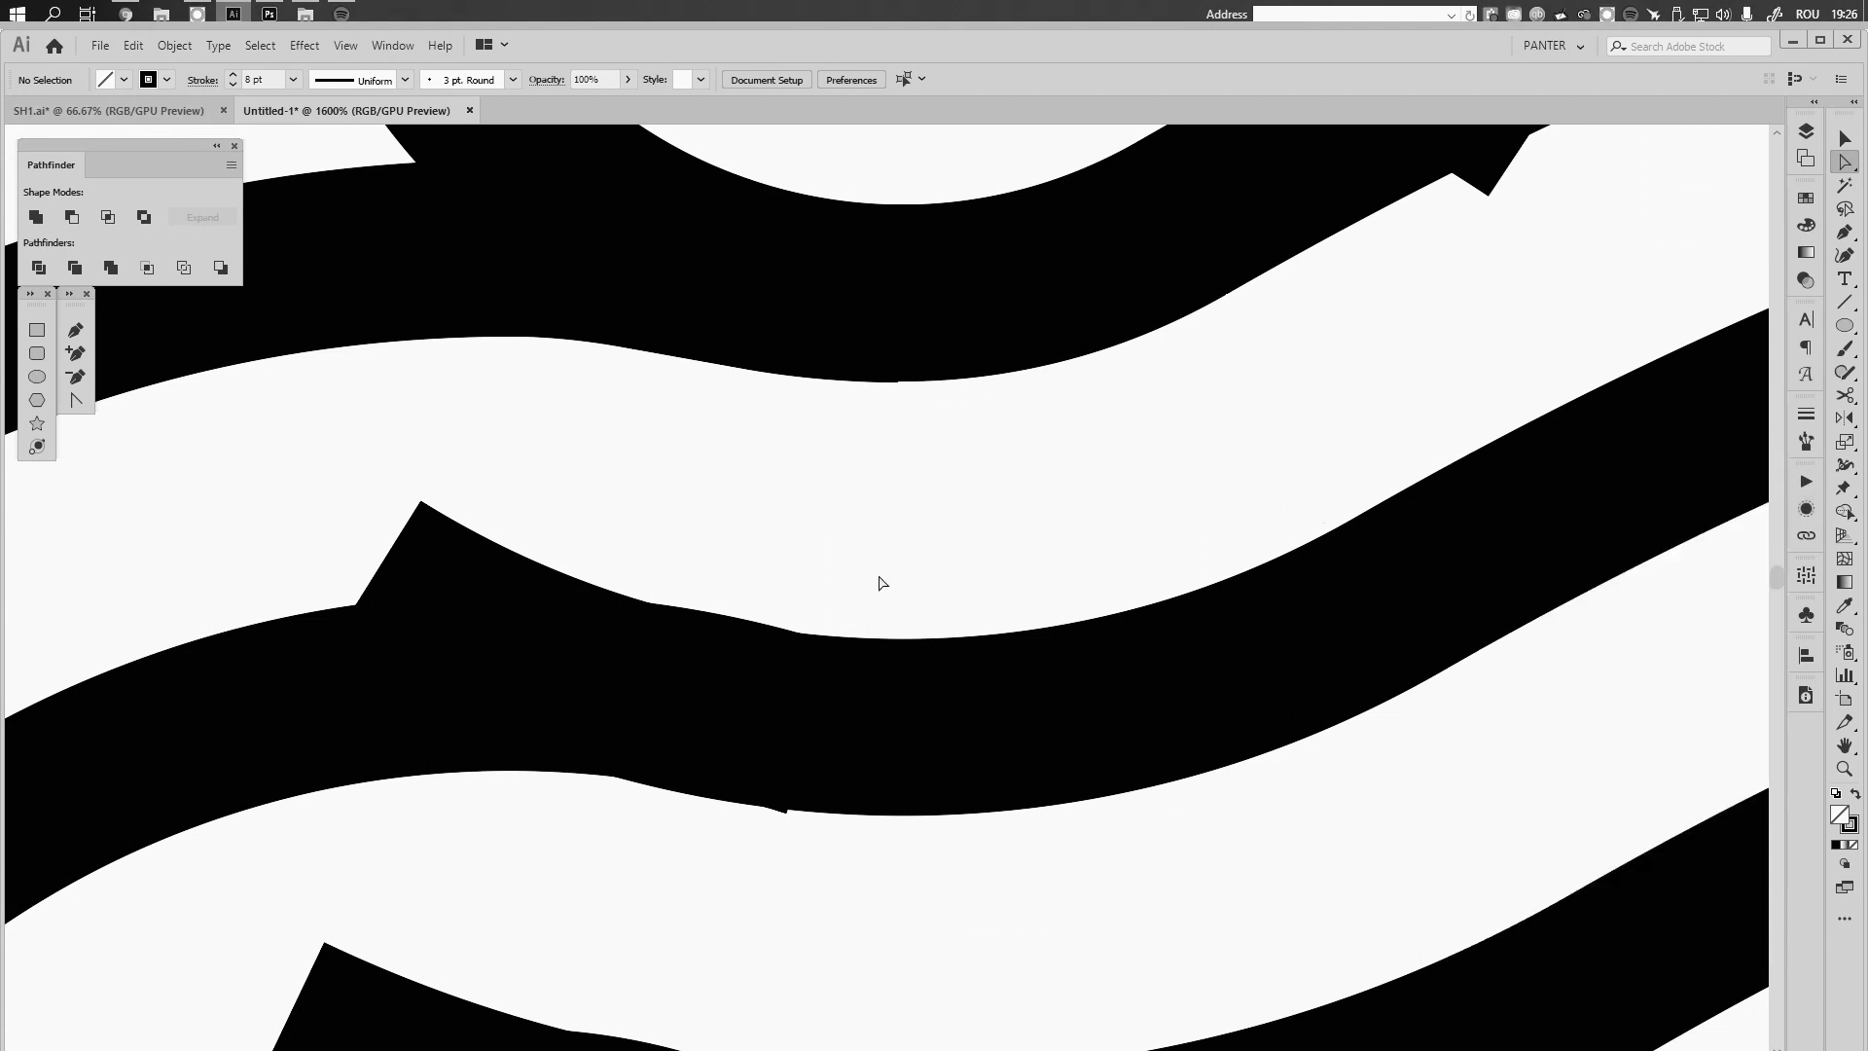
left_click_drag(887, 566, 574, 741)
left_click_drag(674, 762, 779, 651)
left_click_drag(1264, 730, 1322, 640)
left_click_drag(918, 617, 927, 612)
left_click(856, 768)
left_click_drag(701, 1003, 891, 667)
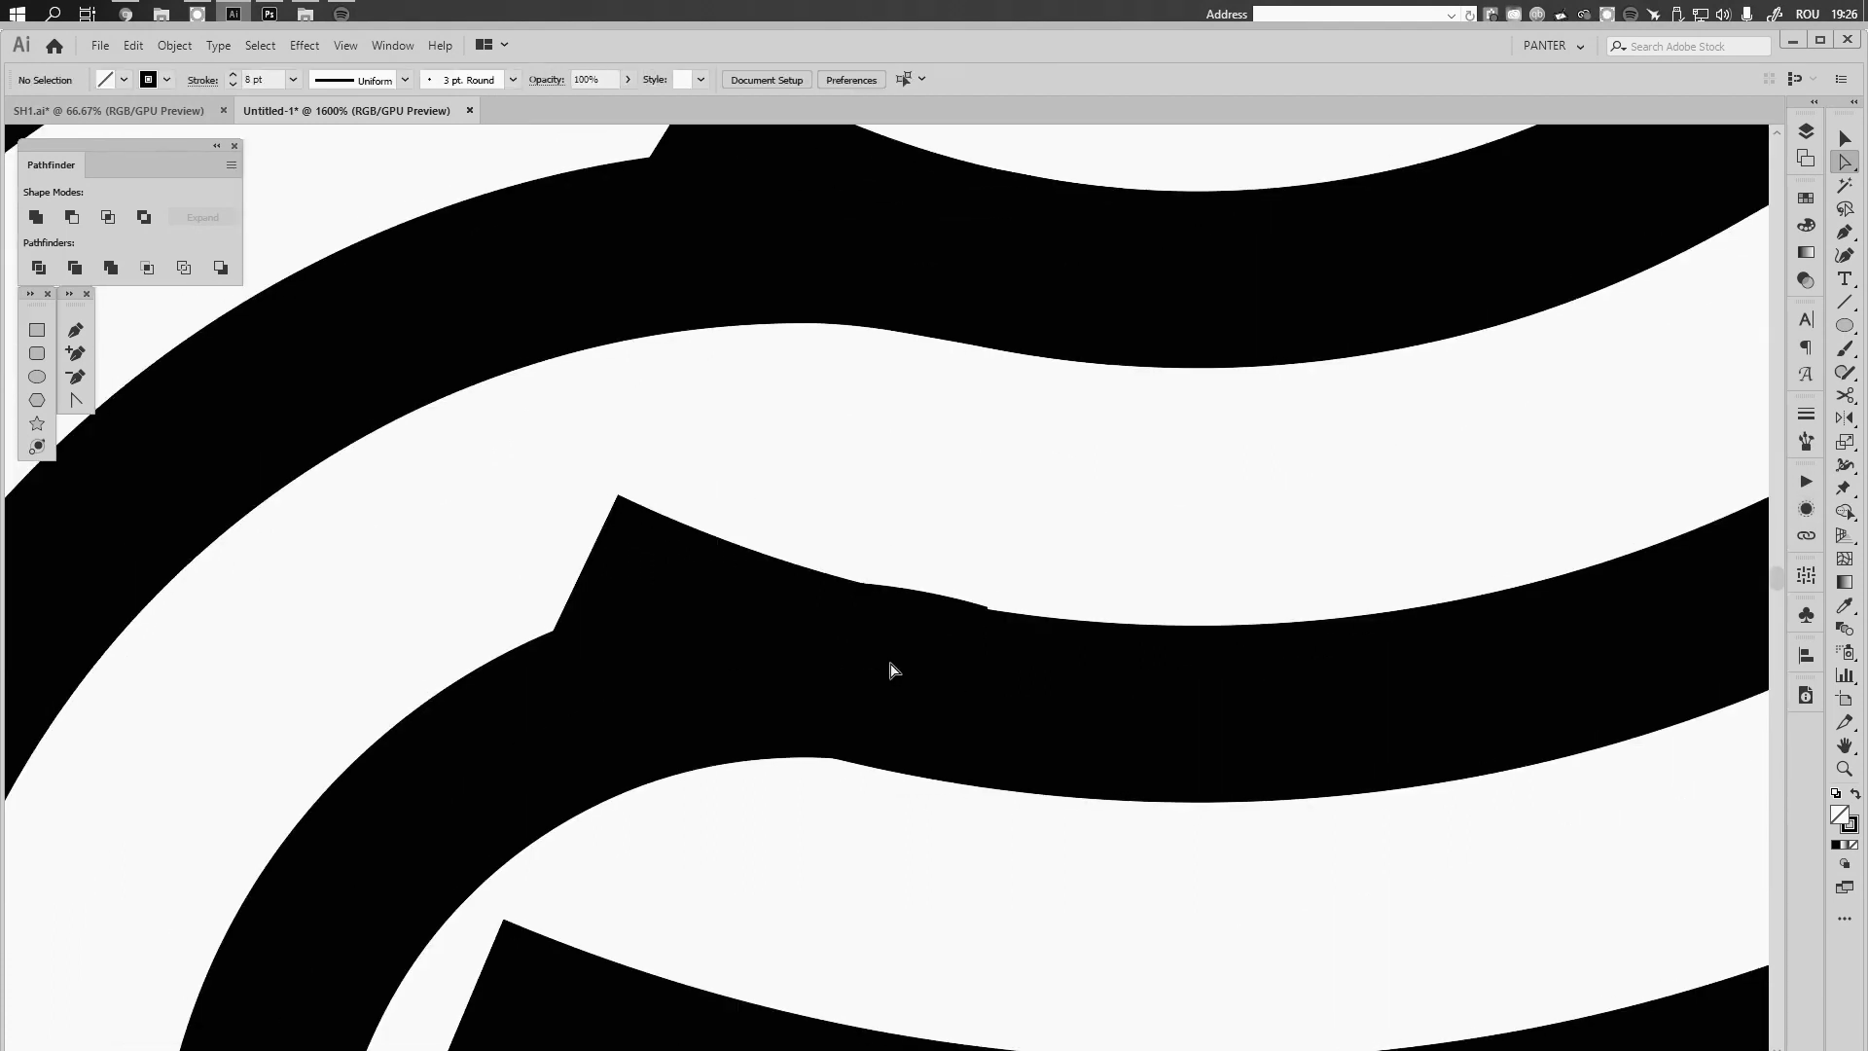
Align the innermost arc's end handle and end anchor with the neighbouring petal's line, then deselect
left_click(960, 690)
left_click_drag(1196, 759, 1247, 732)
left_click_drag(967, 695, 978, 698)
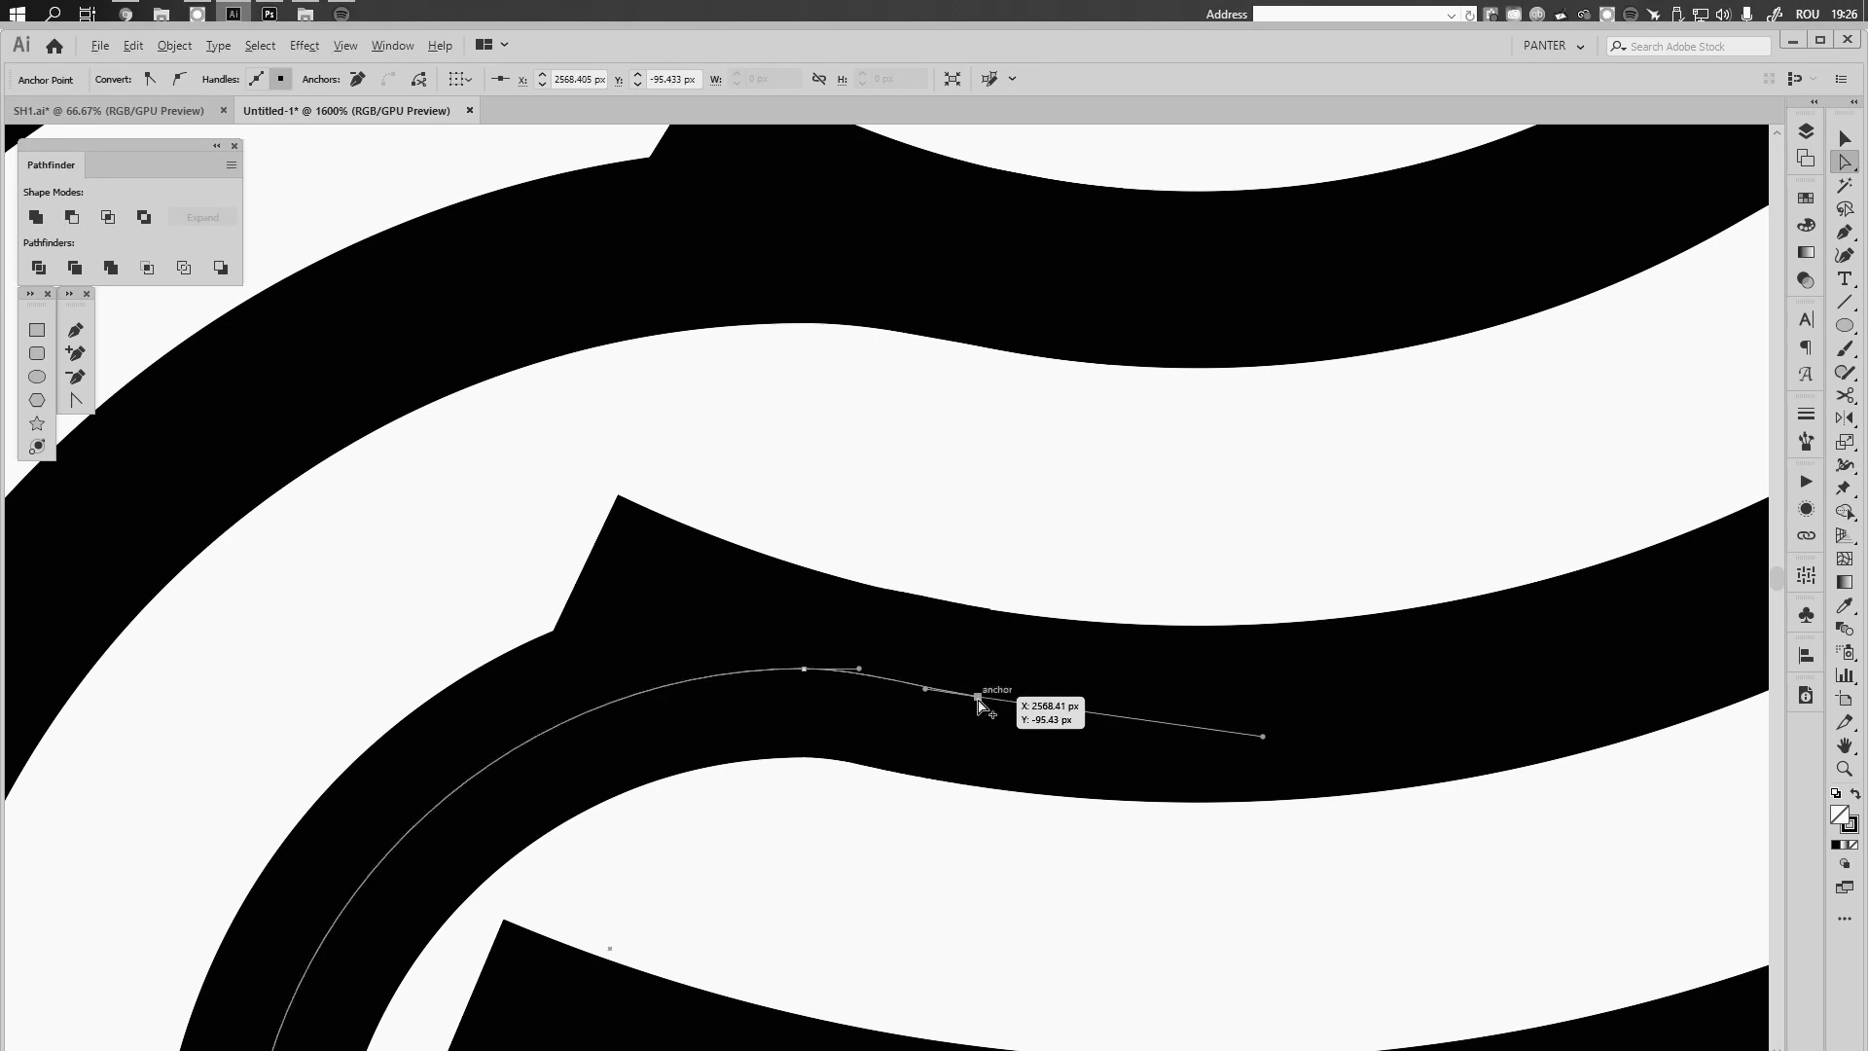
left_click(1090, 500)
Extend the lower end of the top petal's fourth line from the outside with the Pen tool into the neighbouring petal's innermost line
scroll(1090, 501, "down", 4)
scroll(1094, 502, "down", 1)
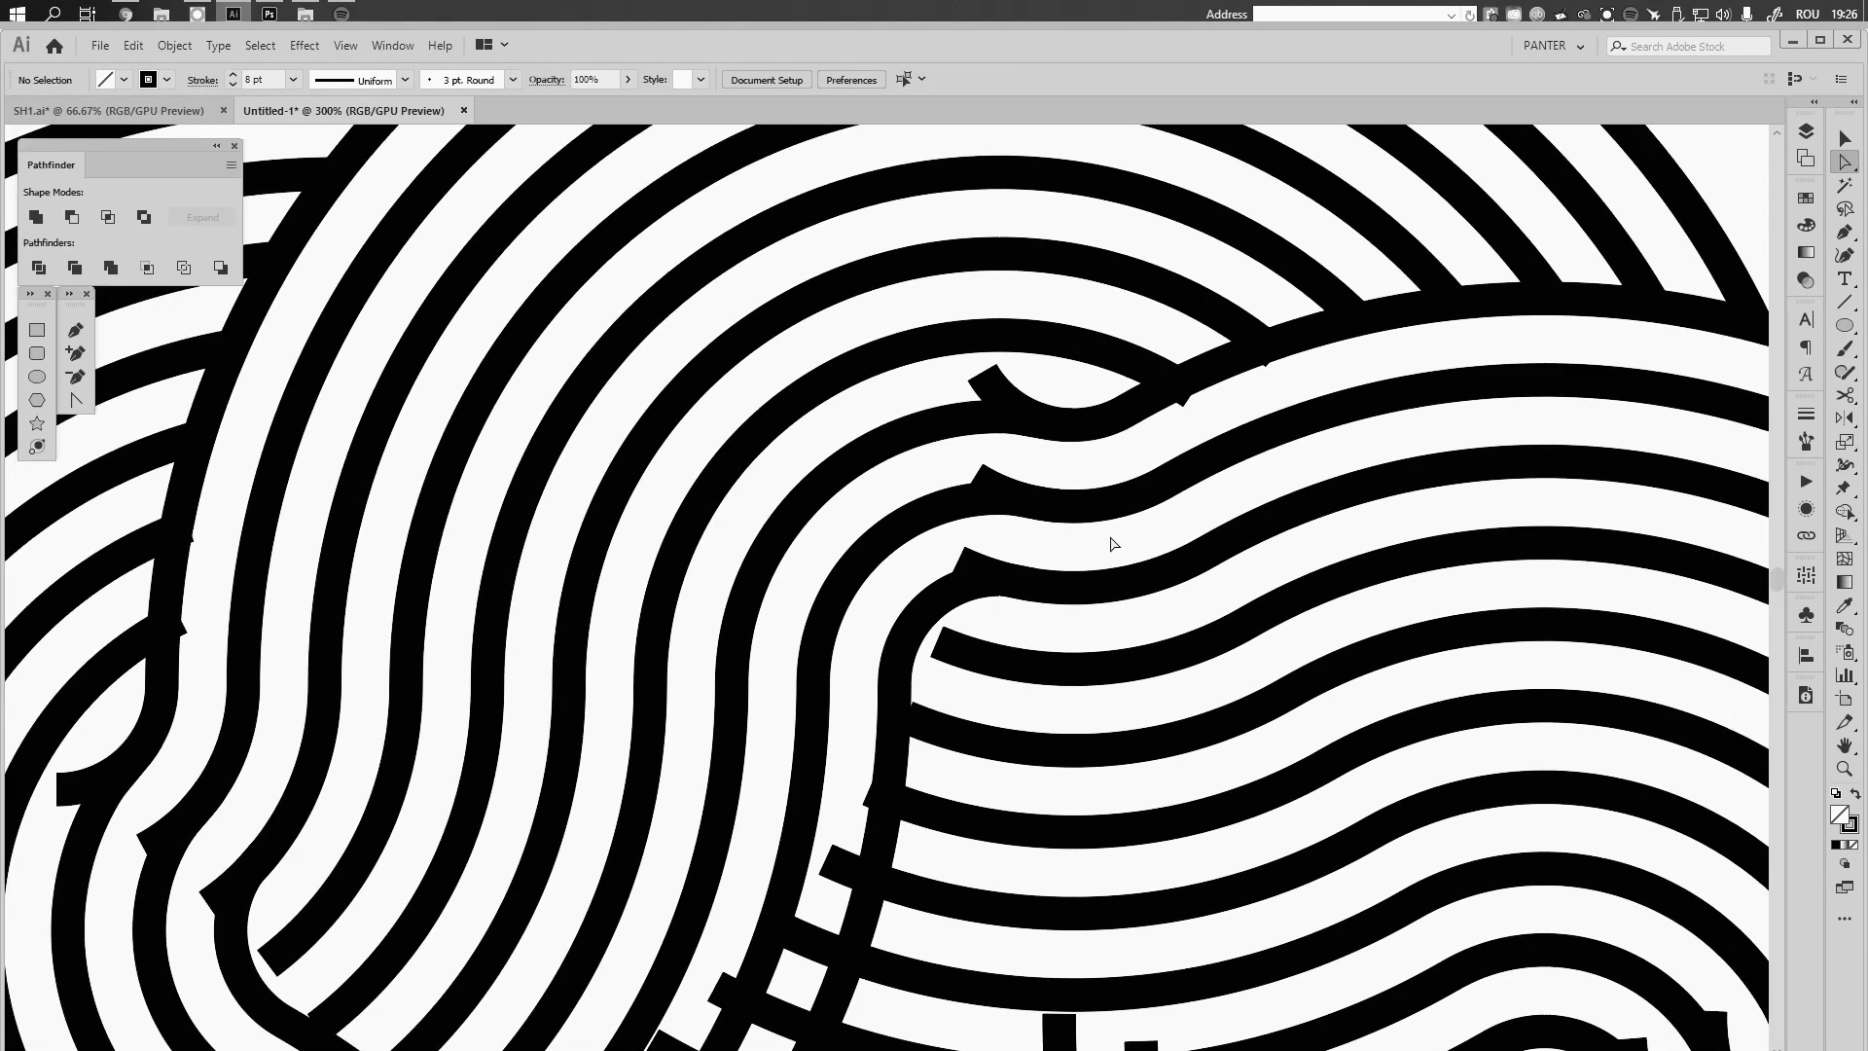
scroll(981, 627, "up", 2)
scroll(950, 716, "down", 3)
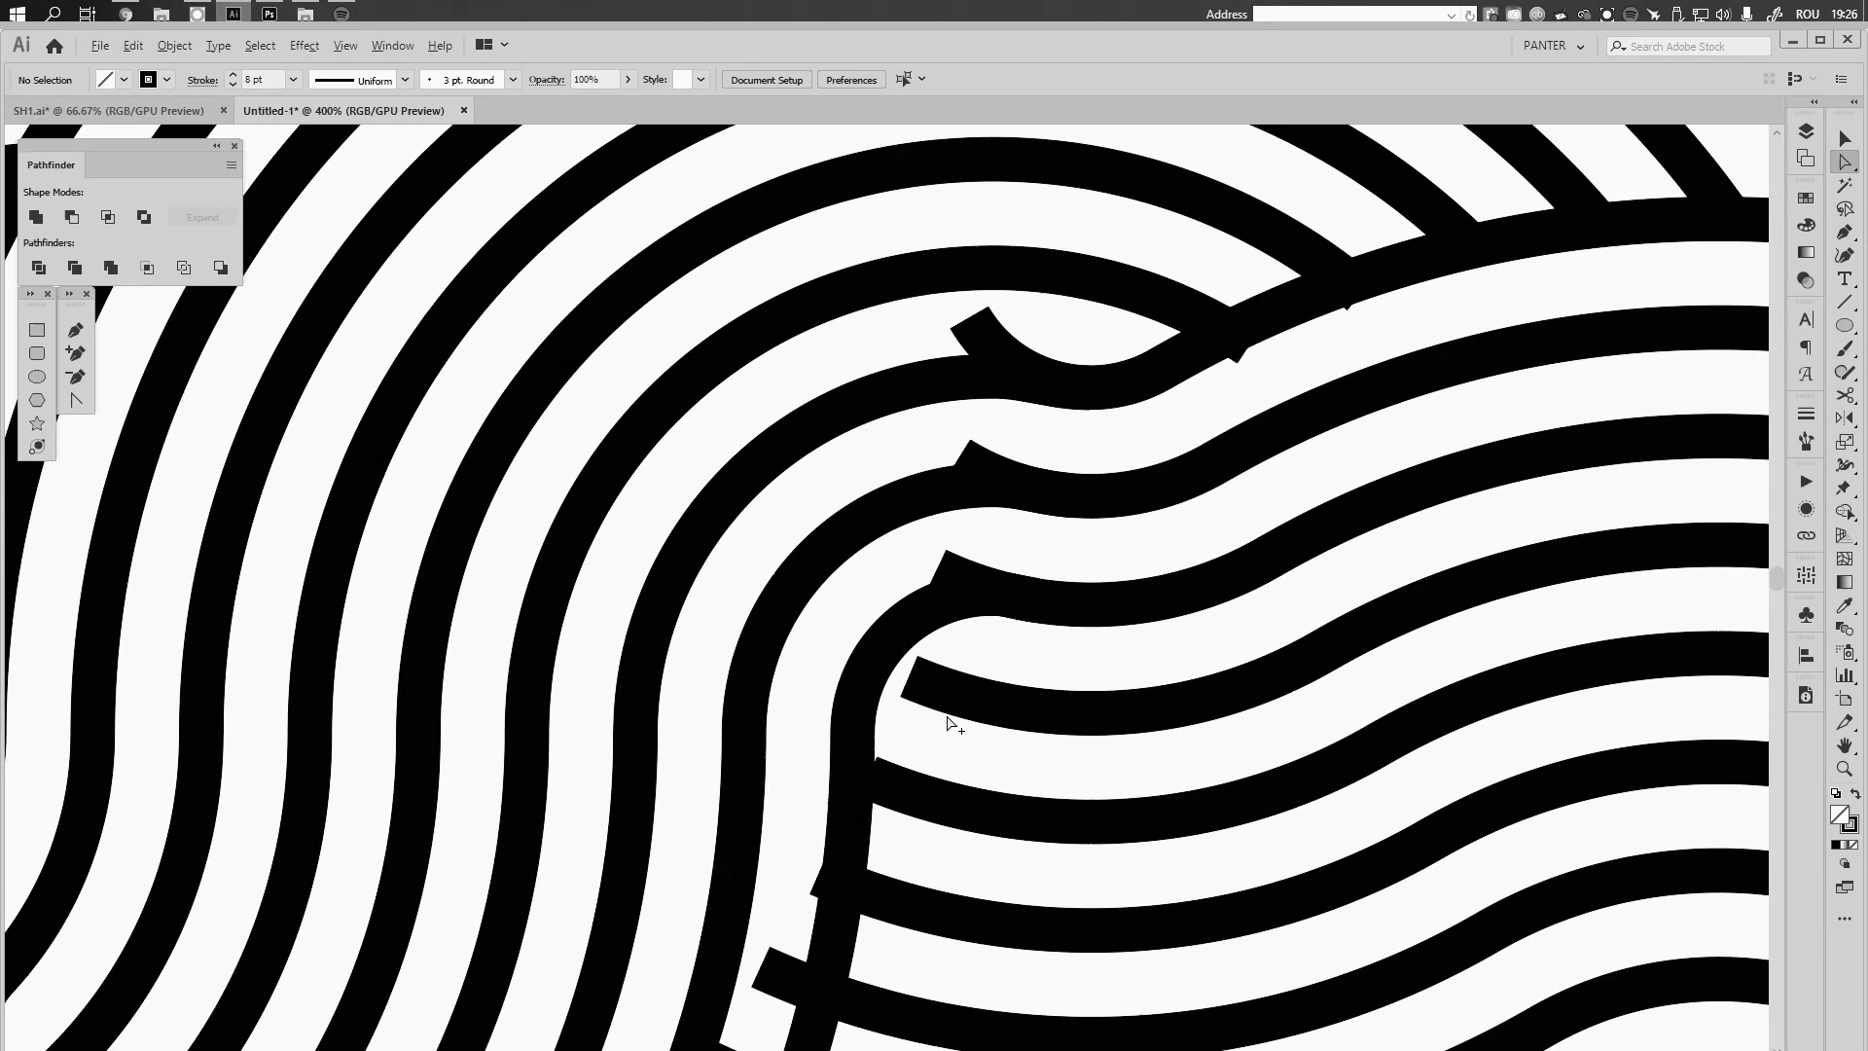
left_click_drag(637, 781, 878, 533)
left_click(763, 632)
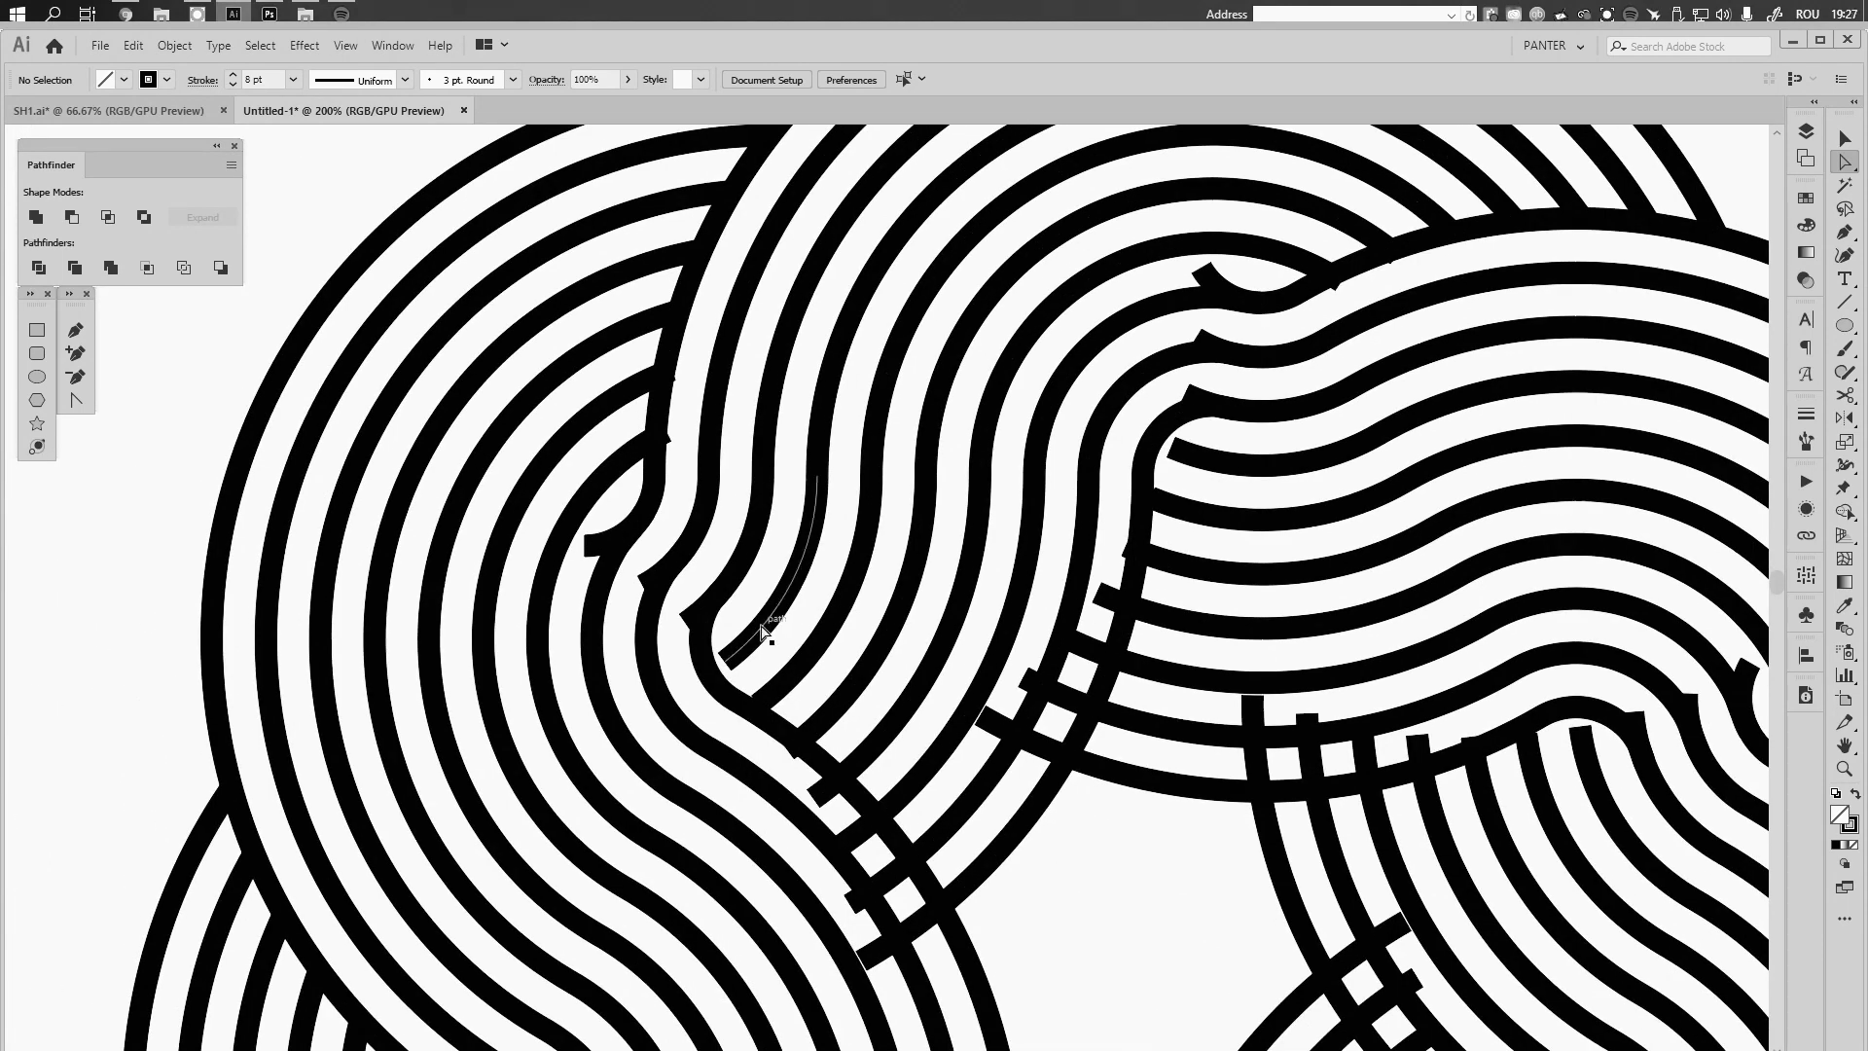
scroll(769, 630, "up", 4)
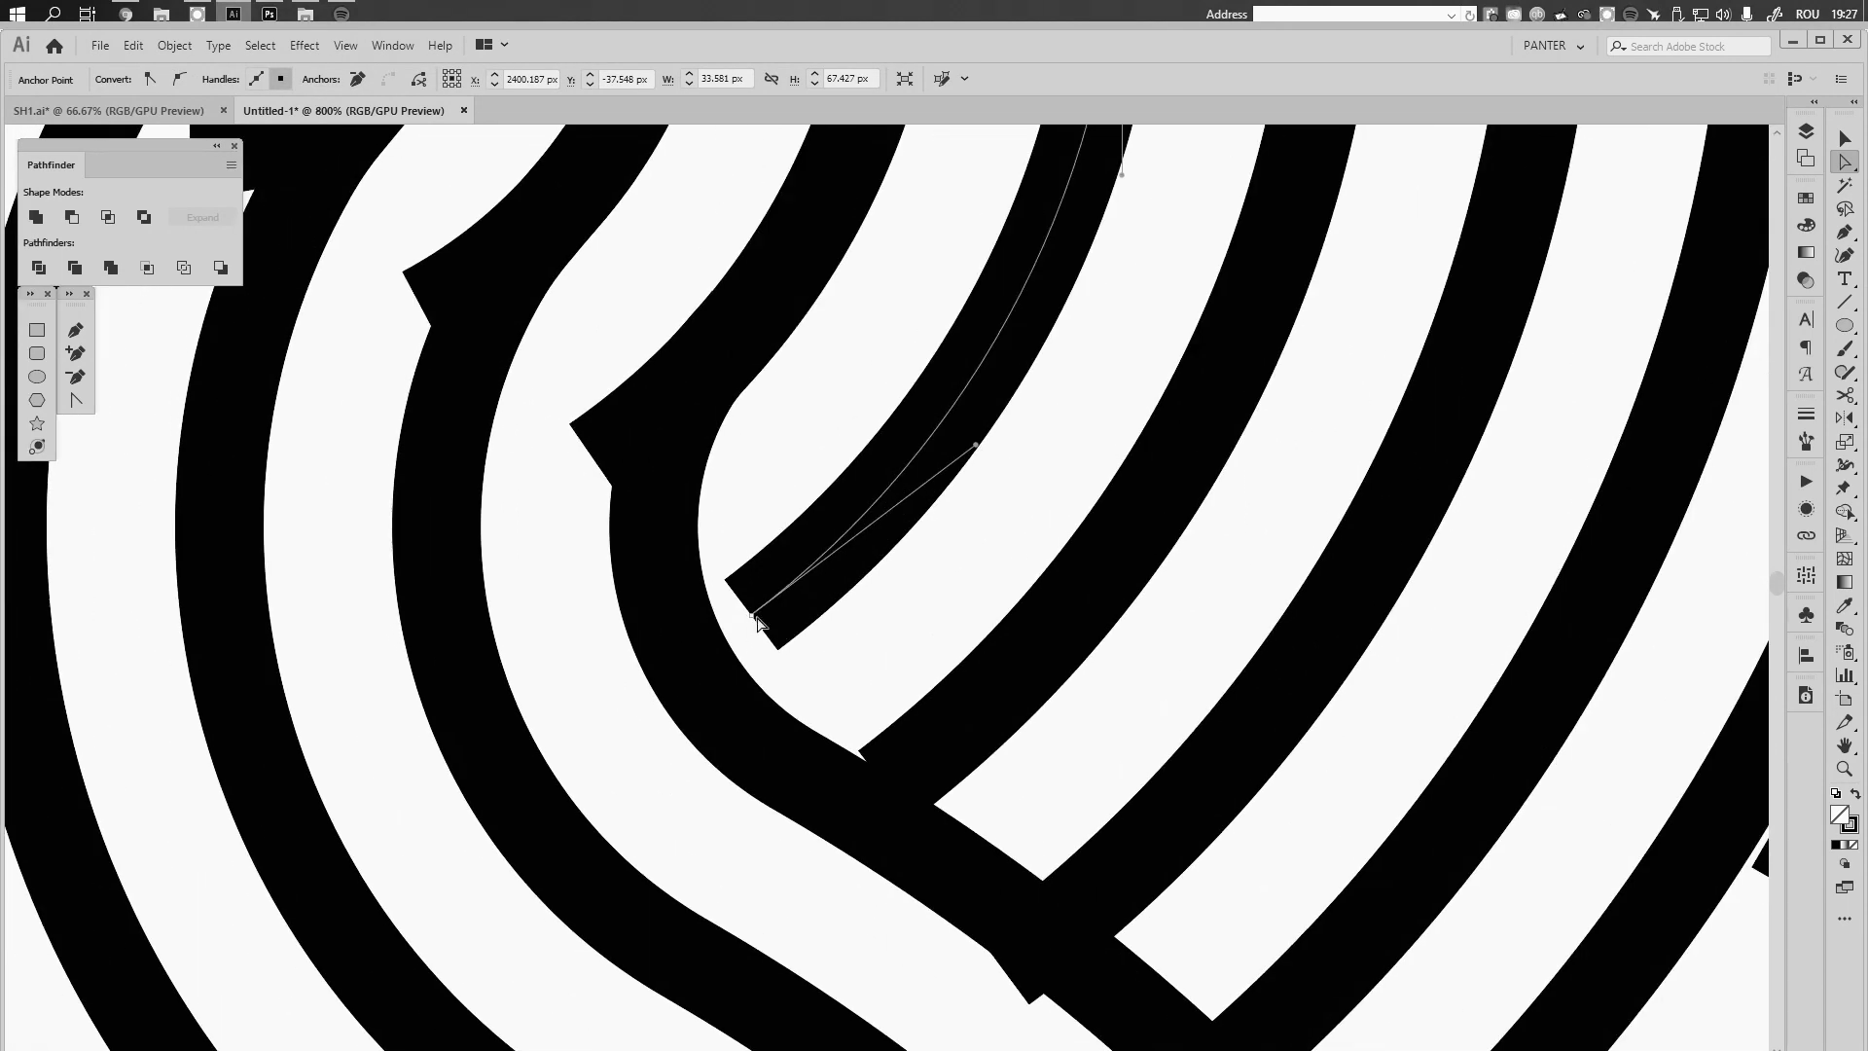
left_click(755, 617)
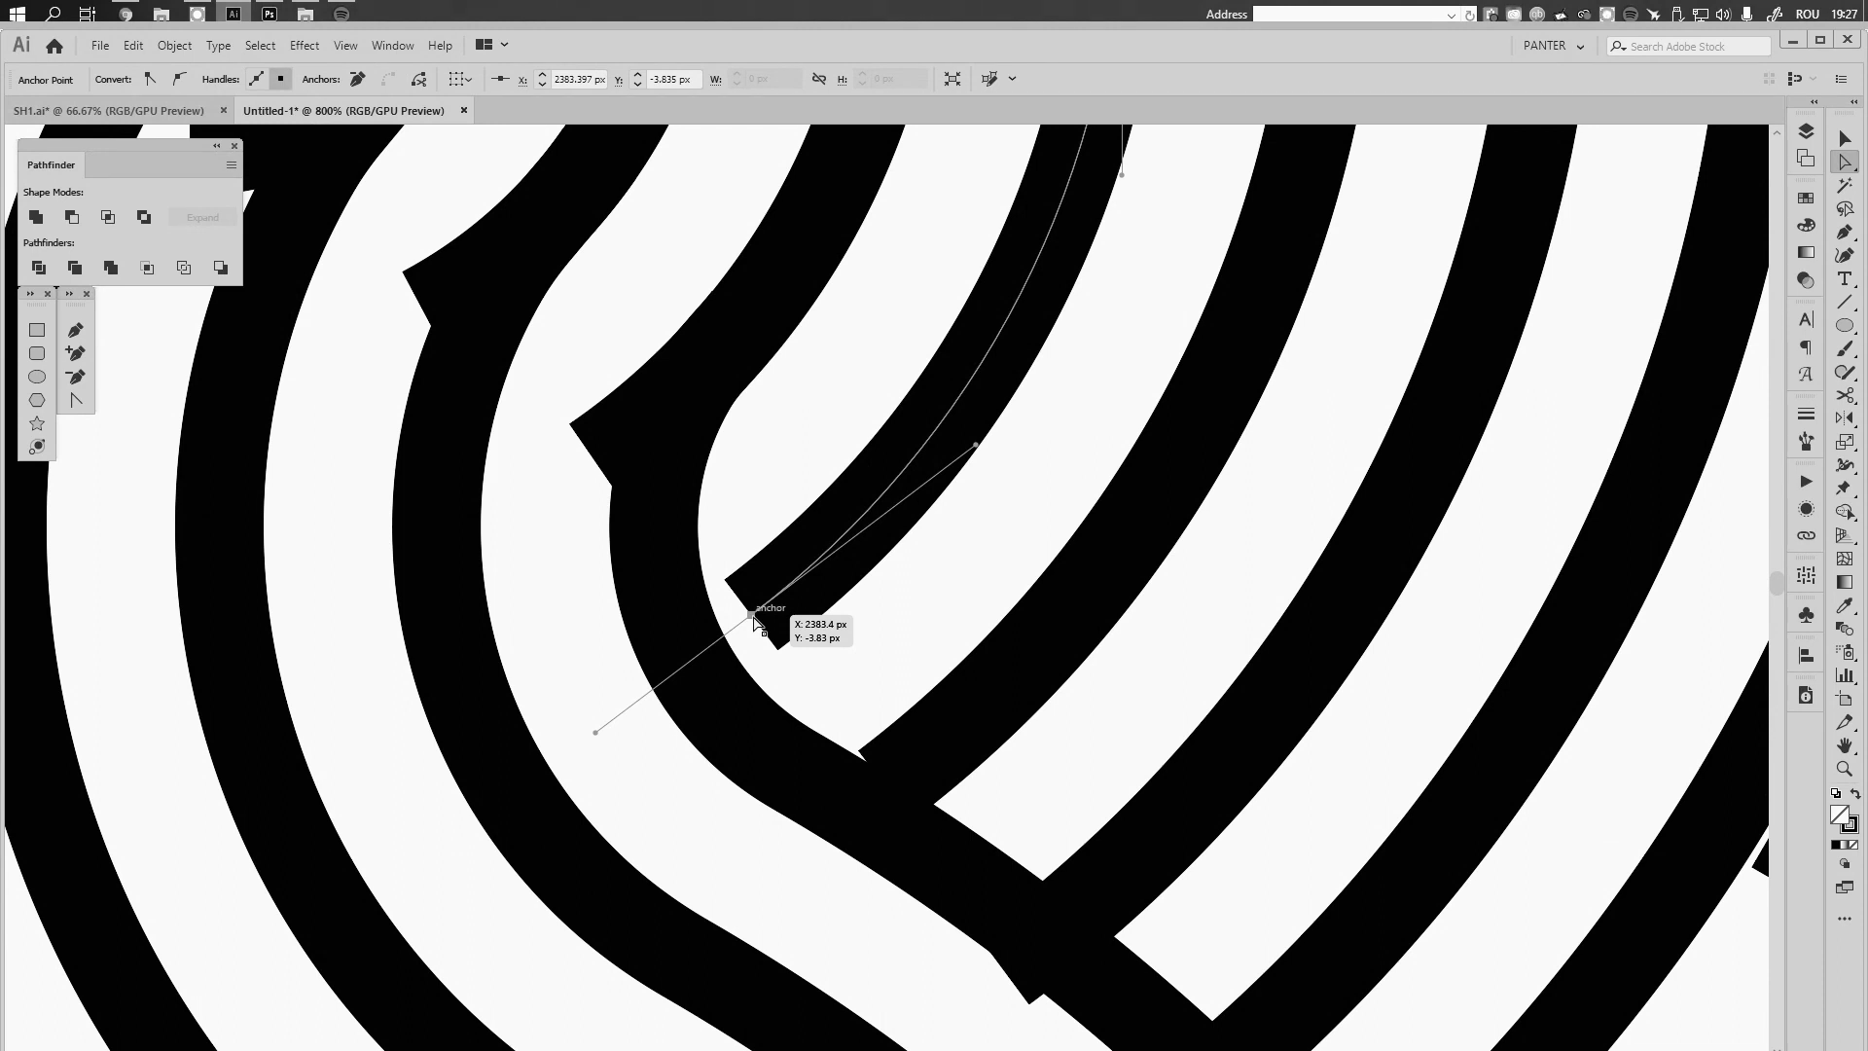
key("p")
left_click_drag(755, 617, 727, 668)
key("v")
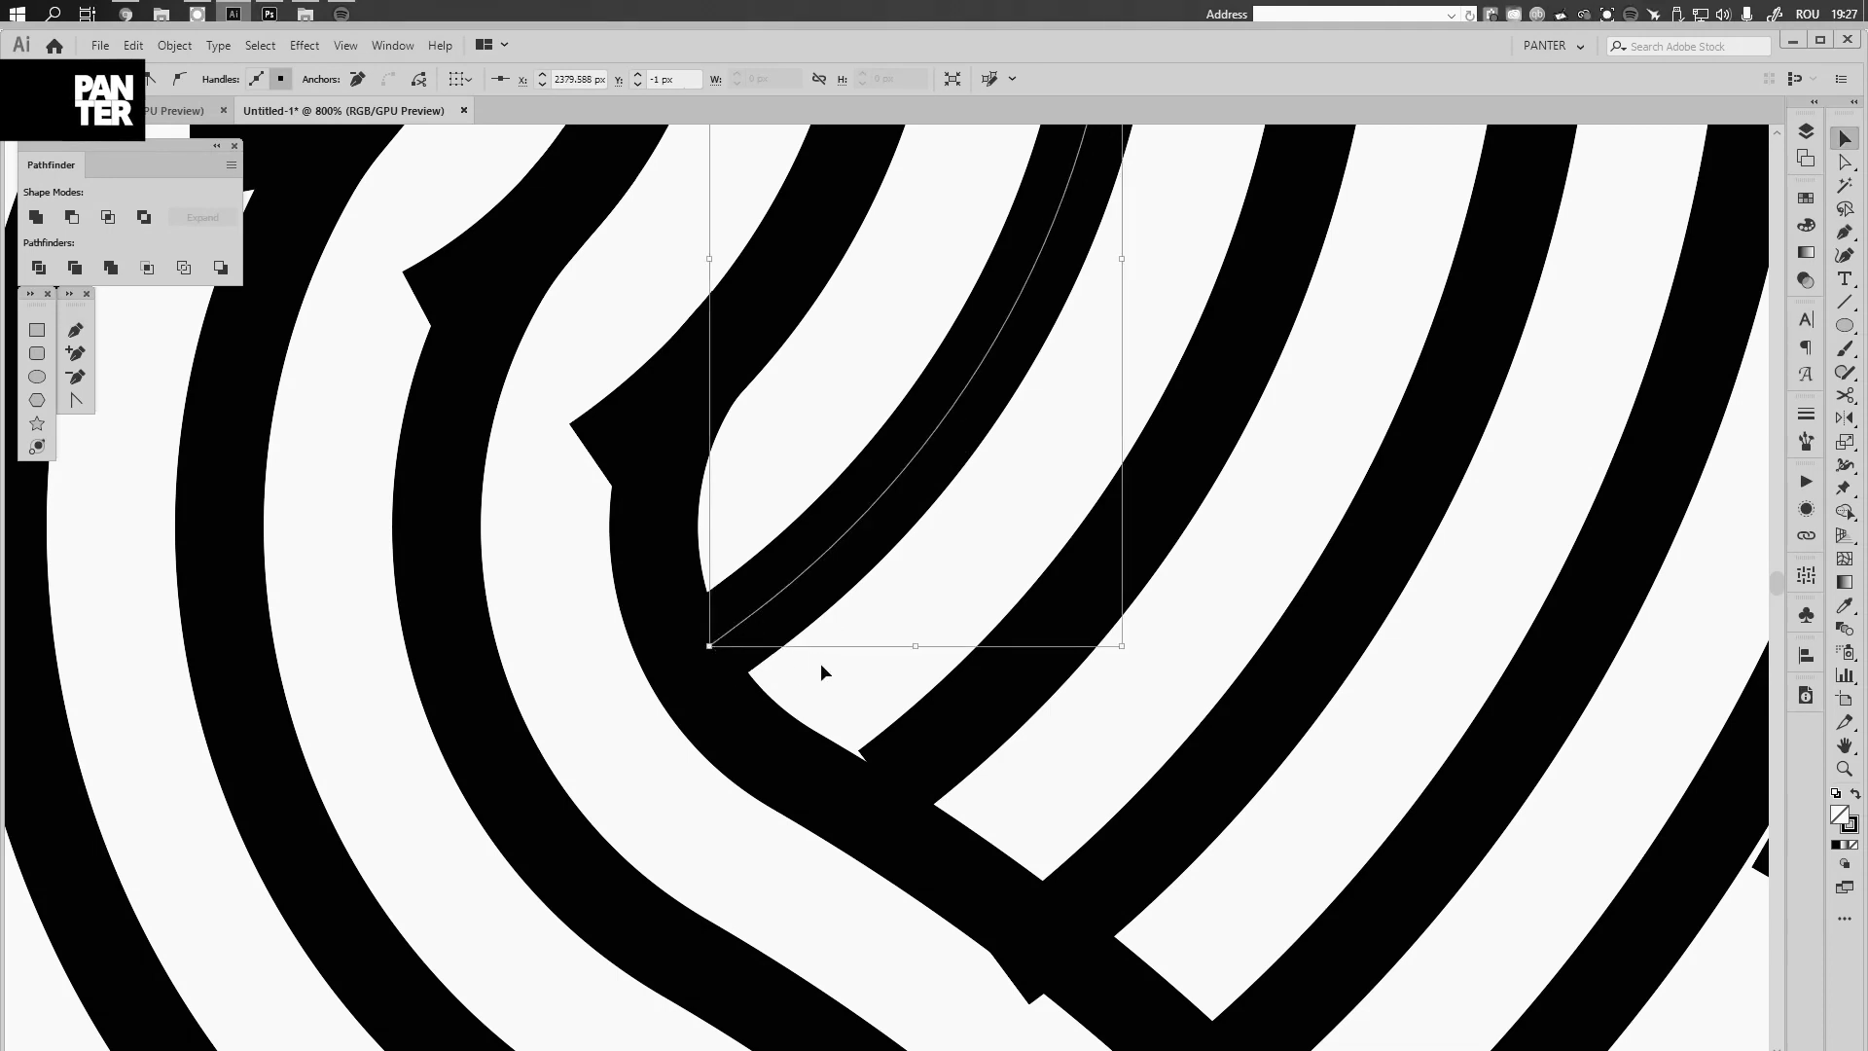
left_click(820, 662)
Extend the lower end of the top petal's fifth line from the outside into the same neighbouring line with the Pen tool
left_click_drag(884, 671, 886, 549)
left_click(1032, 579)
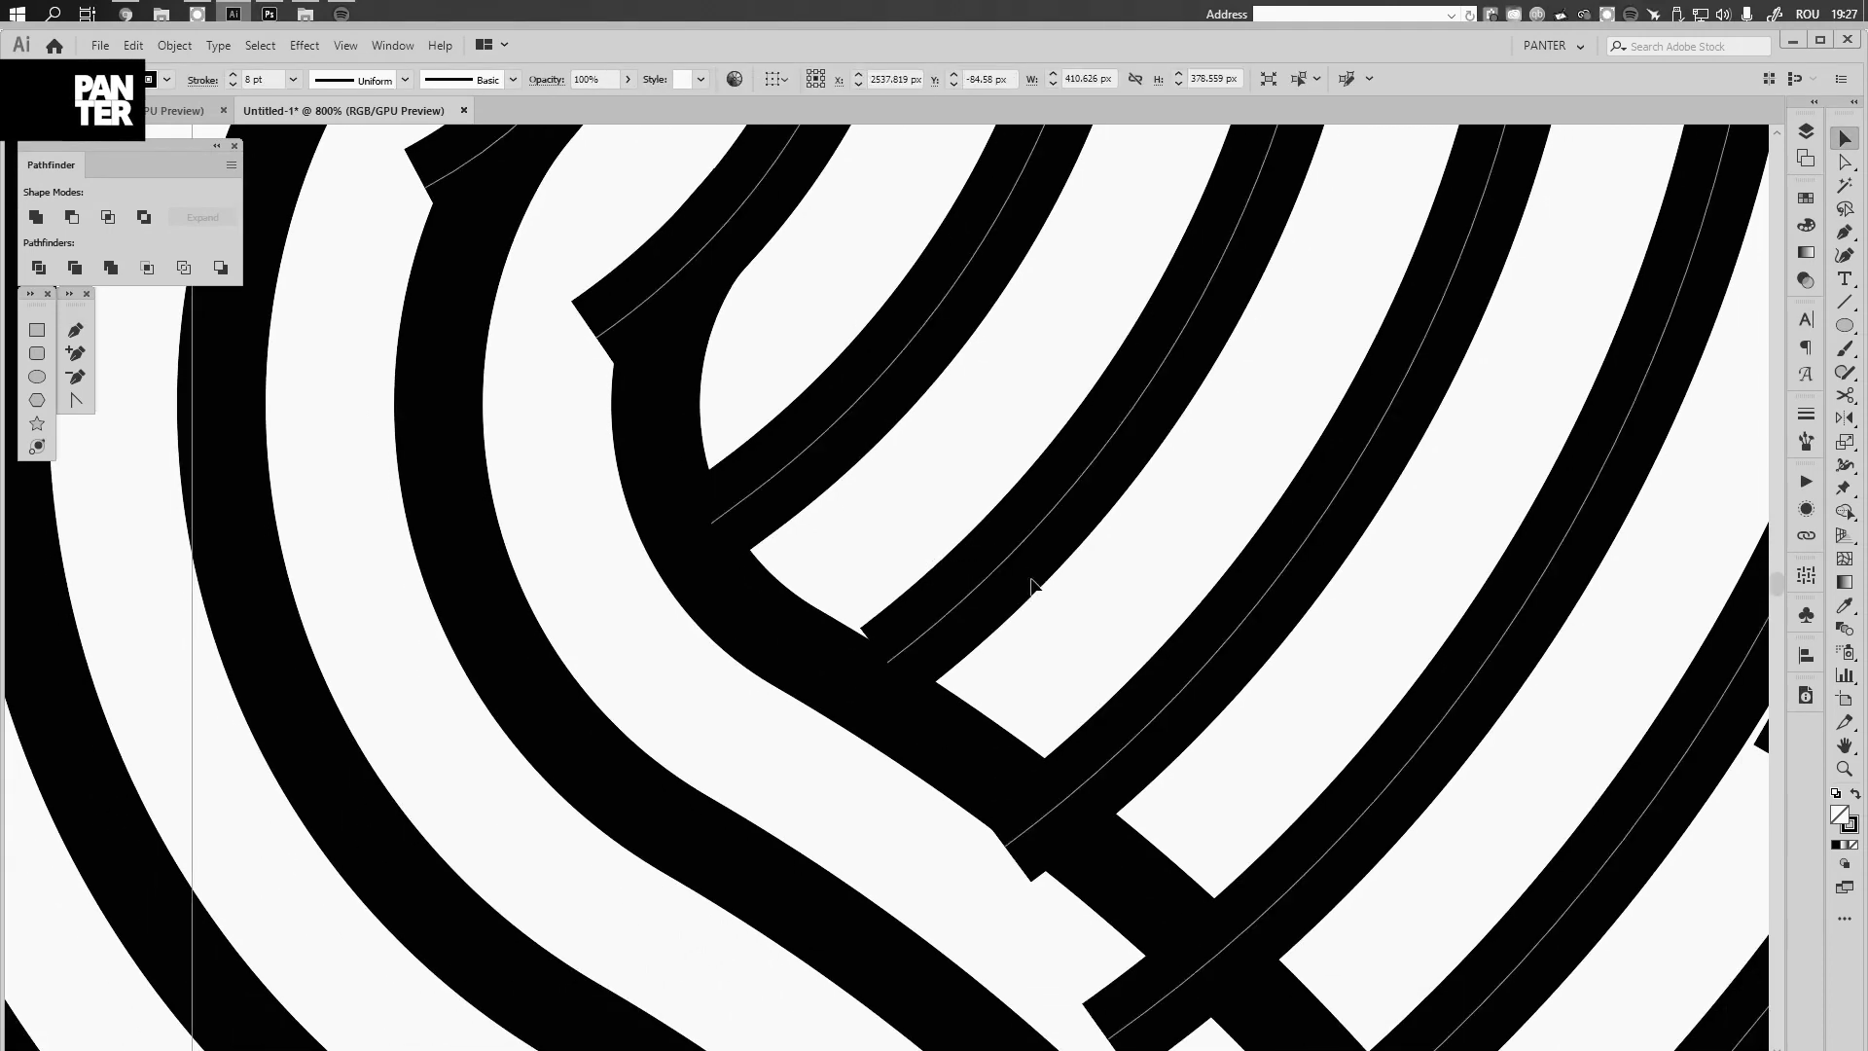
key("p")
left_click_drag(889, 659, 855, 689)
key("v")
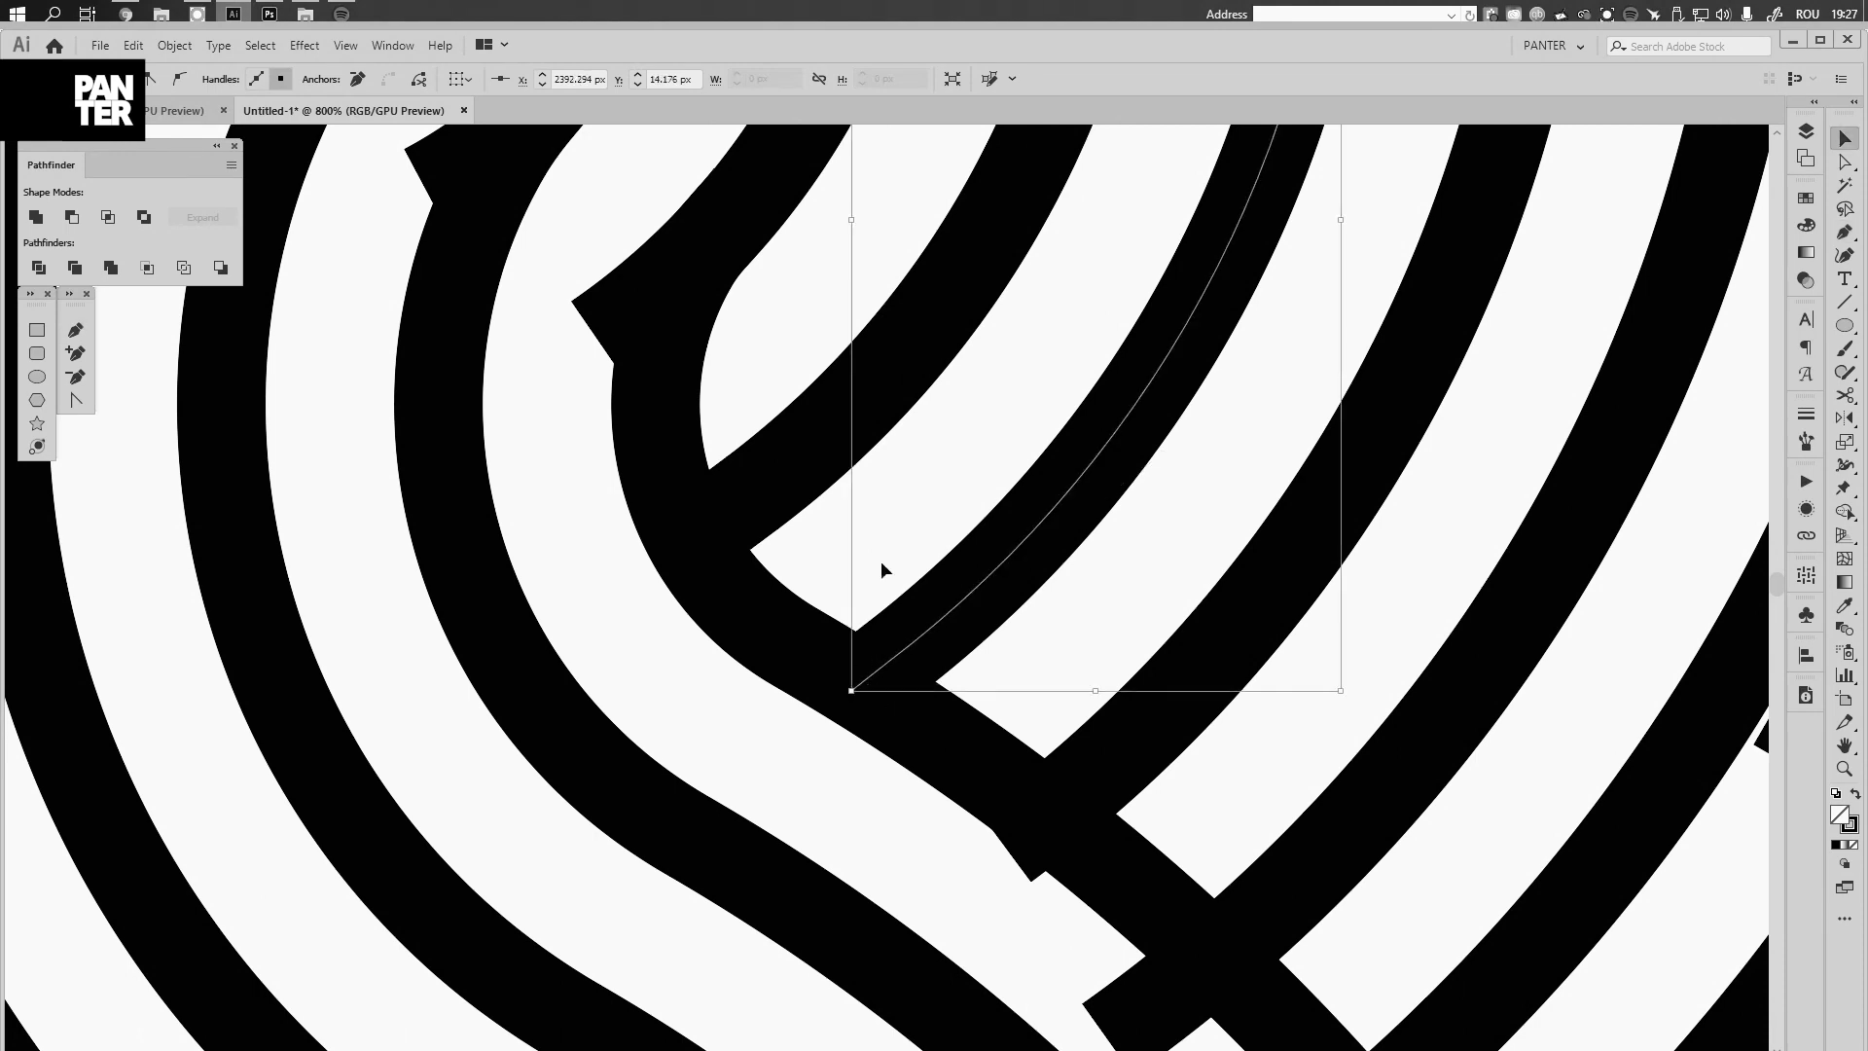
left_click(881, 563)
Add an anchor point to the curled lower end of the top petal's outermost line, where it meets the neighbouring petal's line
scroll(881, 563, "down", 4)
left_click_drag(967, 476, 985, 502)
left_click(986, 512)
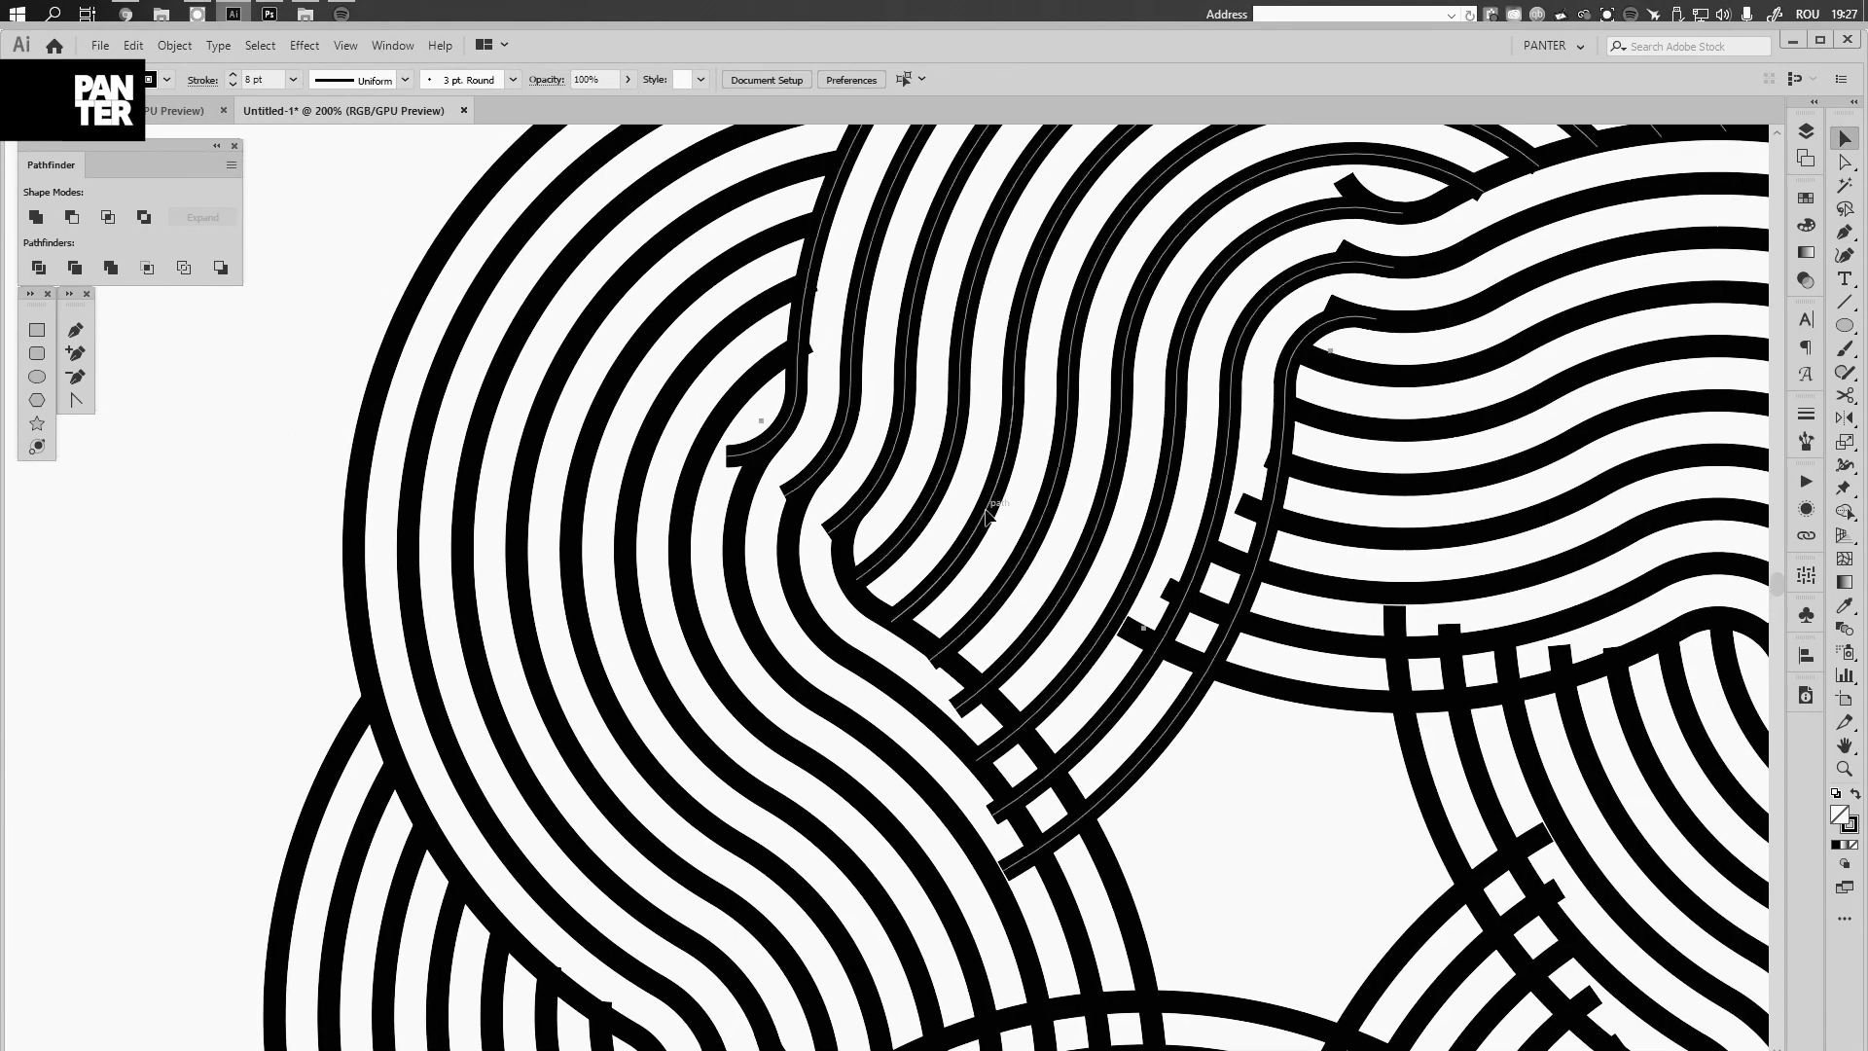
left_click(988, 515)
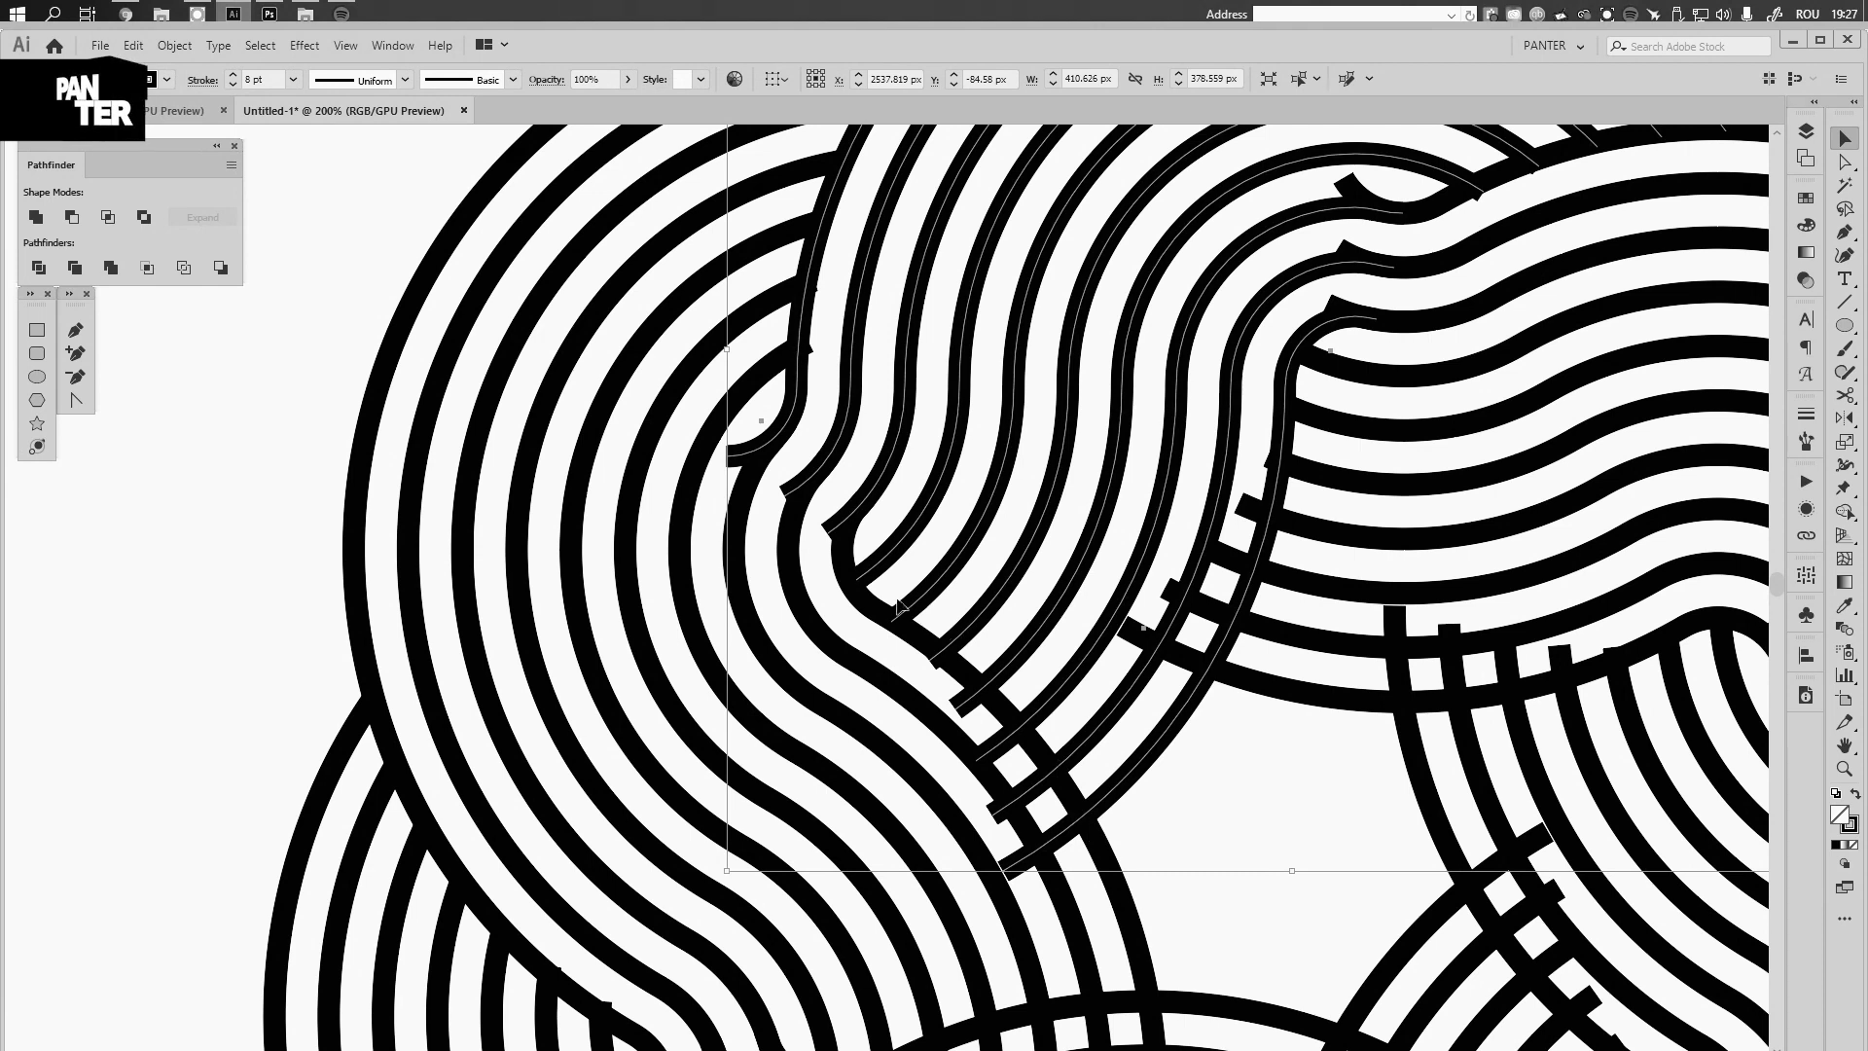
scroll(897, 610, "up", 1)
left_click_drag(914, 537, 848, 521)
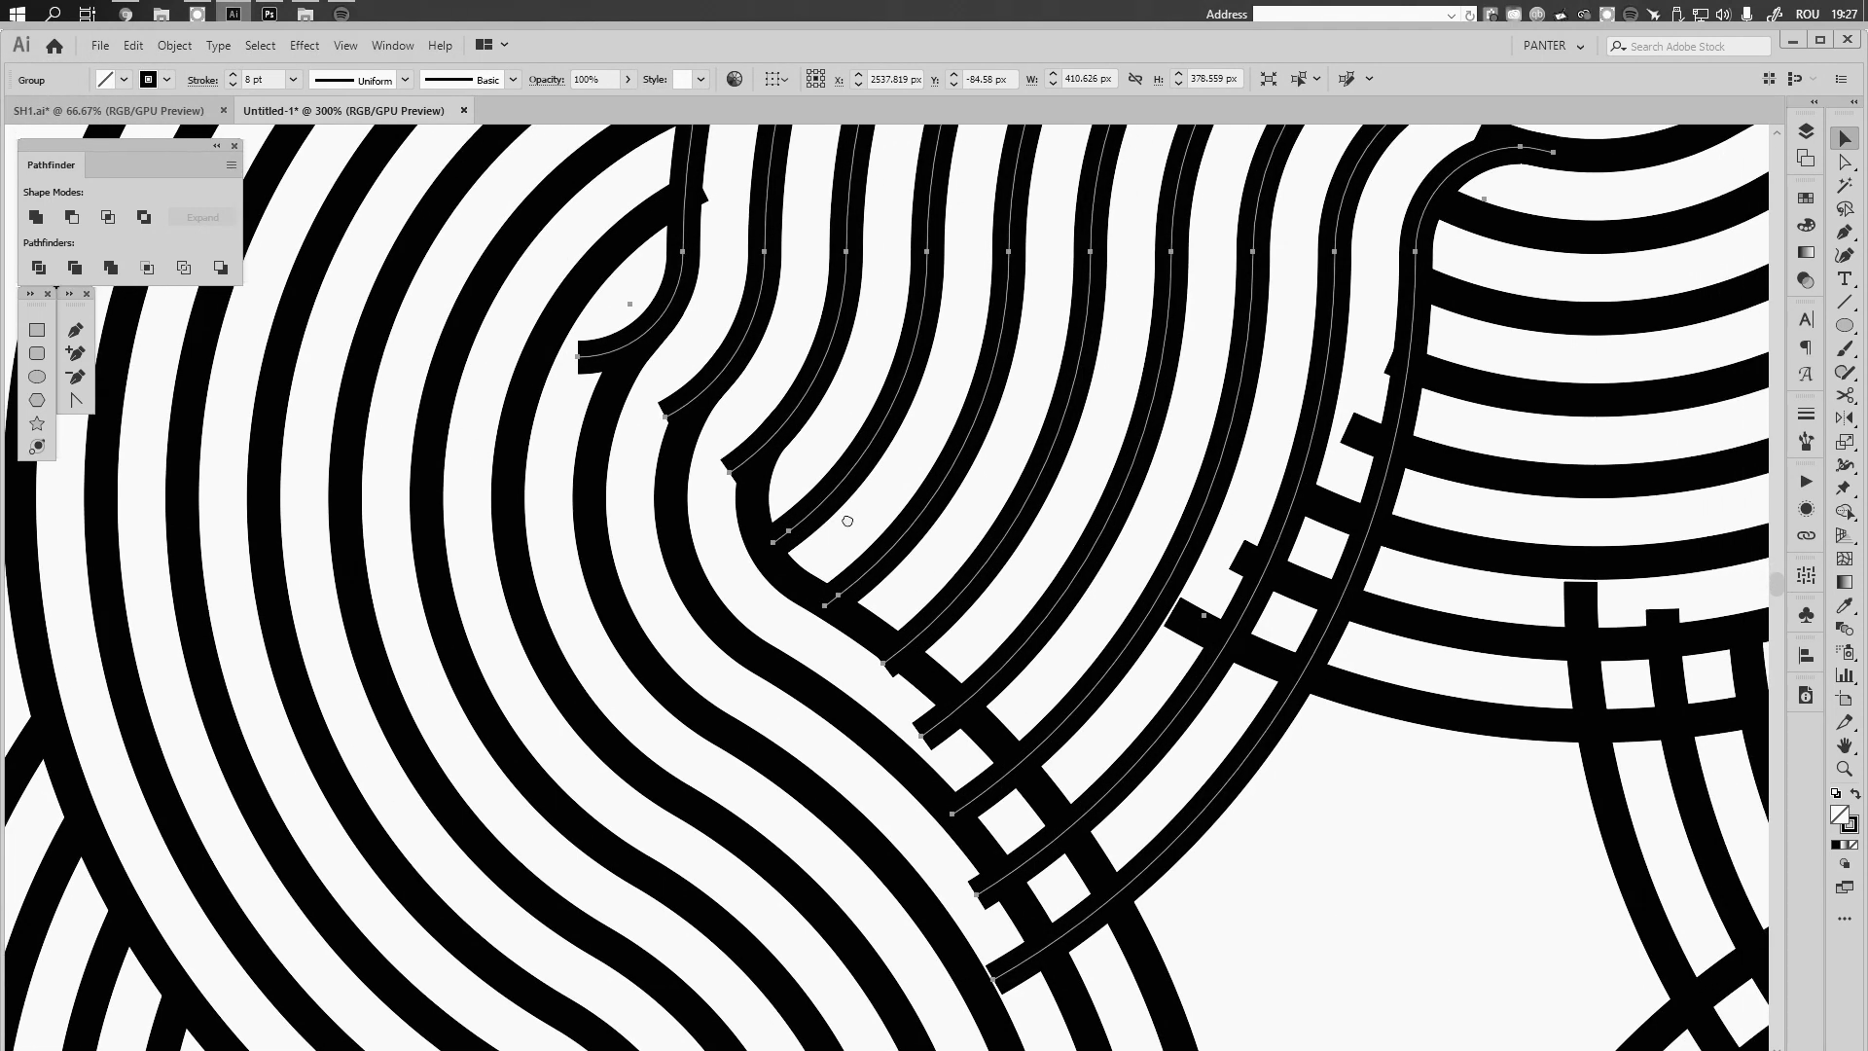
scroll(755, 422, "up", 1)
scroll(695, 368, "up", 1)
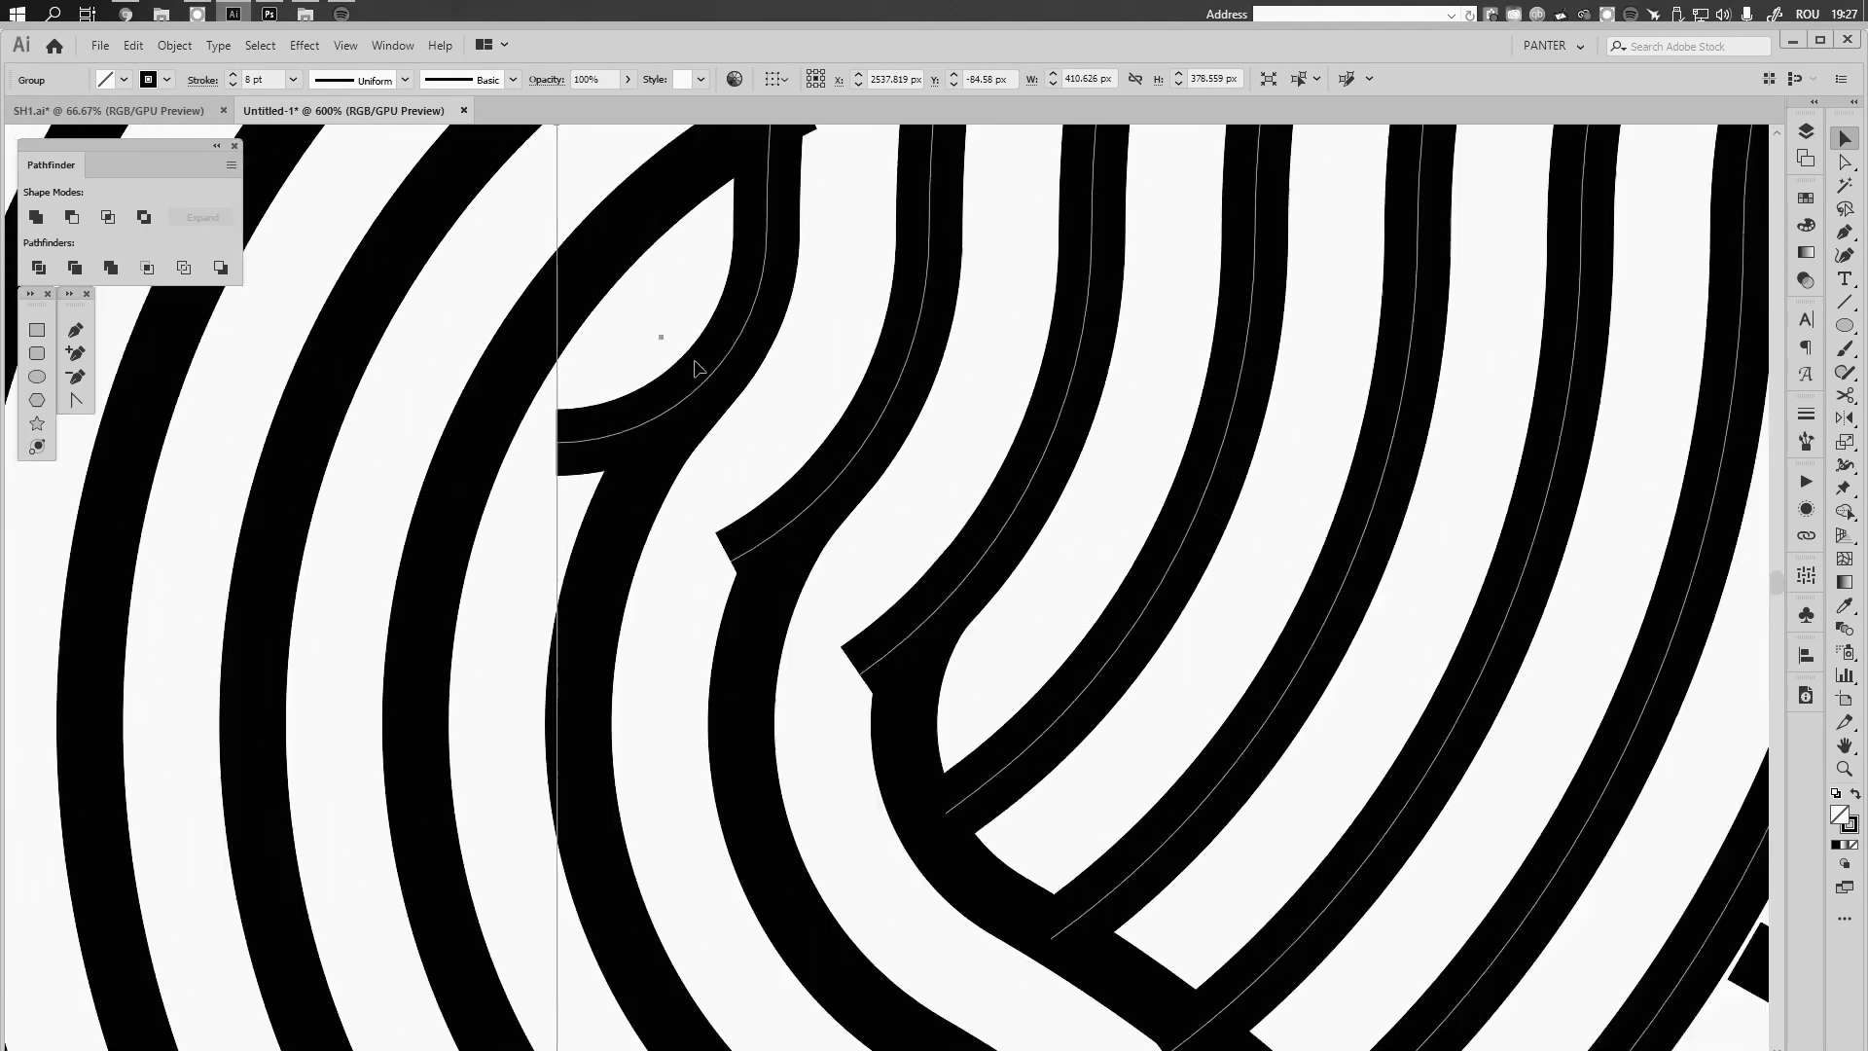
key("p")
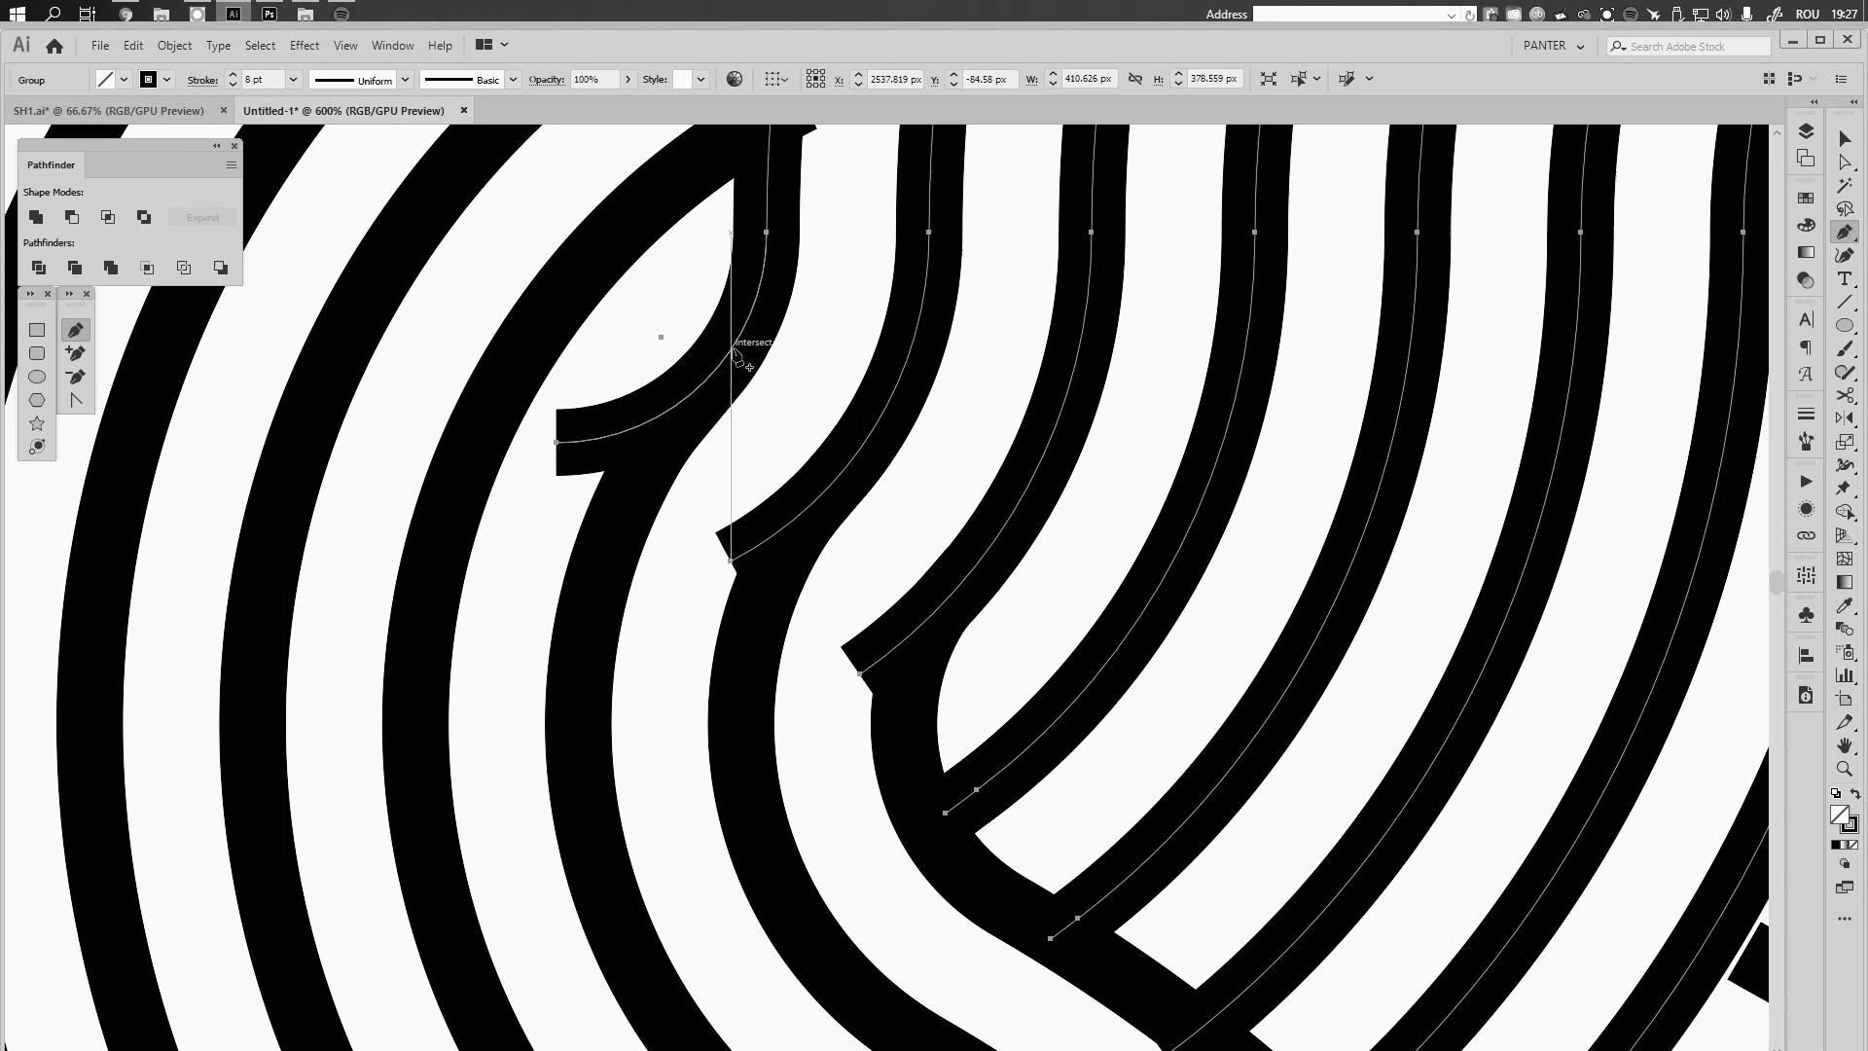
left_click(732, 349)
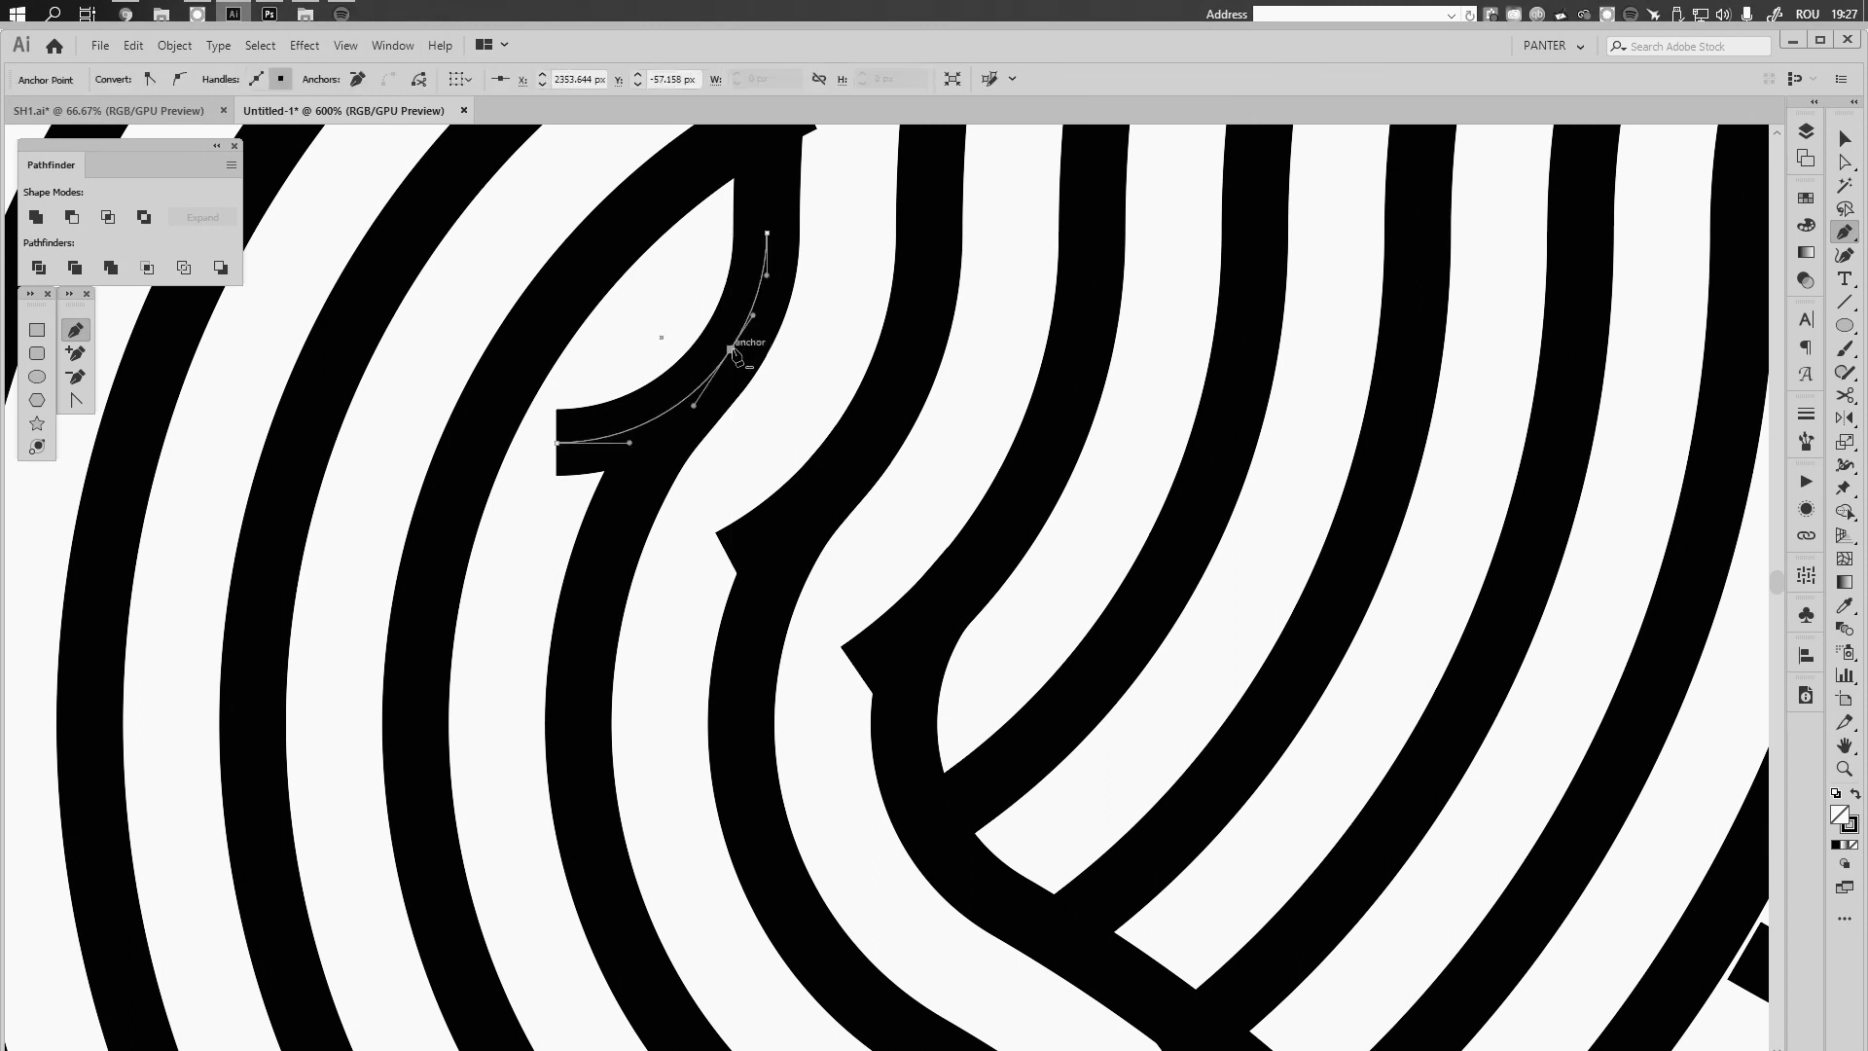
Try to trim the outermost line's curled end by deleting its end anchor, and undo the deletion
key("a")
left_click(560, 446)
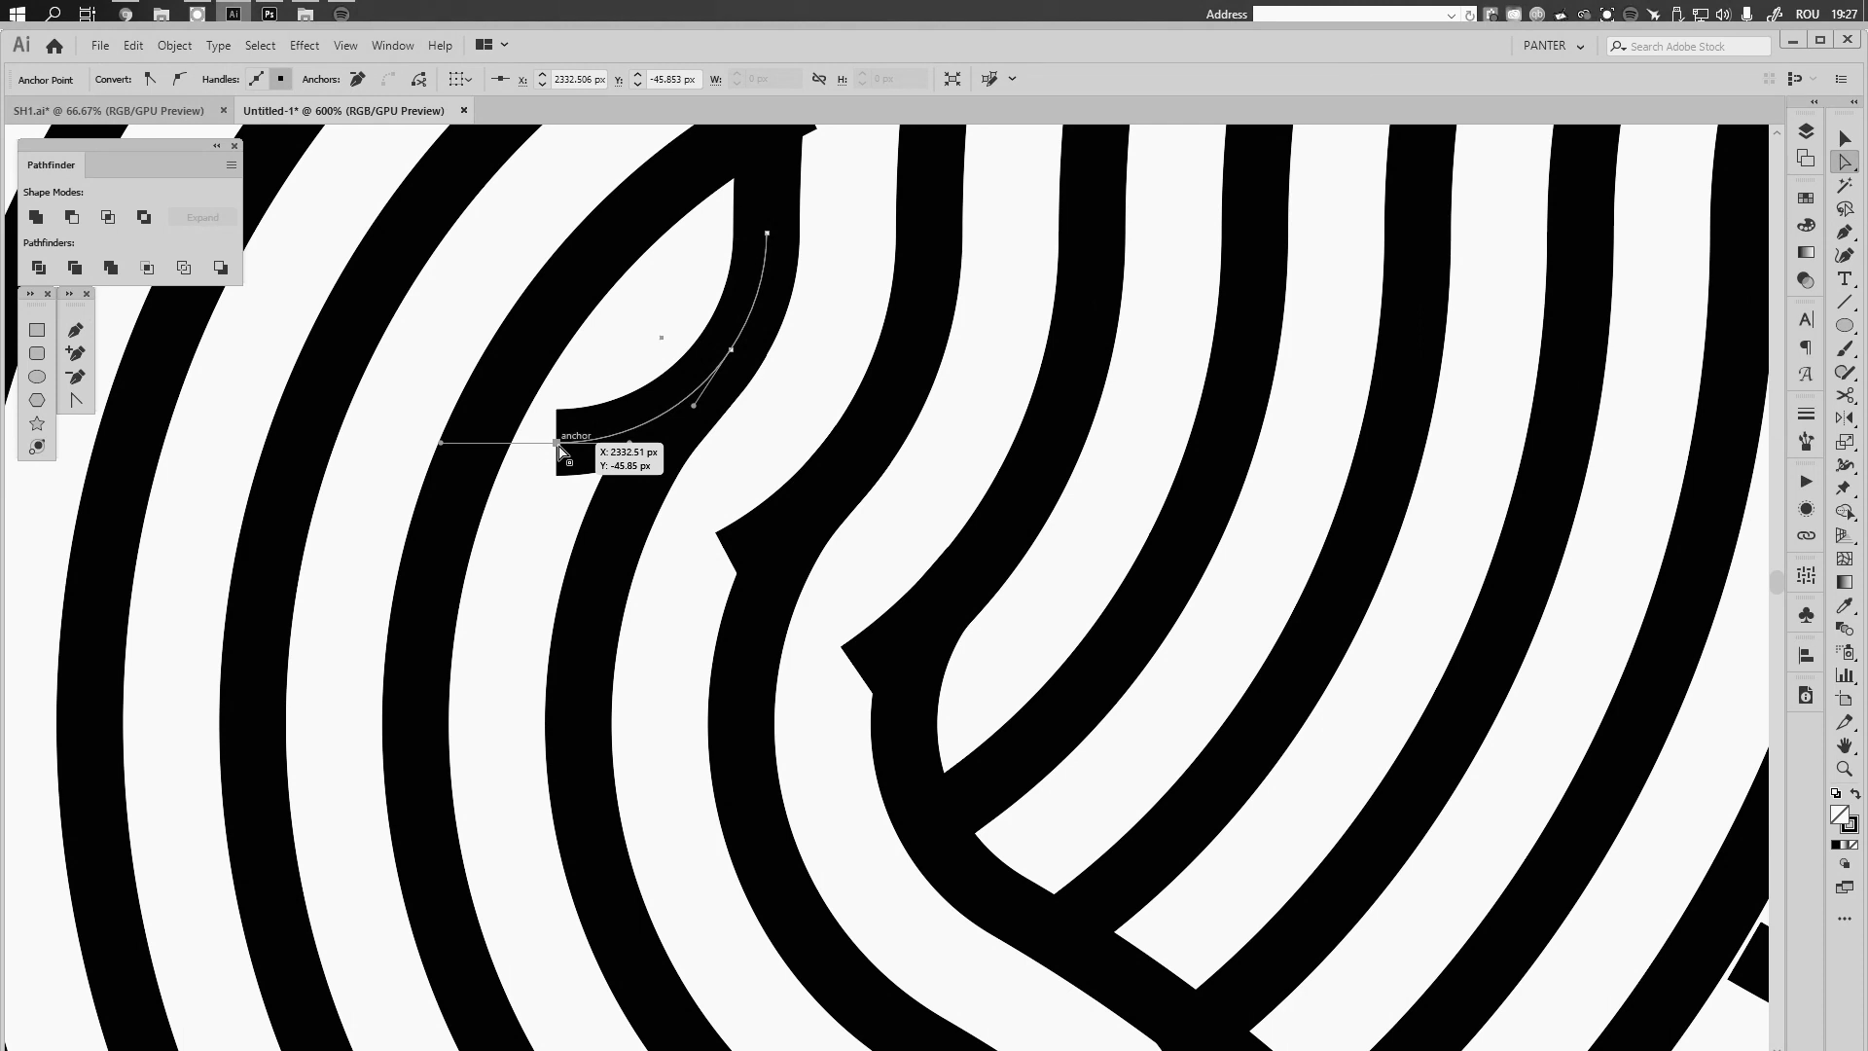
key("Delete")
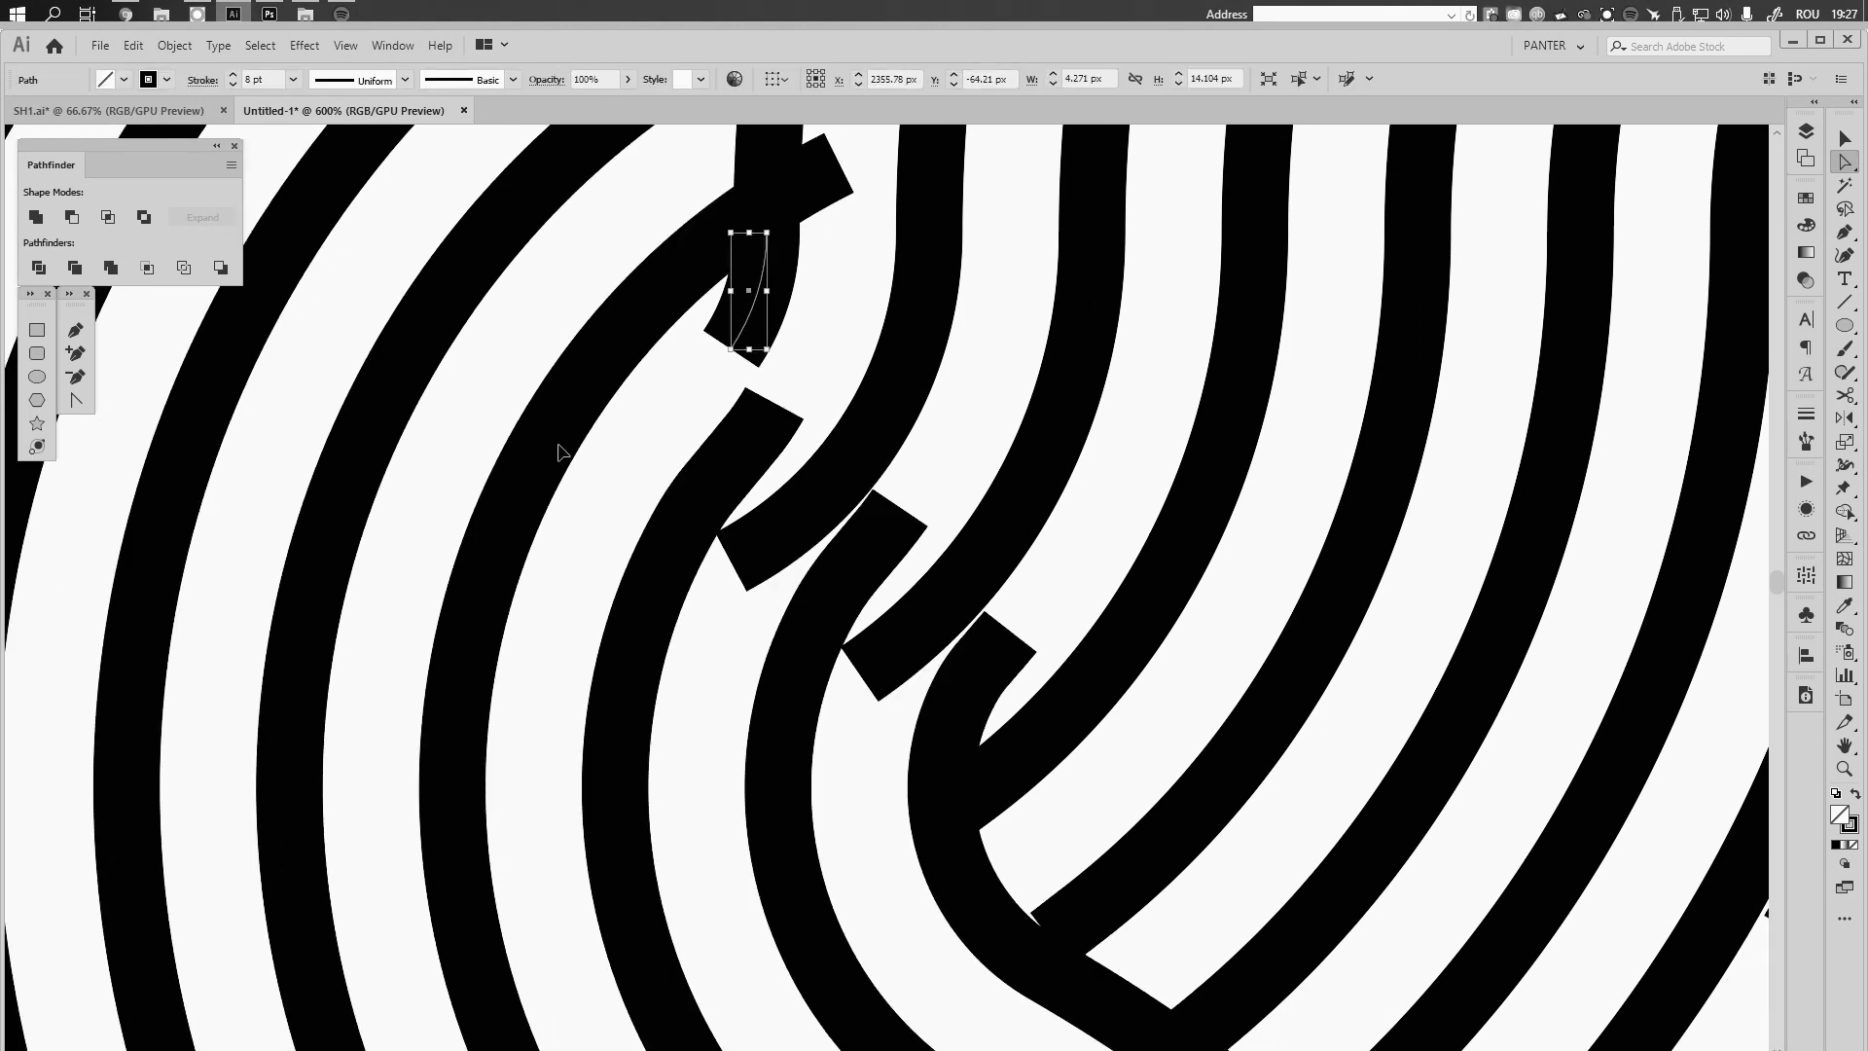
key("ctrl+z")
key("v")
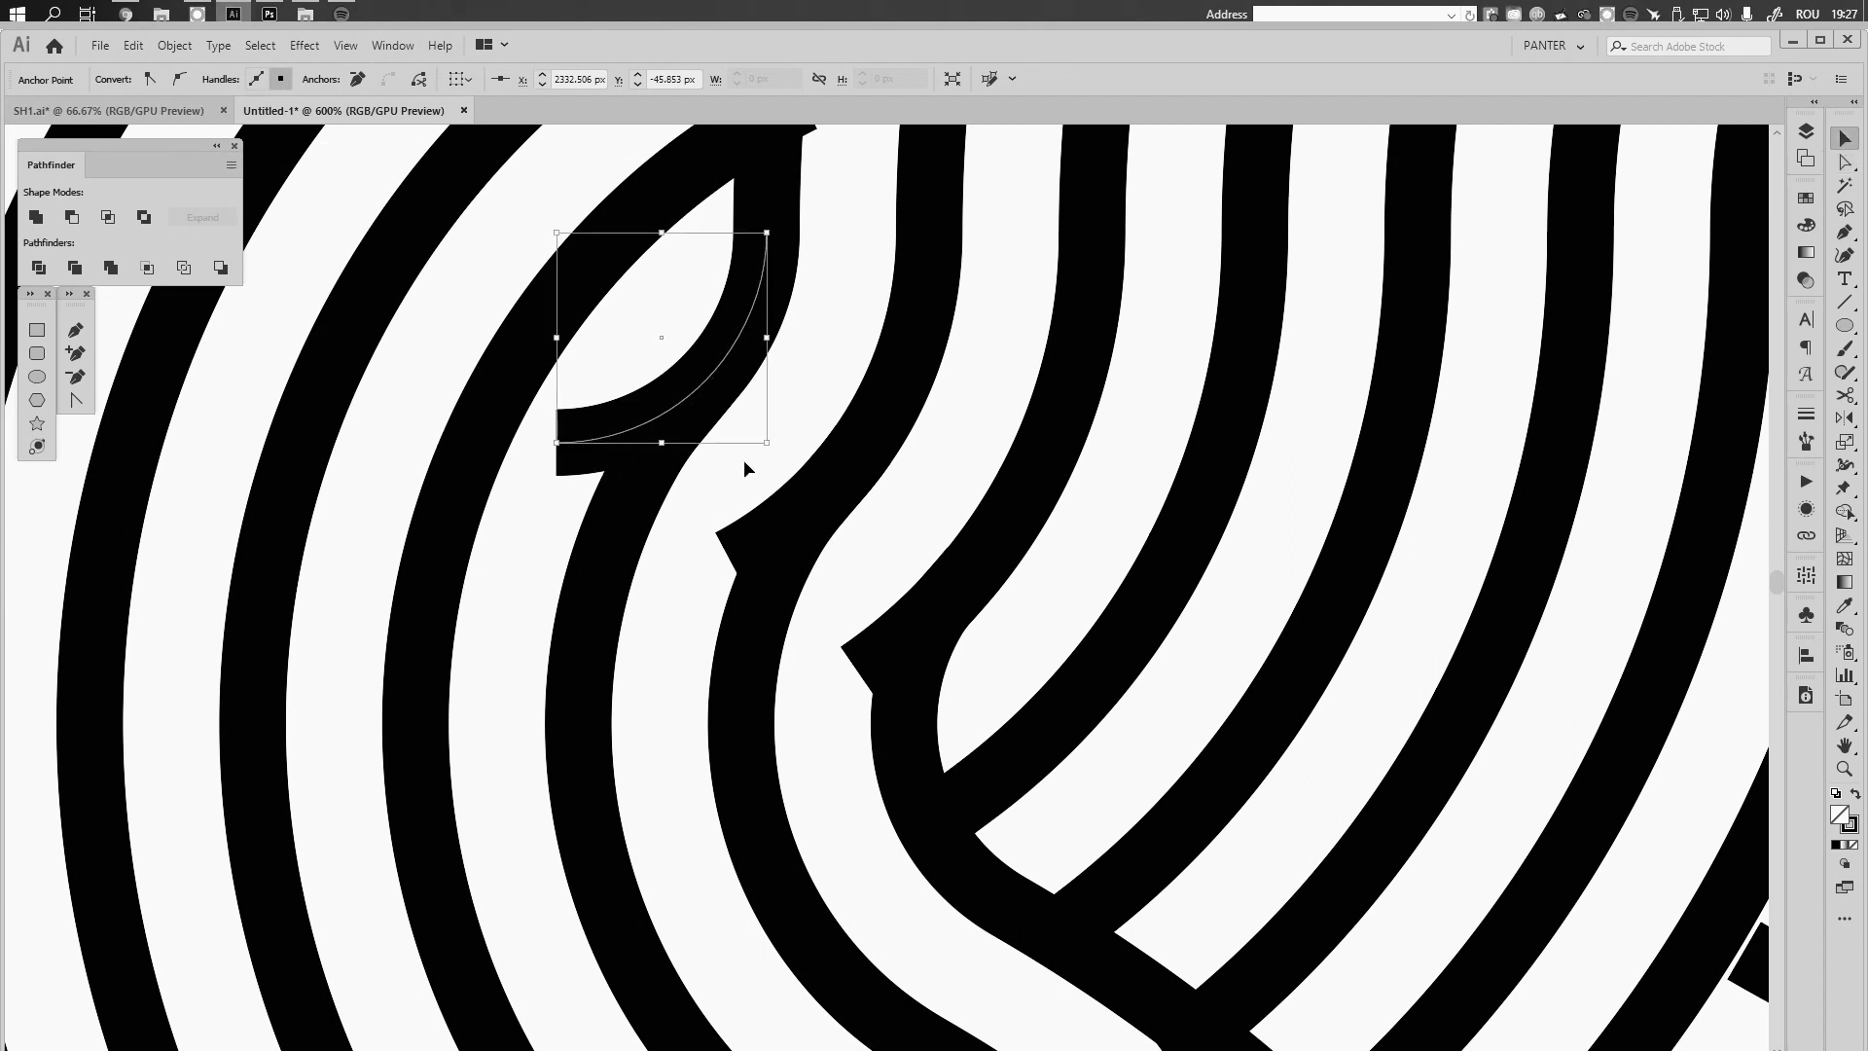
Add an anchor point near the lower end of the top petal's second line and another on the third line with the Pen tool
left_click(626, 425)
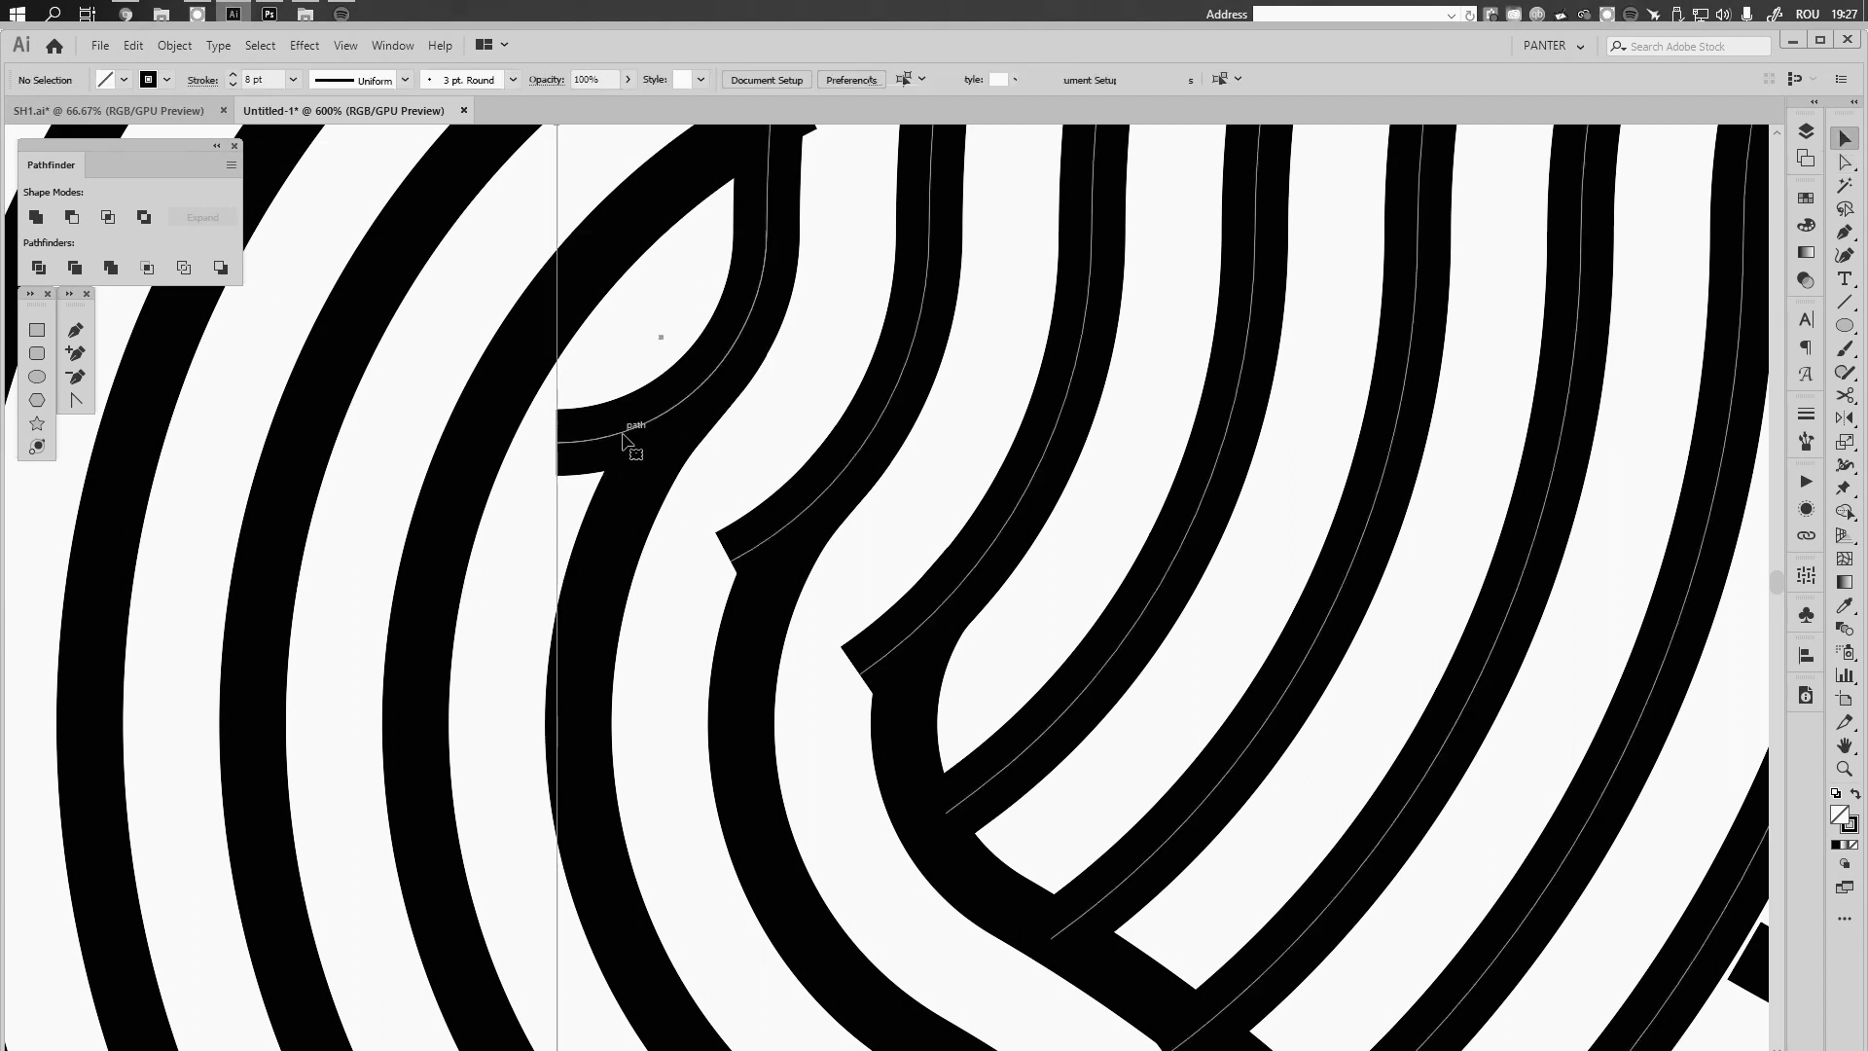
left_click_drag(677, 434, 661, 419)
key("p")
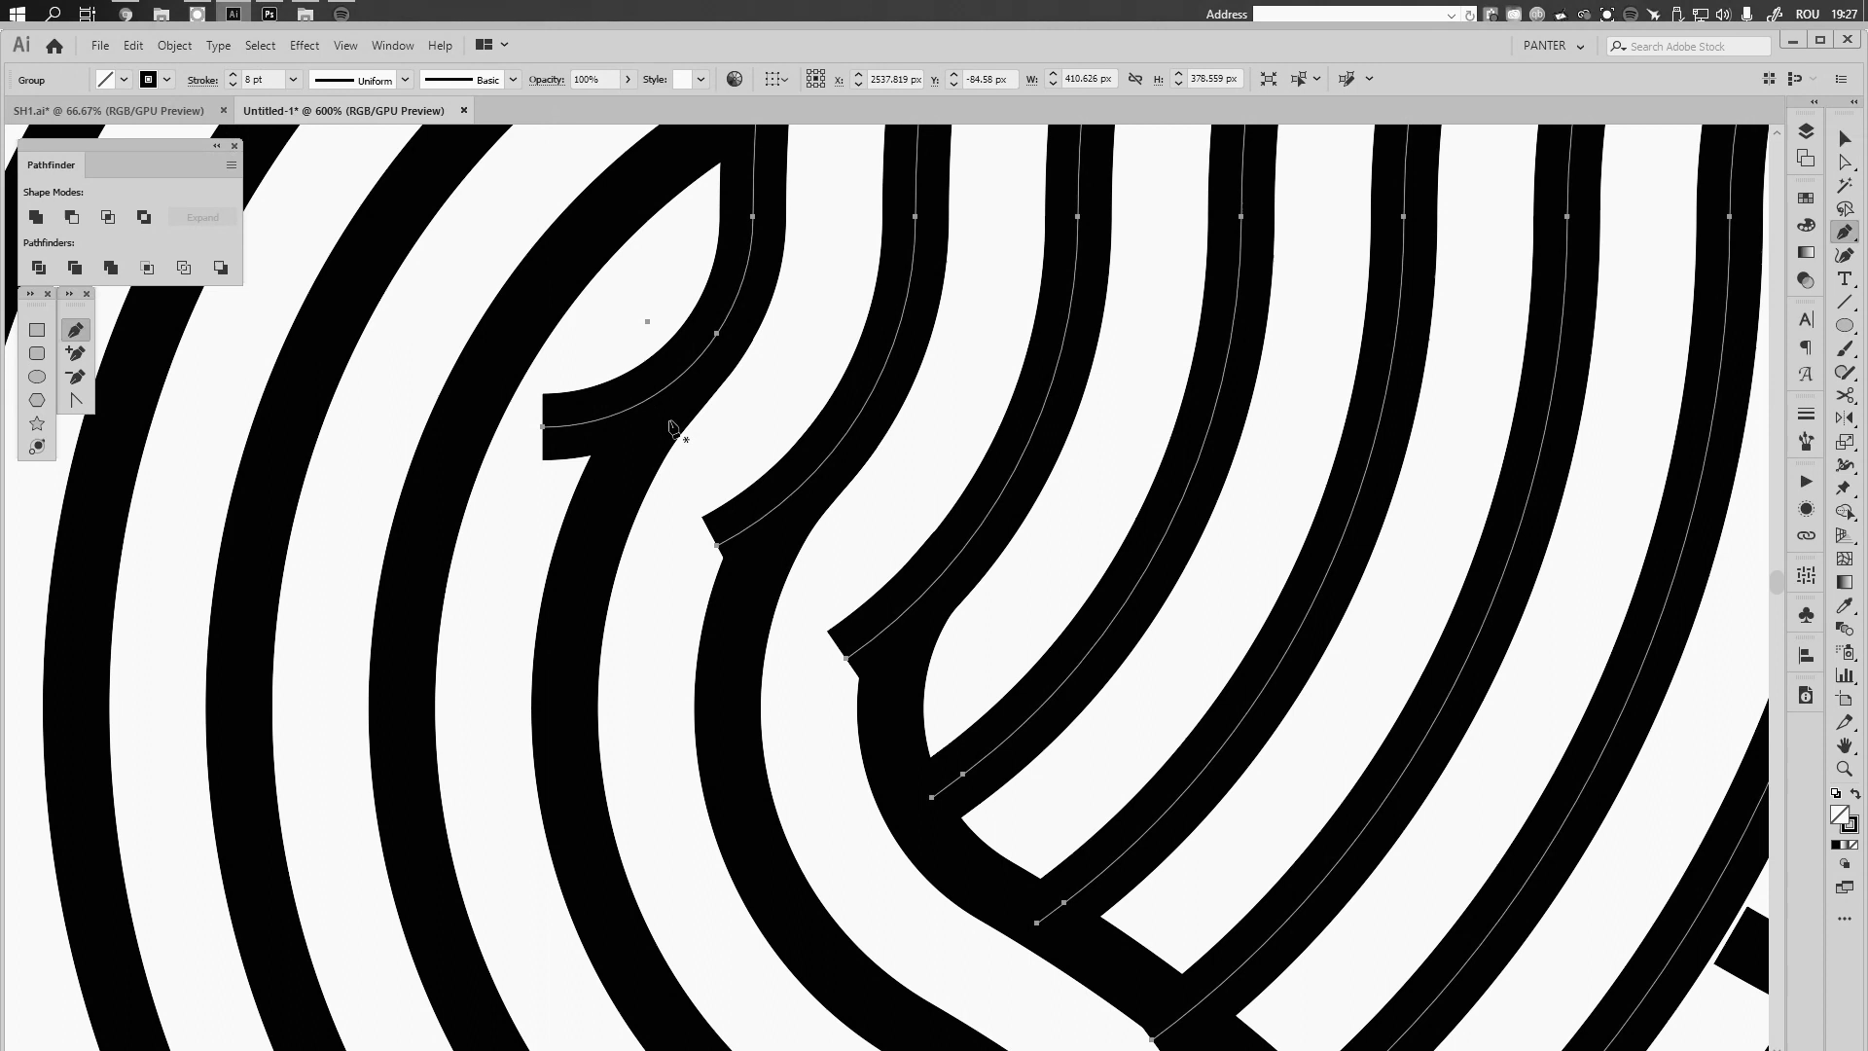
left_click(842, 438)
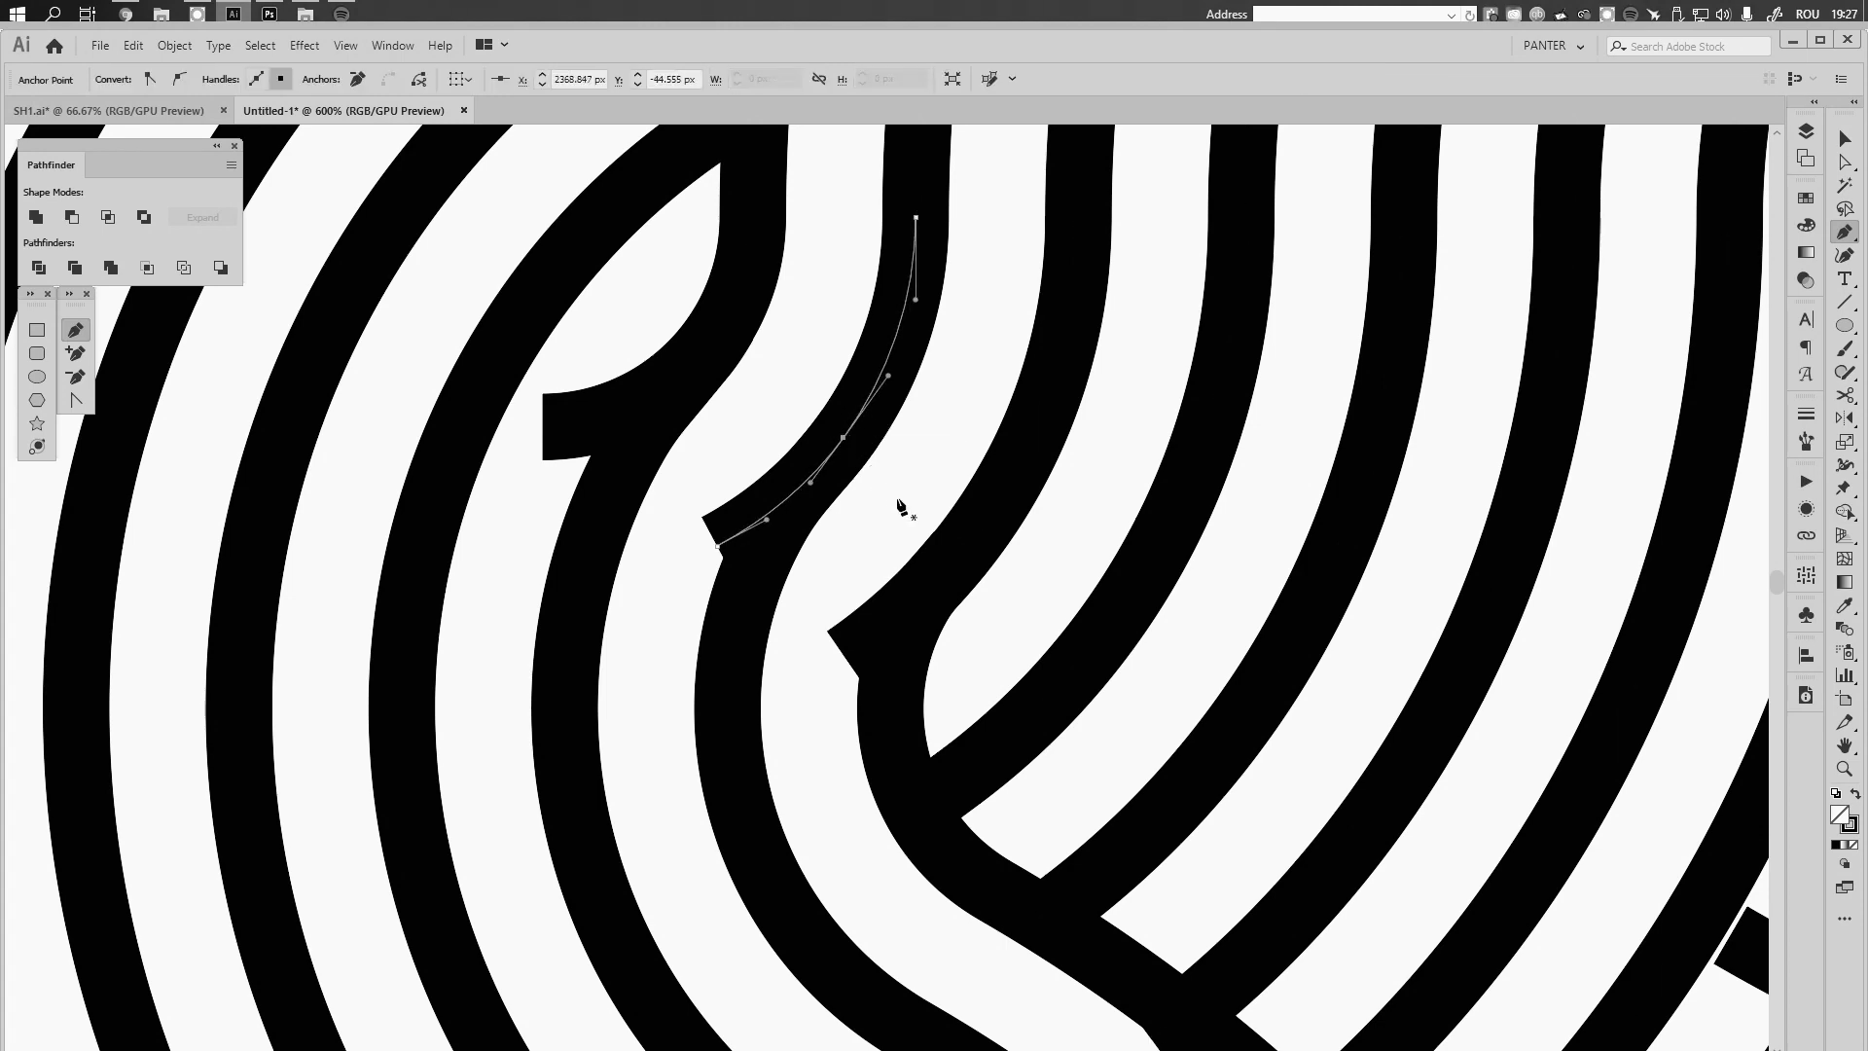
key("v")
left_click(977, 527)
key("p")
left_click(941, 573)
Add an anchor point near the lower end of the top petal's sixth and seventh lines, where they cross the neighbouring petal
key("v")
left_click_drag(1263, 848, 924, 396)
left_click(945, 457)
key("p")
left_click(857, 568)
key("v")
left_click(959, 647)
key("p")
left_click(971, 679)
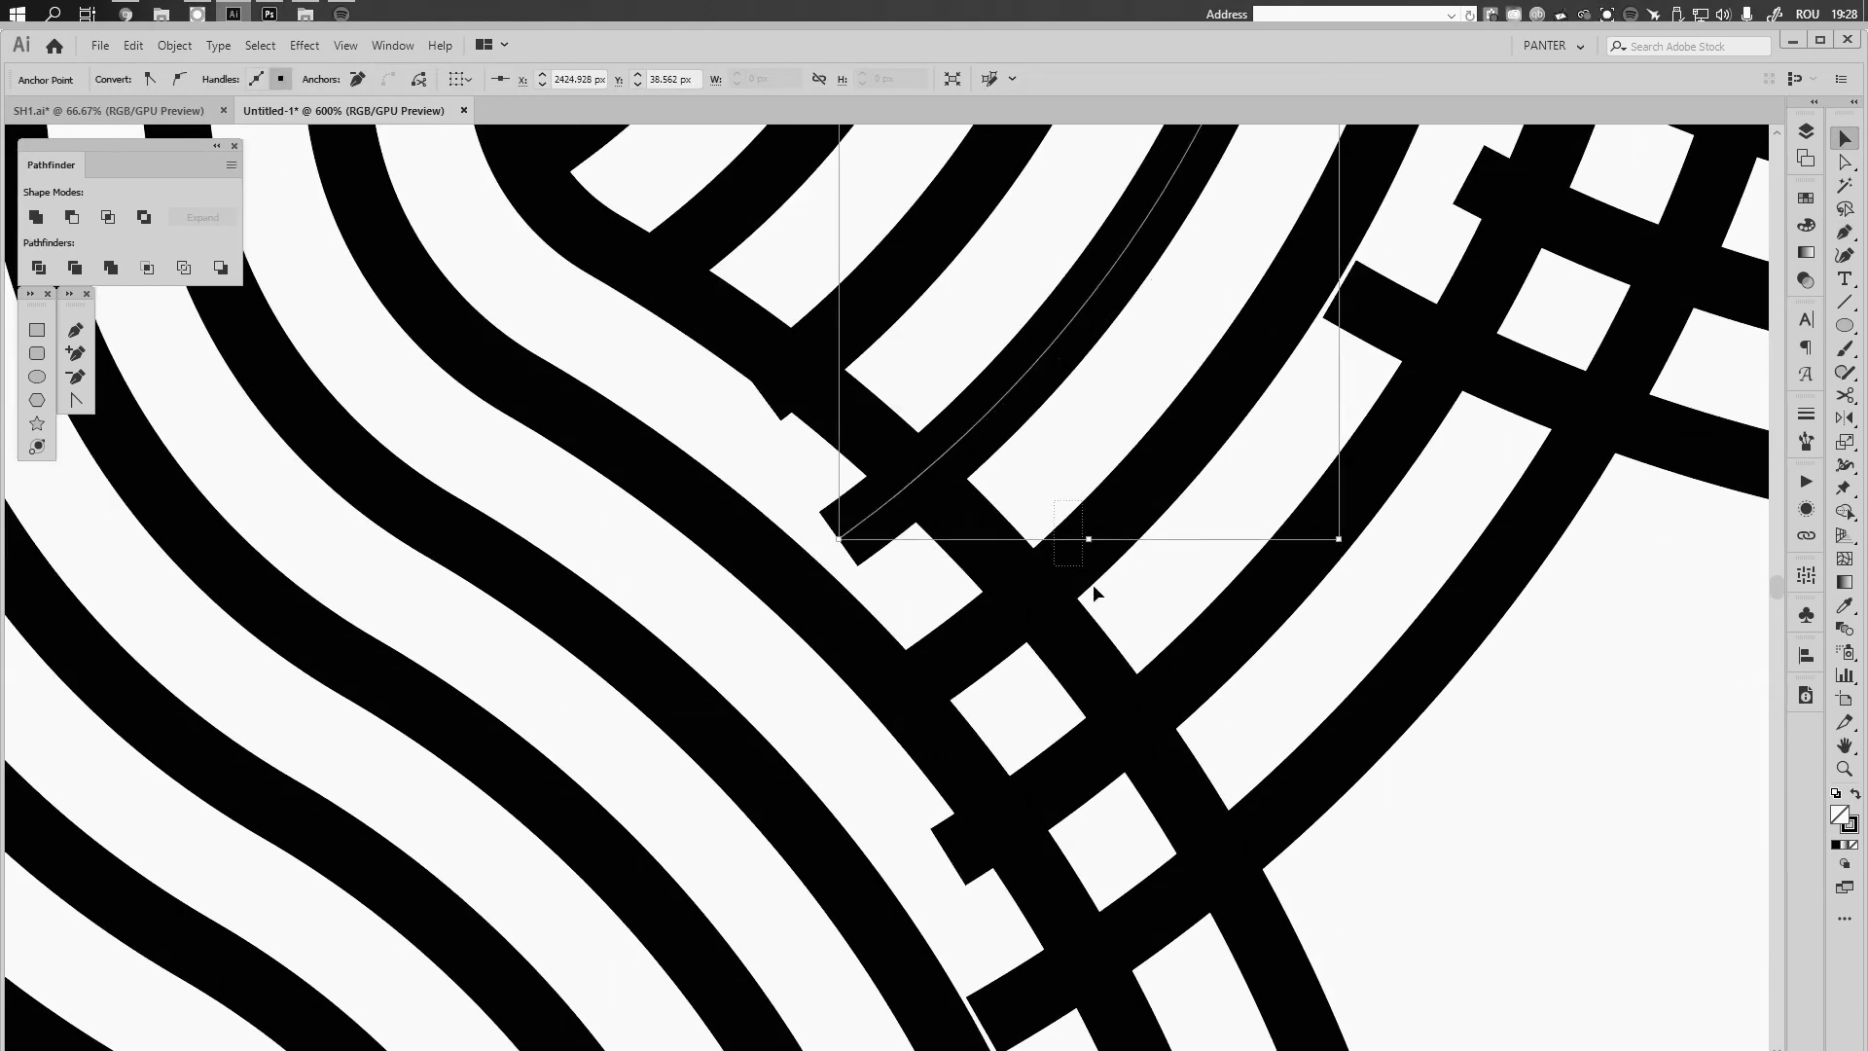
Add anchor points at the neighbouring petal's crossing on the remaining top-petal lines nearest the ring's central opening
left_click(1056, 573)
mouse_move(1094, 584)
left_mouse_down()
mouse_move(1133, 696)
mouse_move(1066, 579)
left_mouse_up()
left_click(1127, 720)
left_click_drag(1143, 628, 1181, 684)
left_click(1158, 720)
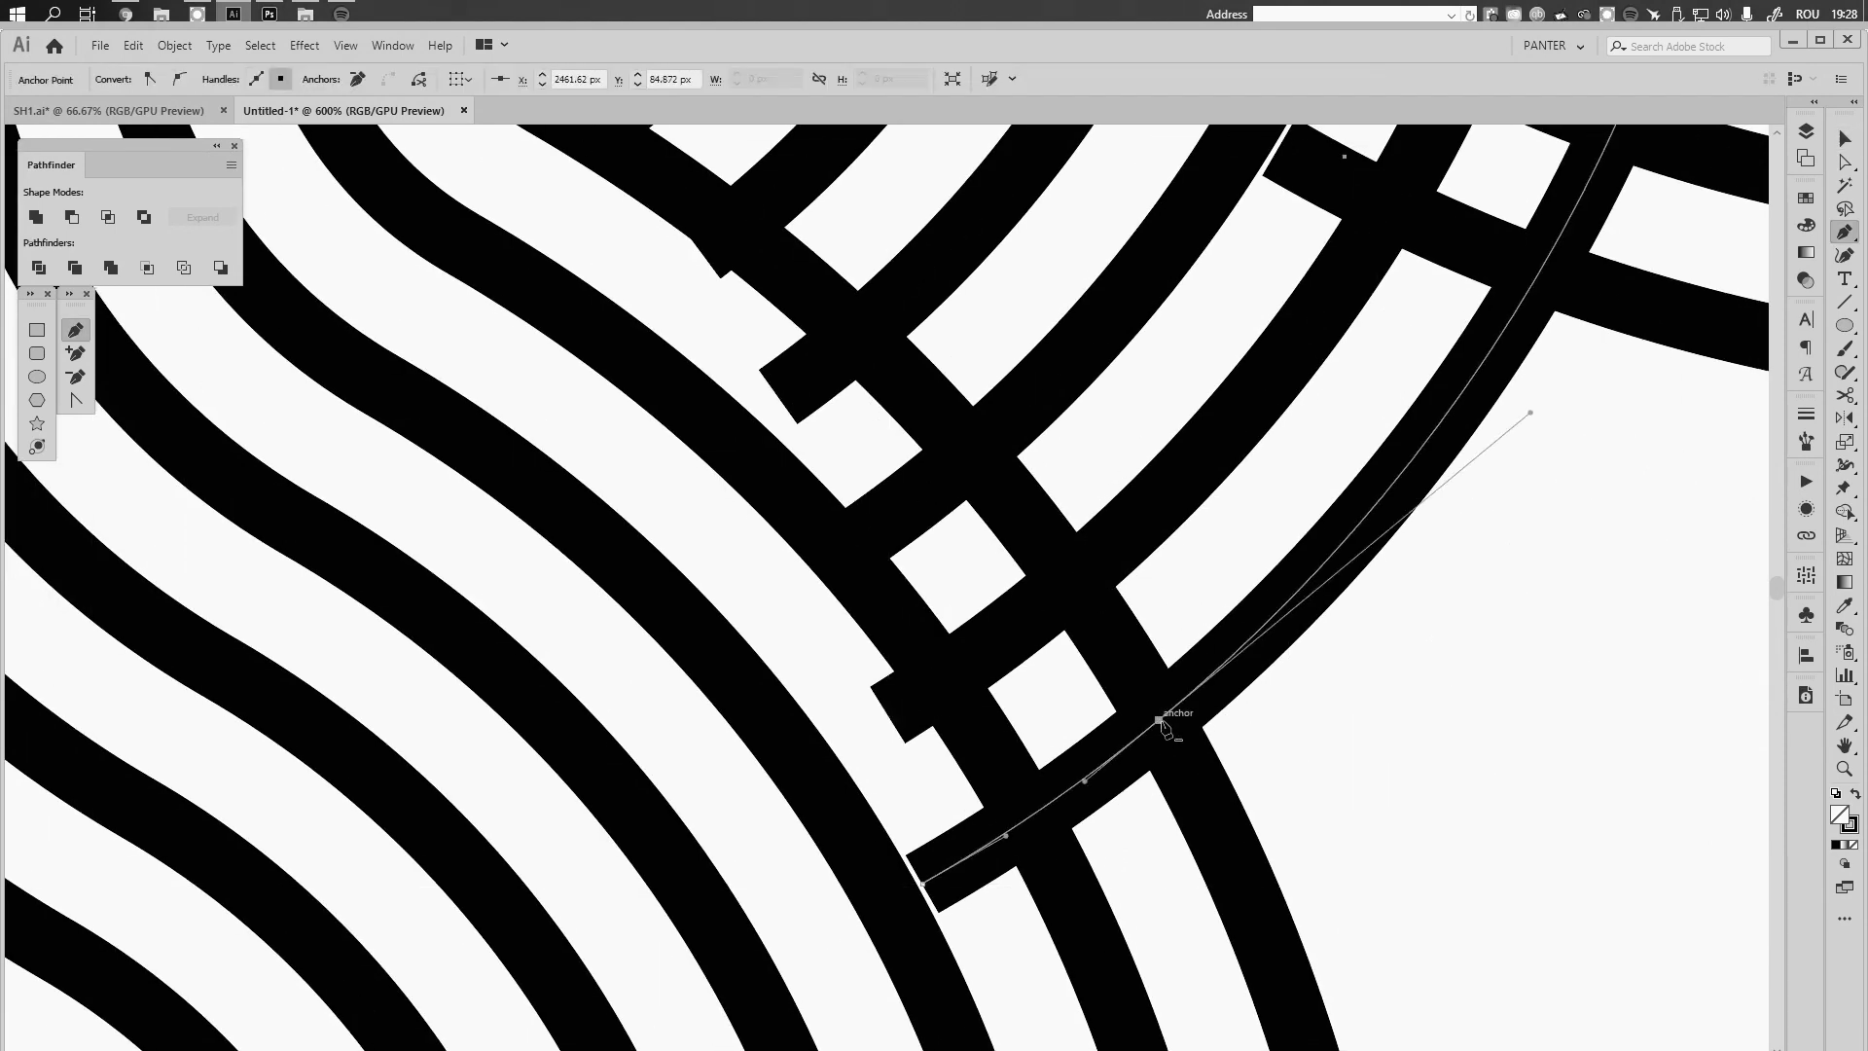
key("v")
left_click(1401, 685)
Trim the lower ends of the four top-petal lines nearest the central opening by deleting their end anchors
scroll(1411, 683, "down", 2)
left_click_drag(1457, 527, 1236, 658)
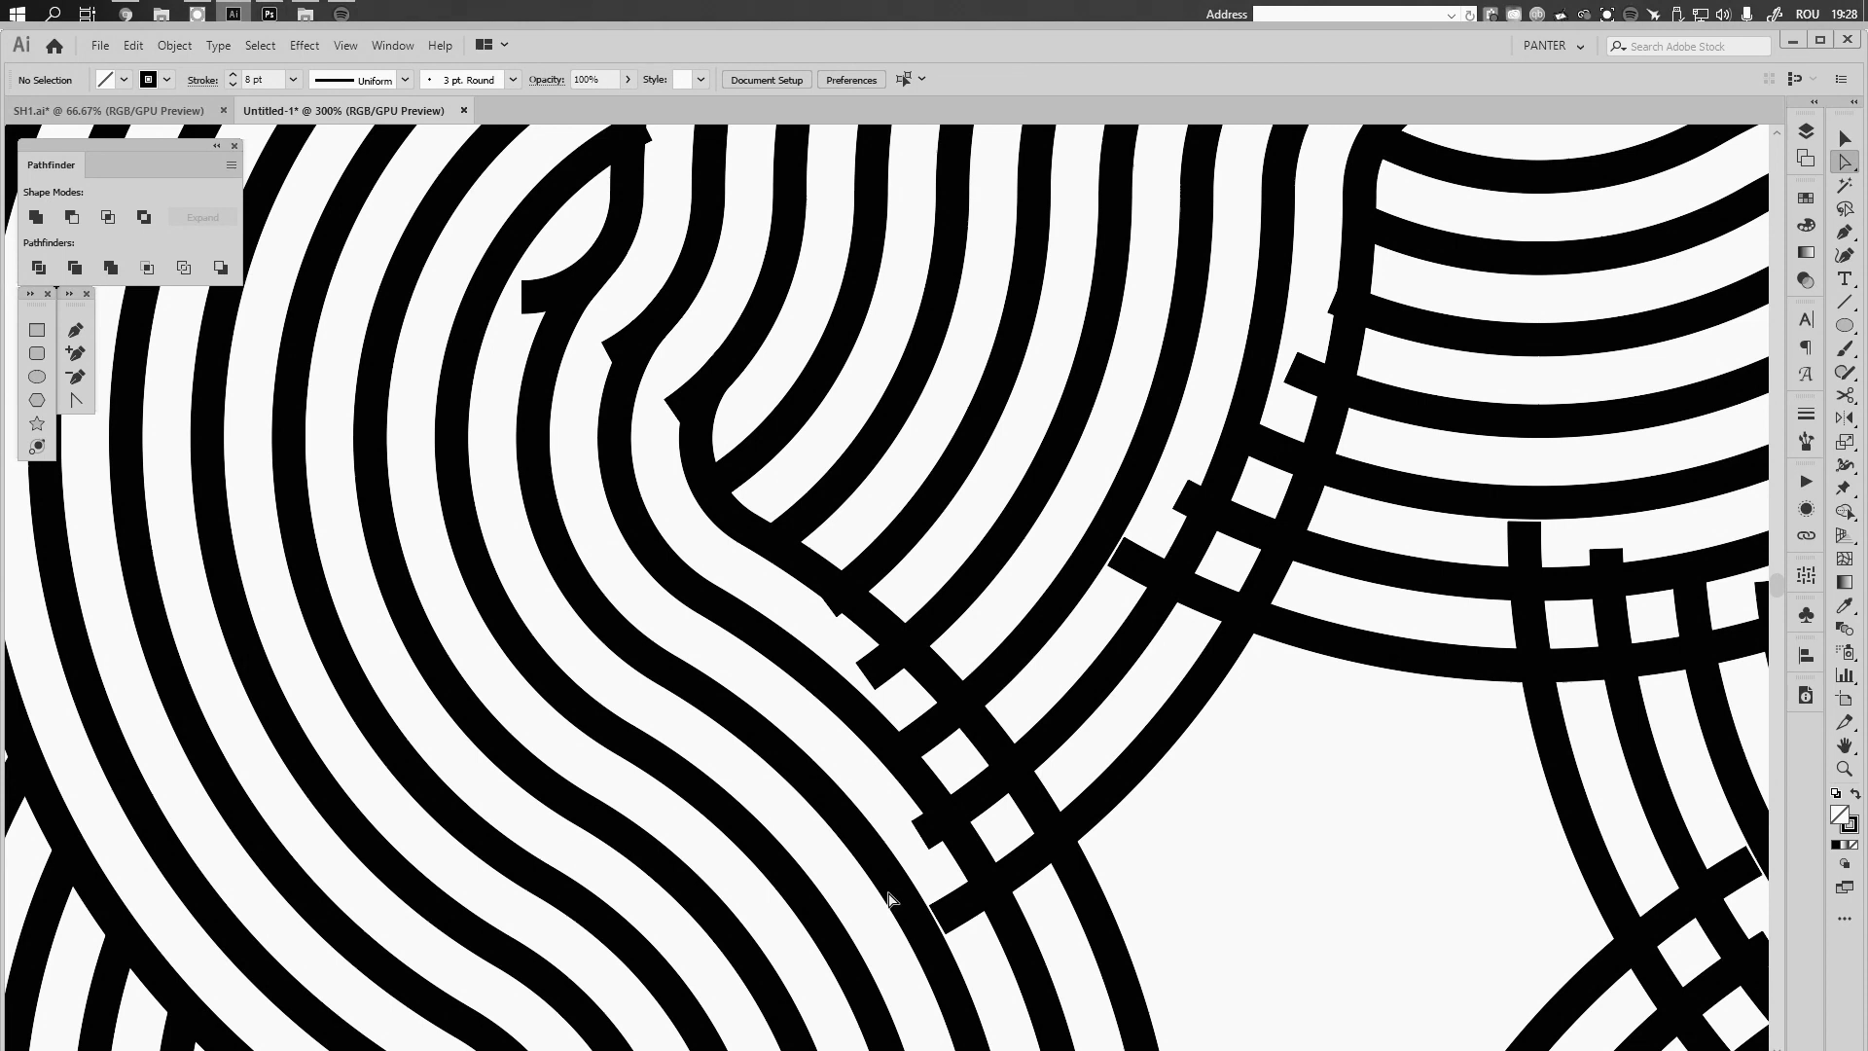
left_click_drag(888, 897, 926, 847)
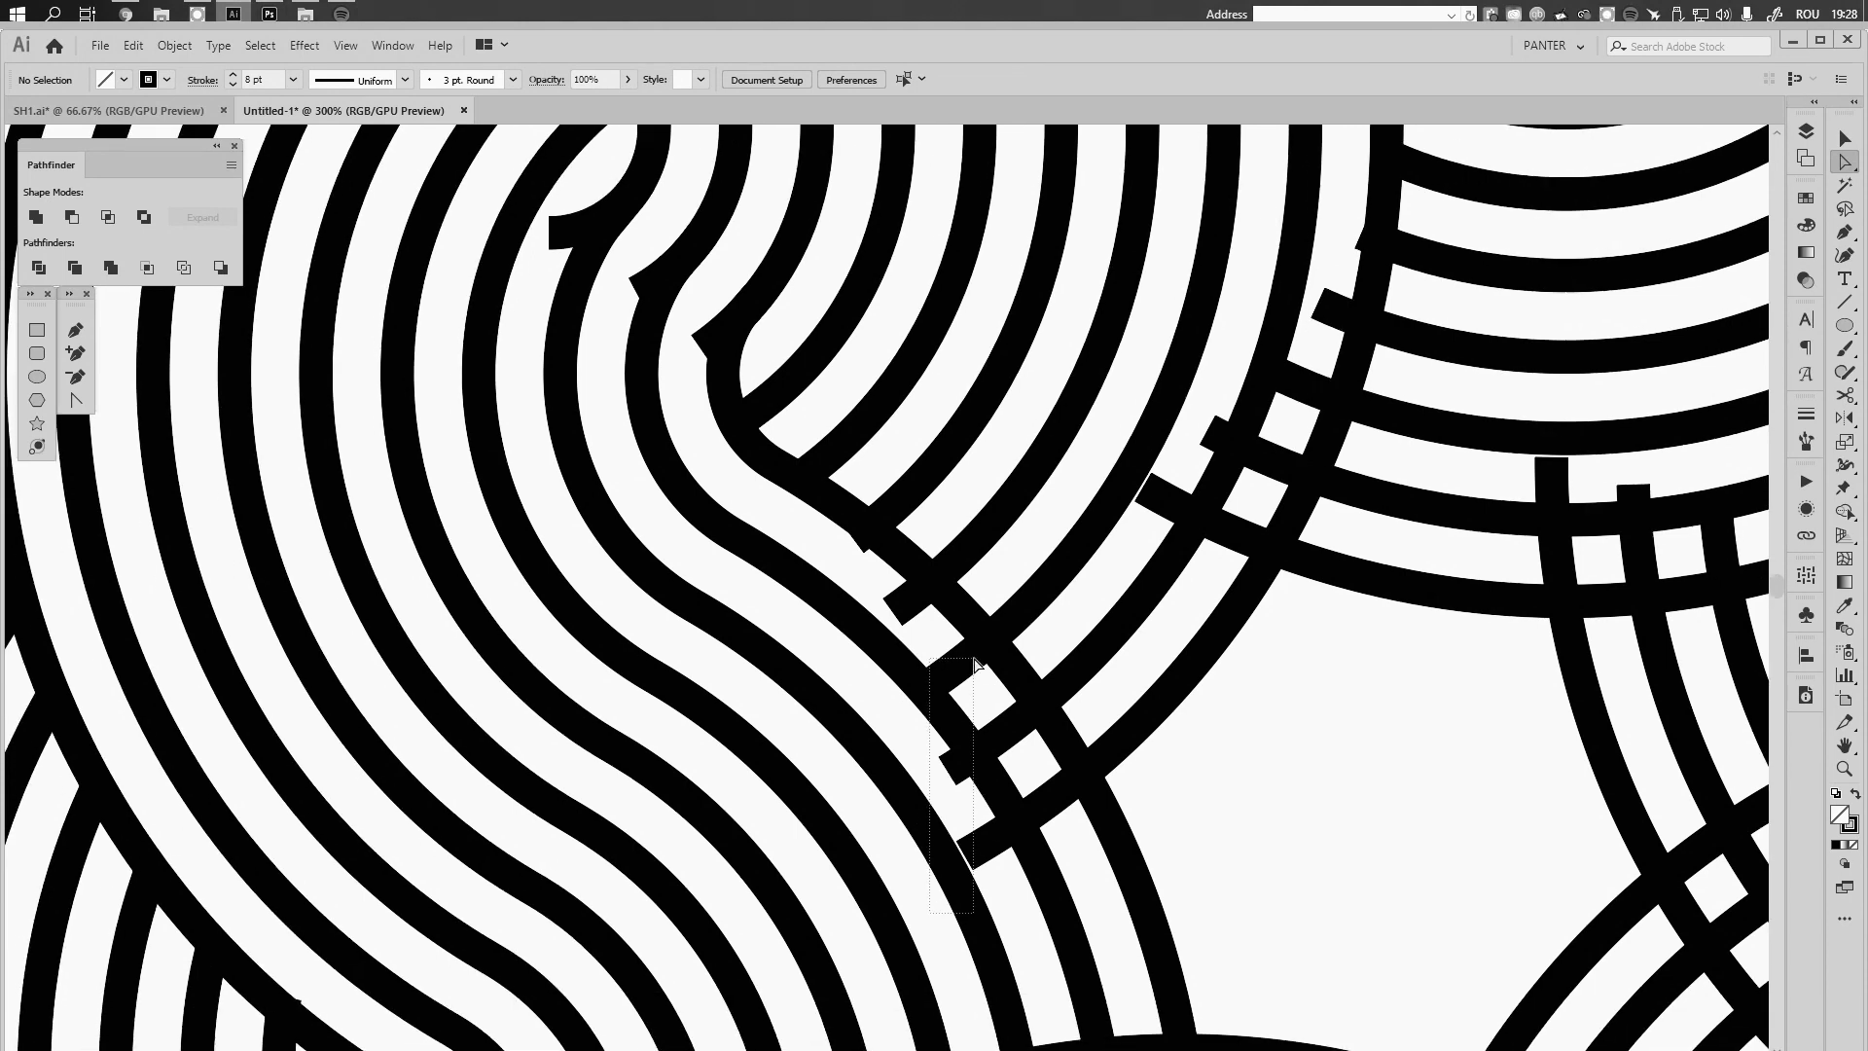
left_click_drag(975, 663, 976, 663)
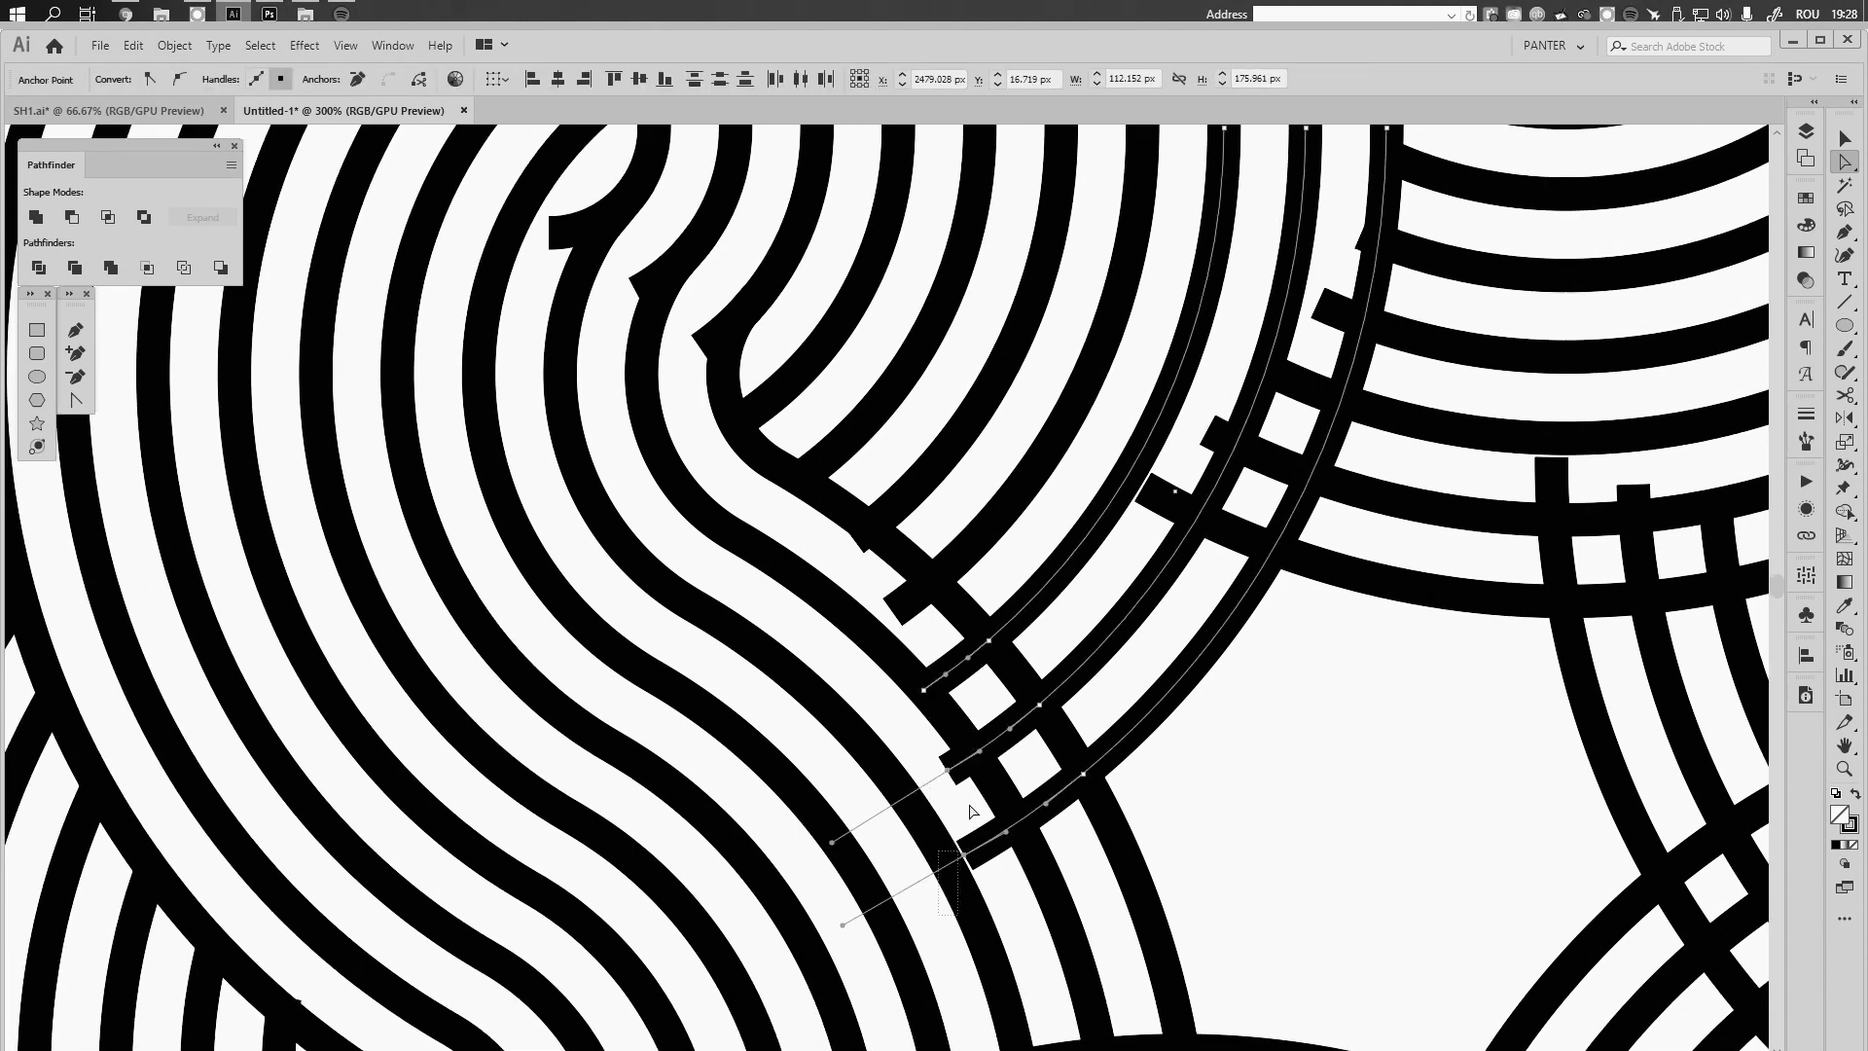
left_click_drag(992, 752, 992, 753)
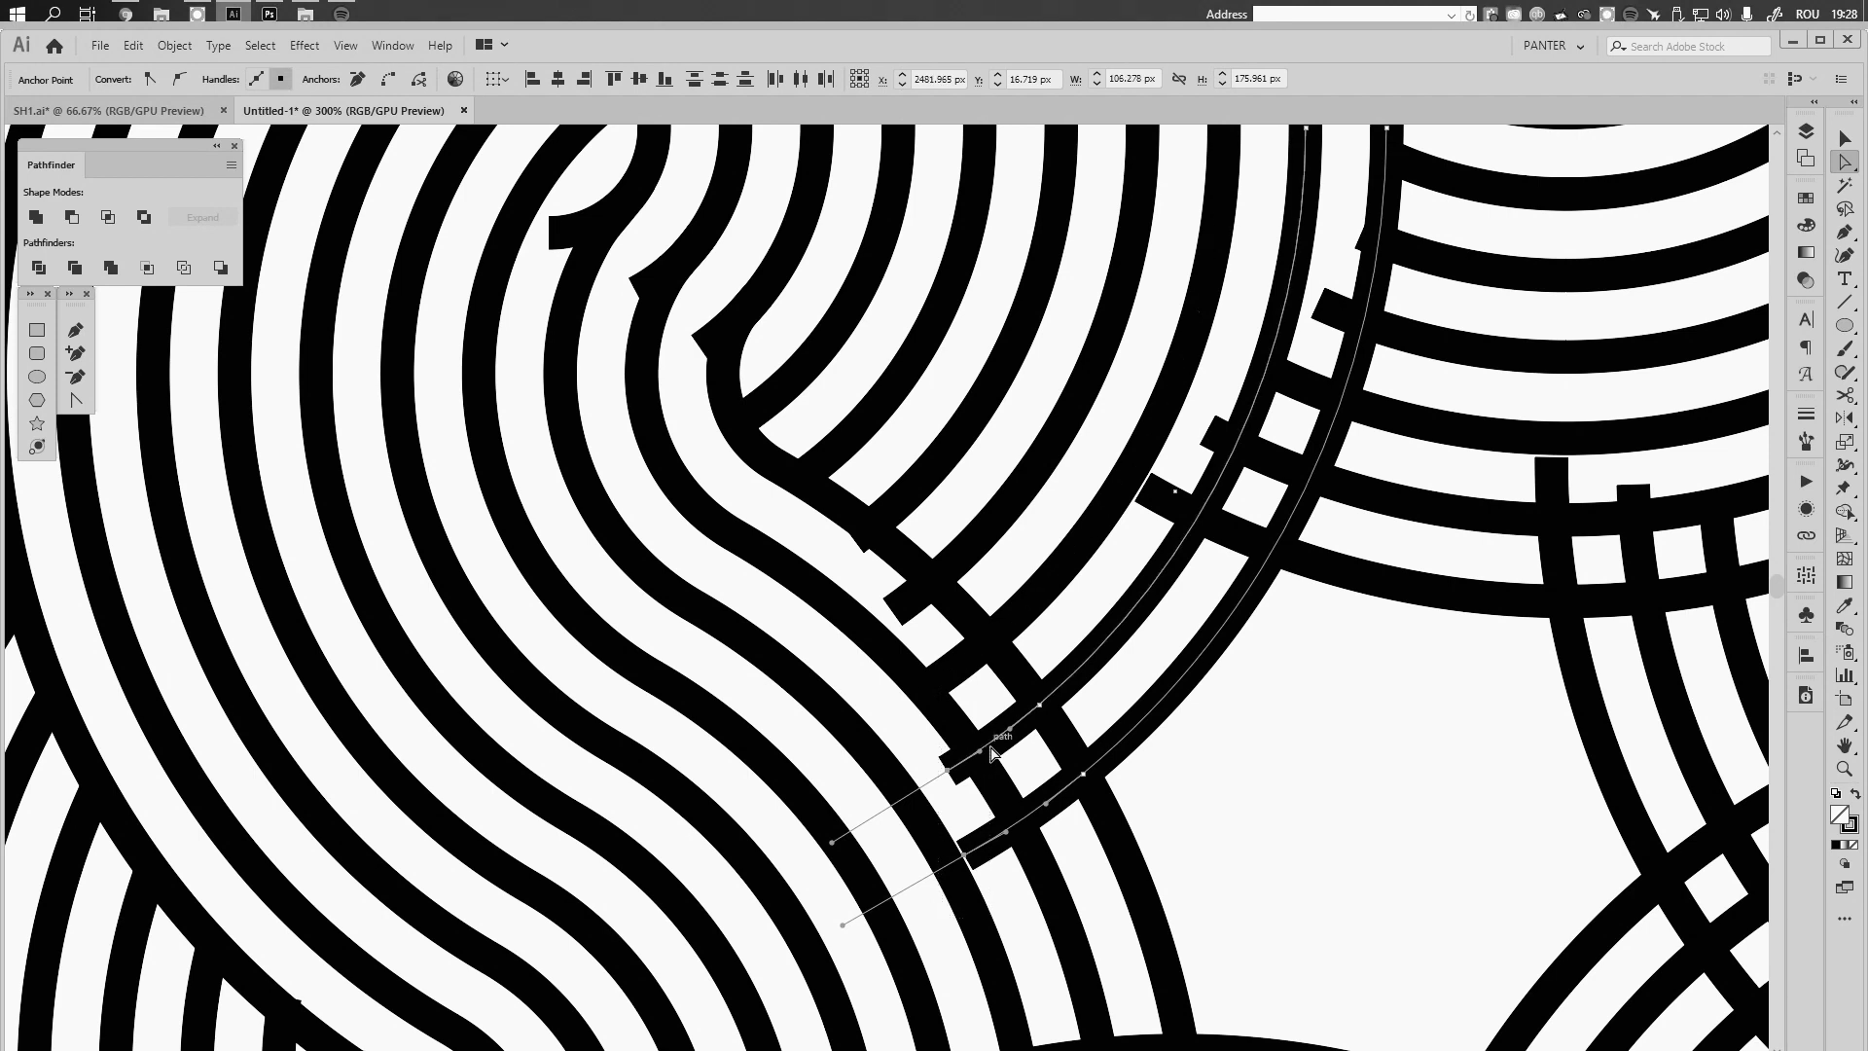
key("Delete")
left_click_drag(925, 687, 948, 664)
key("Delete")
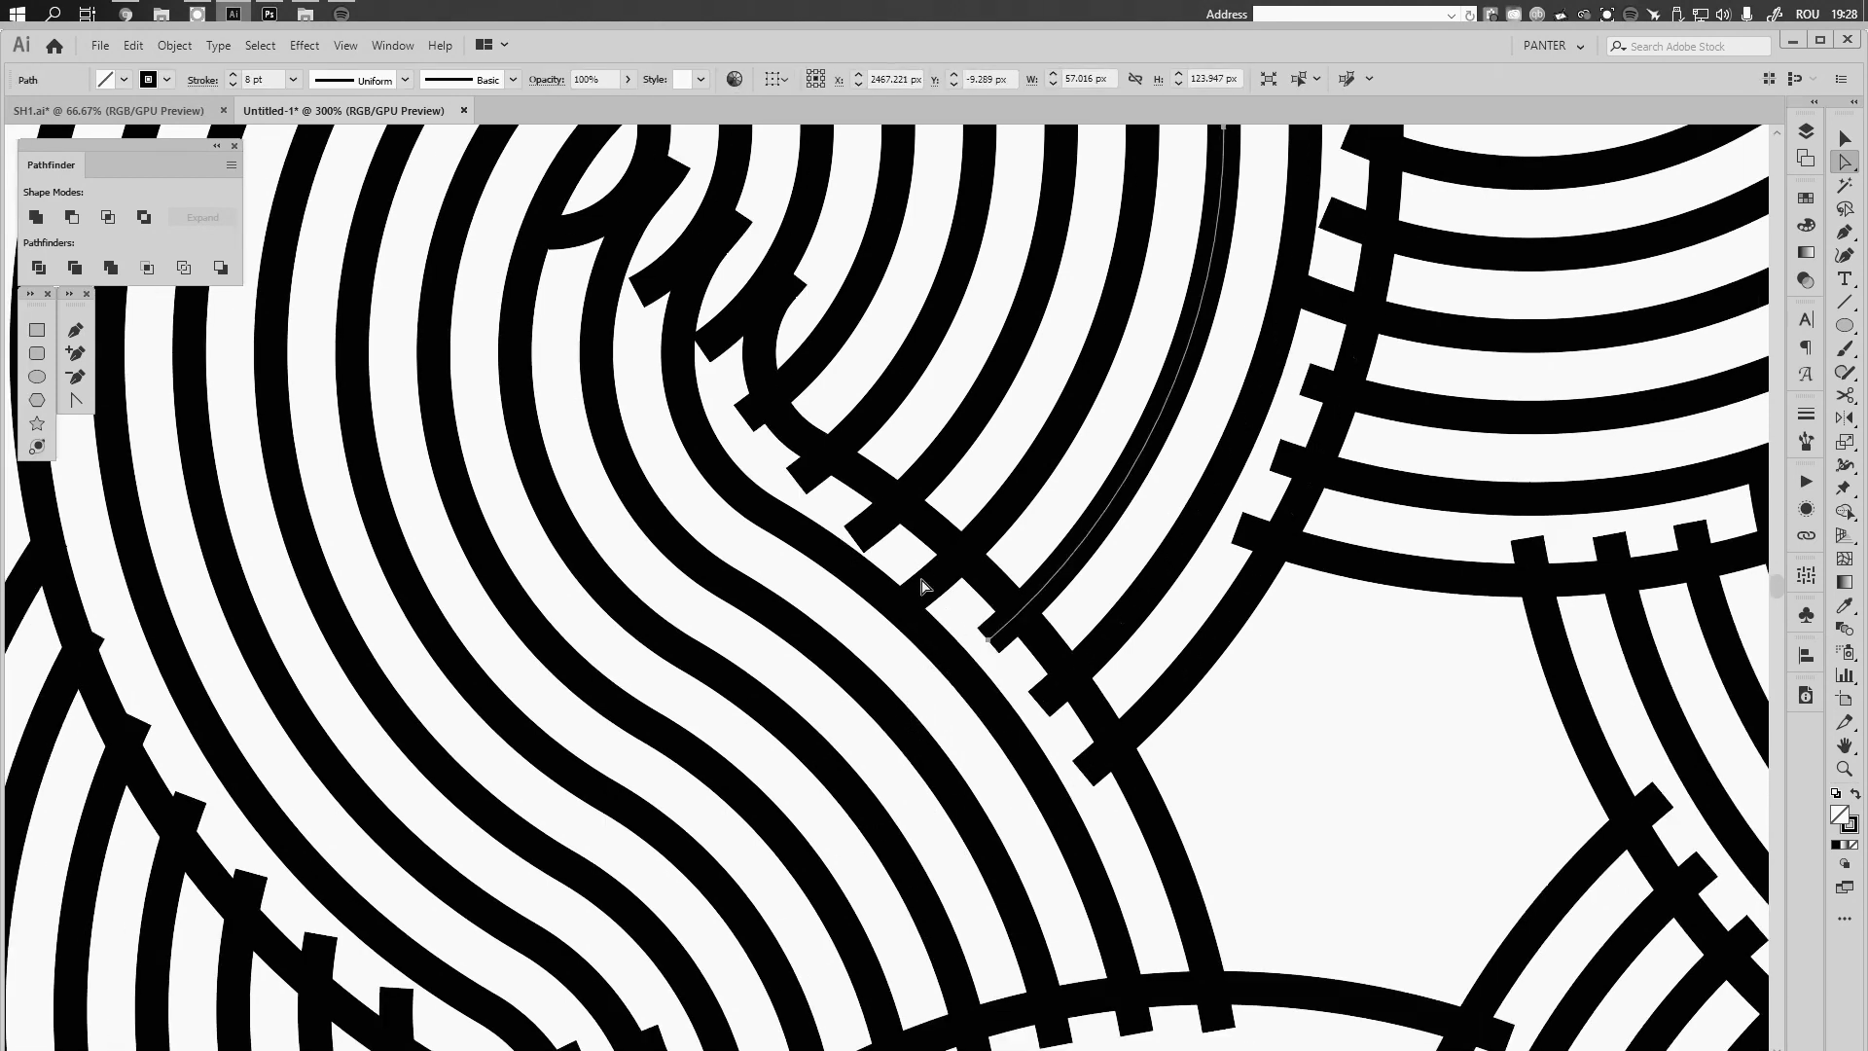
left_click_drag(923, 584, 901, 615)
key("Delete")
Try to trim the lower end of the top petal's sixth line and undo the deletion
left_click_drag(867, 554, 835, 523)
key("Delete")
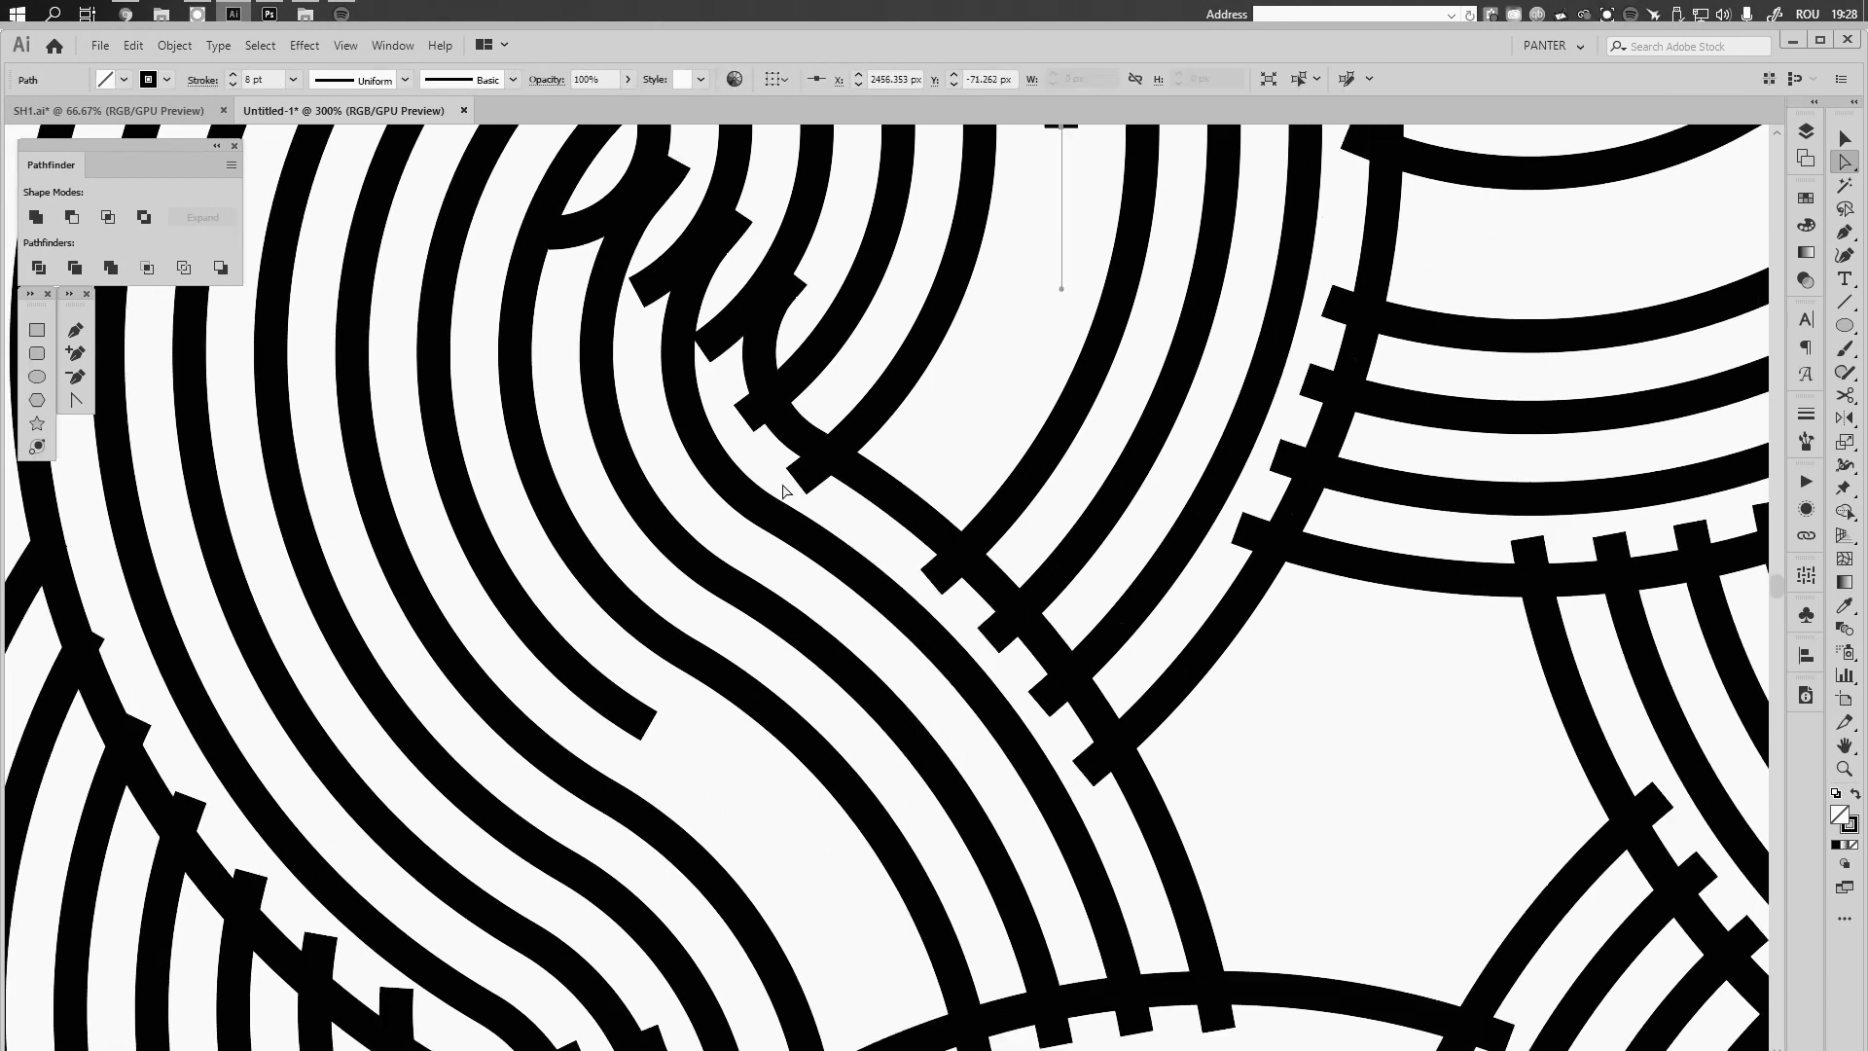
key("ctrl+z")
Trim the overshooting lower ends of the top petal's sixth, fifth and fourth lines by deleting their end anchors
scroll(806, 420, "up", 2)
left_click_drag(729, 784, 922, 640)
key("Delete")
left_click_drag(761, 517, 801, 590)
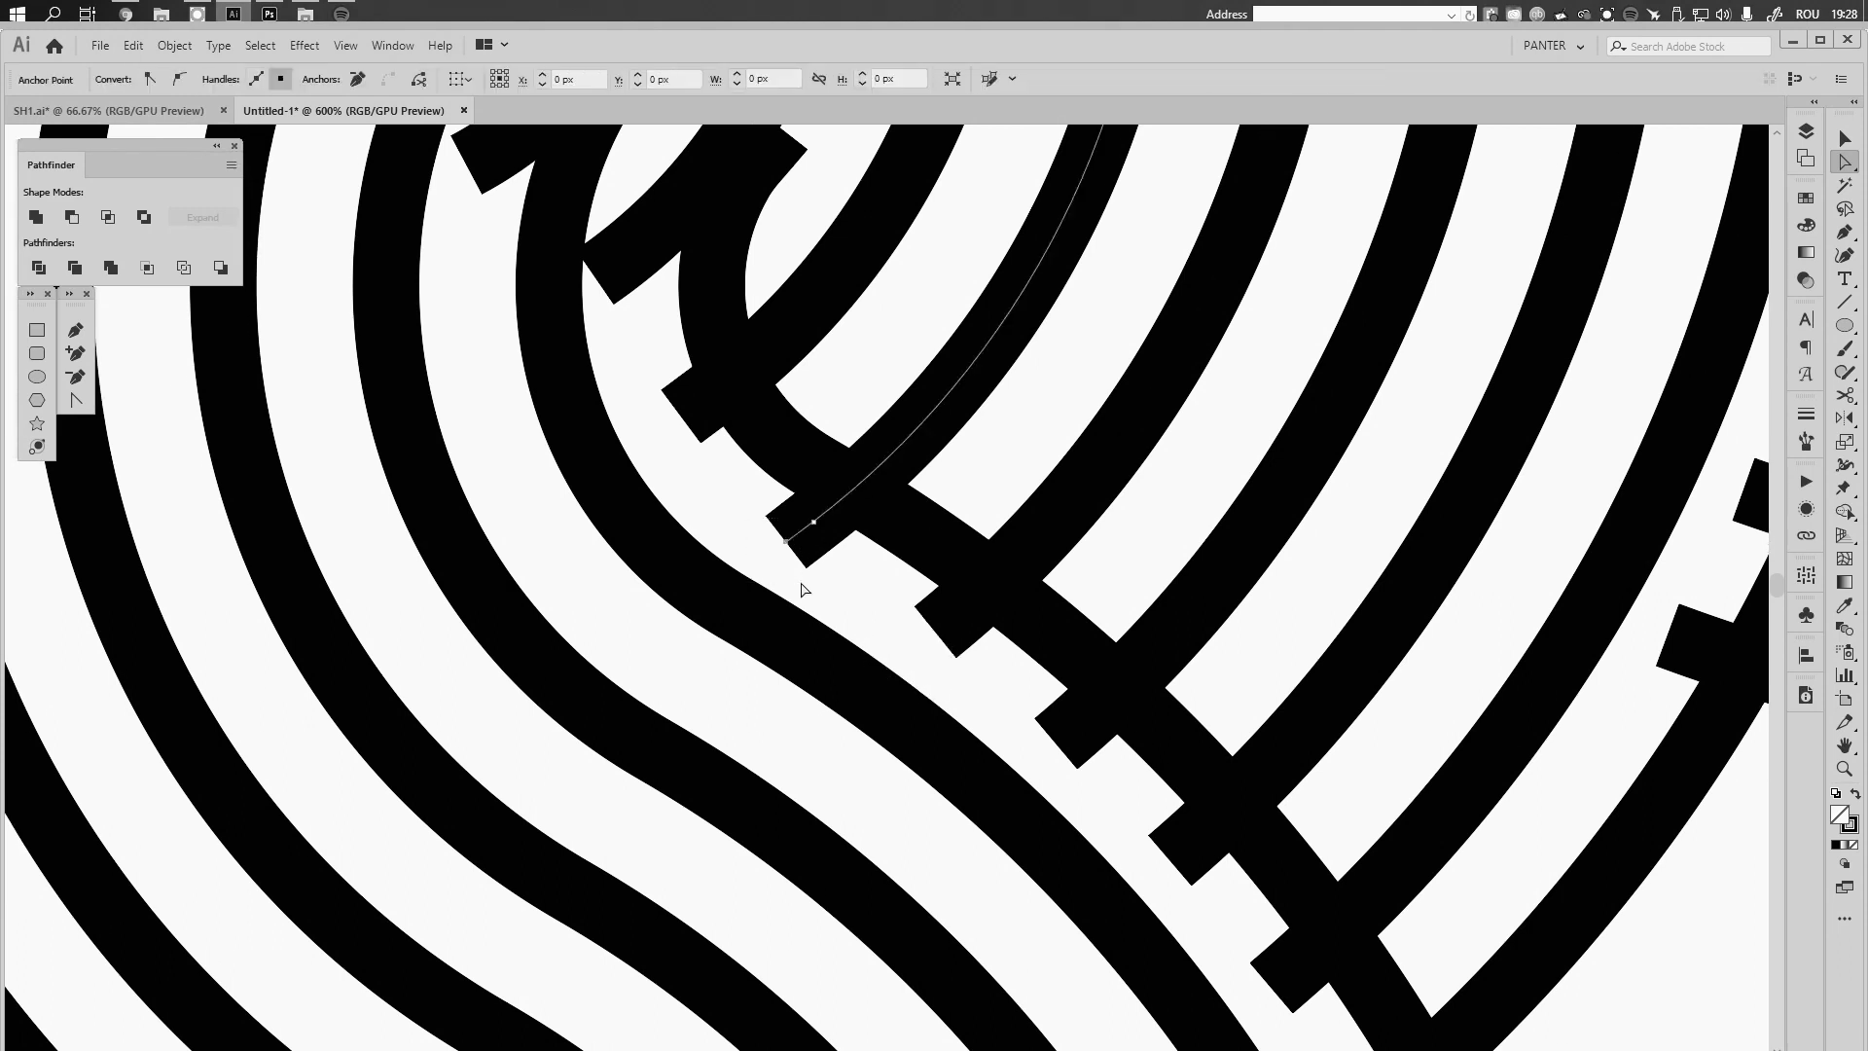
key("Delete")
left_click_drag(654, 383, 699, 442)
key("Delete")
Trim the lower ends of the top petal's third and second lines, and undo the last two excess edits
scroll(650, 376, "up", 2)
left_click_drag(578, 478, 629, 588)
key("Delete")
left_click_drag(501, 449, 436, 387)
key("Delete")
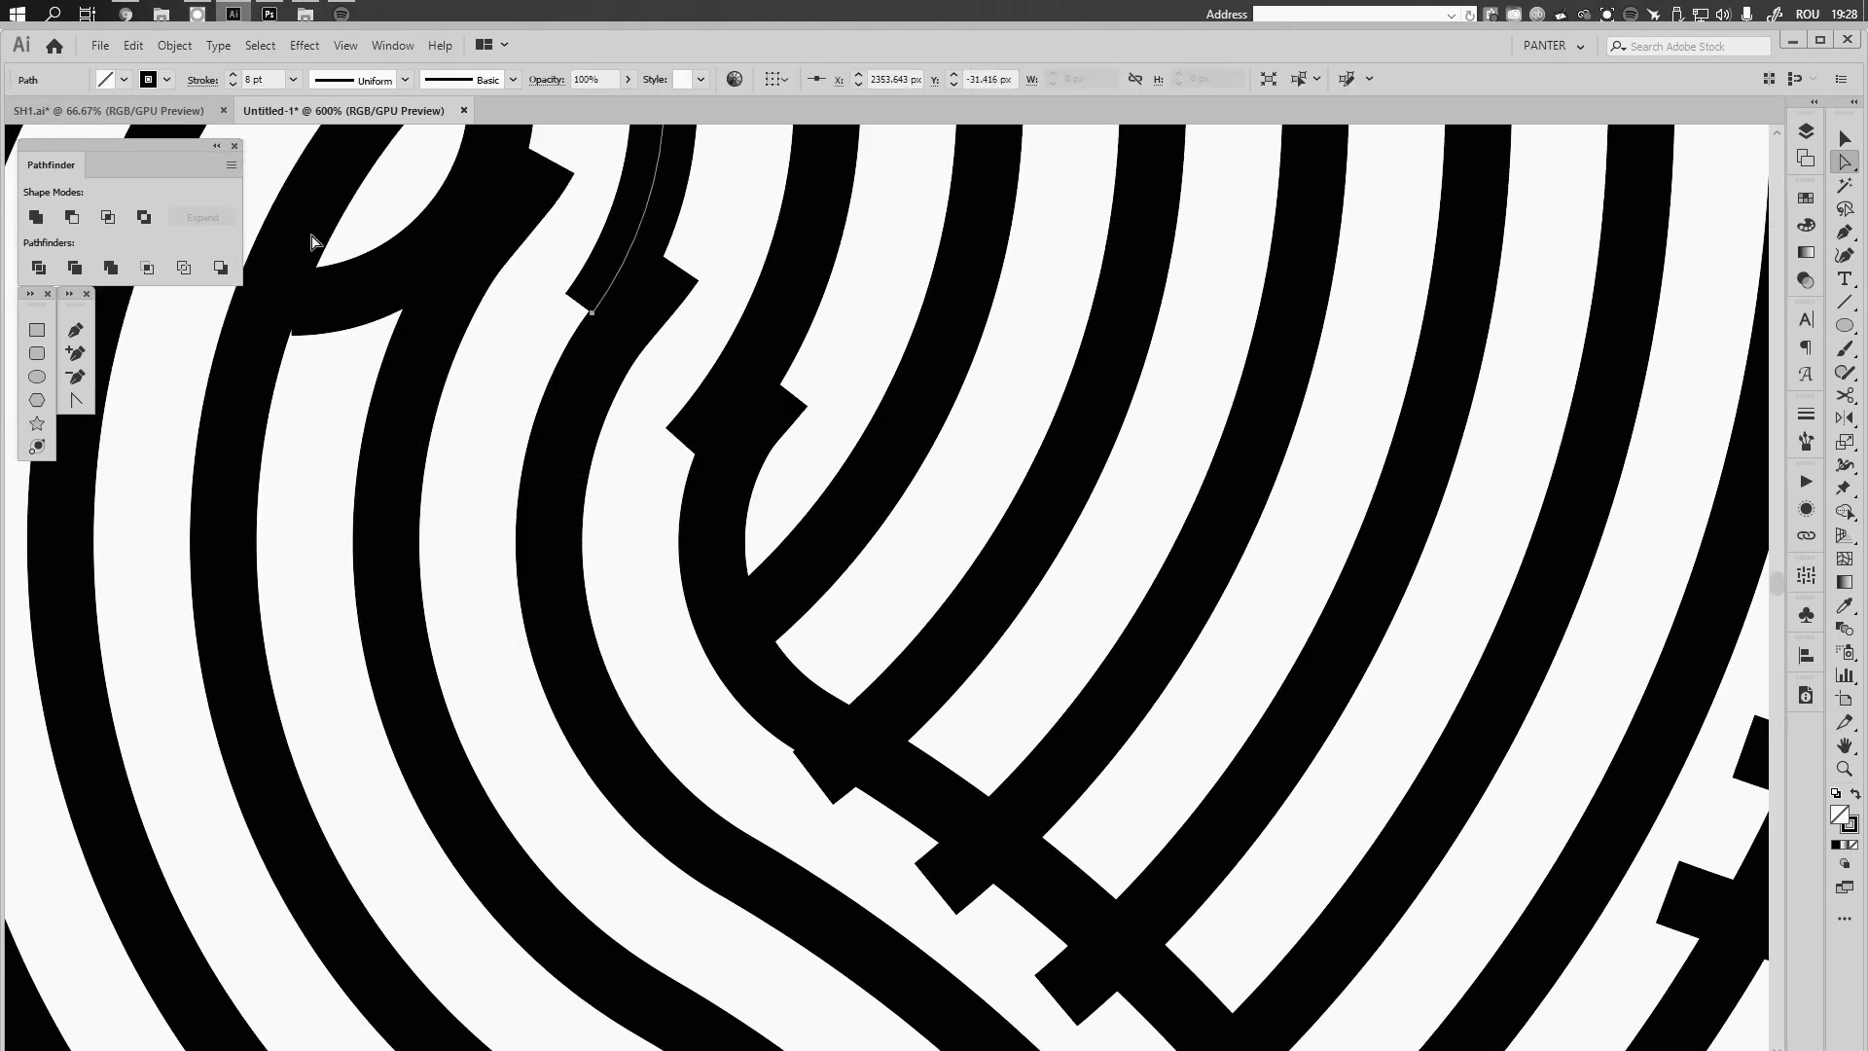
key("ctrl+z")
key("ctrl+z")
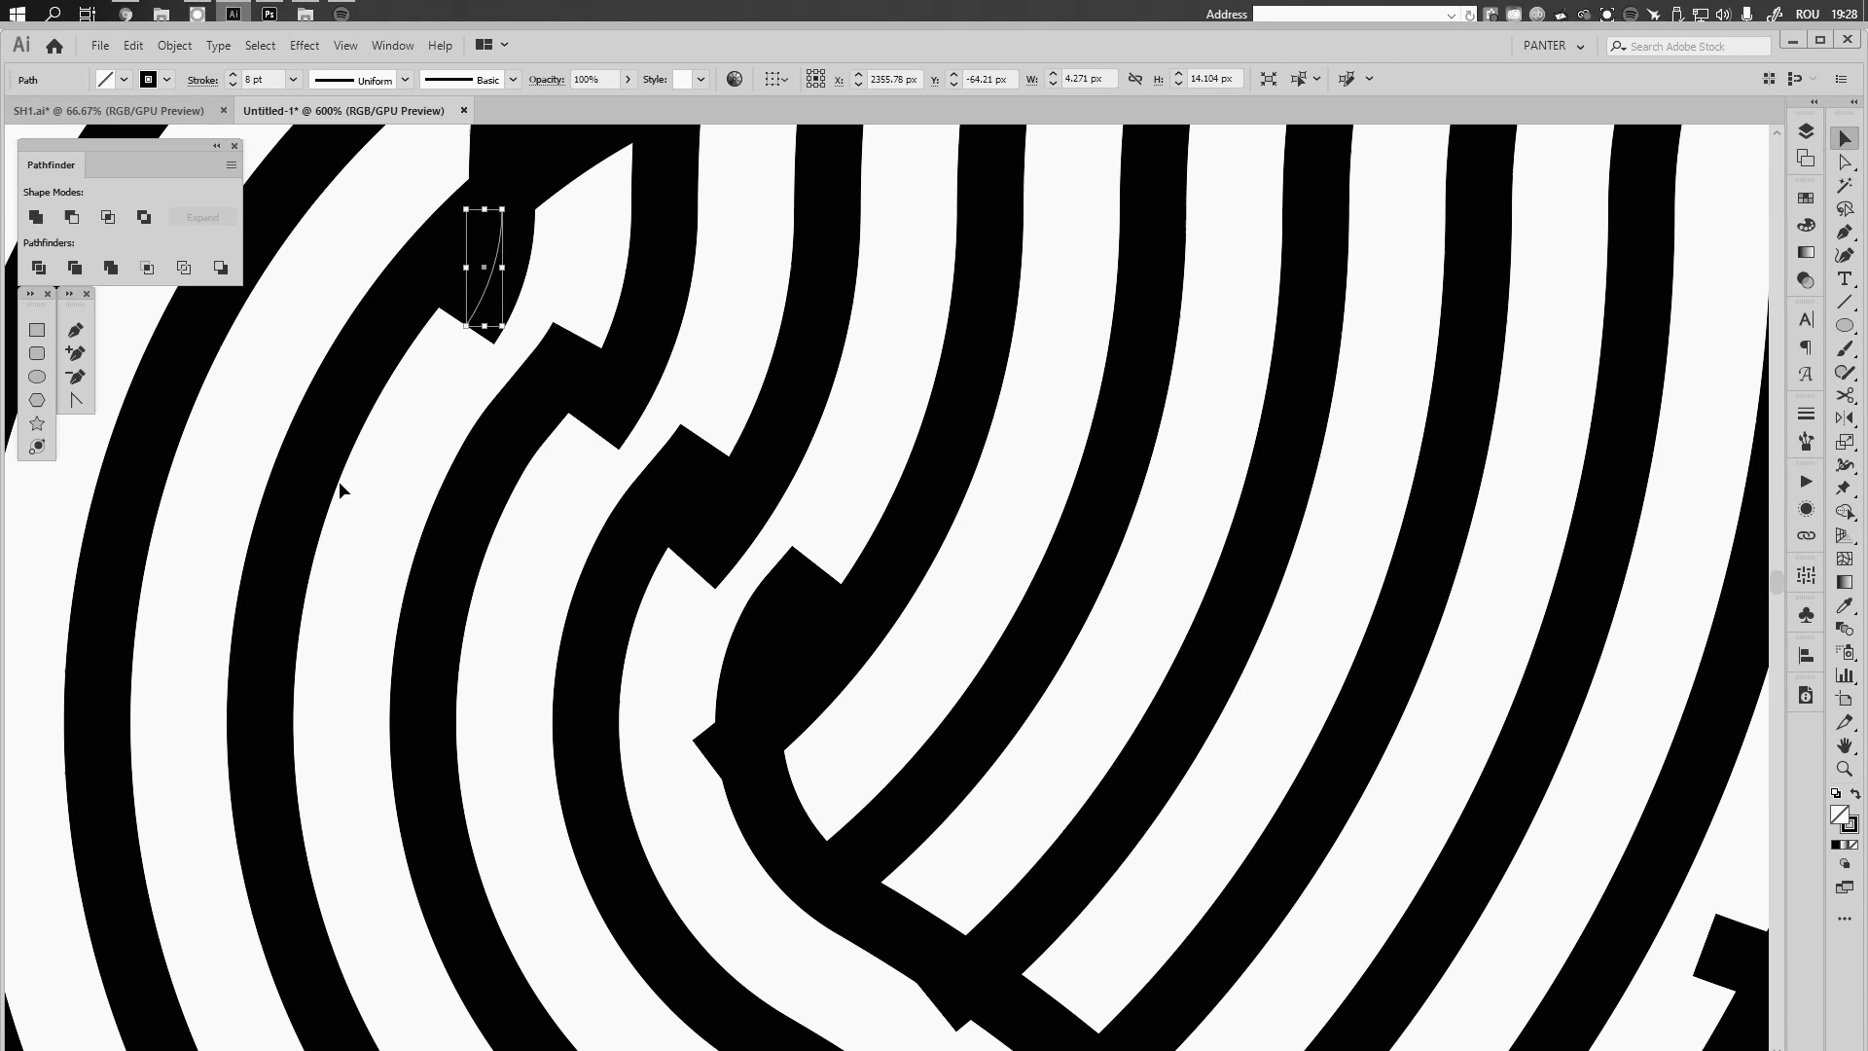
Reopen the Transform effect of the top petal's line group and test small changes to its horizontal move
scroll(339, 487, "down", 5)
left_click_drag(362, 445, 488, 450)
left_click(1251, 364)
scroll(1064, 387, "up", 1)
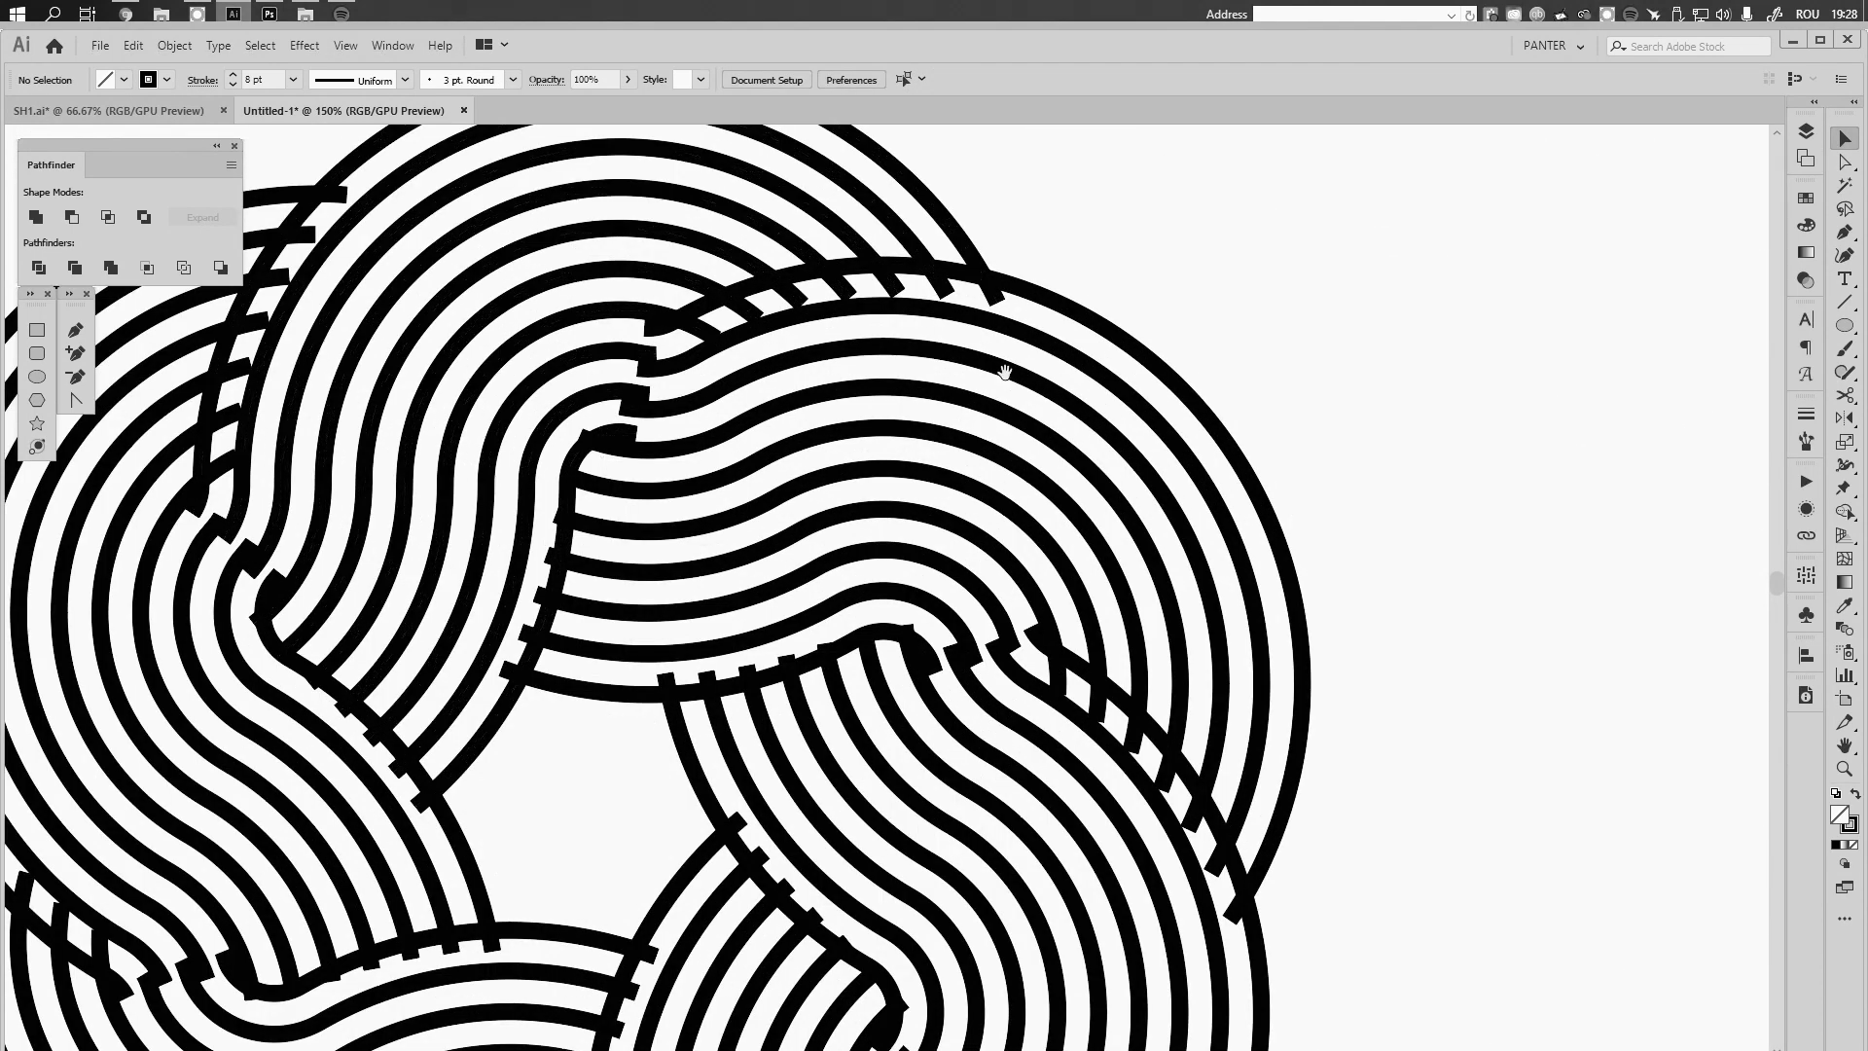
scroll(1005, 372, "down", 2)
left_click(942, 374)
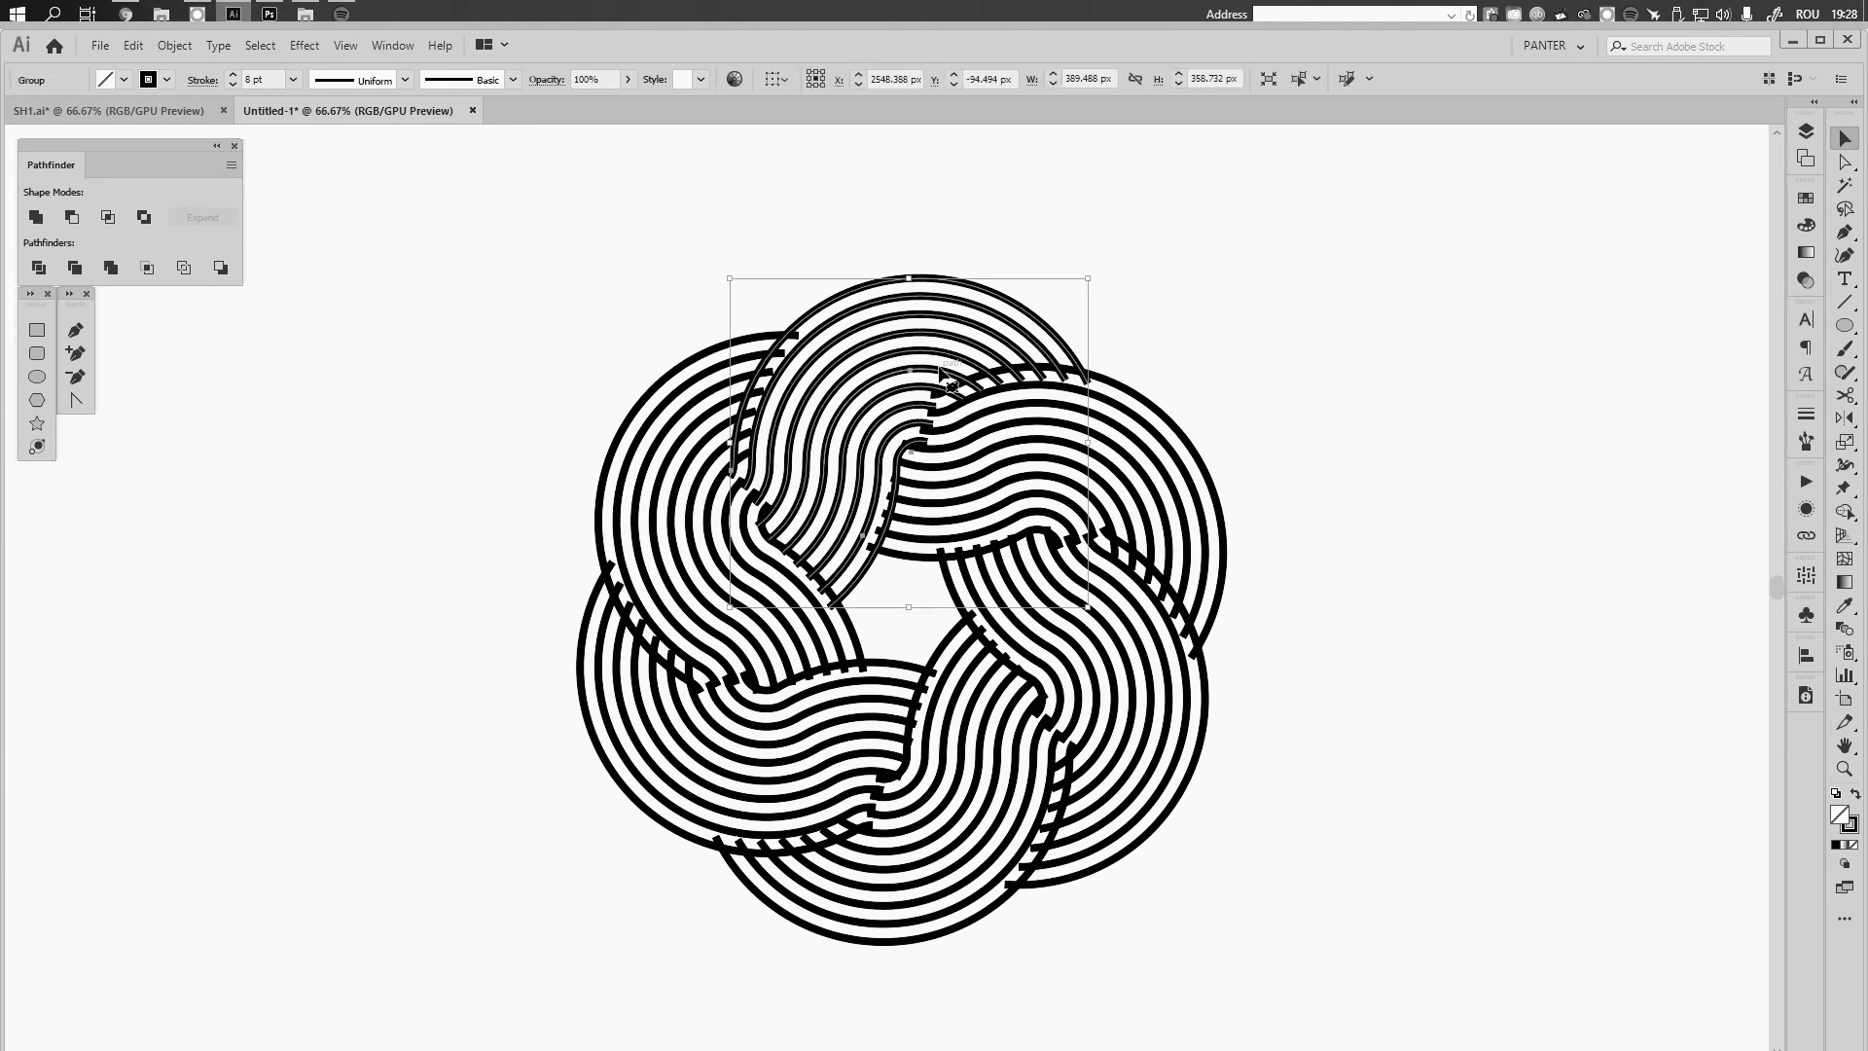
scroll(942, 373, "down", 1)
left_click(1809, 507)
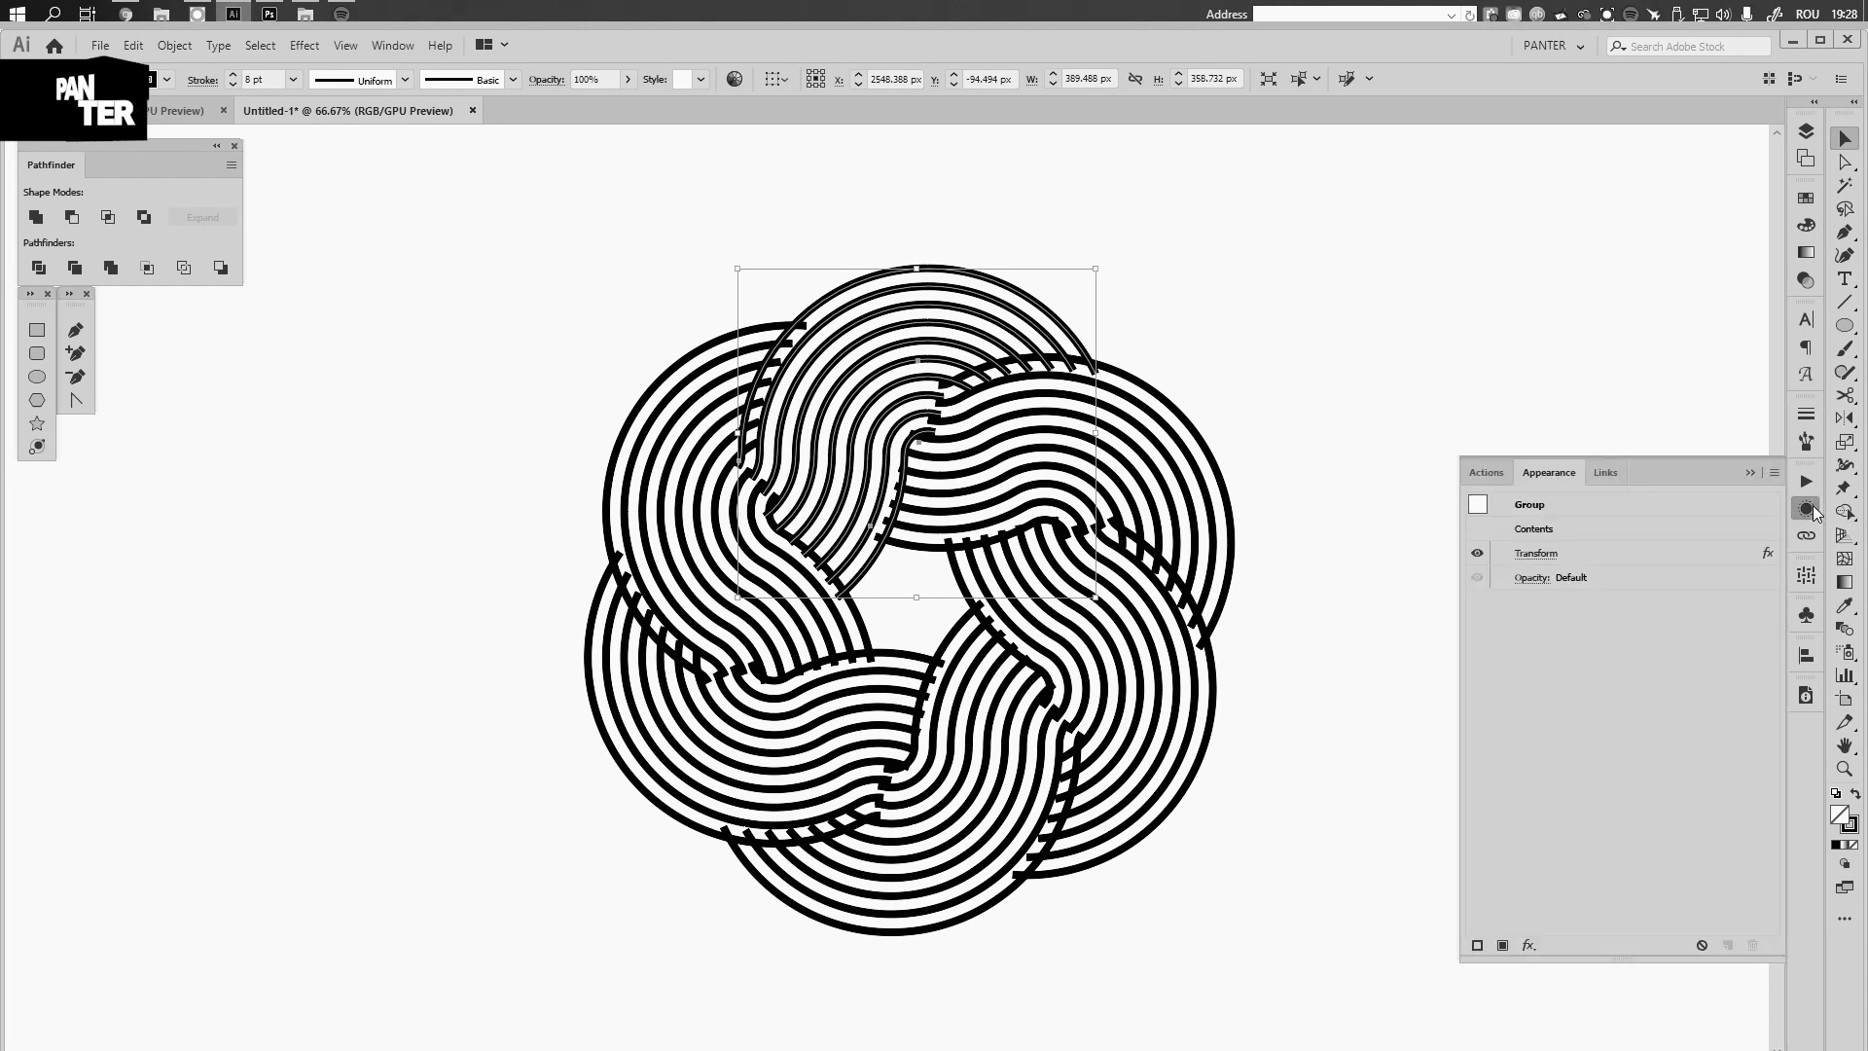
left_click(1538, 554)
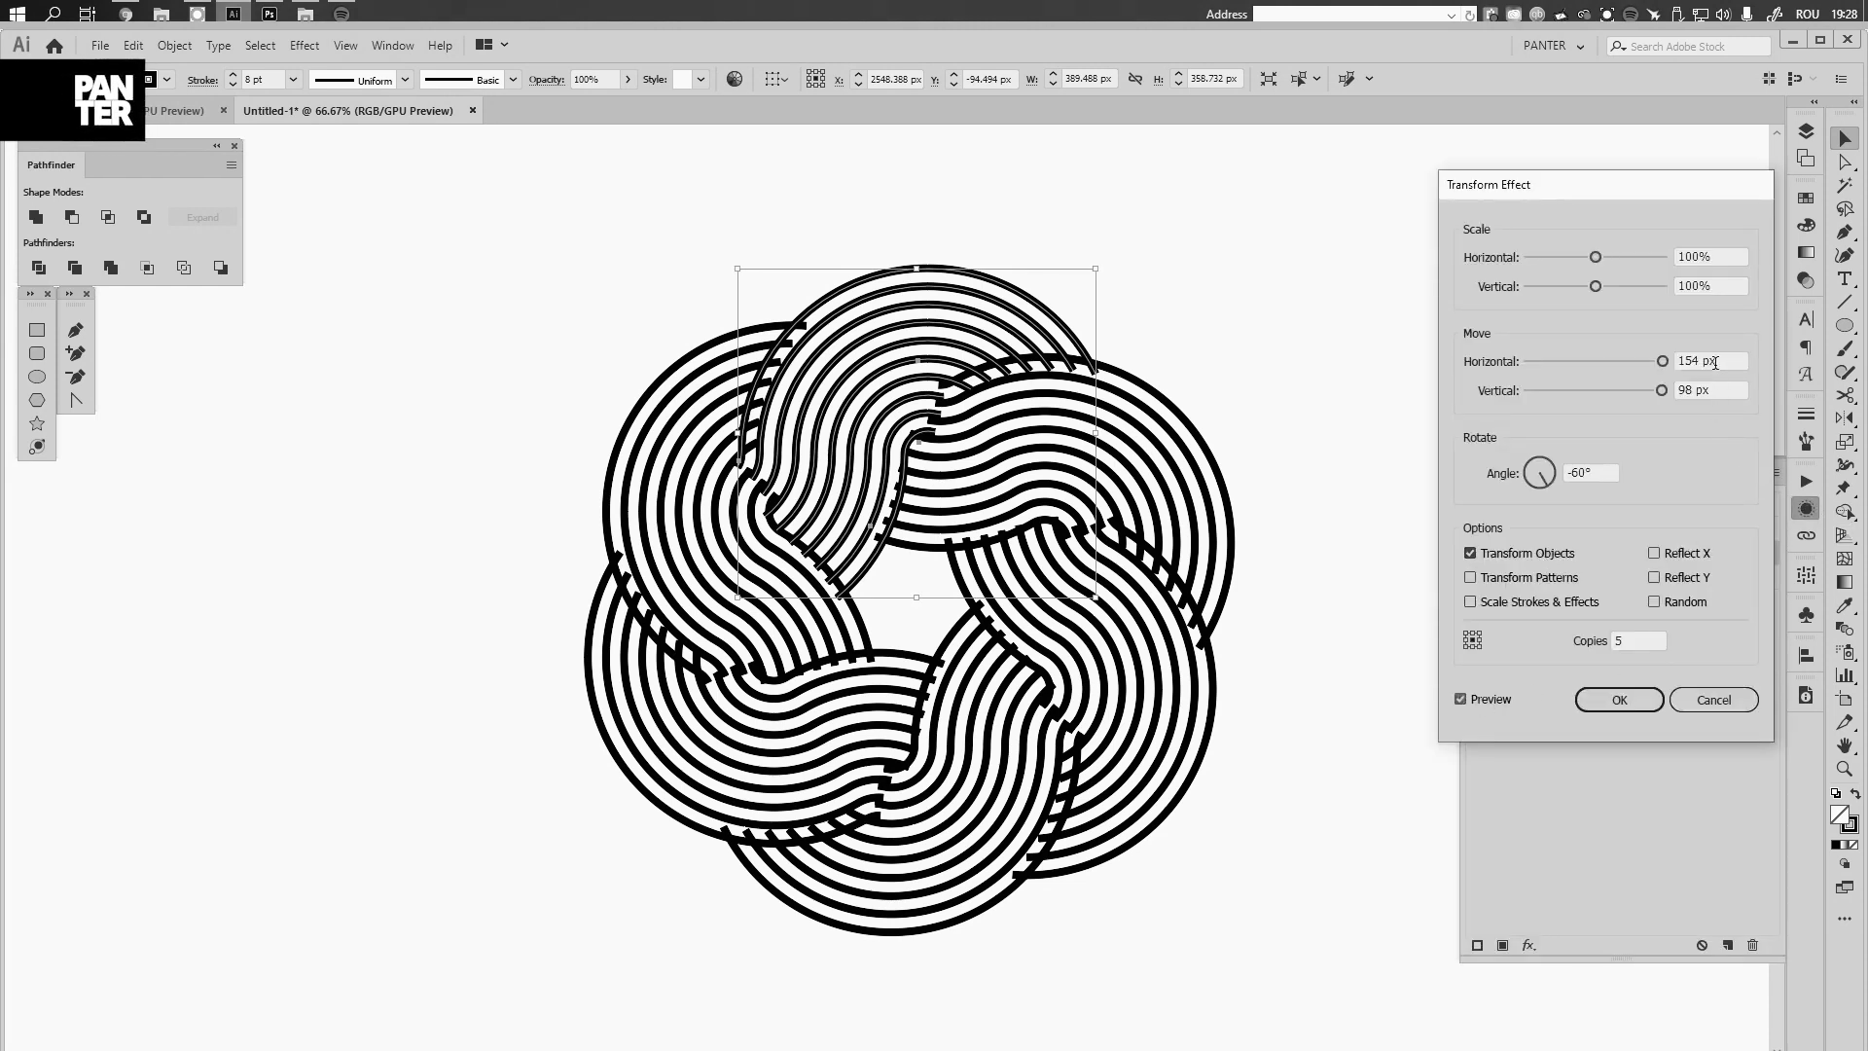
key("Up")
key("Down")
key("Up")
key("Down")
Set the Transform effect's vertical move to 110 px
double_click(1705, 390)
key("Up")
key("Up")
key("Up")
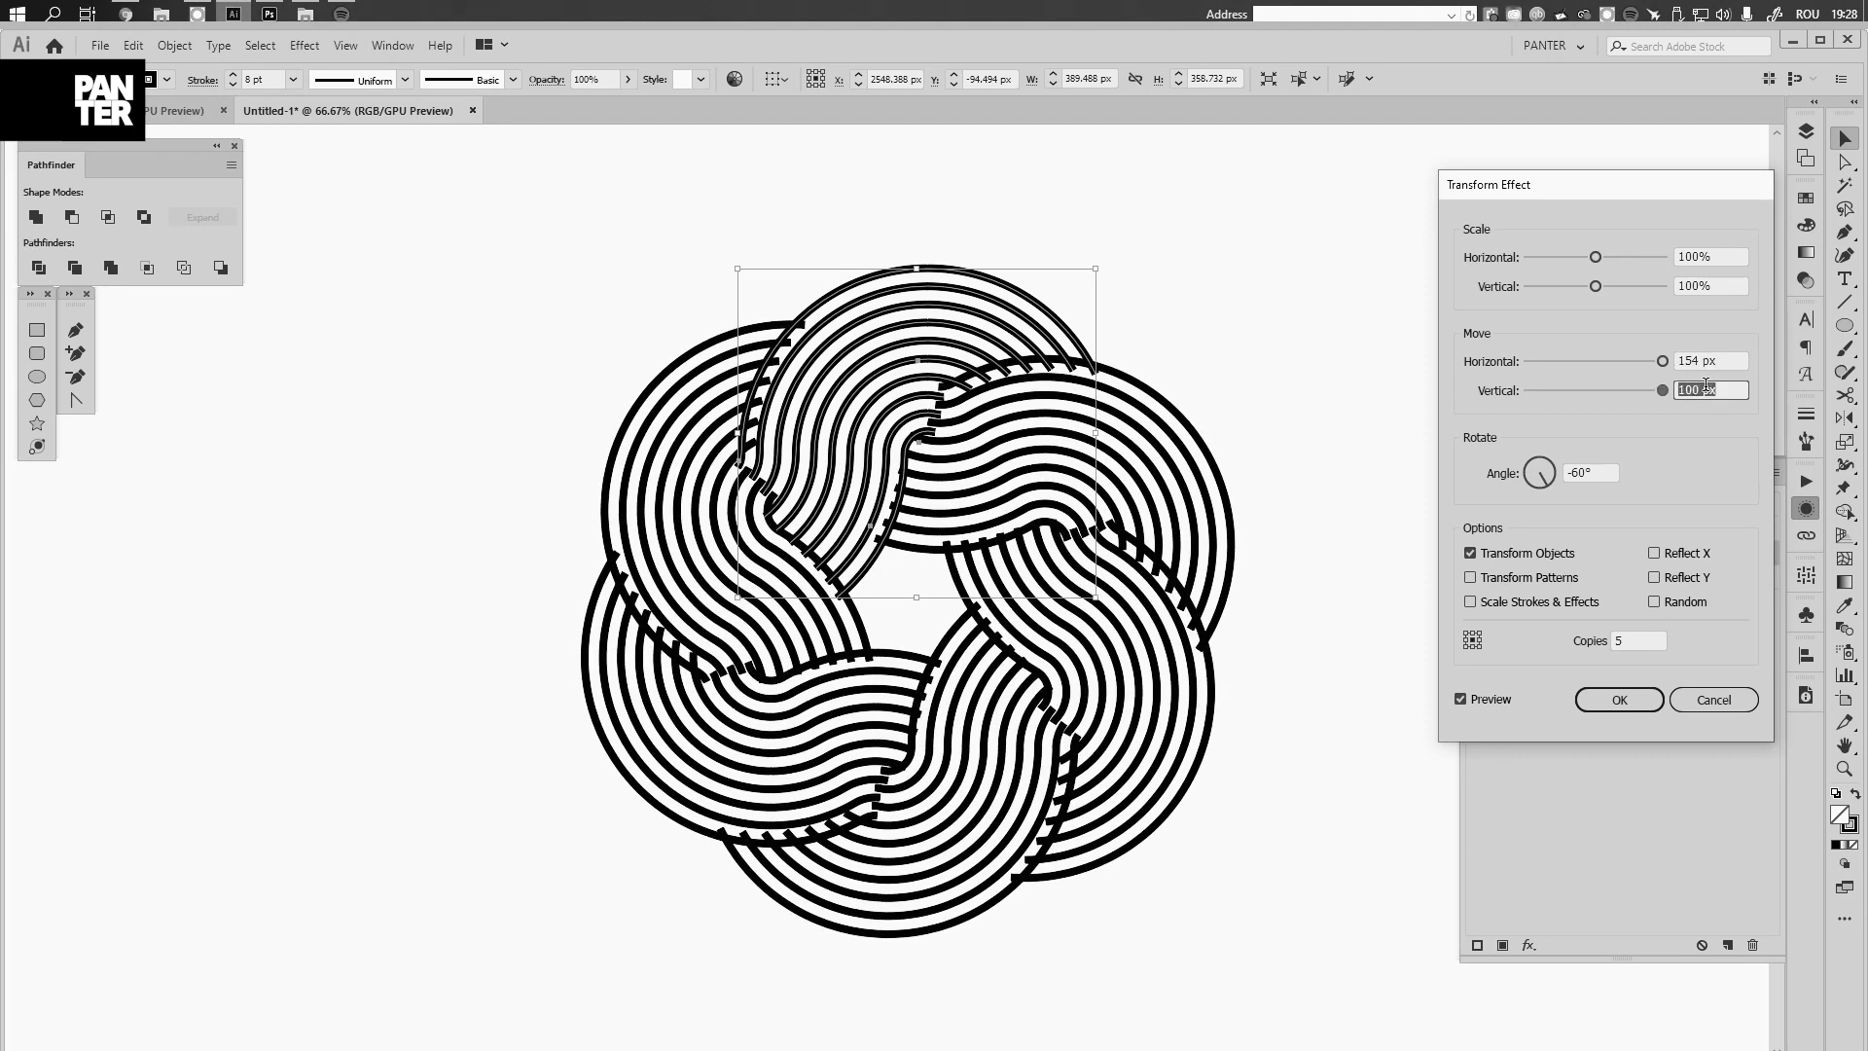
key("Up")
key("Up")
key("Up")
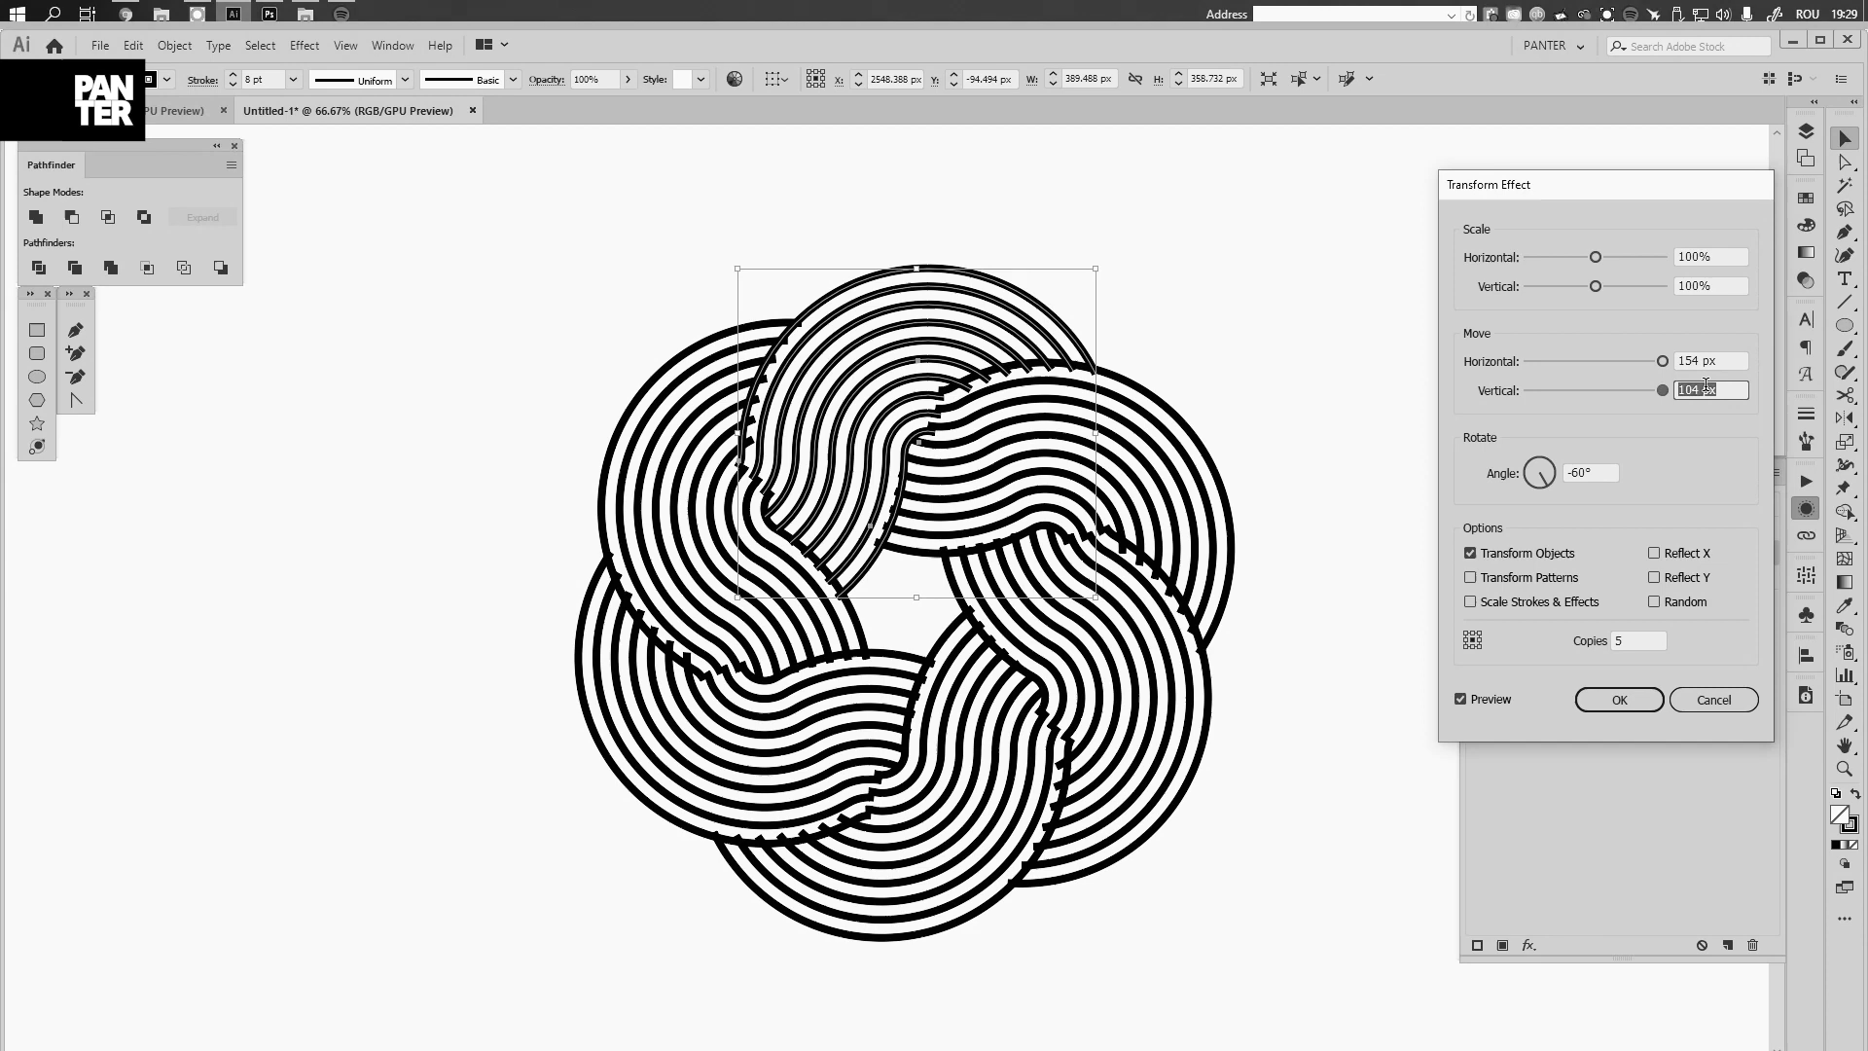
key("Up")
key("Up")
key("Up")
key("Up")
key("Up")
key("Up")
key("Up")
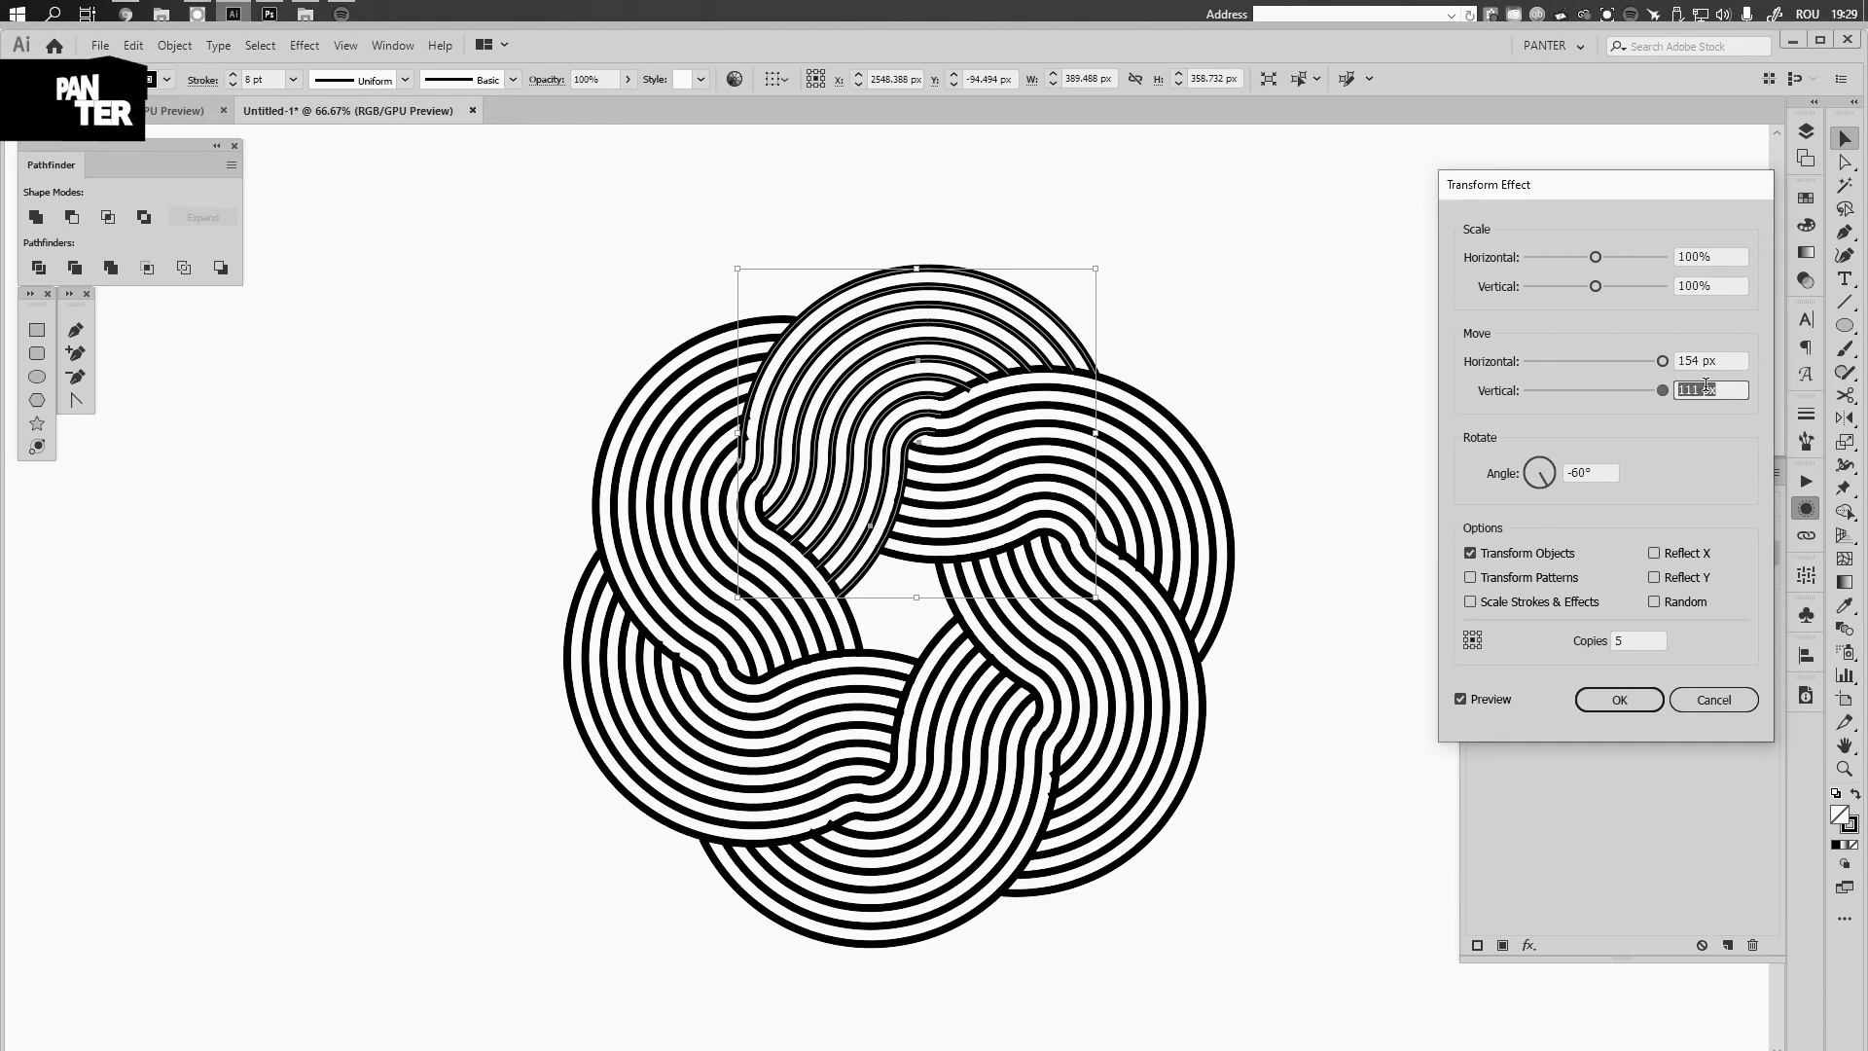
key("Down")
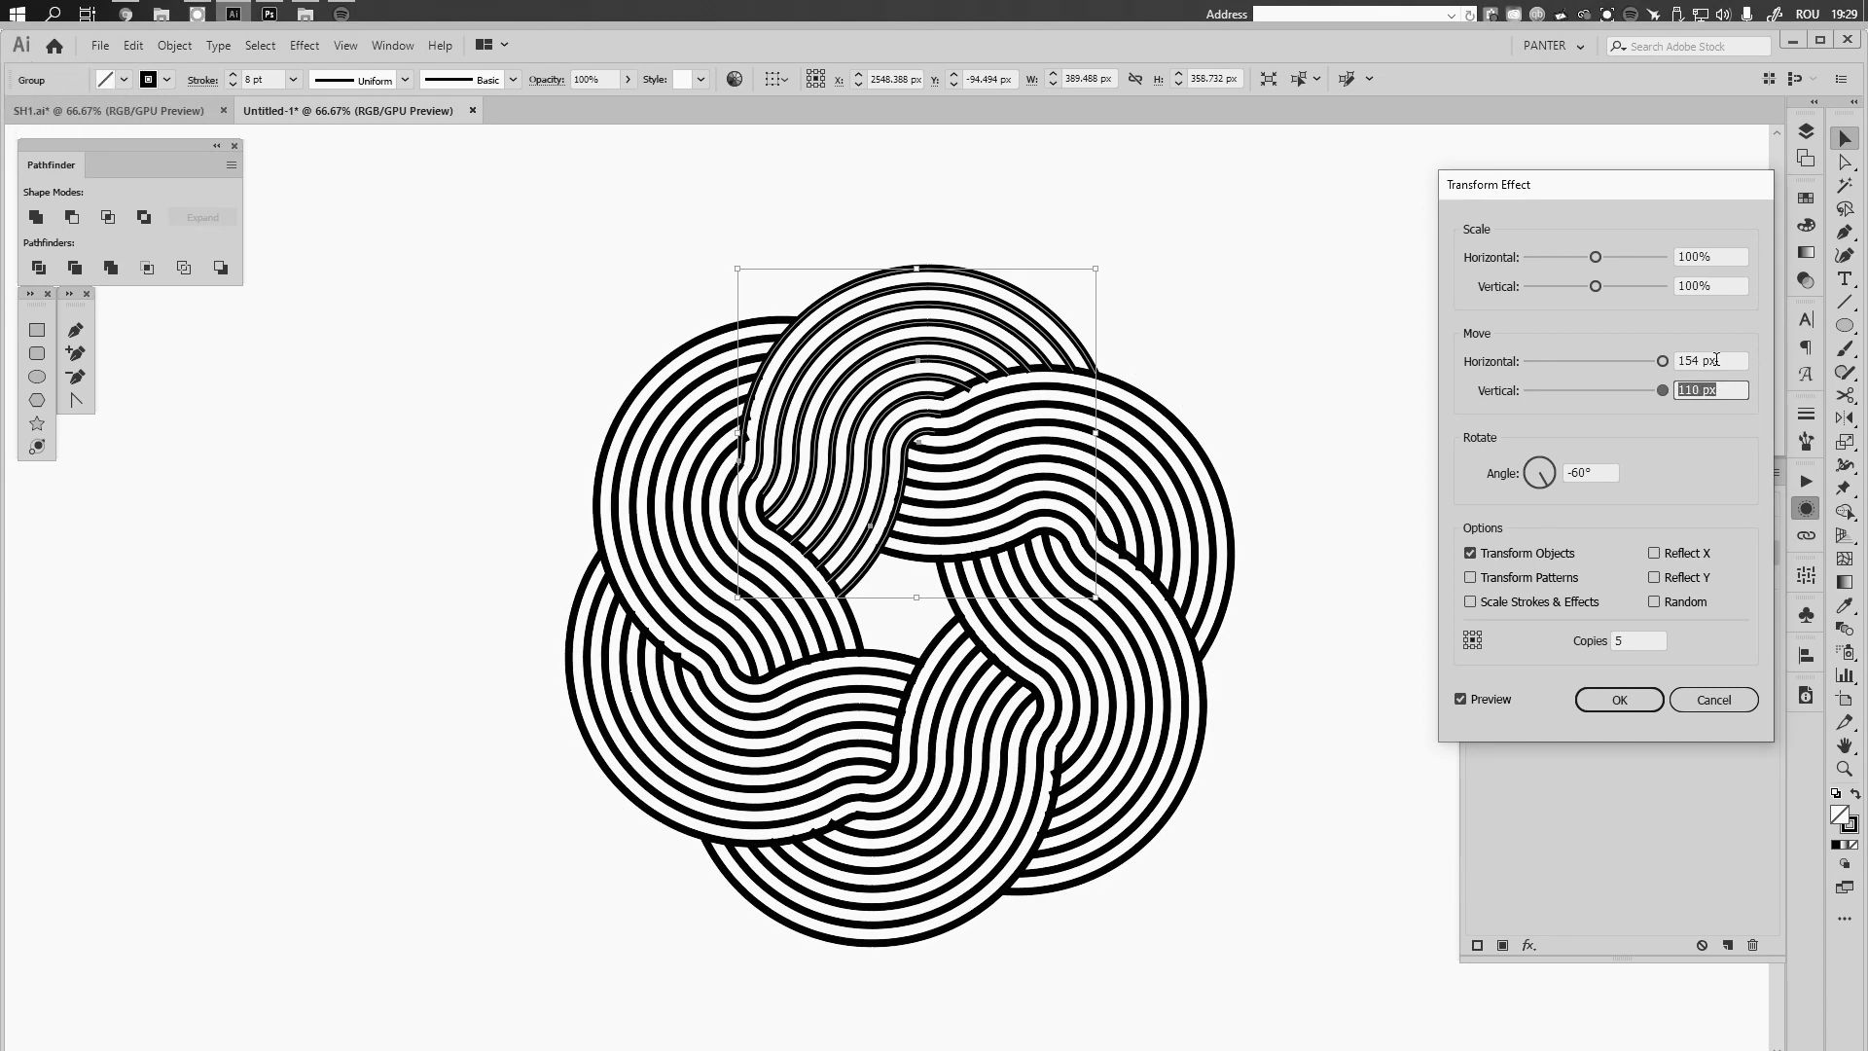
Set the Transform effect's horizontal move to 155 px, apply the effect and deselect the group
key("Up")
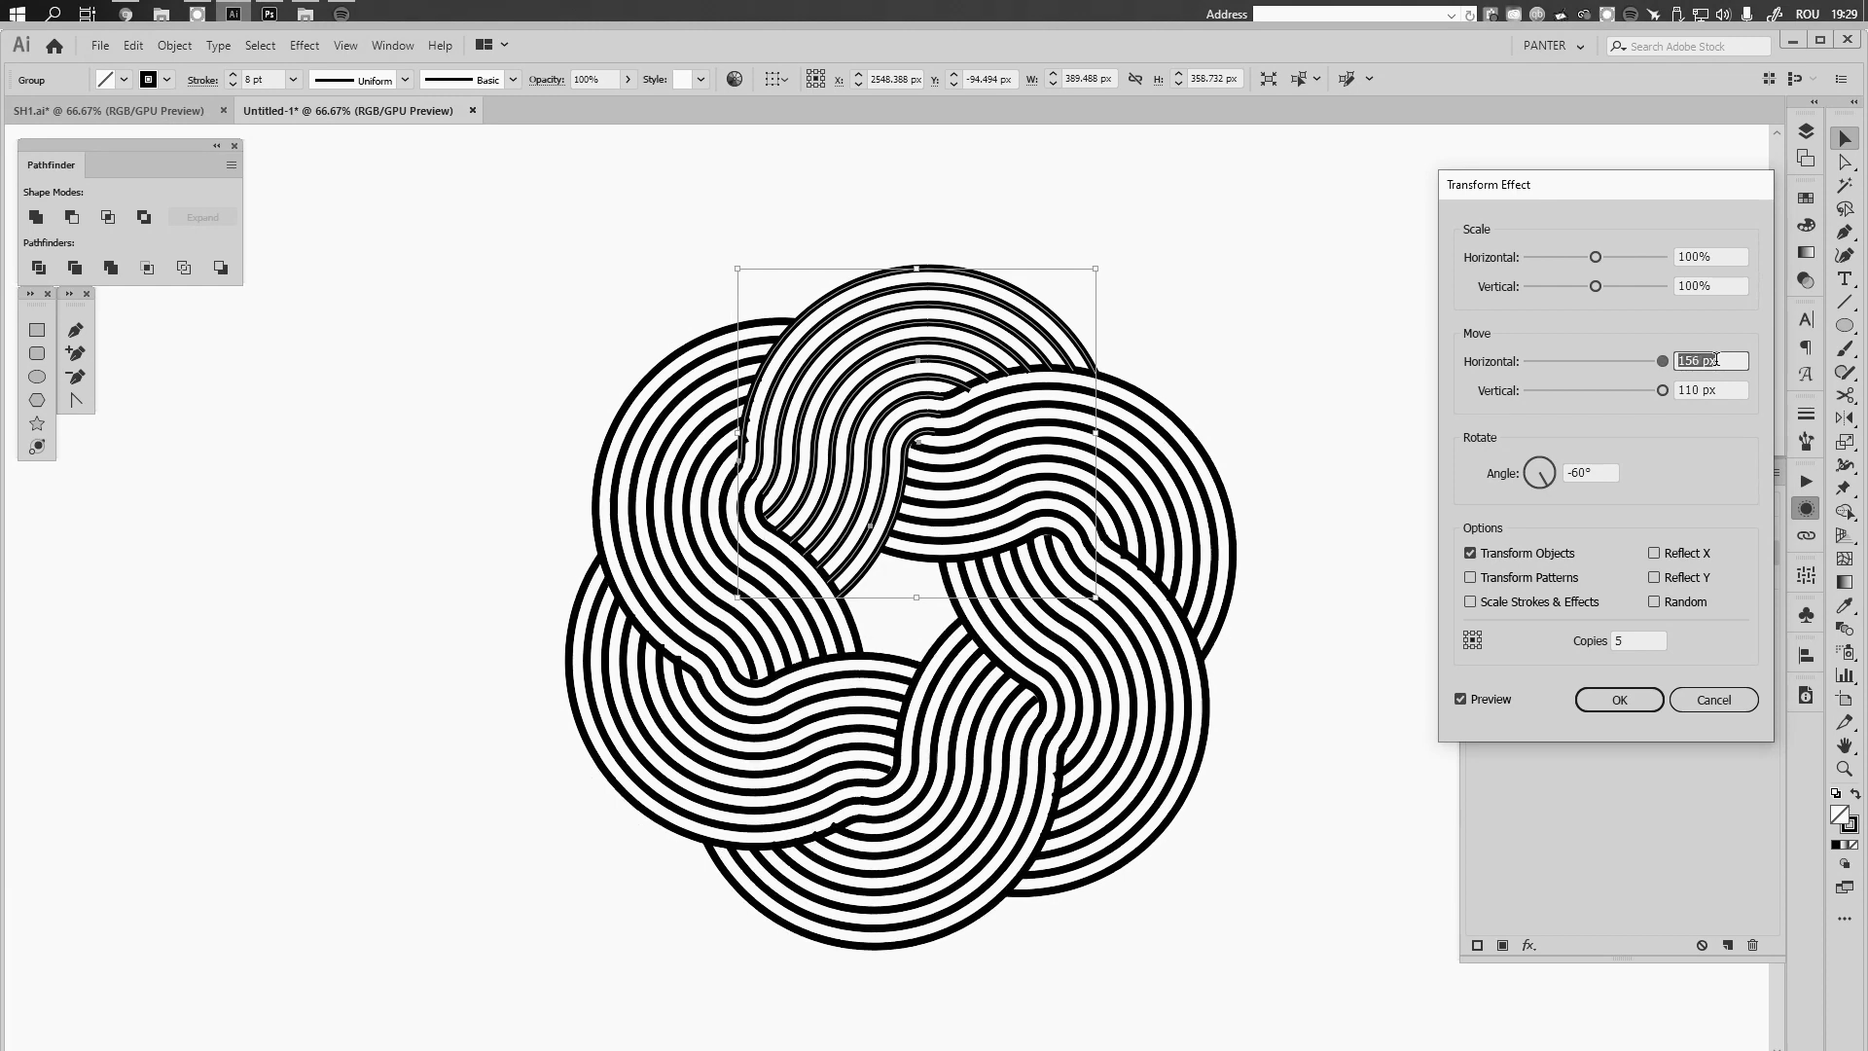
double_click(1706, 390)
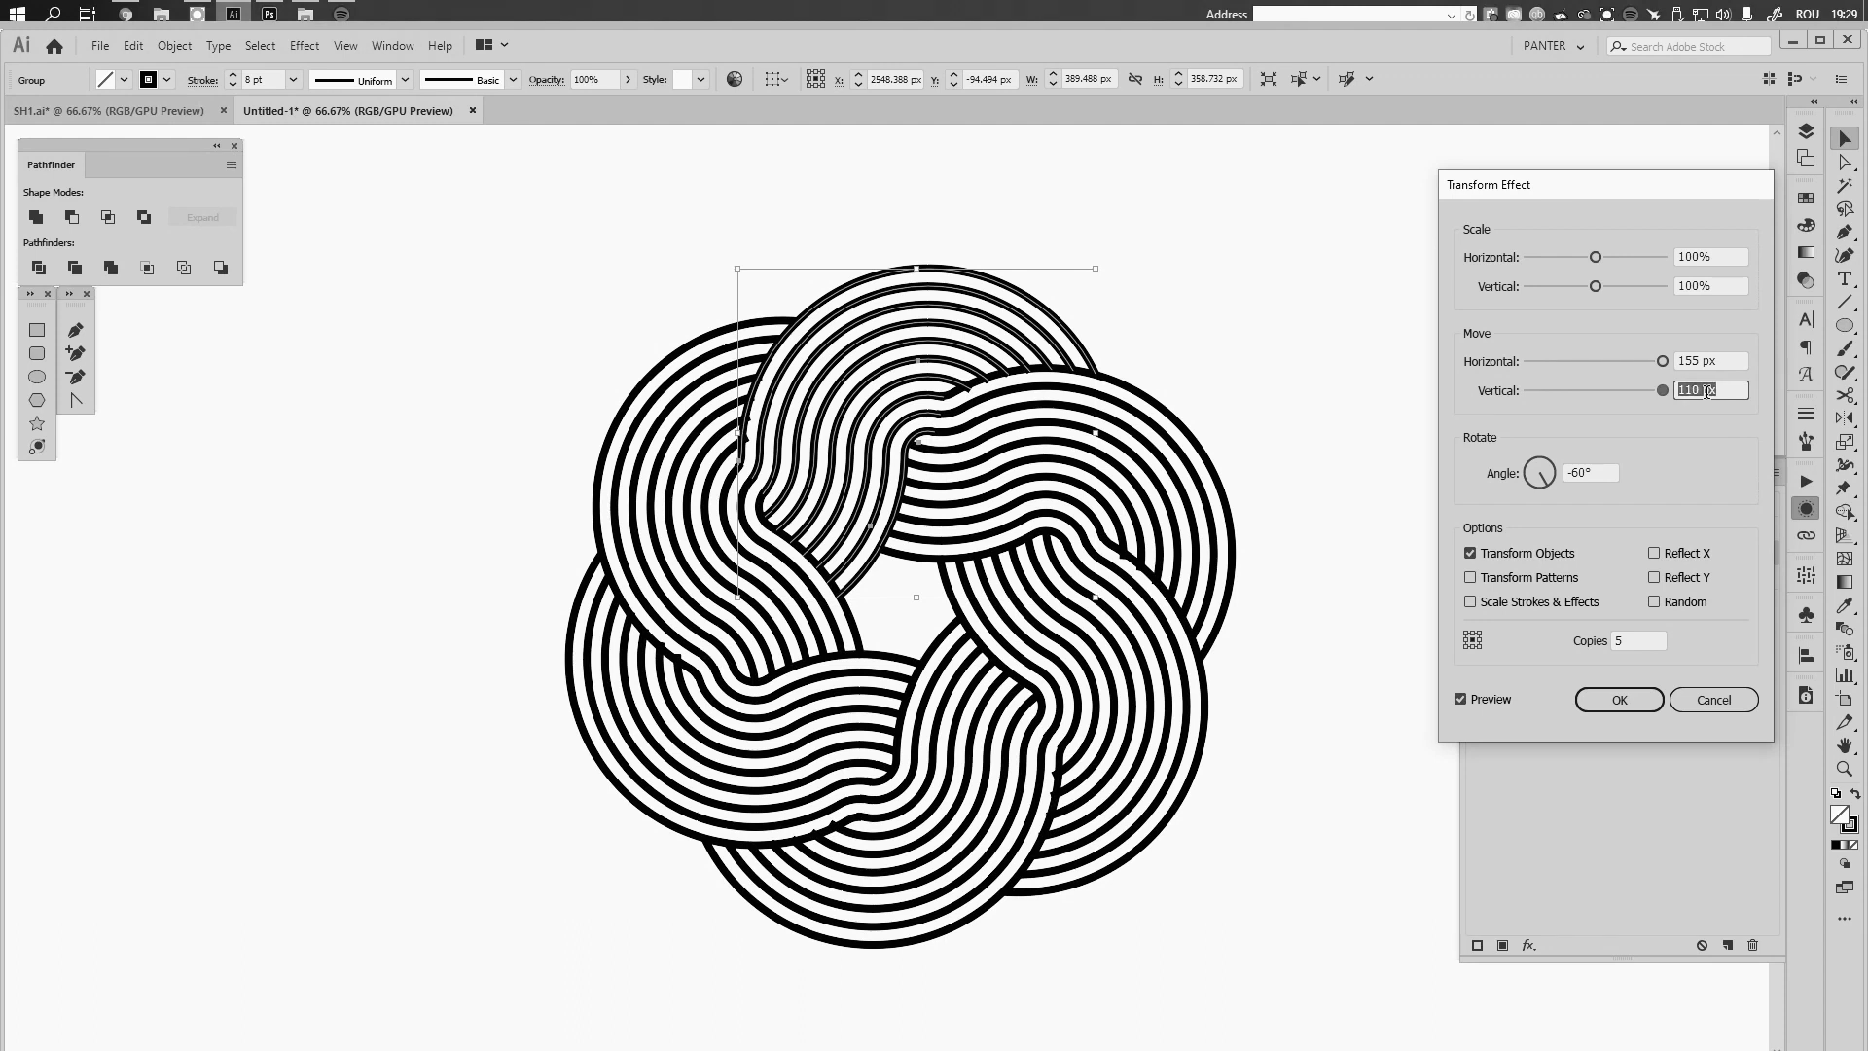
left_click(1619, 700)
left_click(1224, 325)
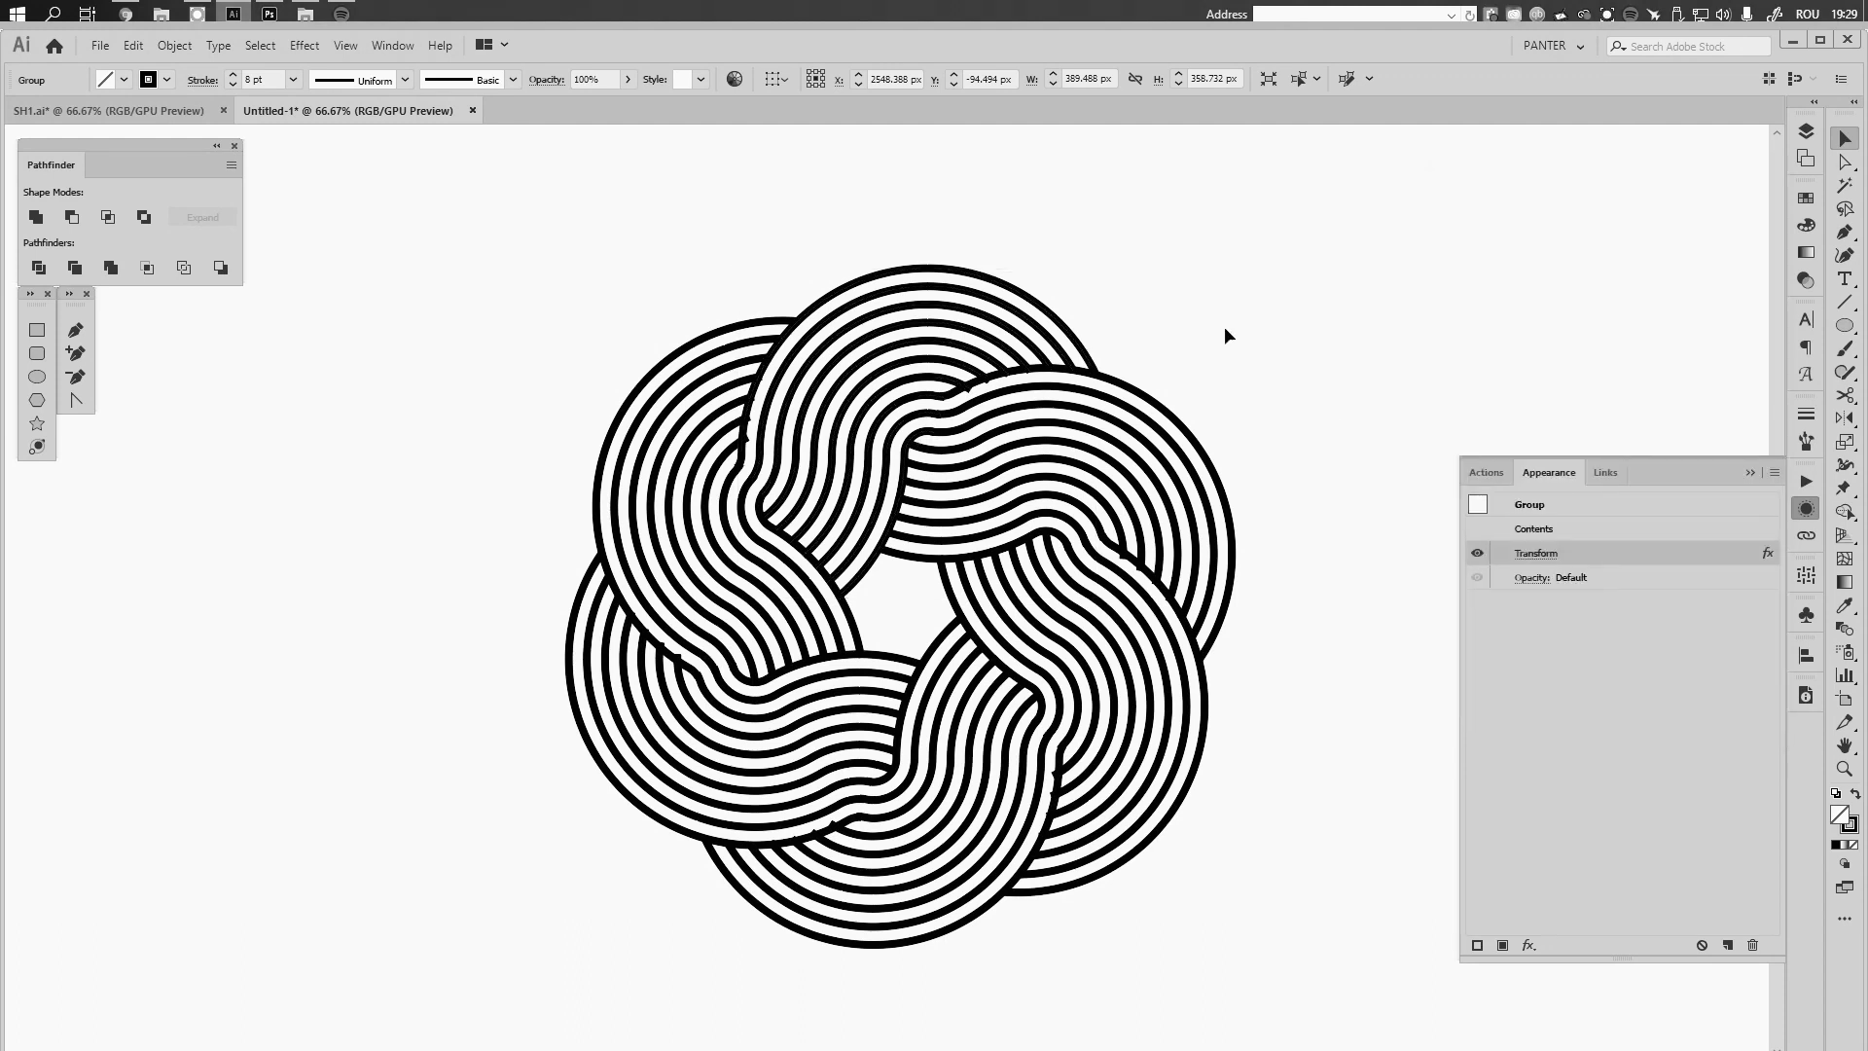
Adjust the direction handle at the free end of the top petal's innermost curved line to blend into the neighbouring petal's line
scroll(1261, 436, "up", 3)
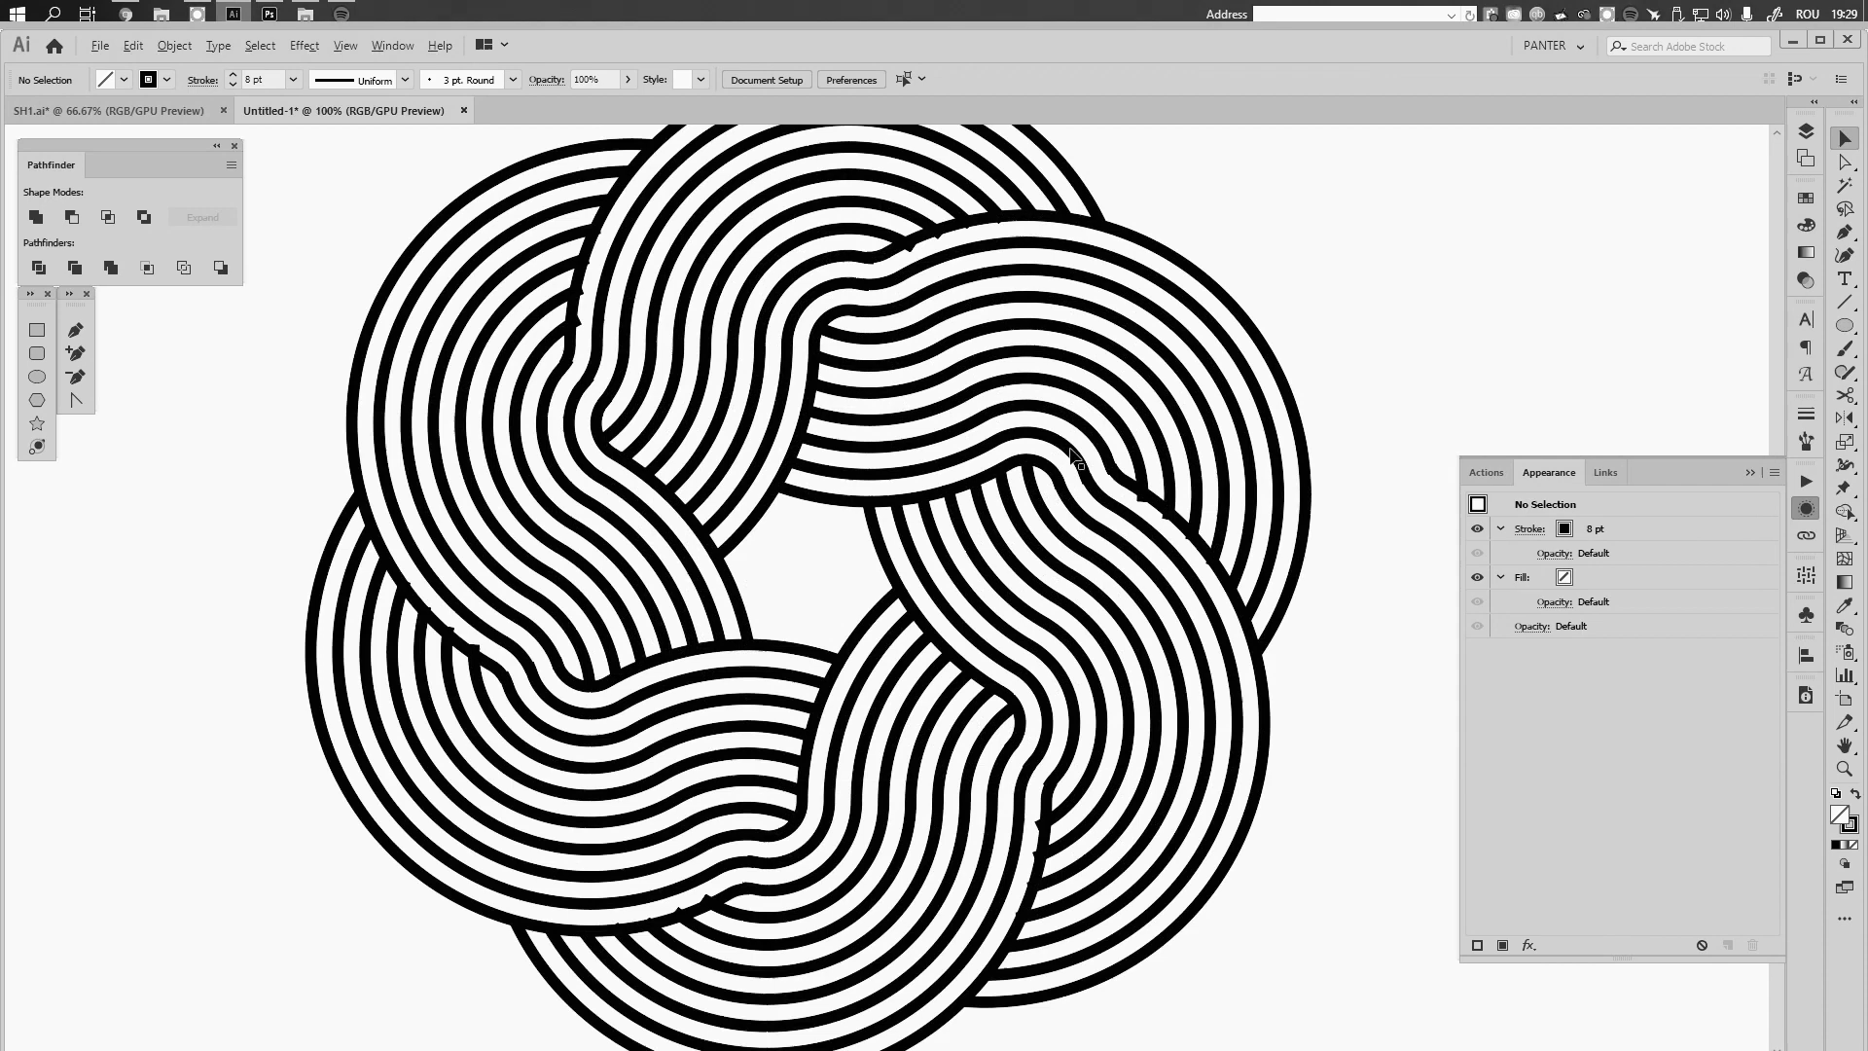
scroll(1095, 494, "up", 1)
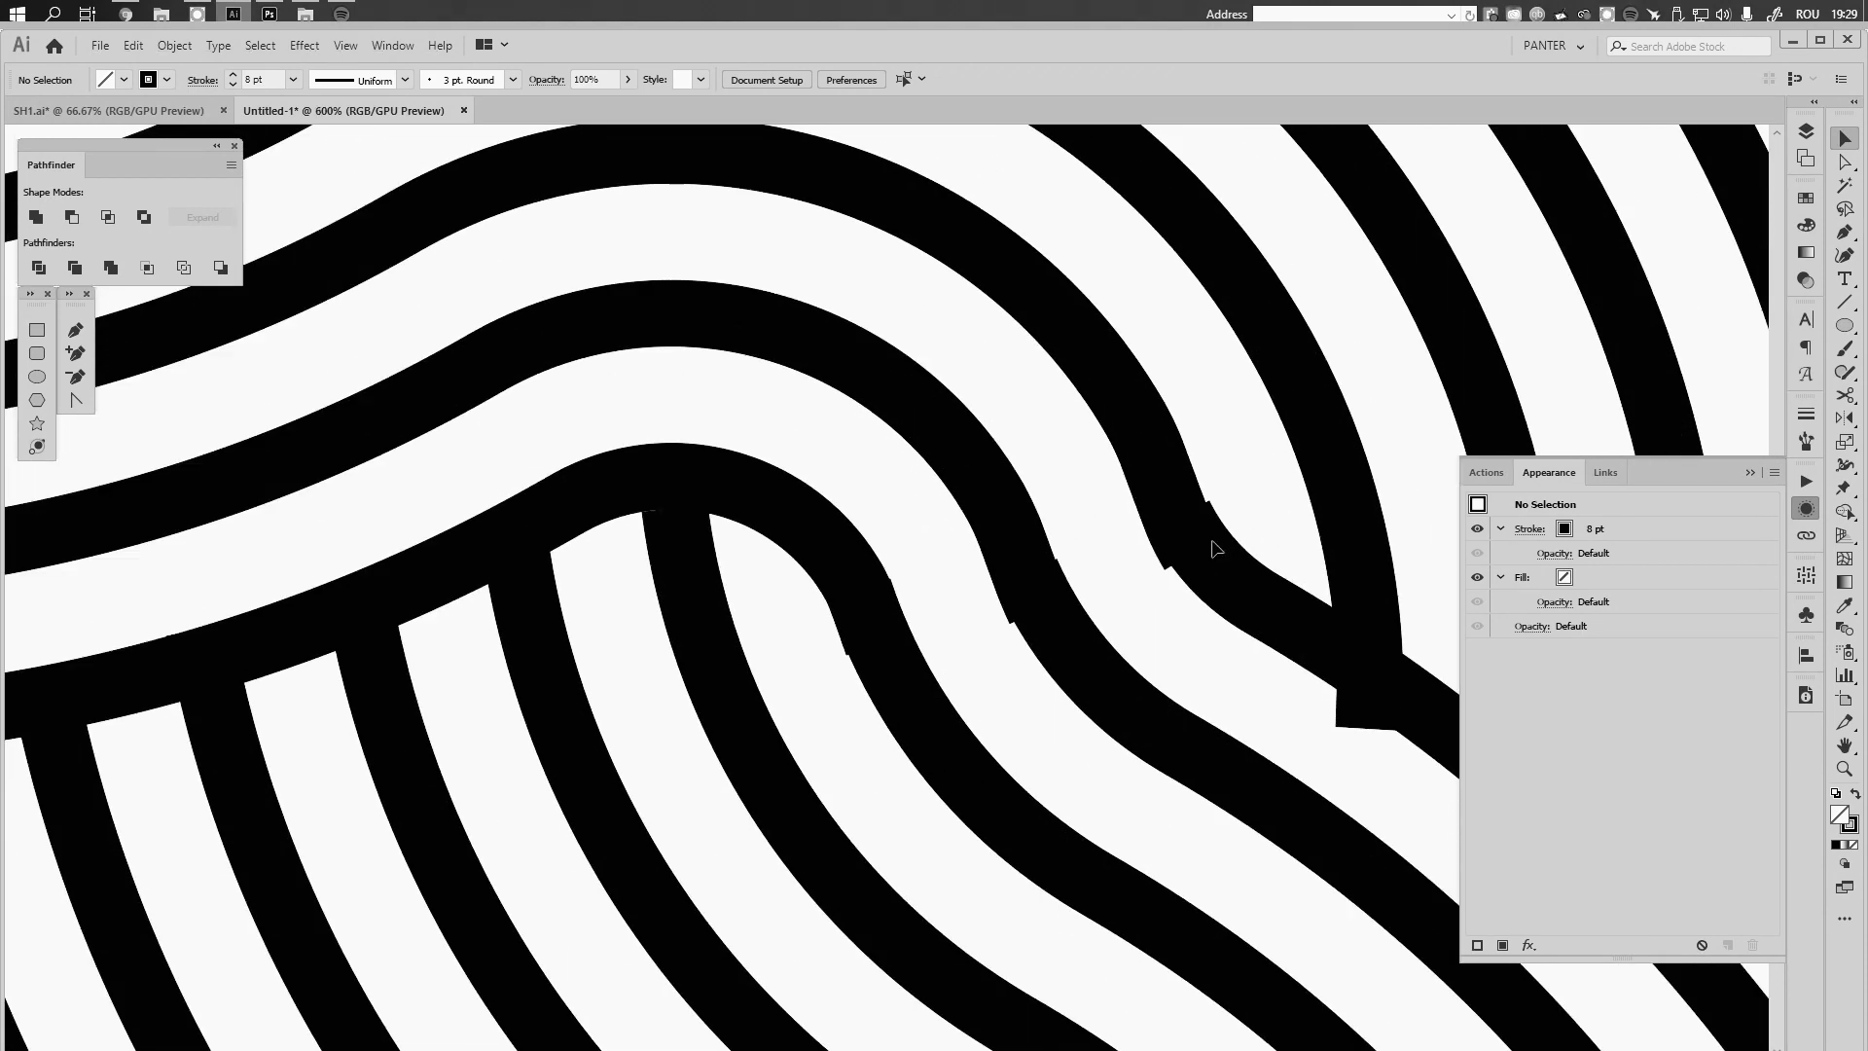
scroll(1182, 521, "down", 1)
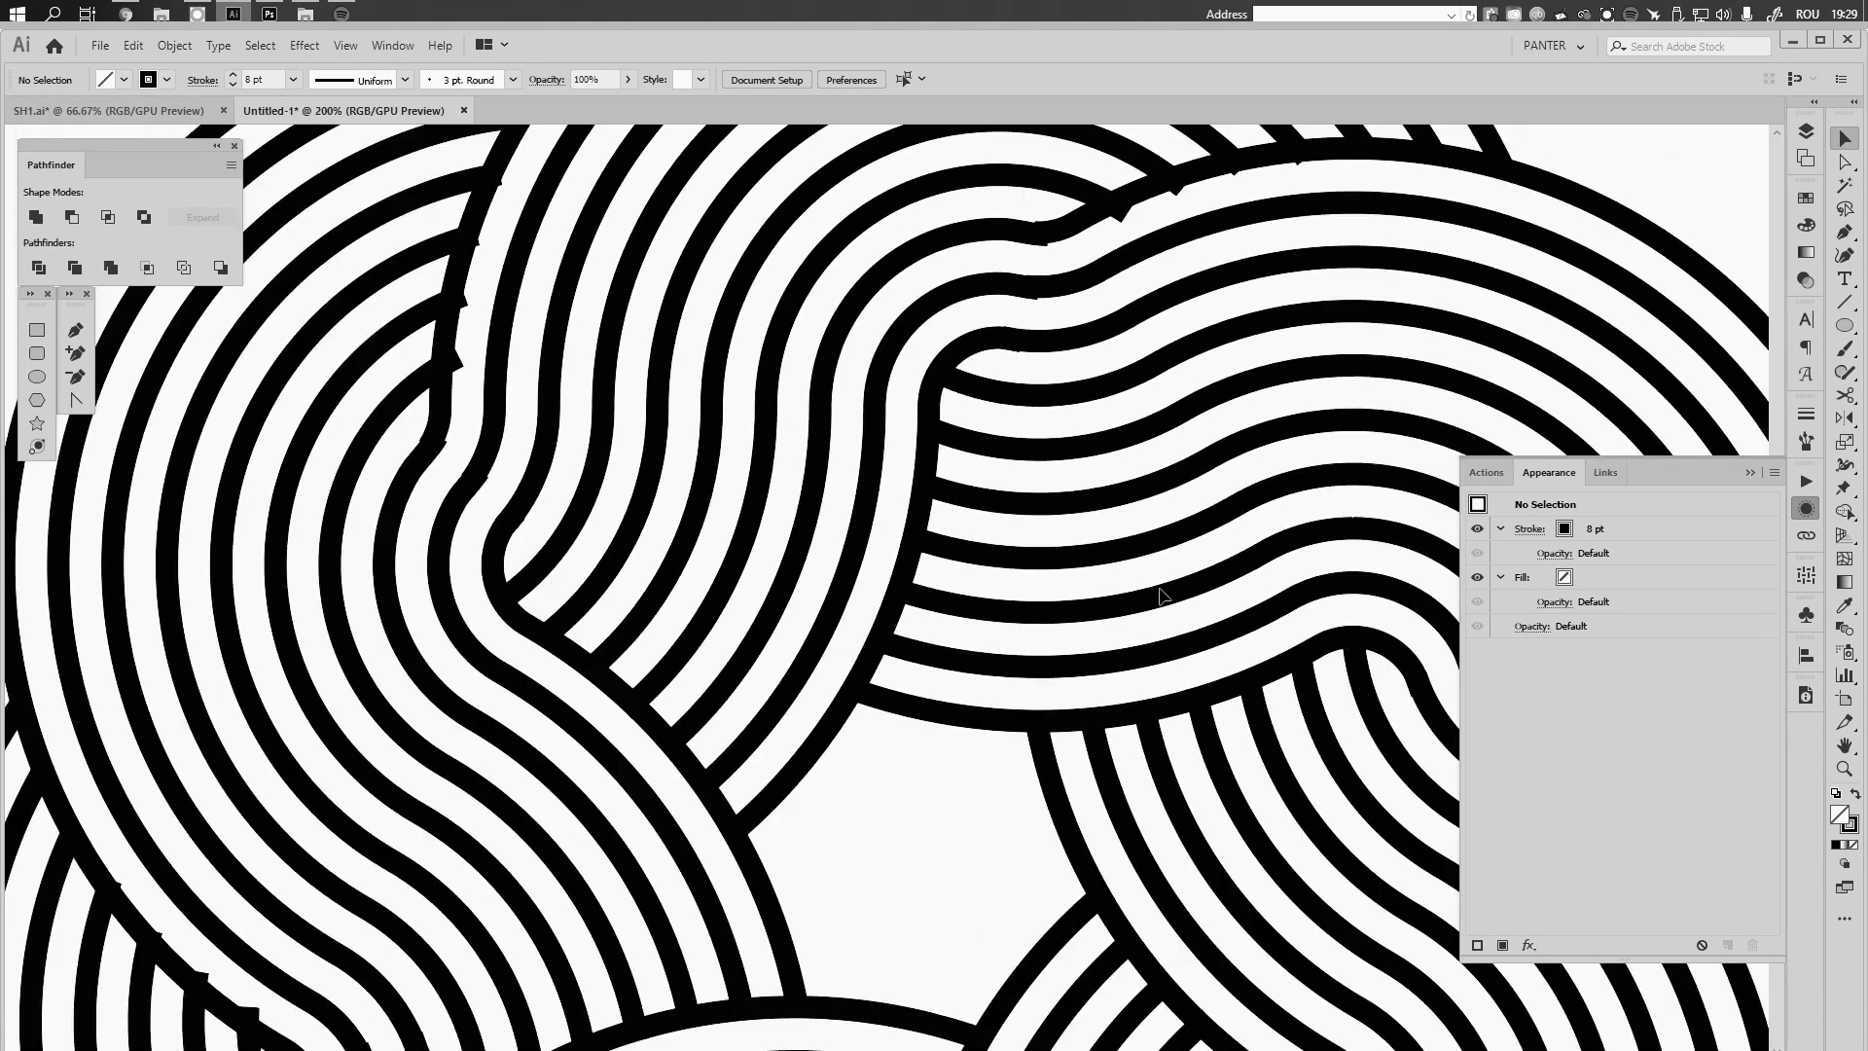
left_click(1749, 474)
scroll(1177, 542, "down", 1)
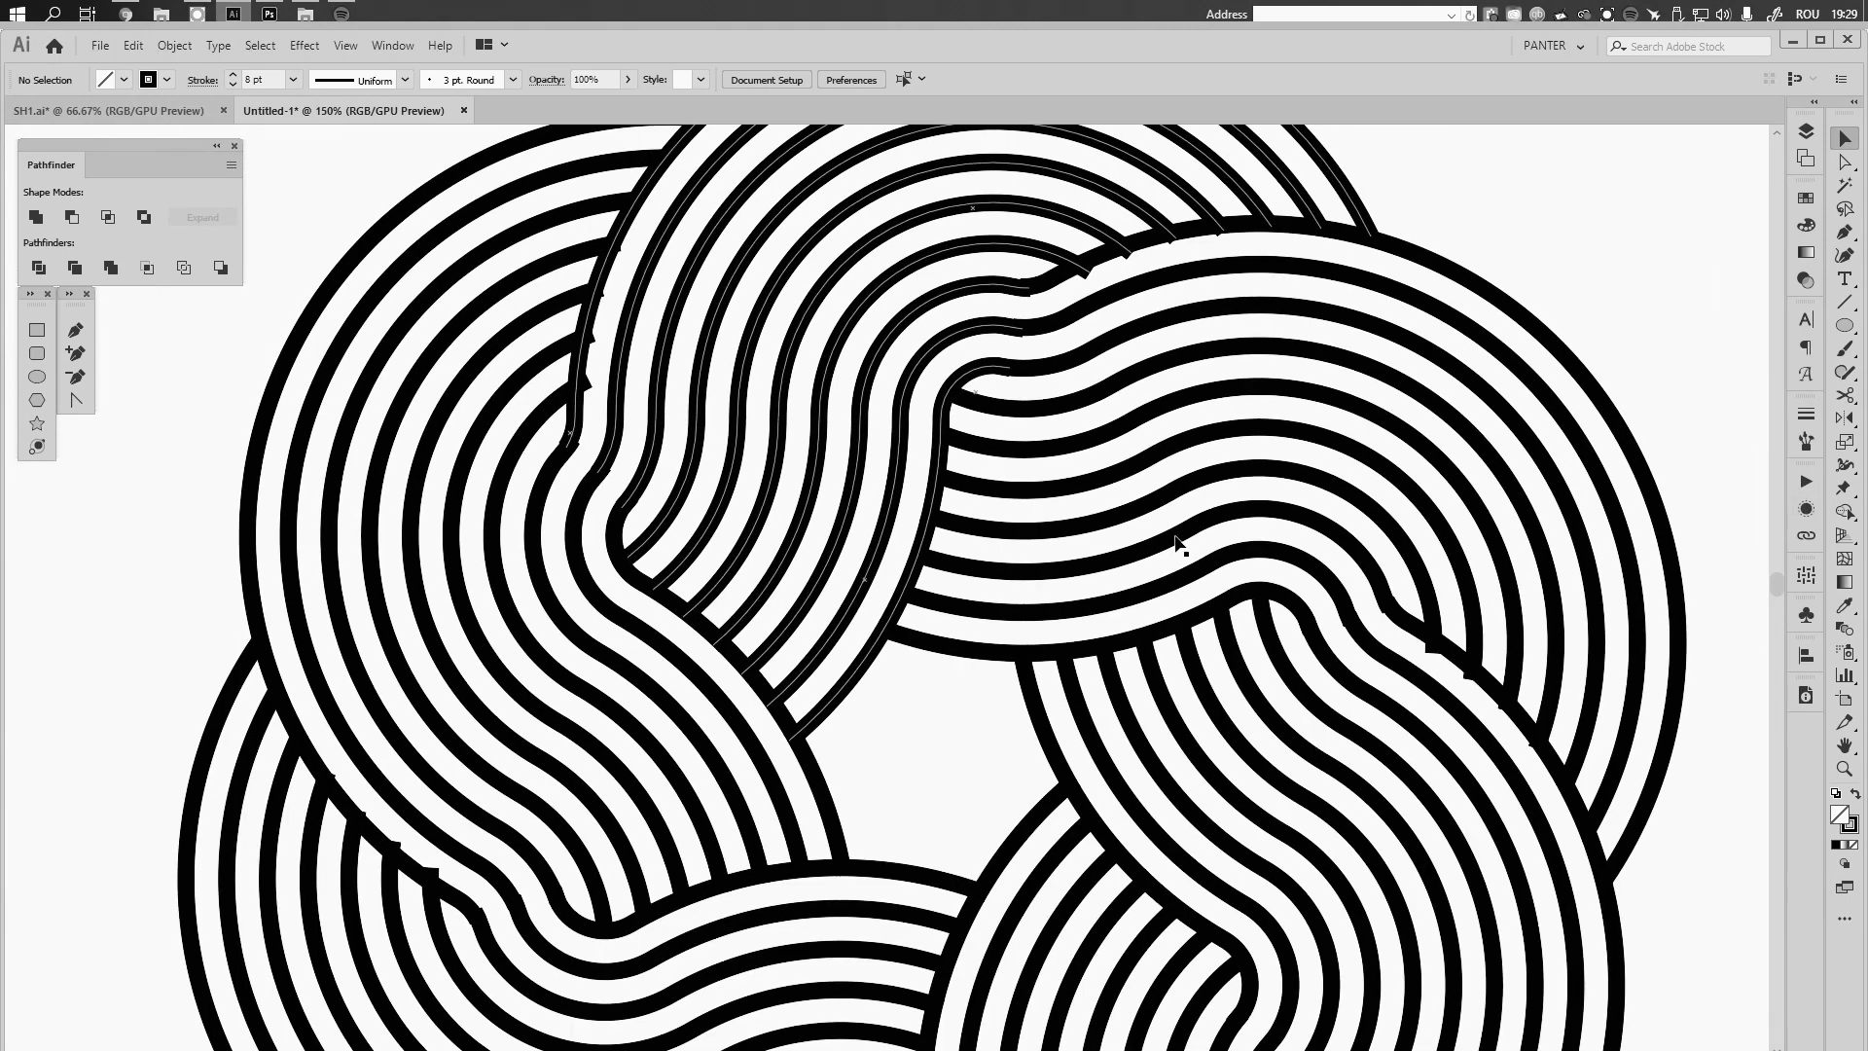
left_click(865, 448)
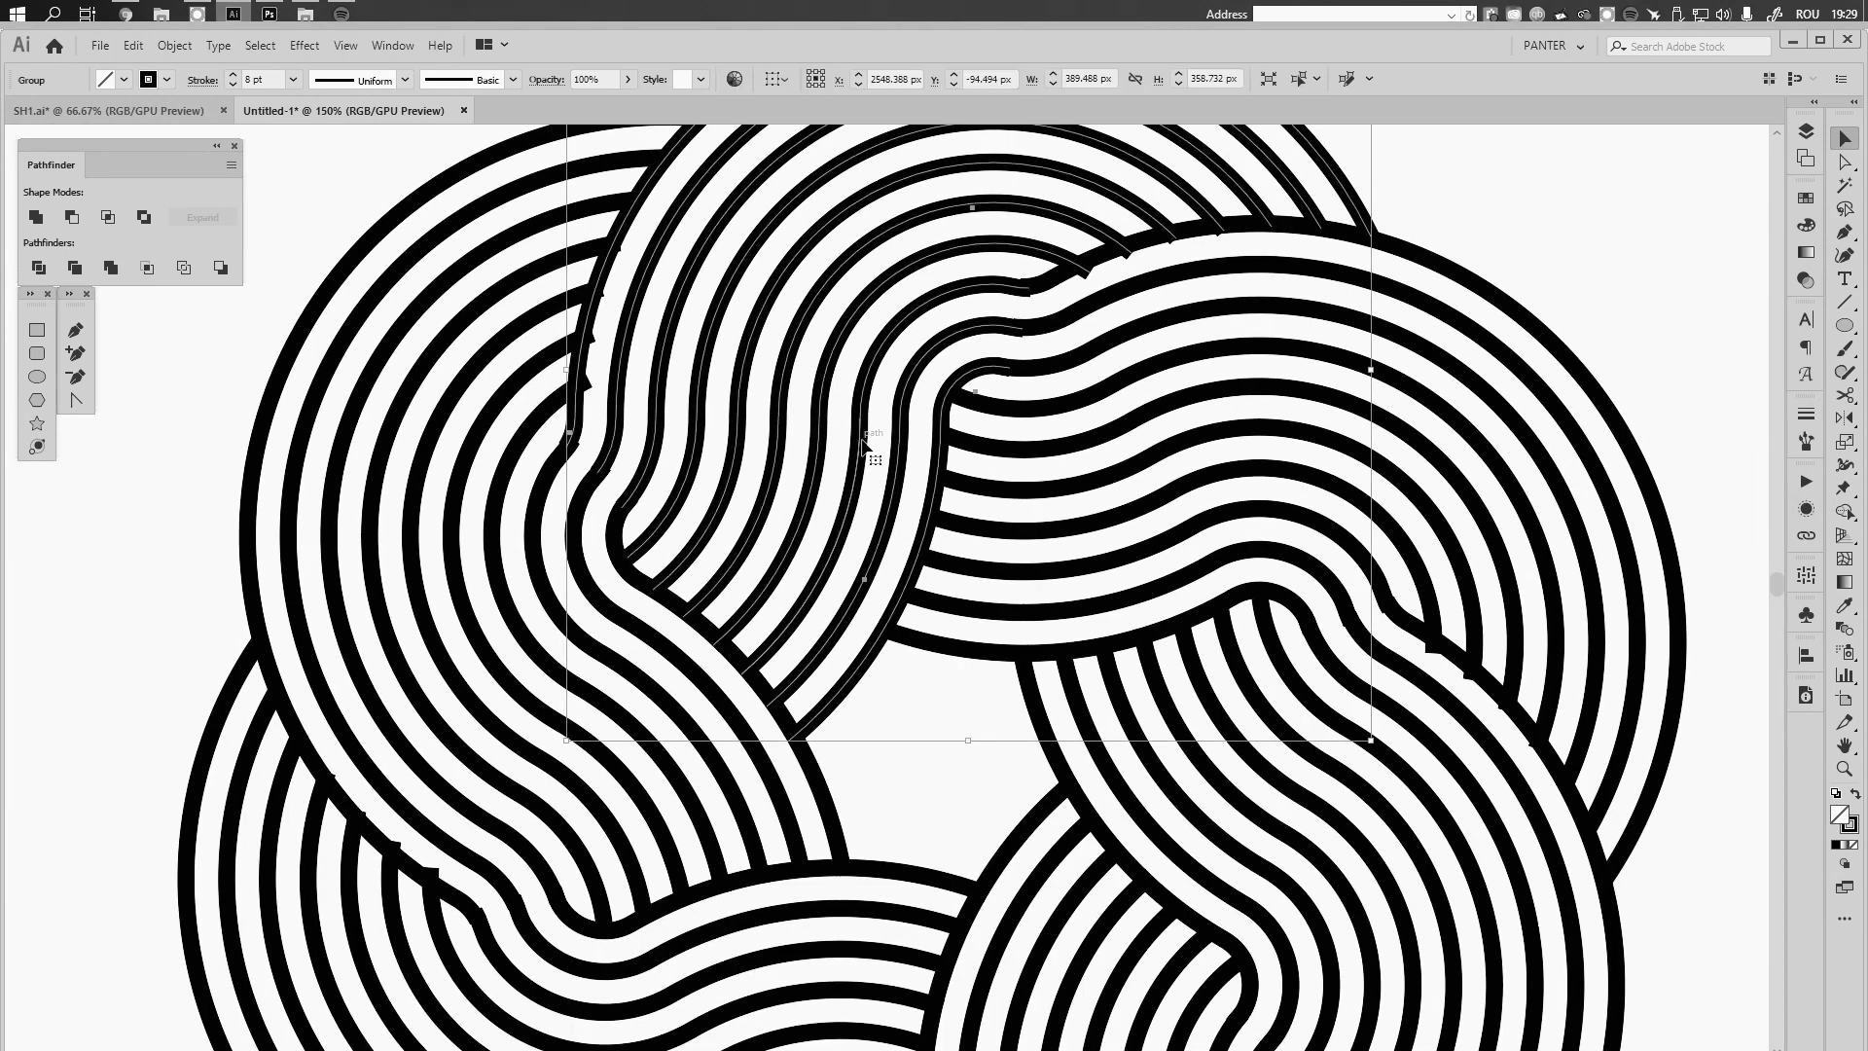
left_click_drag(760, 418, 774, 477)
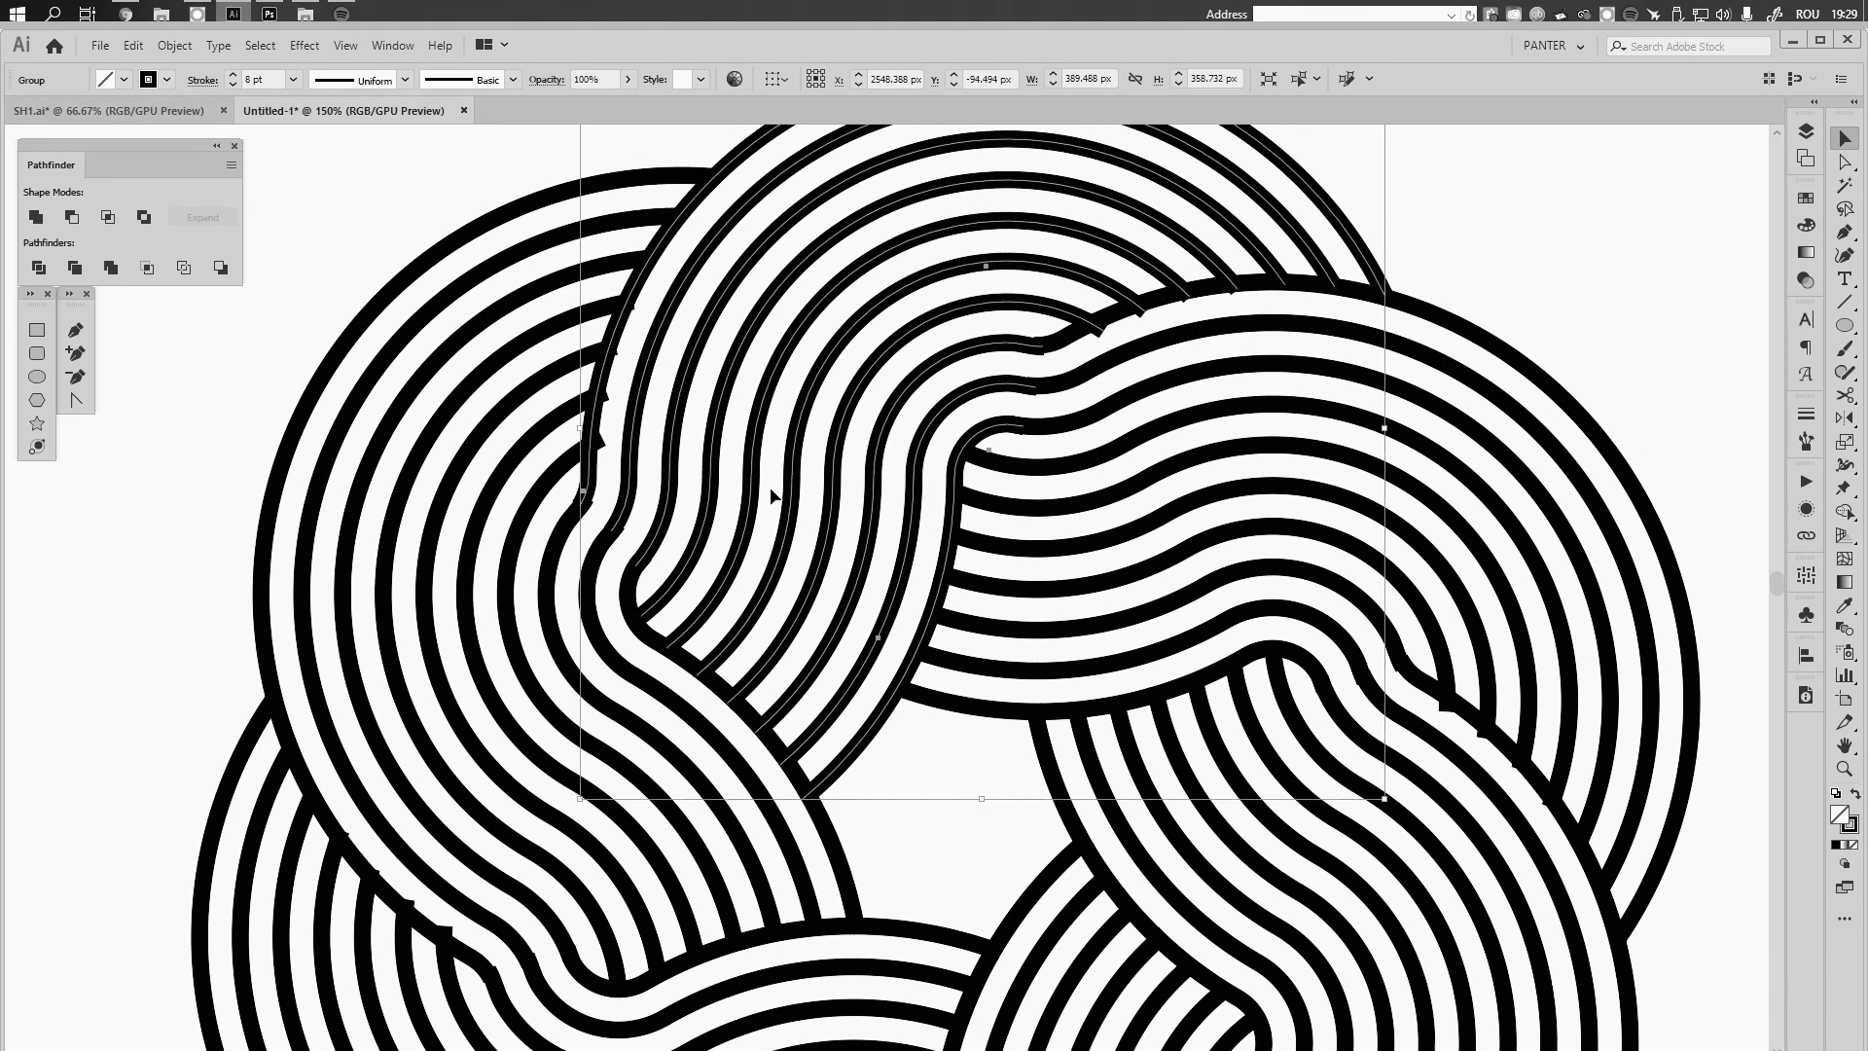
scroll(828, 534, "up", 5)
scroll(827, 535, "up", 1)
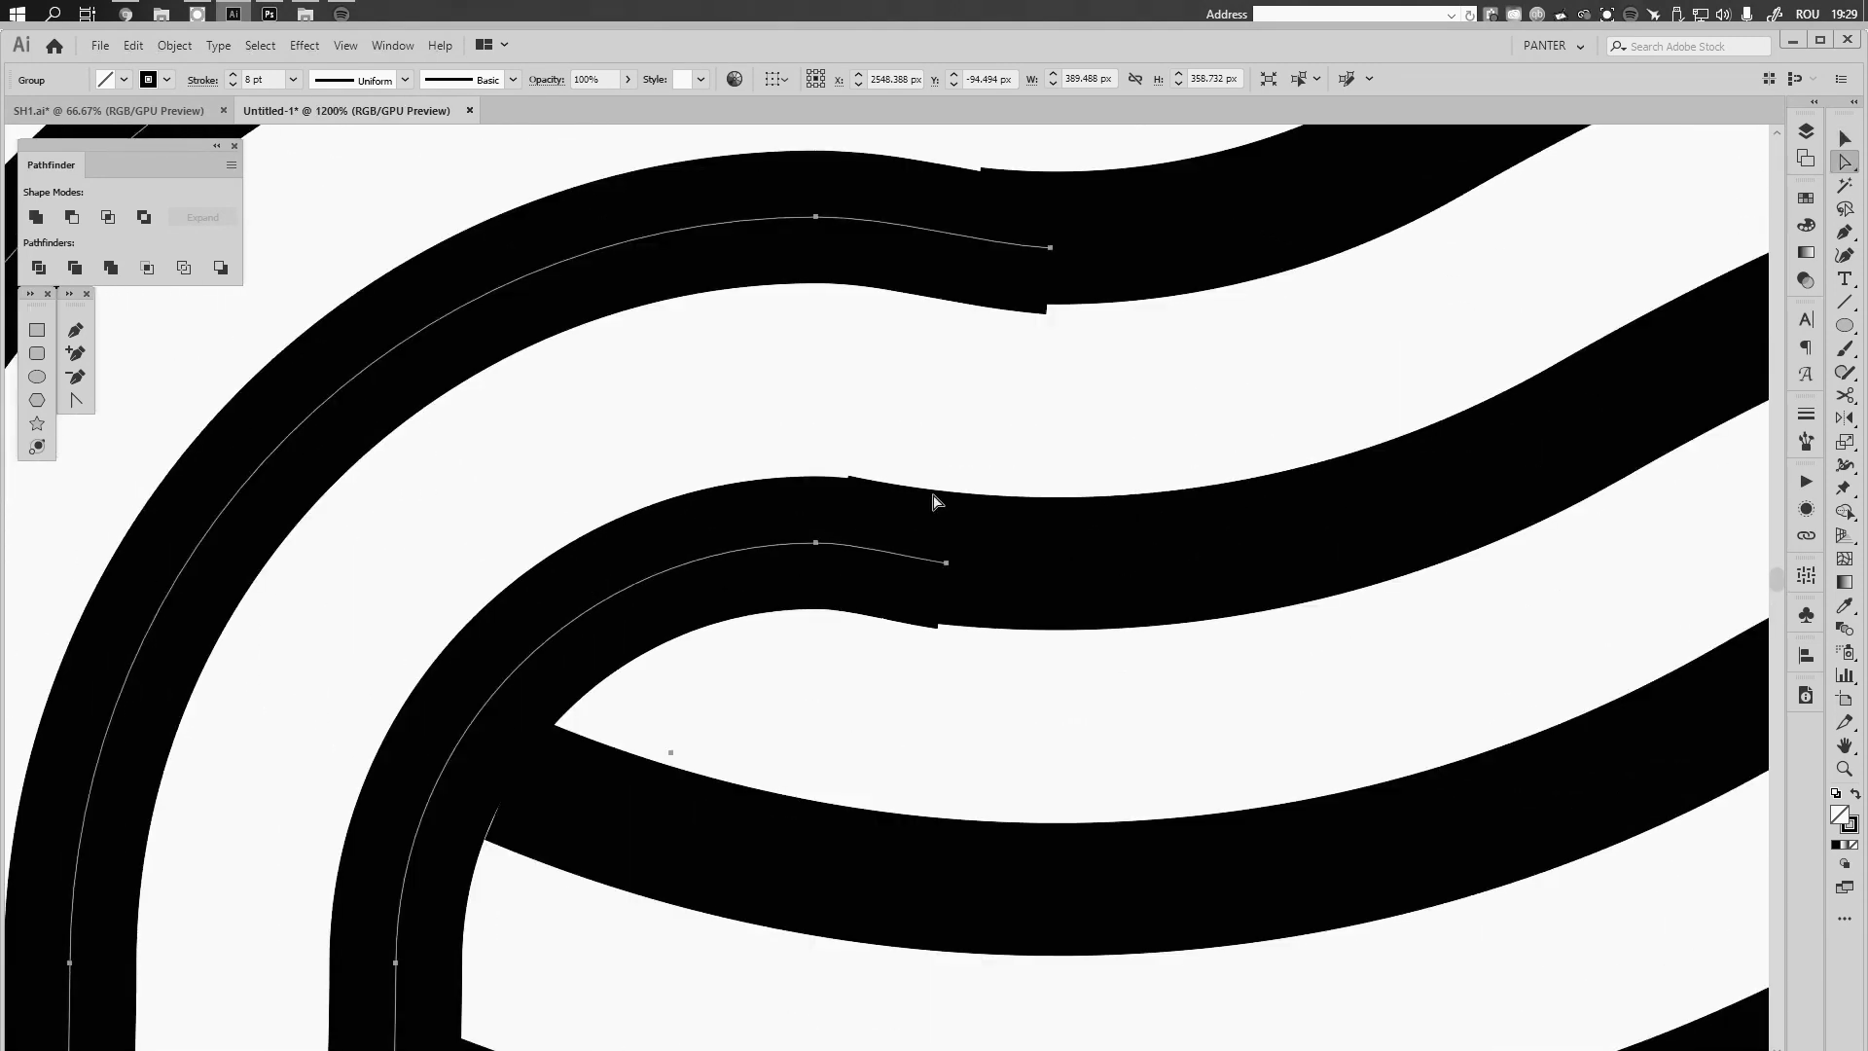
left_click_drag(949, 564, 947, 564)
left_click_drag(1159, 590, 1161, 574)
Adjust the free end of the top petal's second innermost curved line to follow the neighbouring petal's line
key("space")
left_click_drag(1142, 405, 1105, 599)
left_click(1013, 444)
left_click_drag(1014, 443, 1063, 484)
scroll(976, 381, "up", 2)
scroll(971, 472, "up", 1)
scroll(1021, 438, "down", 9)
left_click(1077, 458)
key("space")
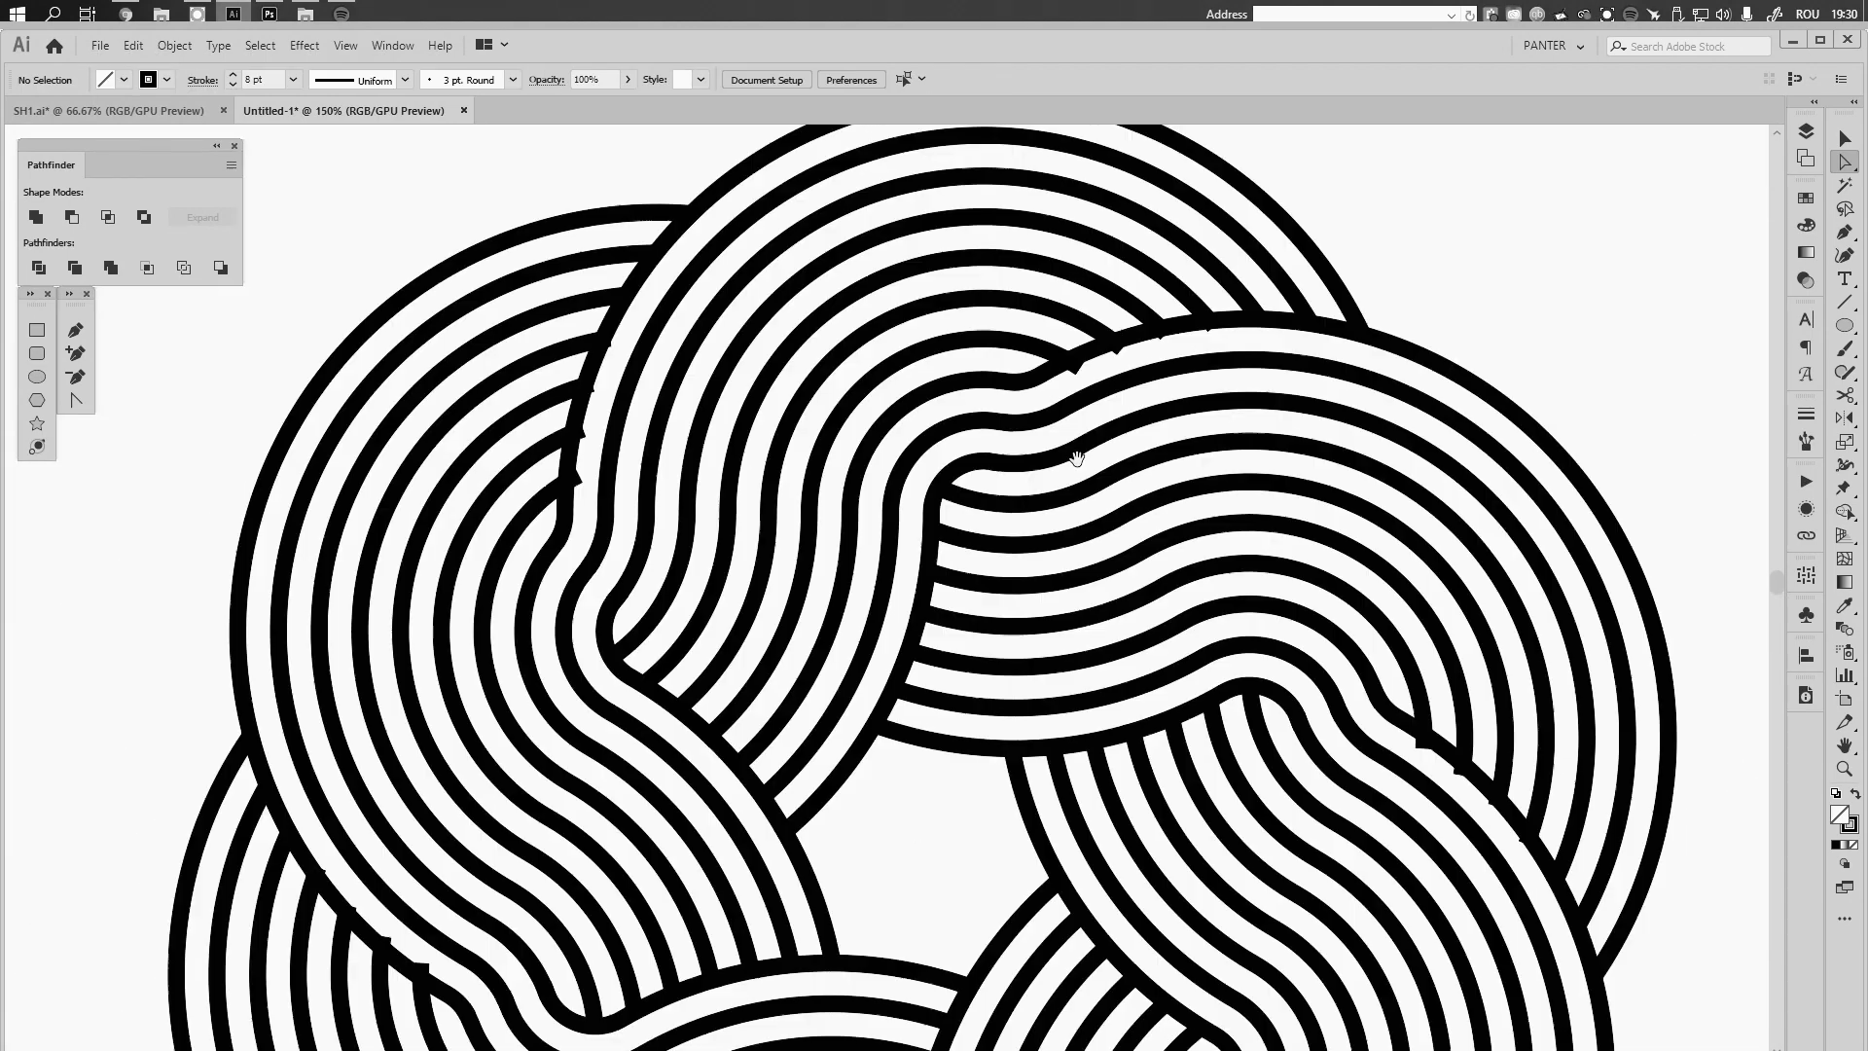
left_click_drag(912, 695, 895, 763)
Undo the last adjustments to the free end of the top petal's second innermost curved line
scroll(1293, 428, "up", 1)
left_click_drag(1263, 411, 834, 253)
key("ctrl+z")
key("space")
left_click_drag(1555, 609, 1028, 342)
key("ctrl+z")
key("ctrl+z")
scroll(1341, 386, "down", 2)
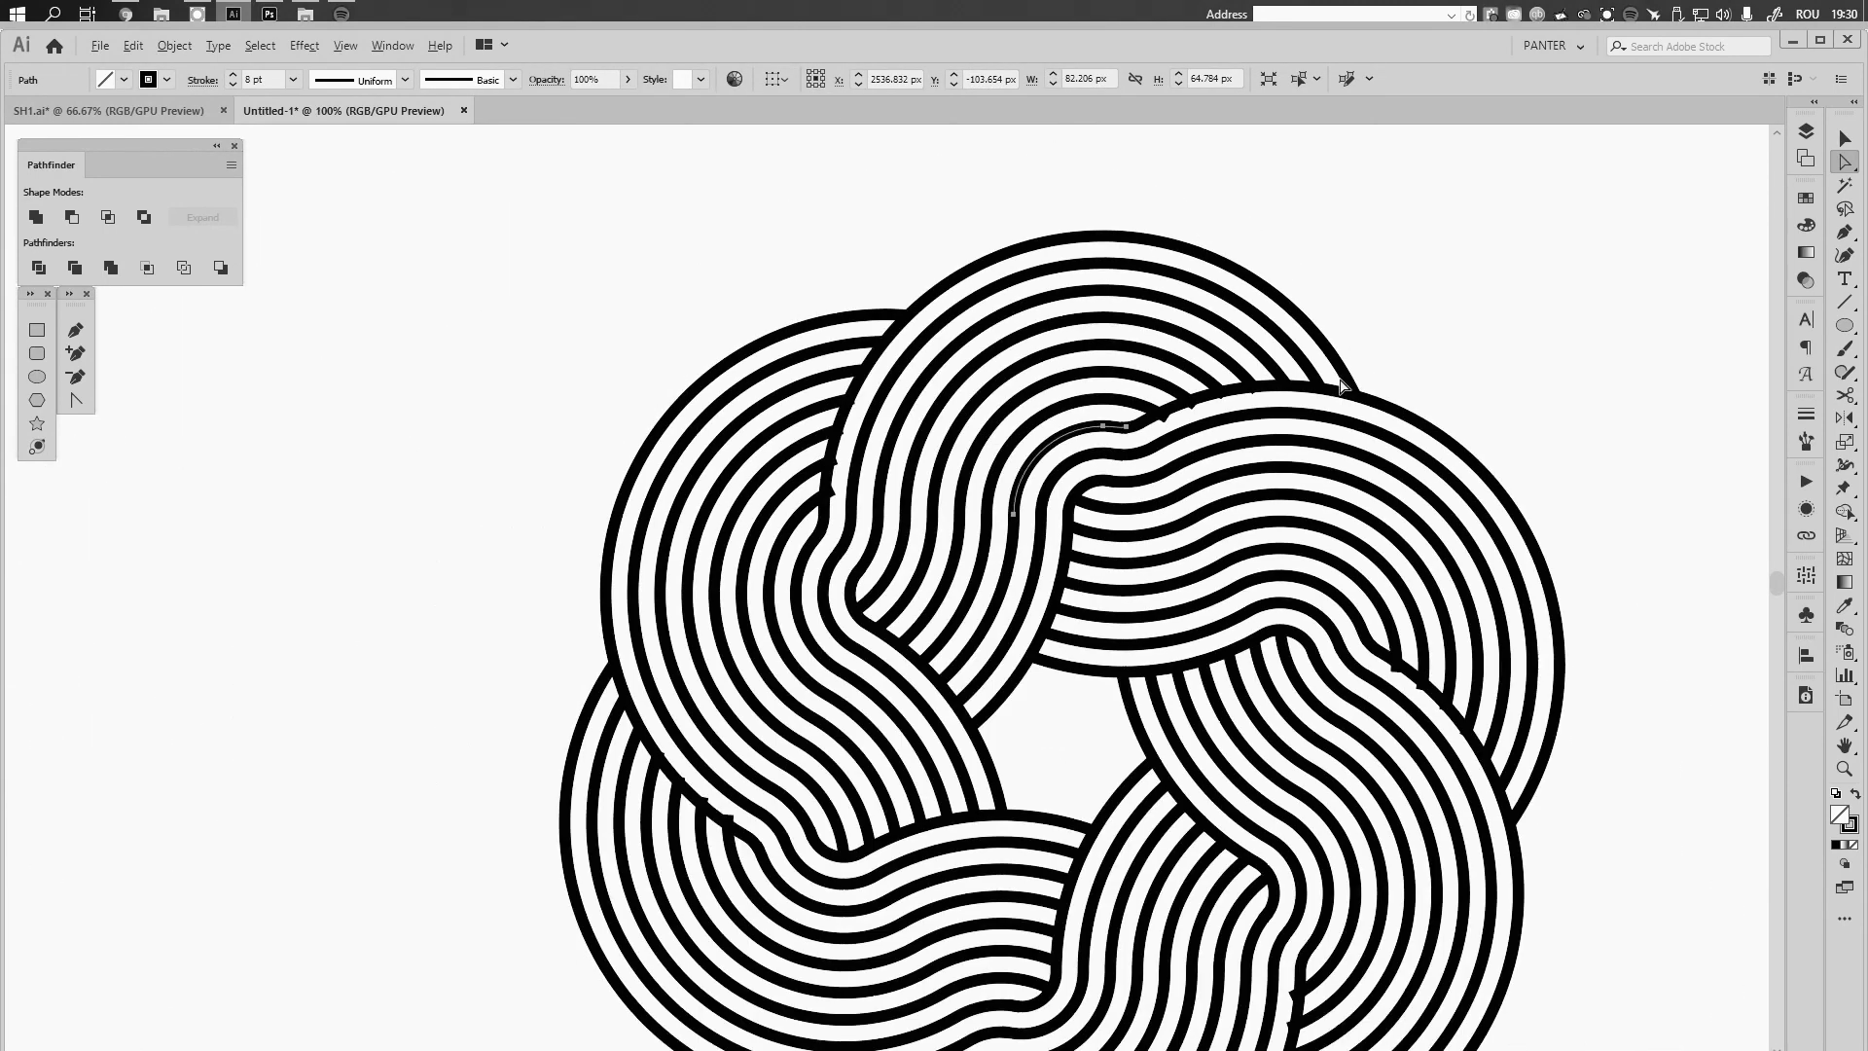
key("ctrl+z")
key("ctrl+z")
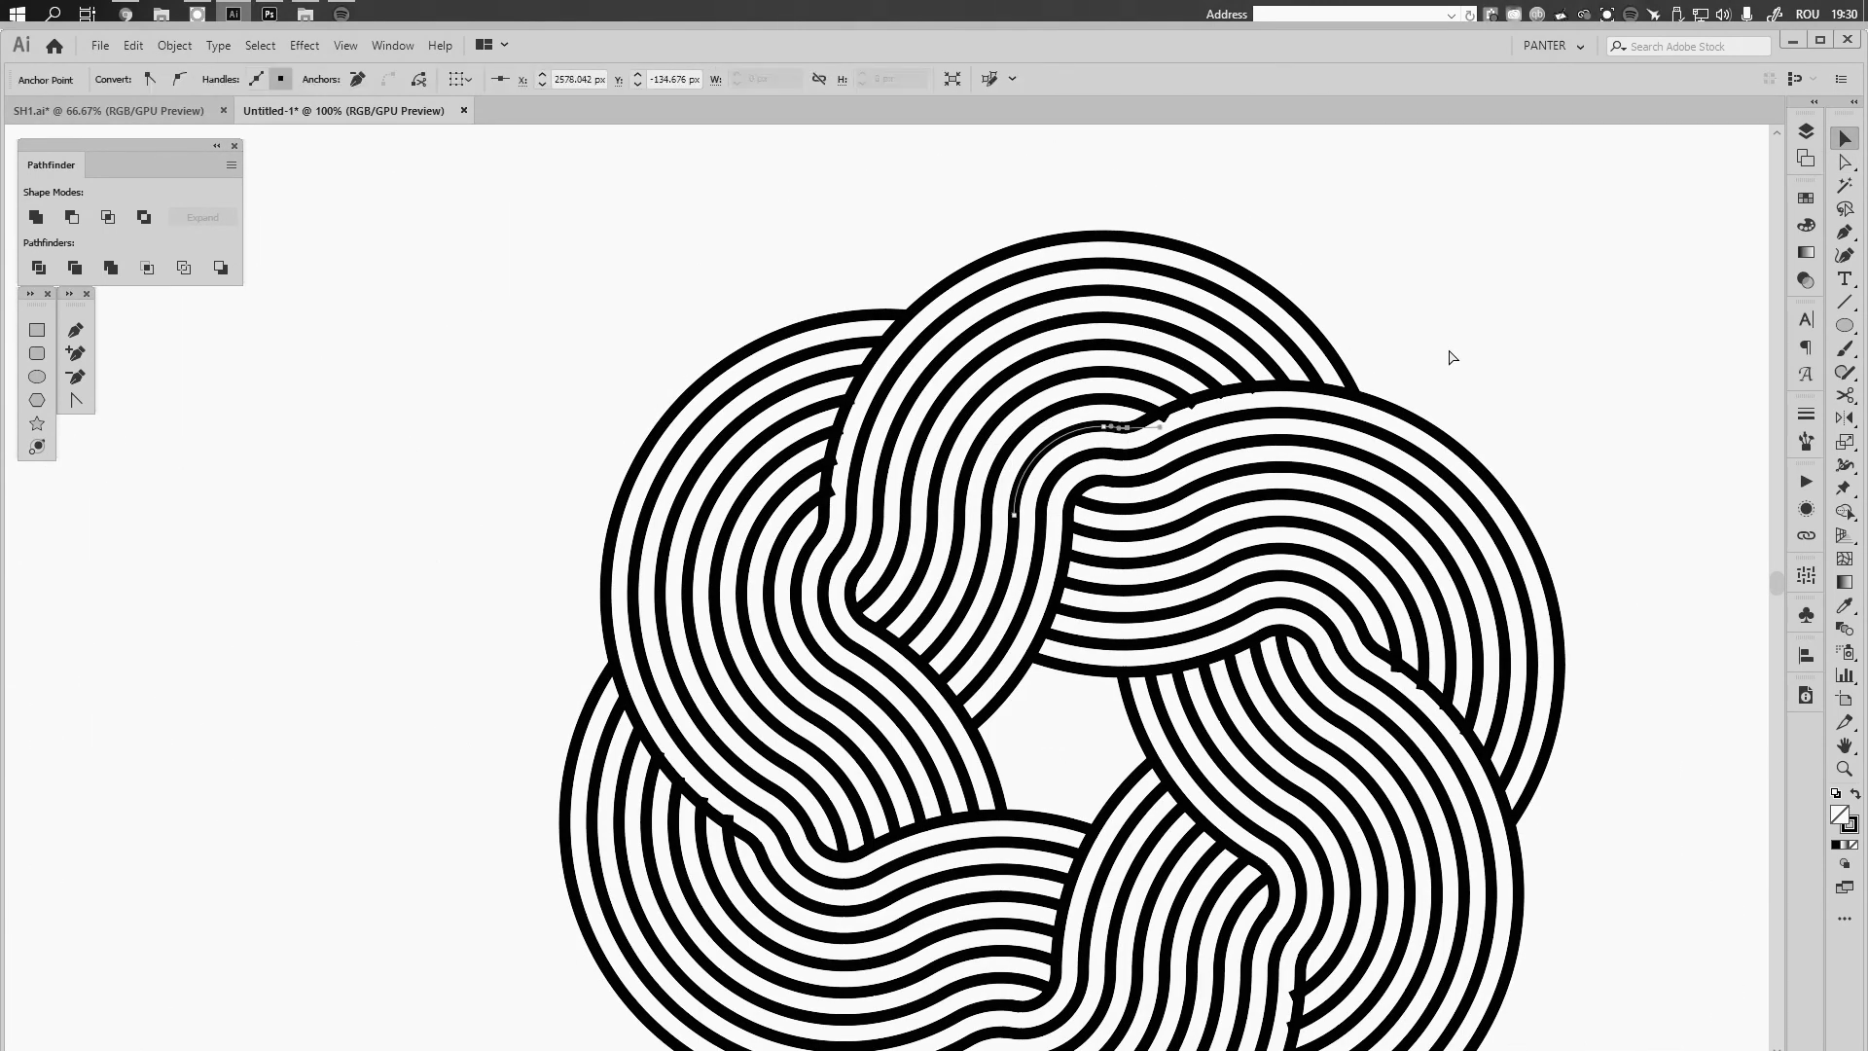
Add anchor points on the top petal's two lowest overhanging lines, just before their free ends at the neighbouring petal's outer line
key("ctrl+z")
scroll(1181, 403, "up", 4)
key("space")
left_click_drag(1180, 403, 953, 517)
scroll(953, 517, "up", 1)
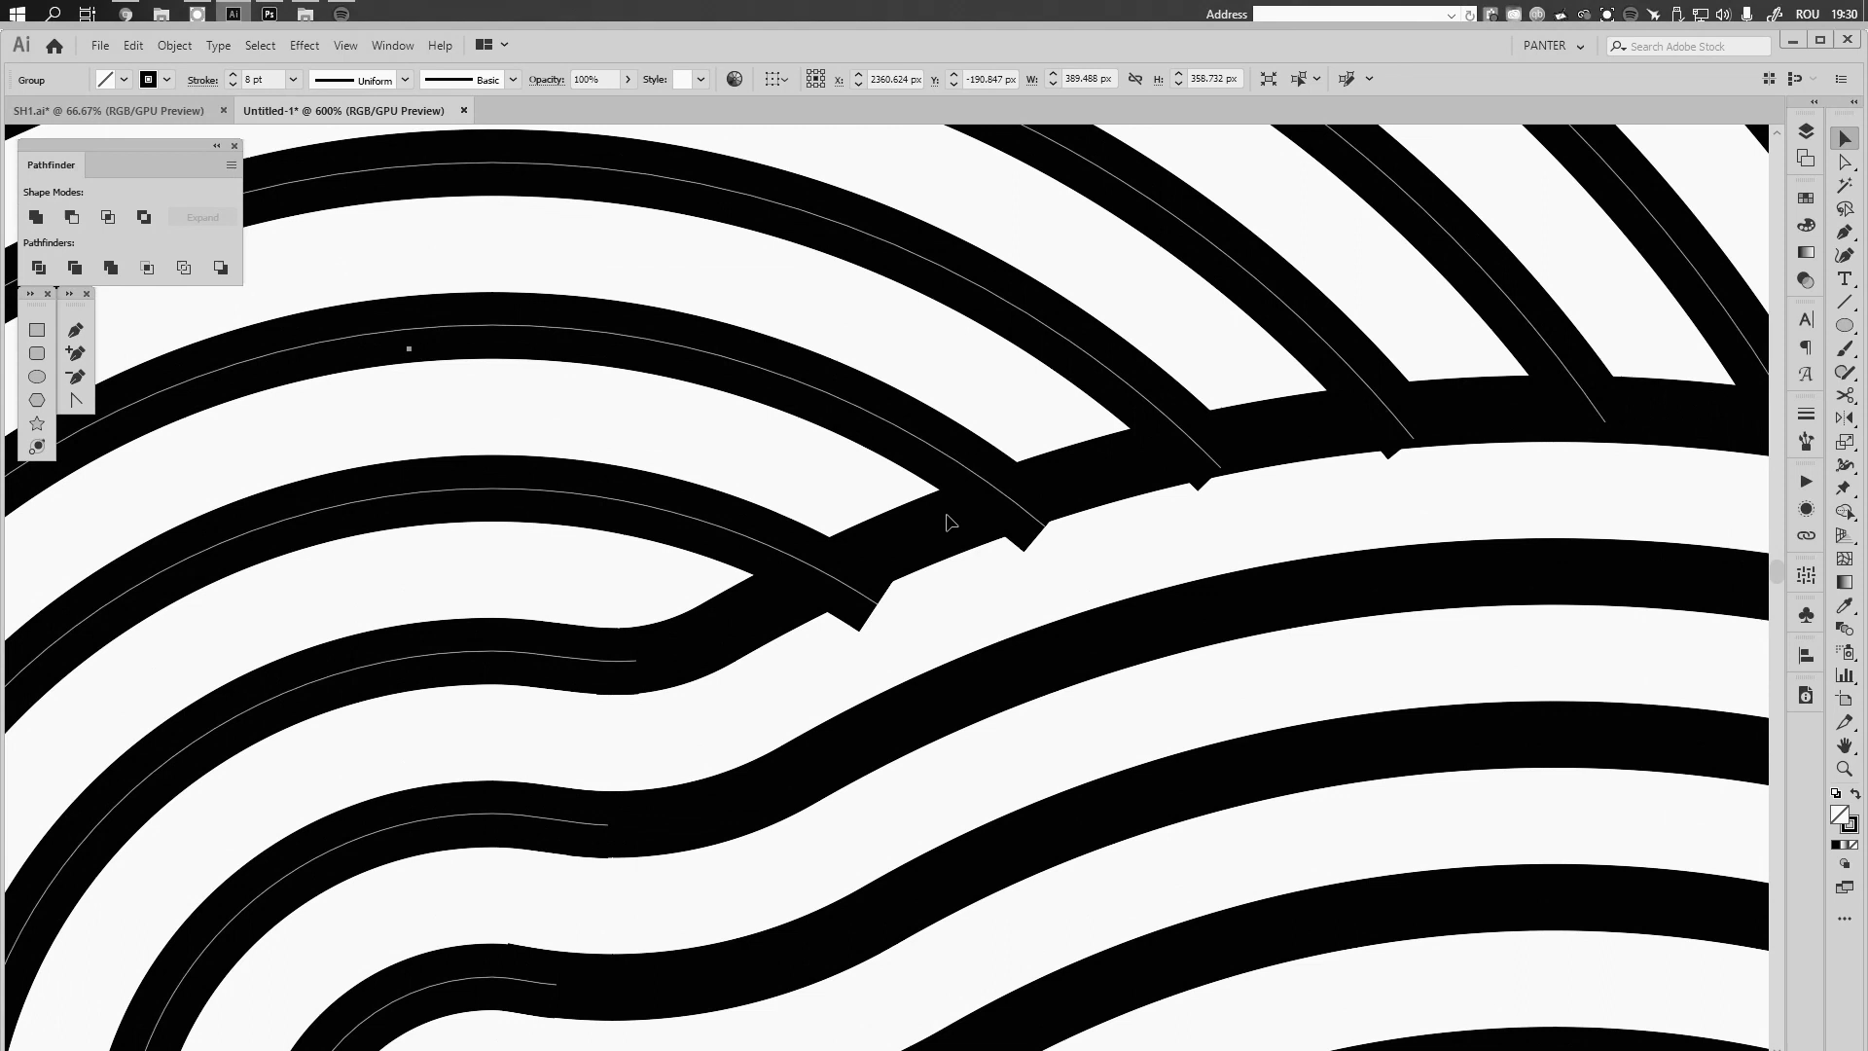
left_click(815, 582, "ctrl")
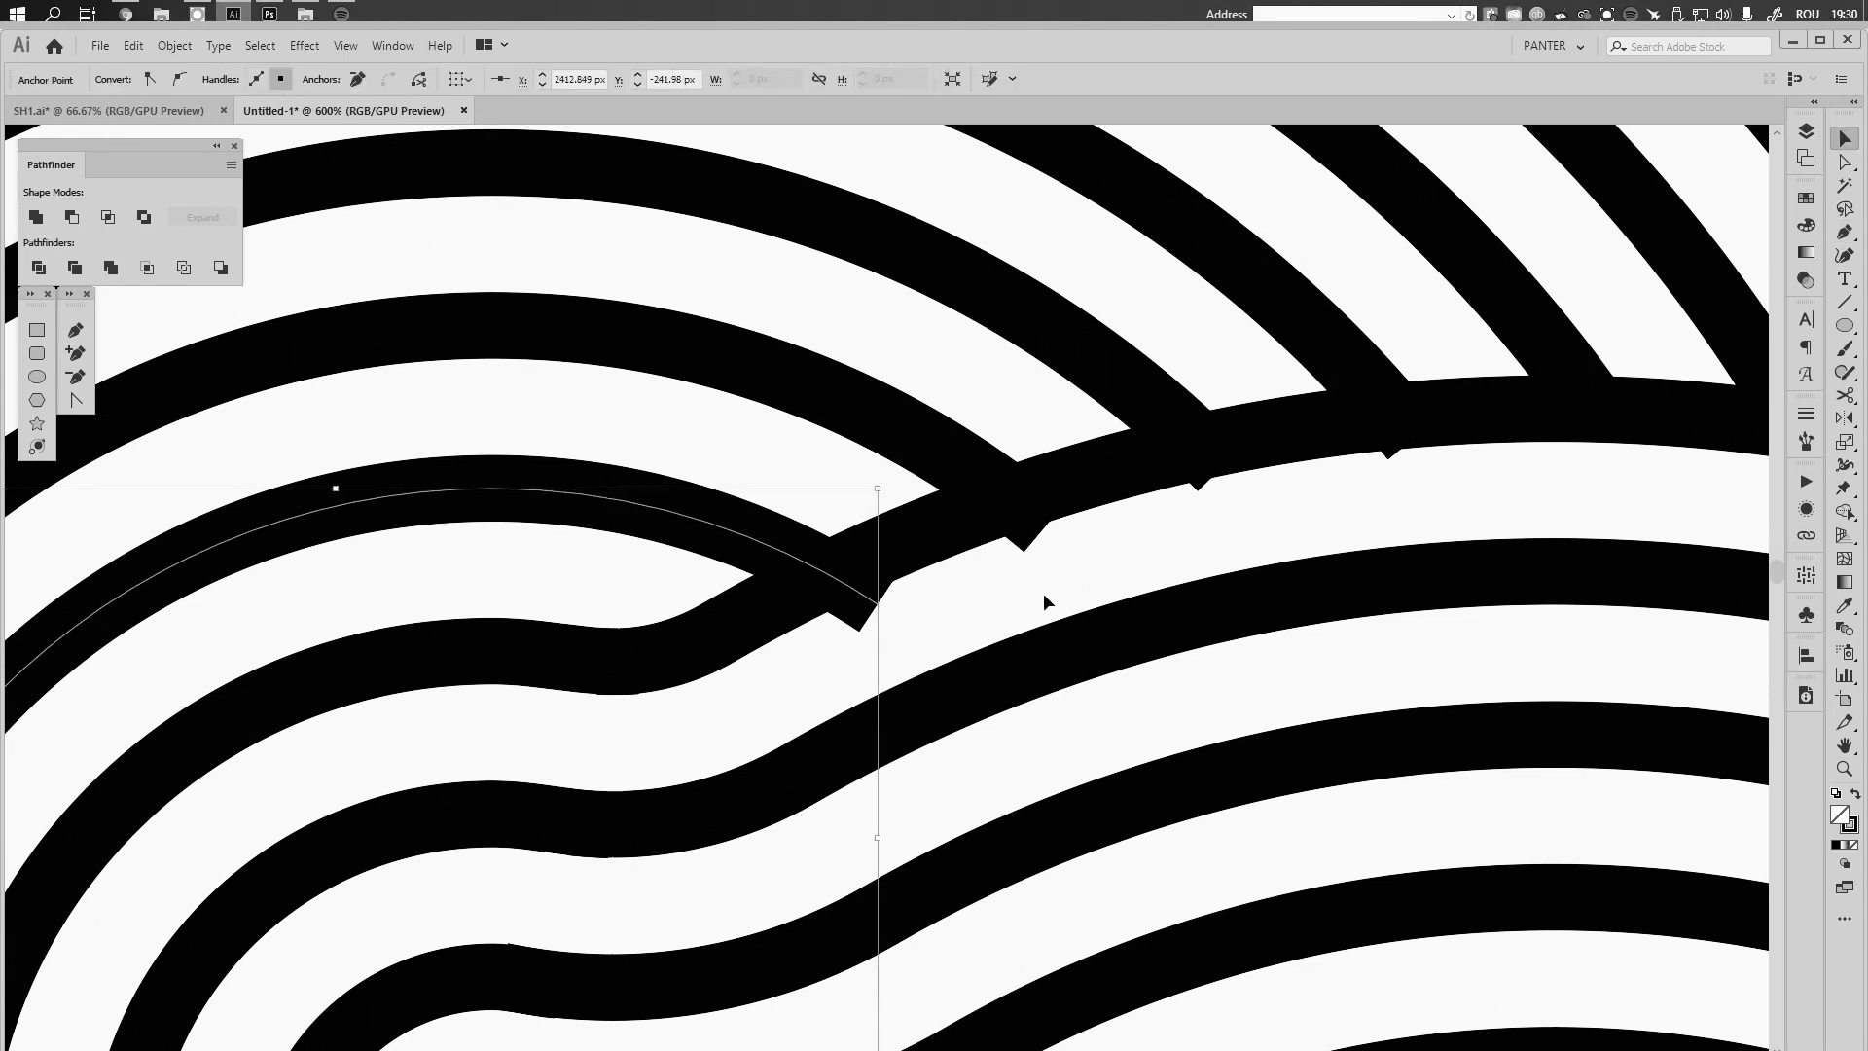
left_click(1004, 474)
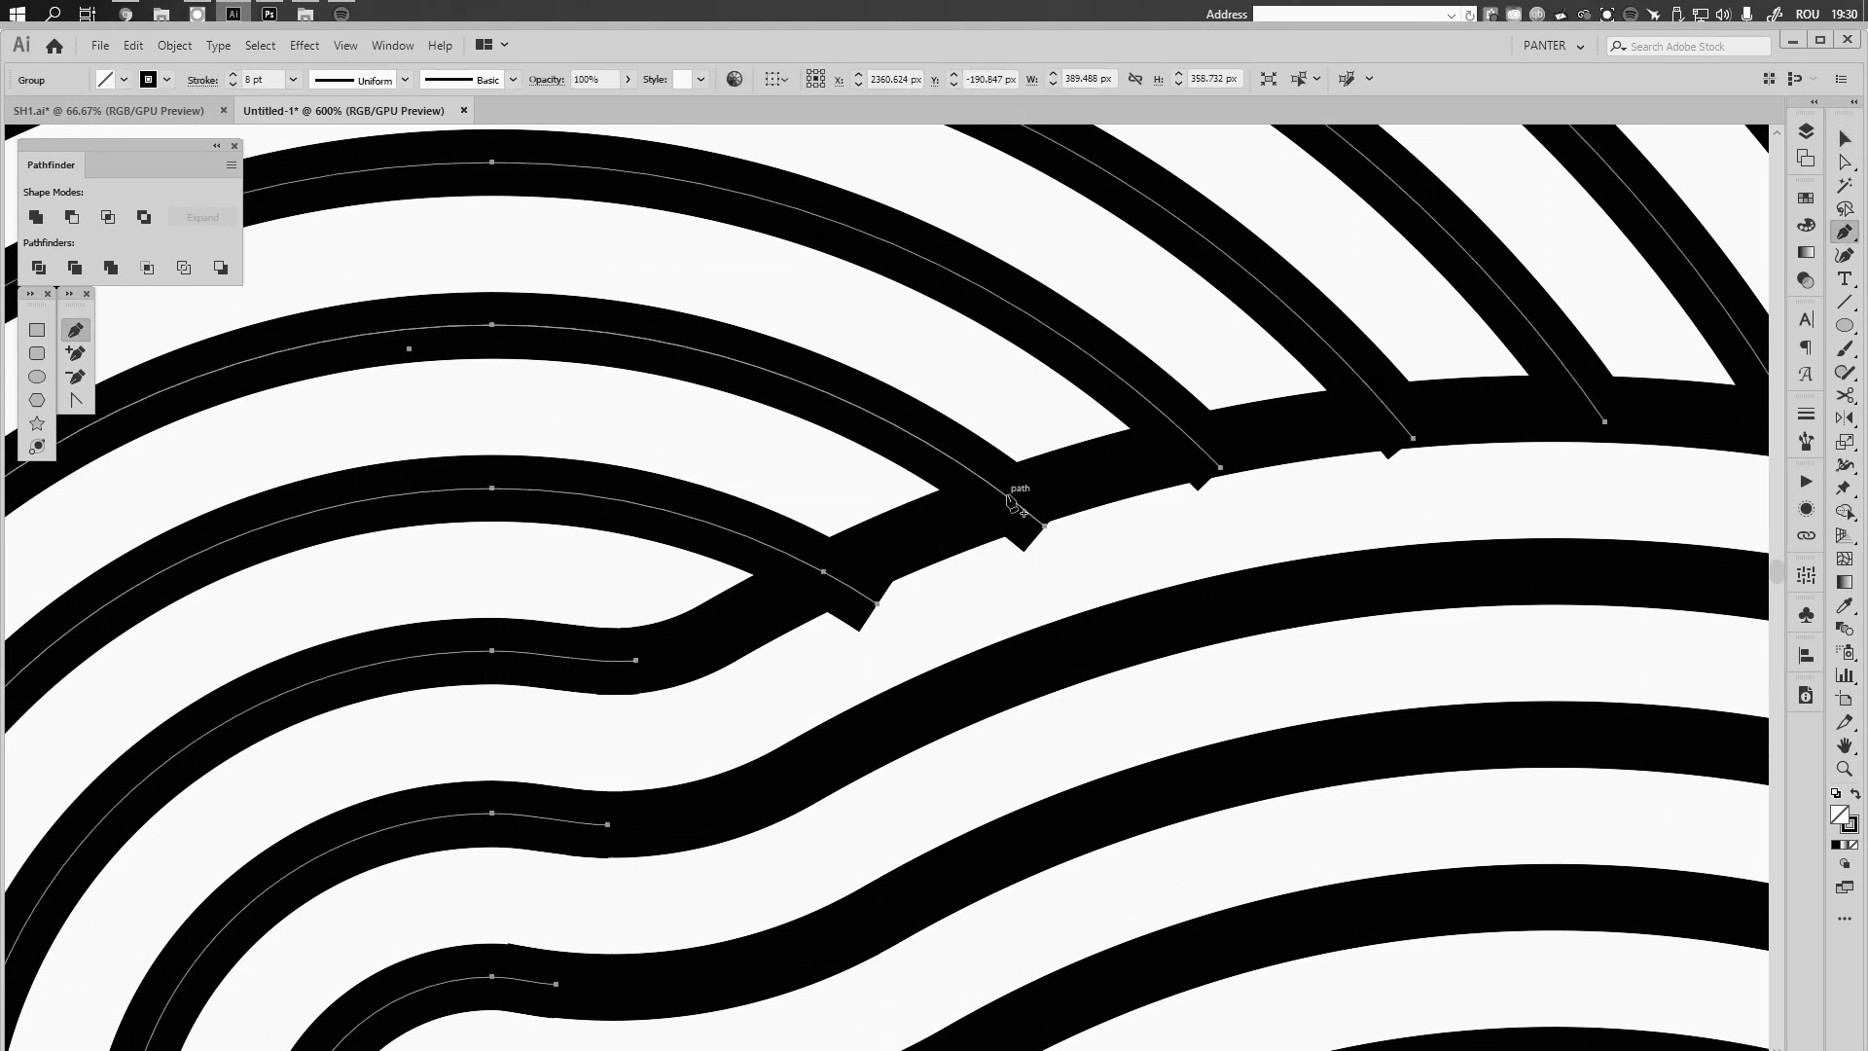
Add anchor points near the free ends of the next two overhanging lines, inside the neighbouring petal's outer line
key("v")
left_click(1151, 423)
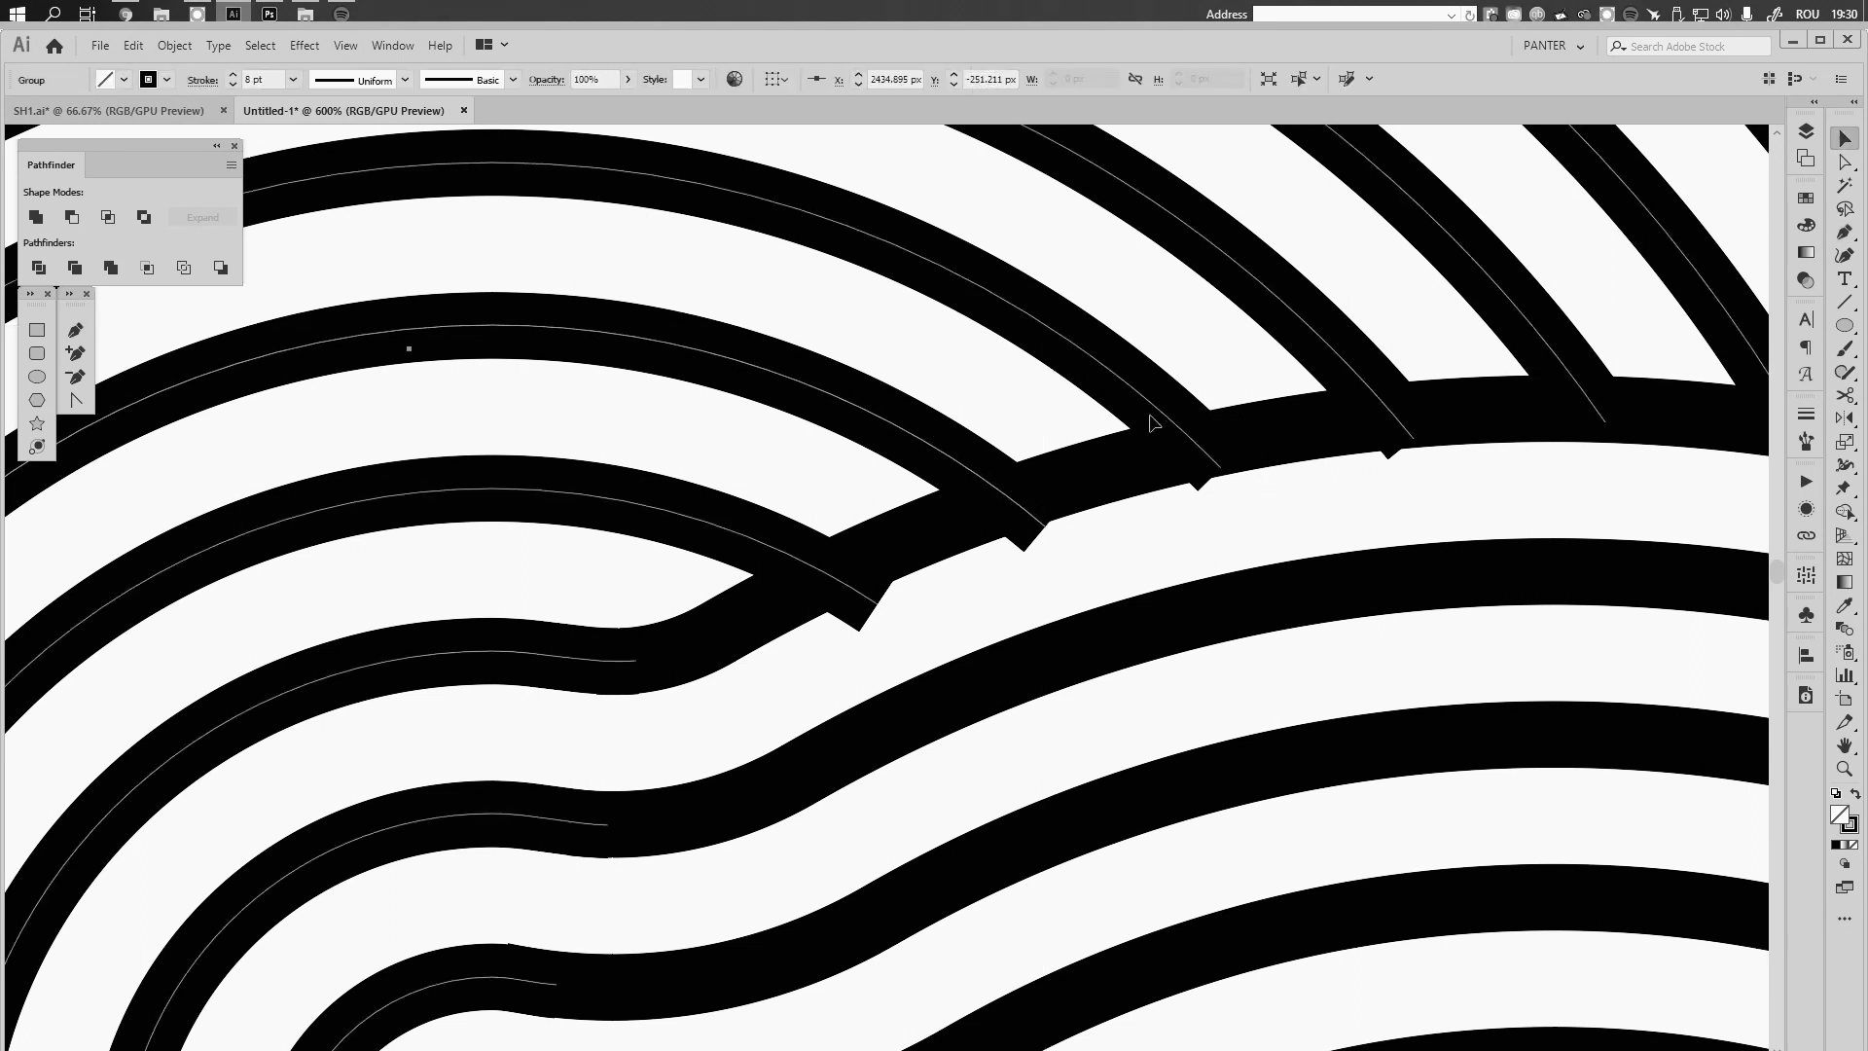
left_click(1151, 423)
left_click(1198, 452)
key("b")
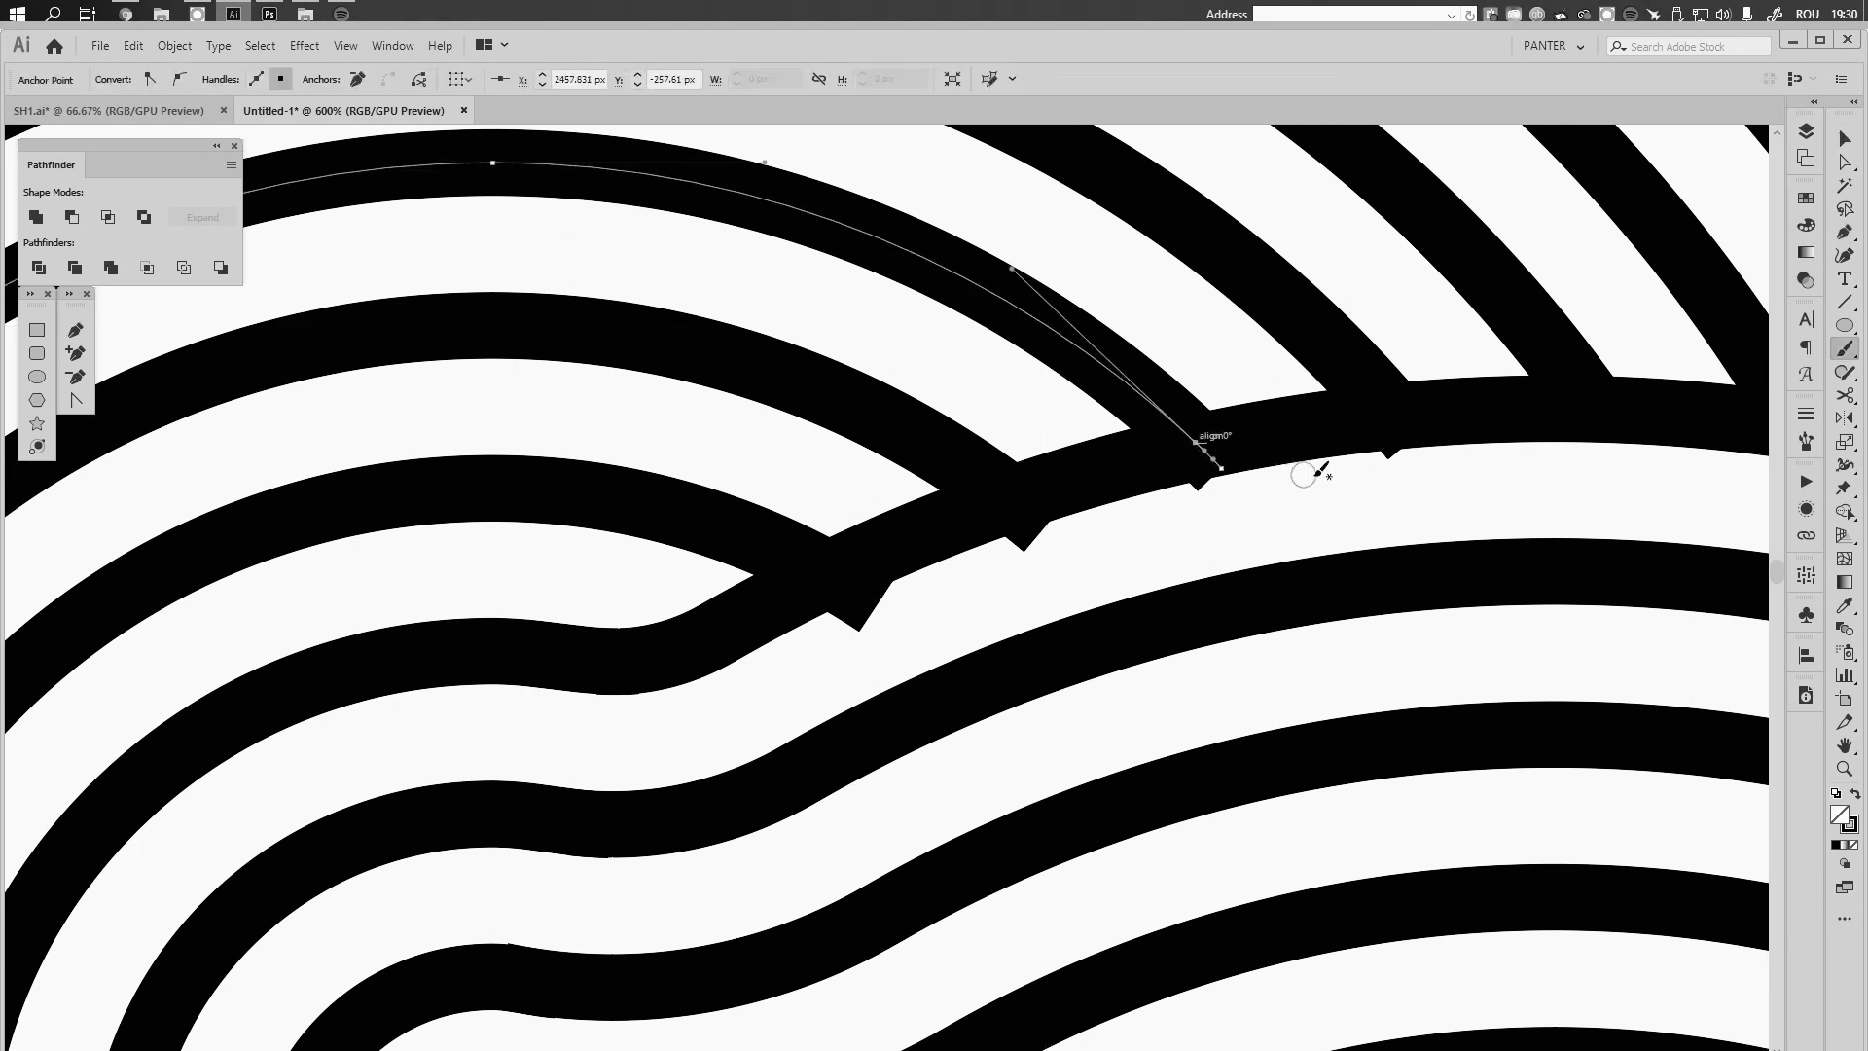
key("v")
left_click(1348, 368)
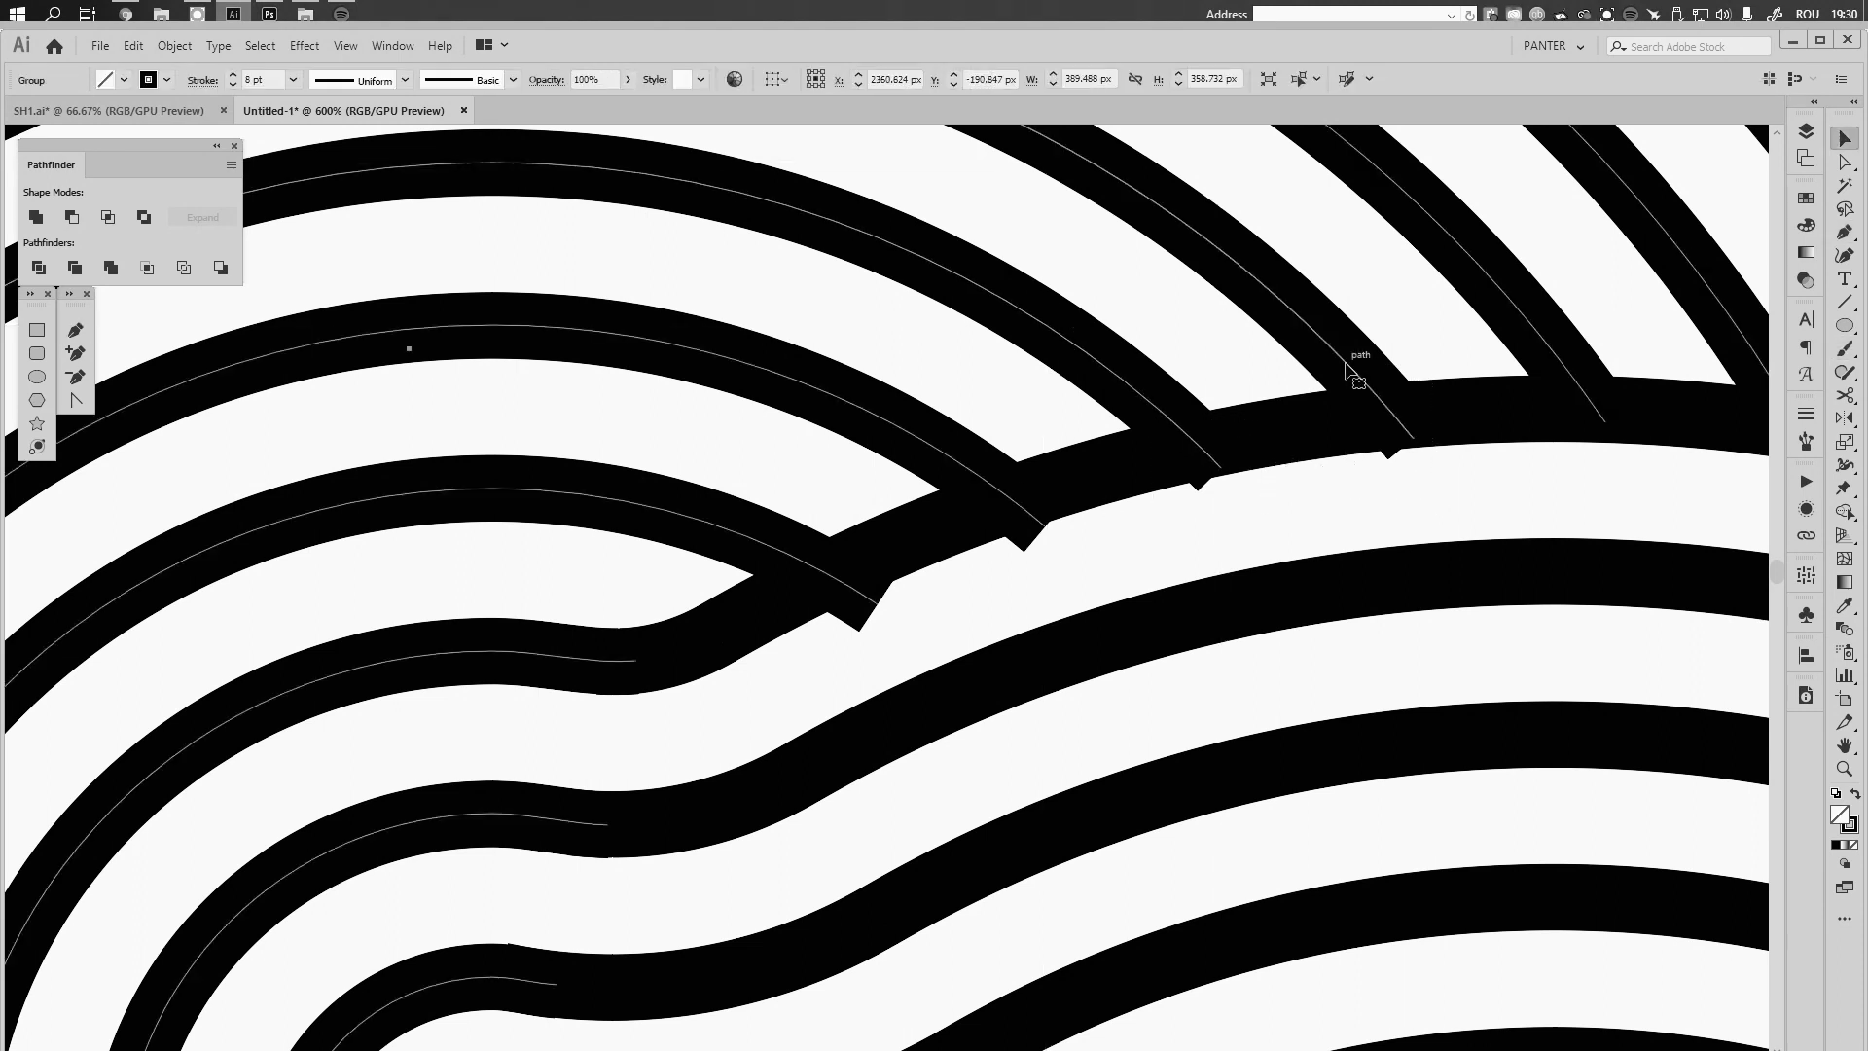
left_click(1389, 413)
left_click_drag(1552, 425, 1021, 425)
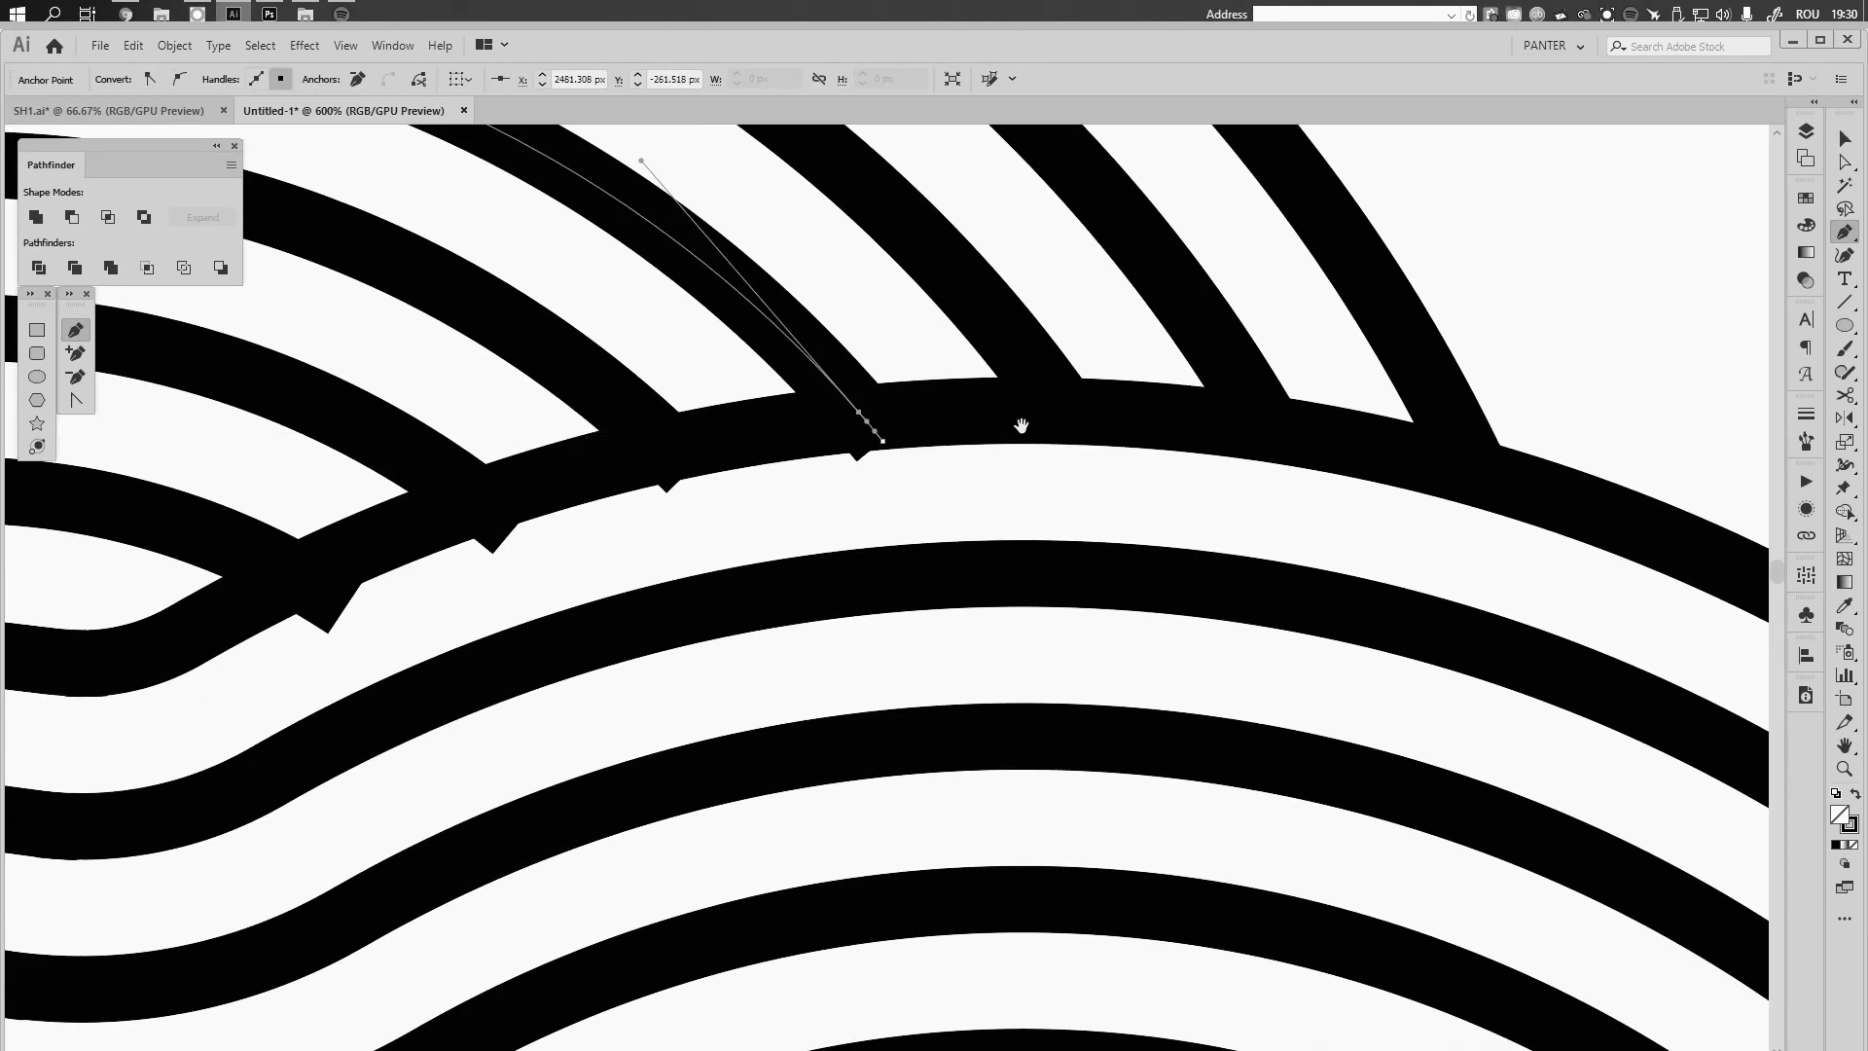
scroll(959, 488, "left", 3)
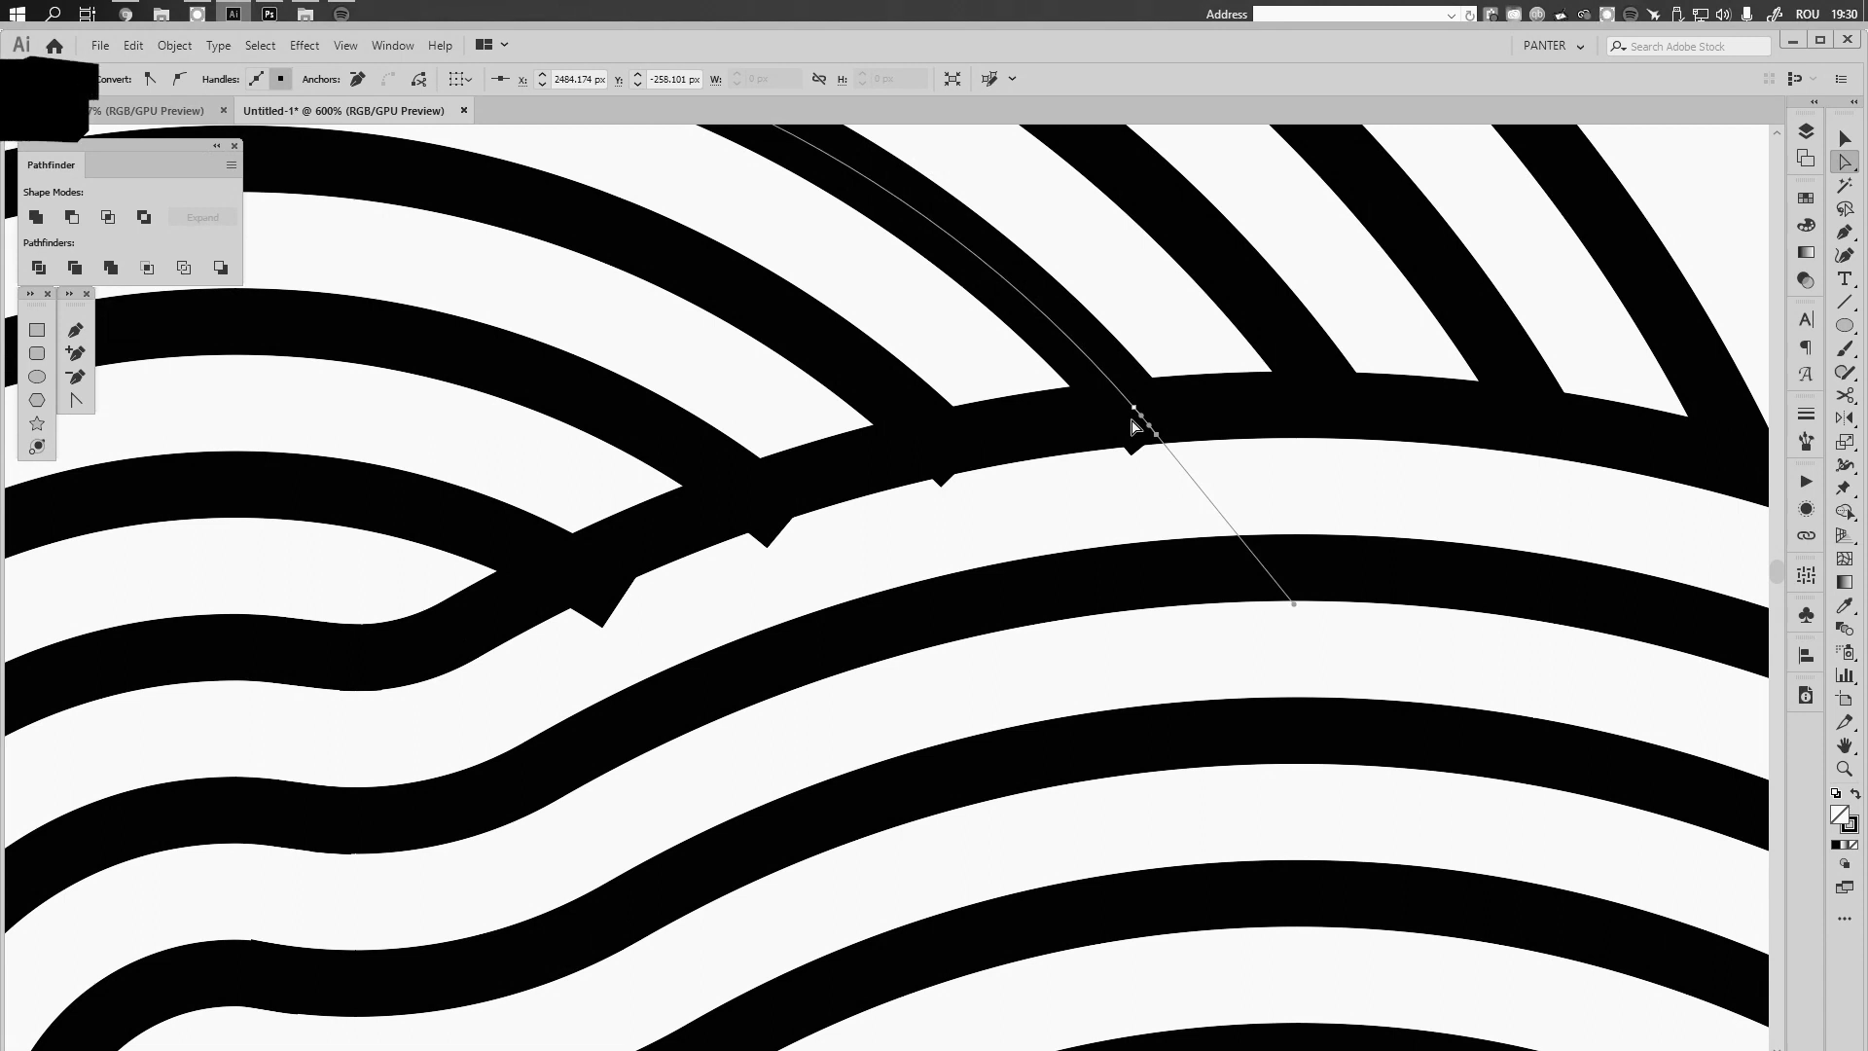
Delete the end anchor points of the four overhanging lines so they stop within the neighbouring petal's outer line
key("Delete")
left_click_drag(1002, 513, 942, 459)
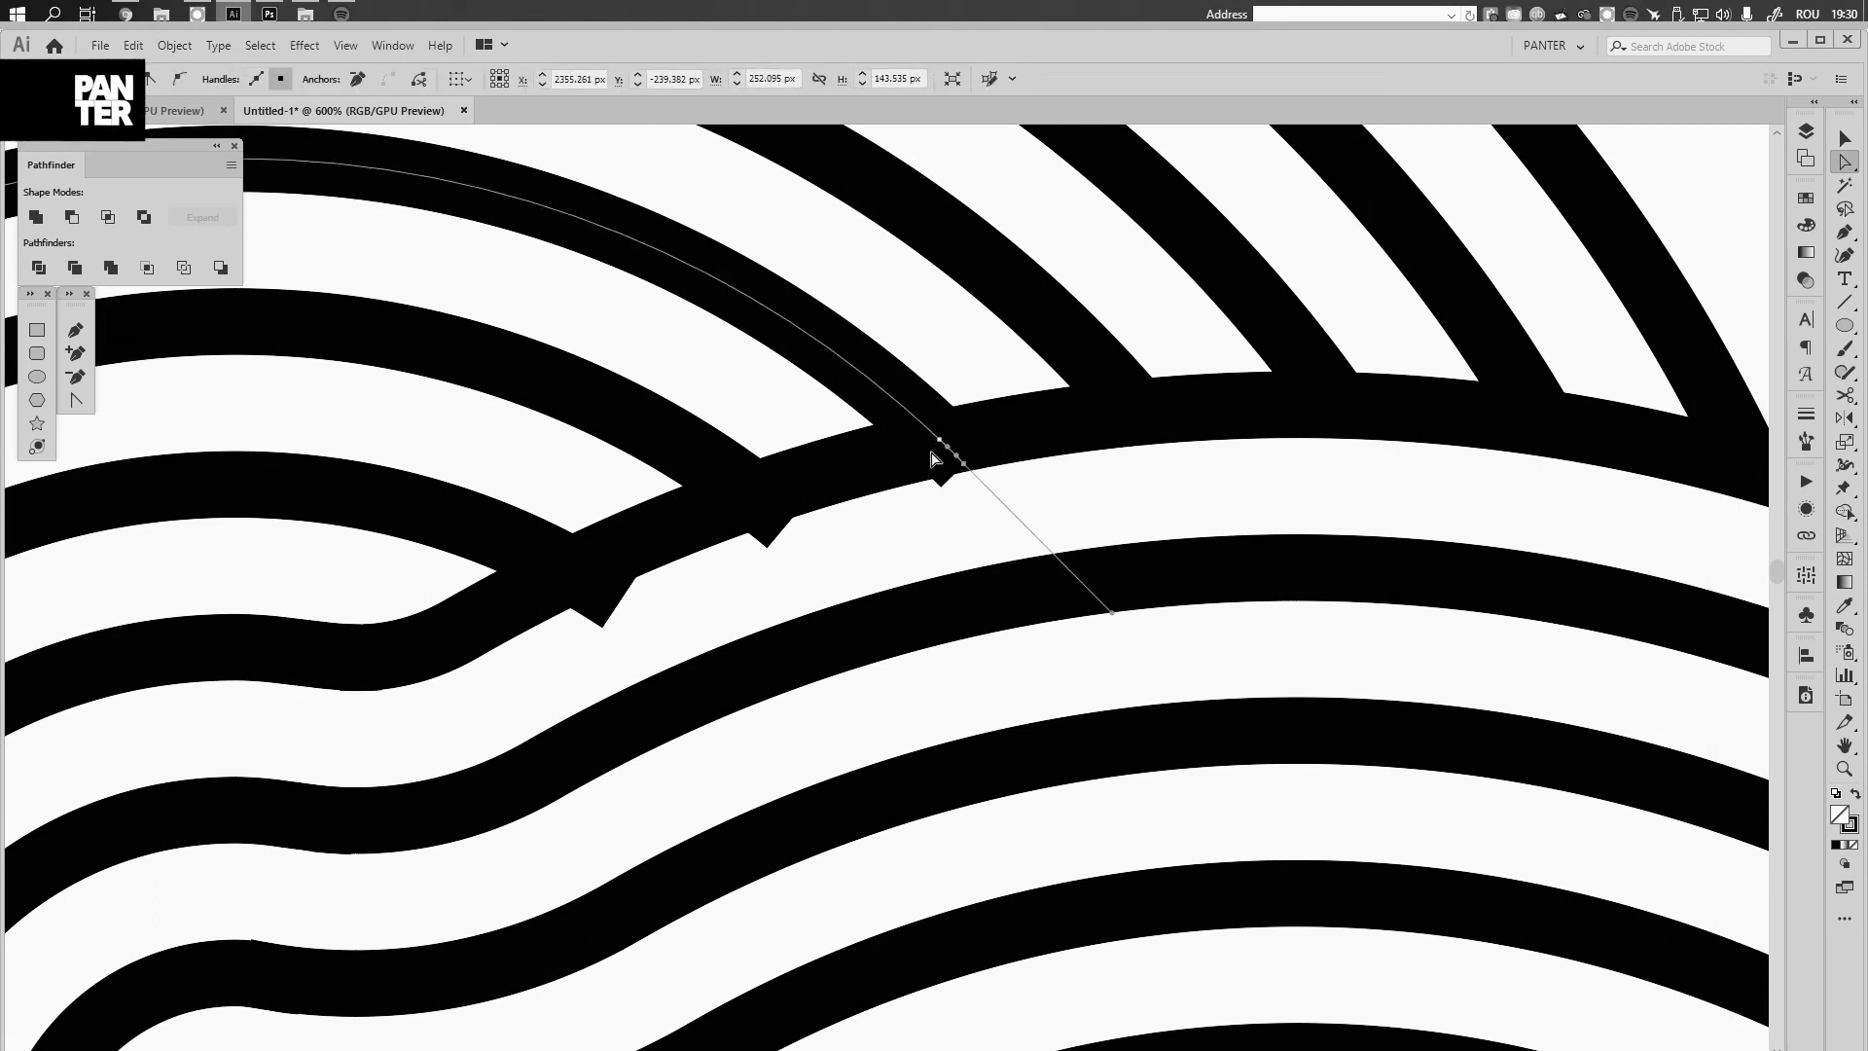
left_click(769, 512)
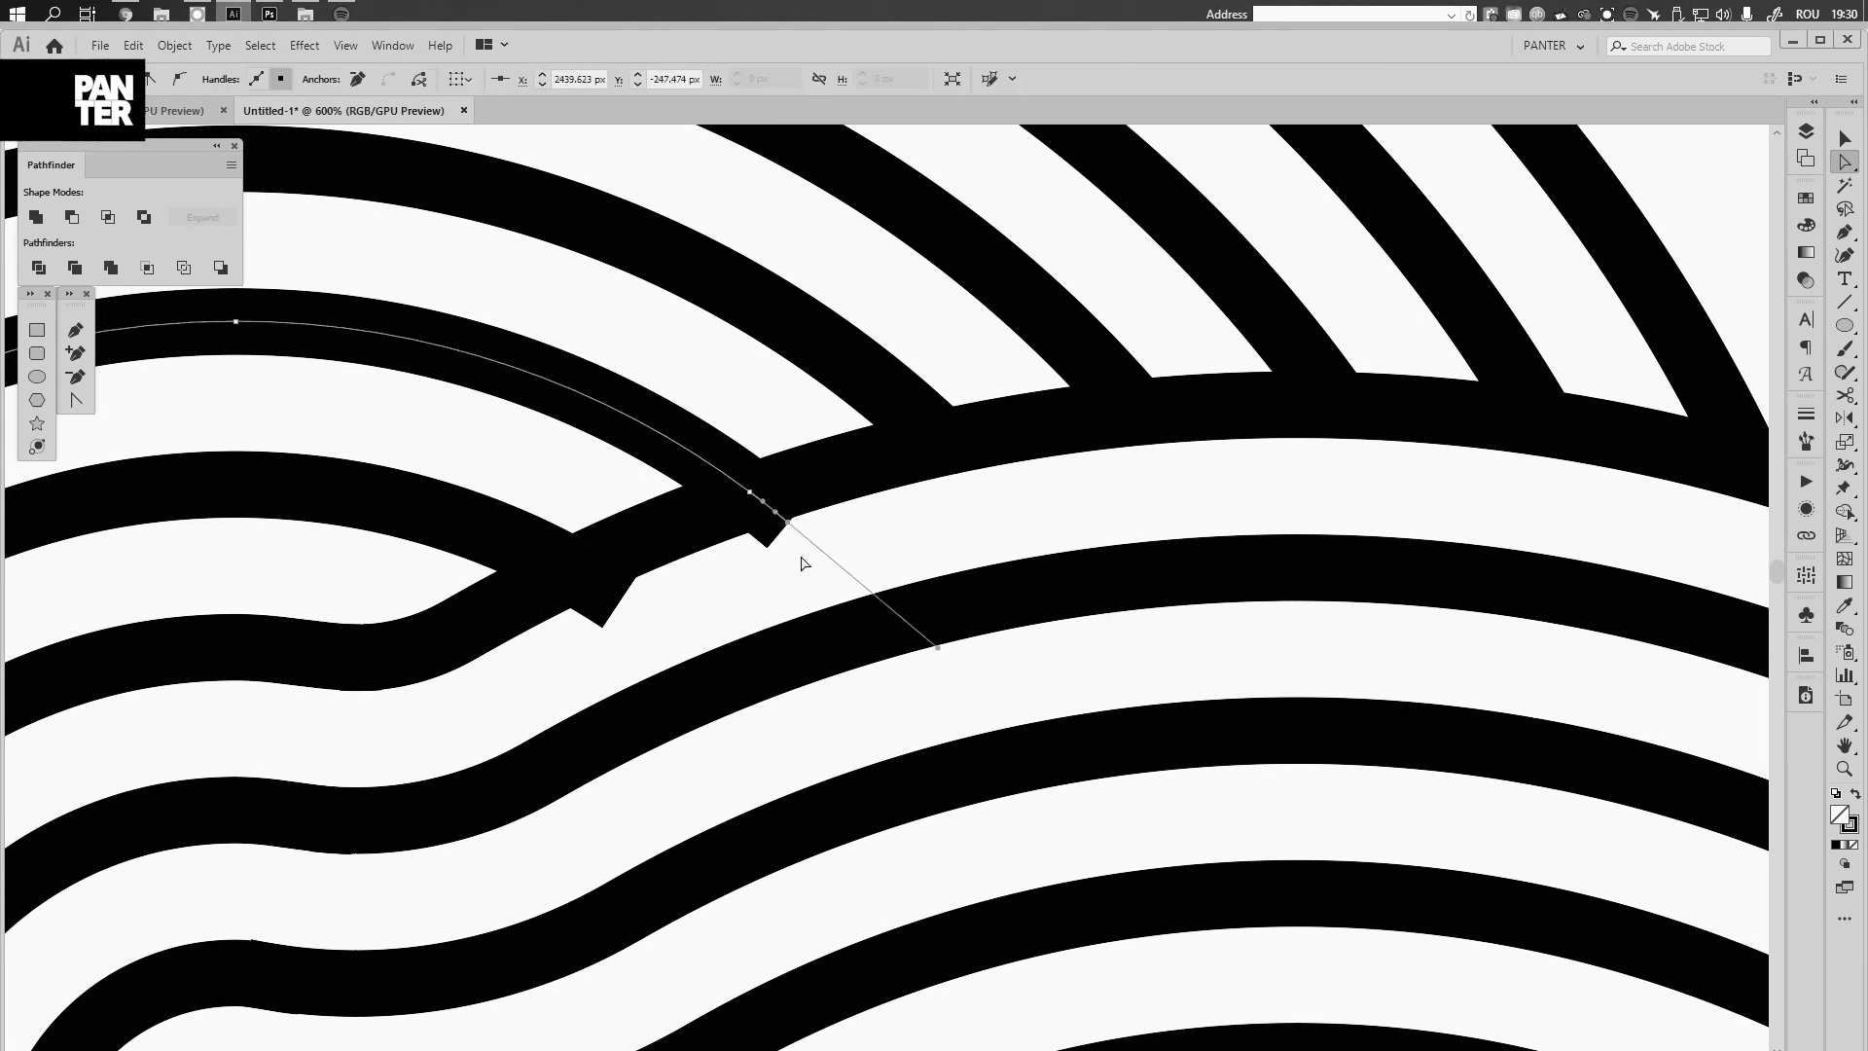
key("Delete")
left_click_drag(596, 569, 590, 566)
key("Delete")
left_click(718, 598)
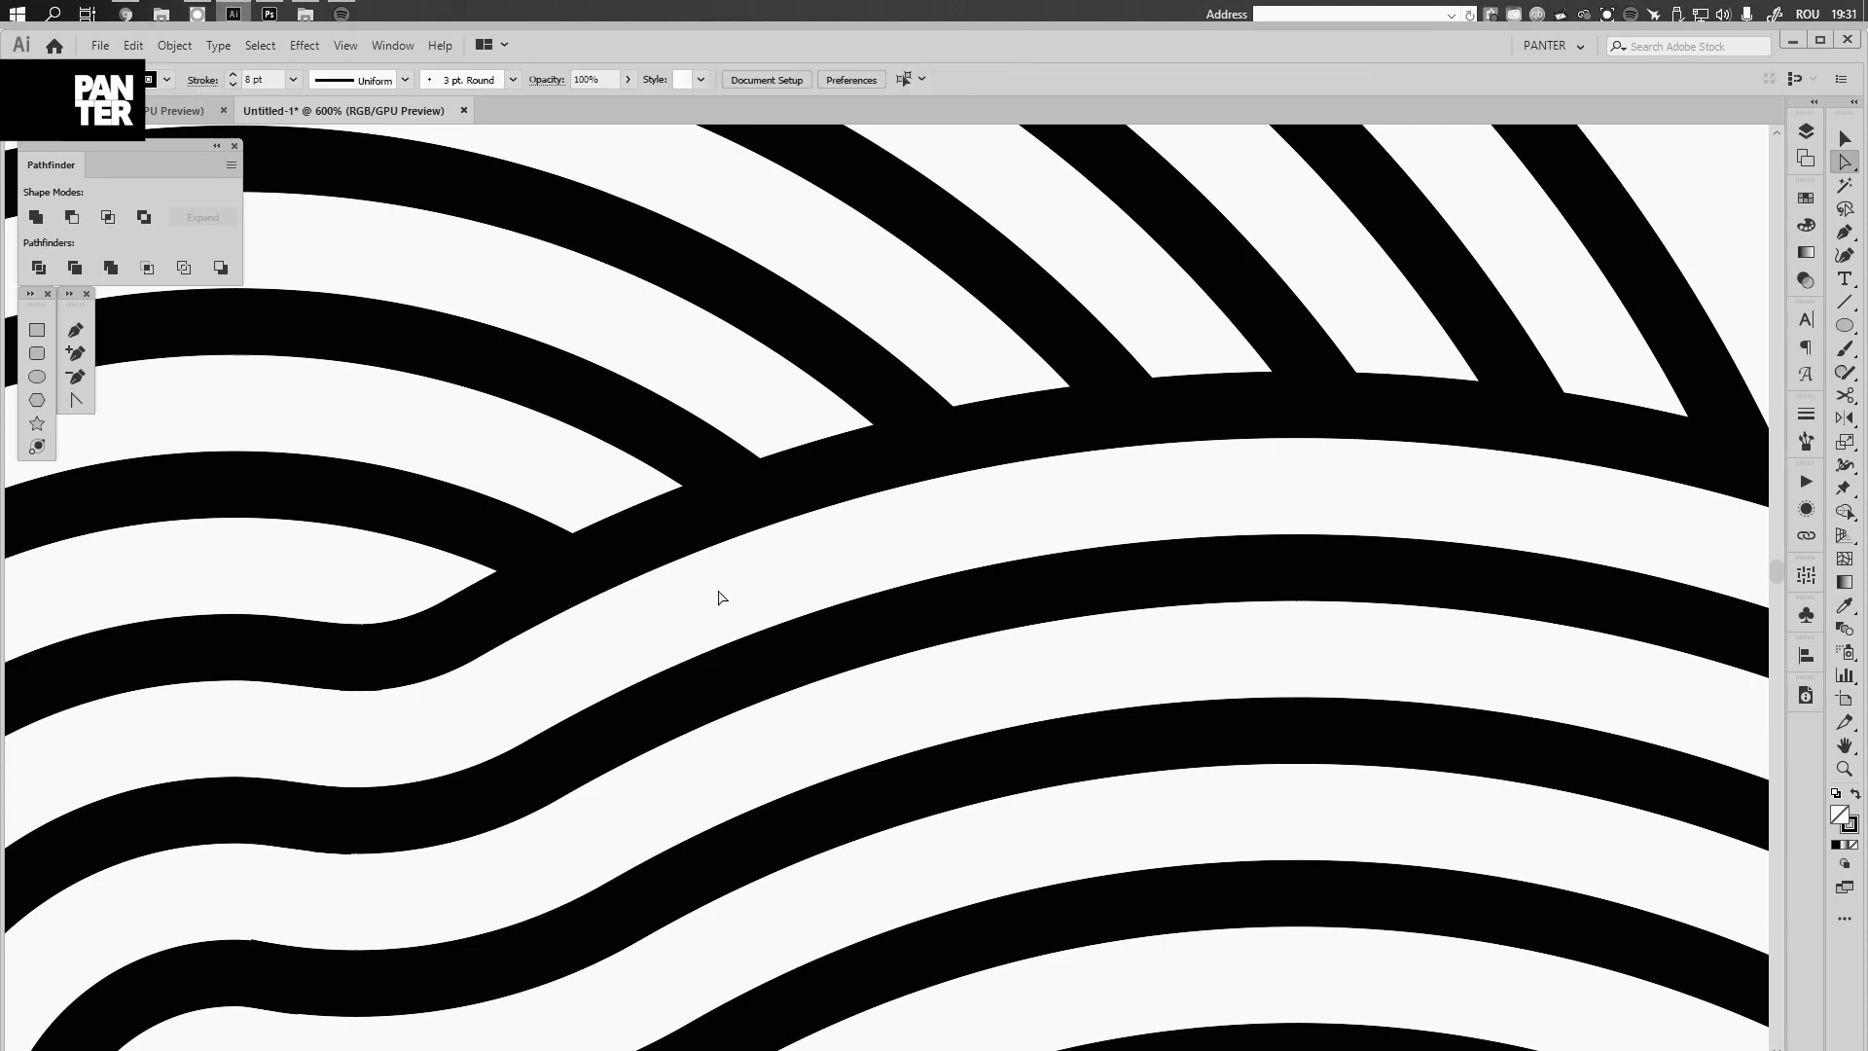
key("v")
Examine the whole ring and the joins between the top petal and its neighbours for irregularities
scroll(716, 588, "down", 5)
left_click_drag(804, 622, 1066, 327)
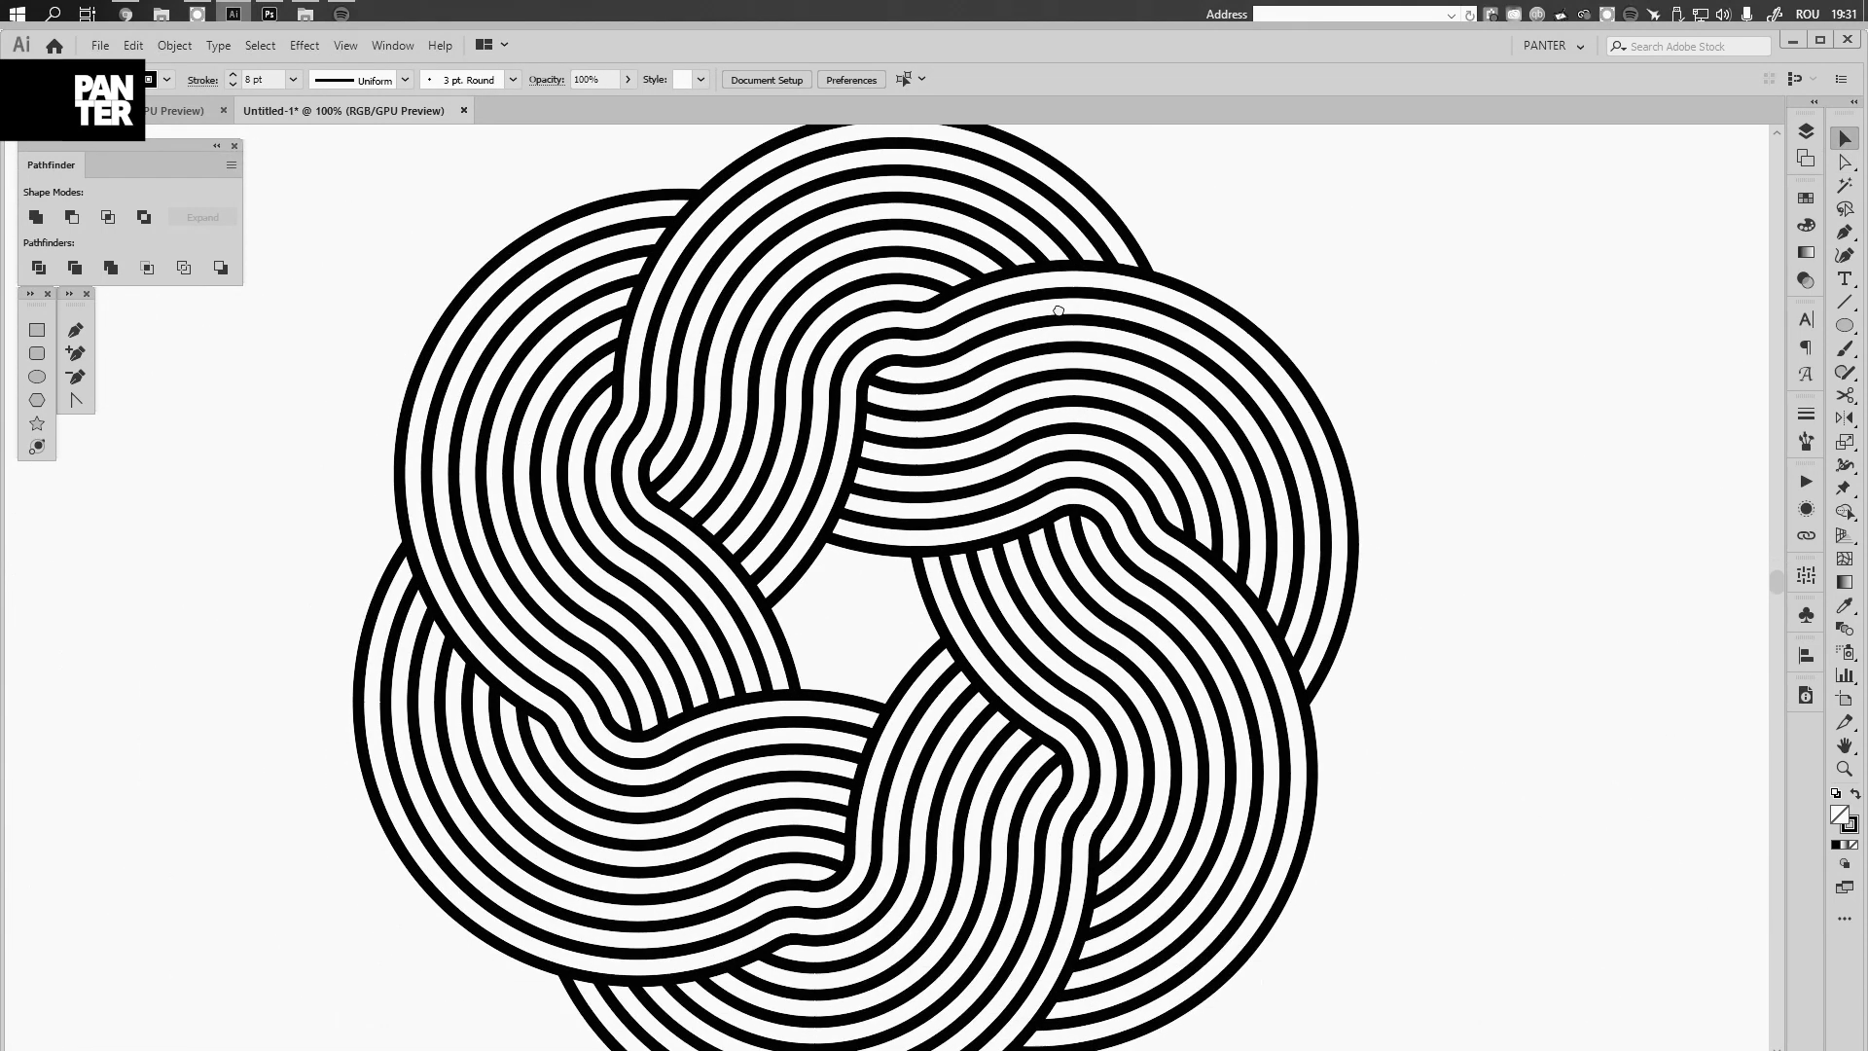
scroll(1066, 327, "down", 1)
left_click_drag(1402, 414, 1412, 464)
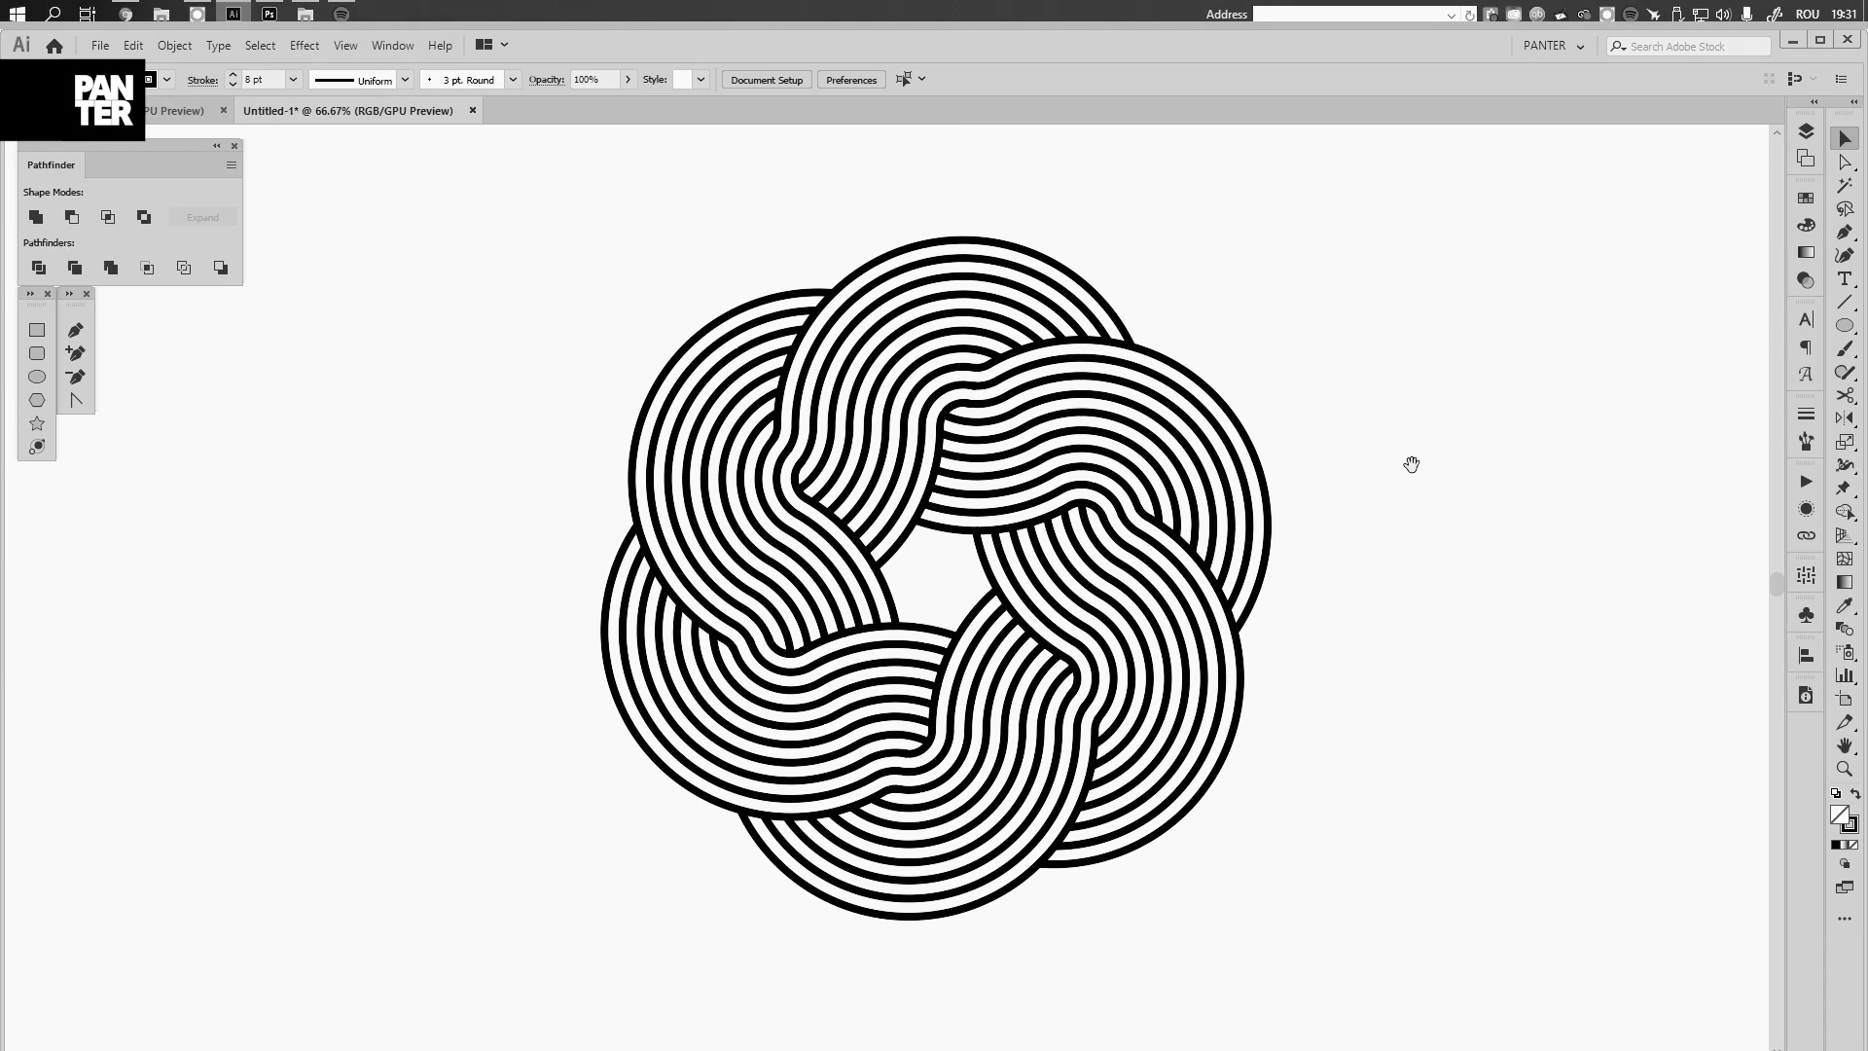
scroll(963, 384, "up", 3)
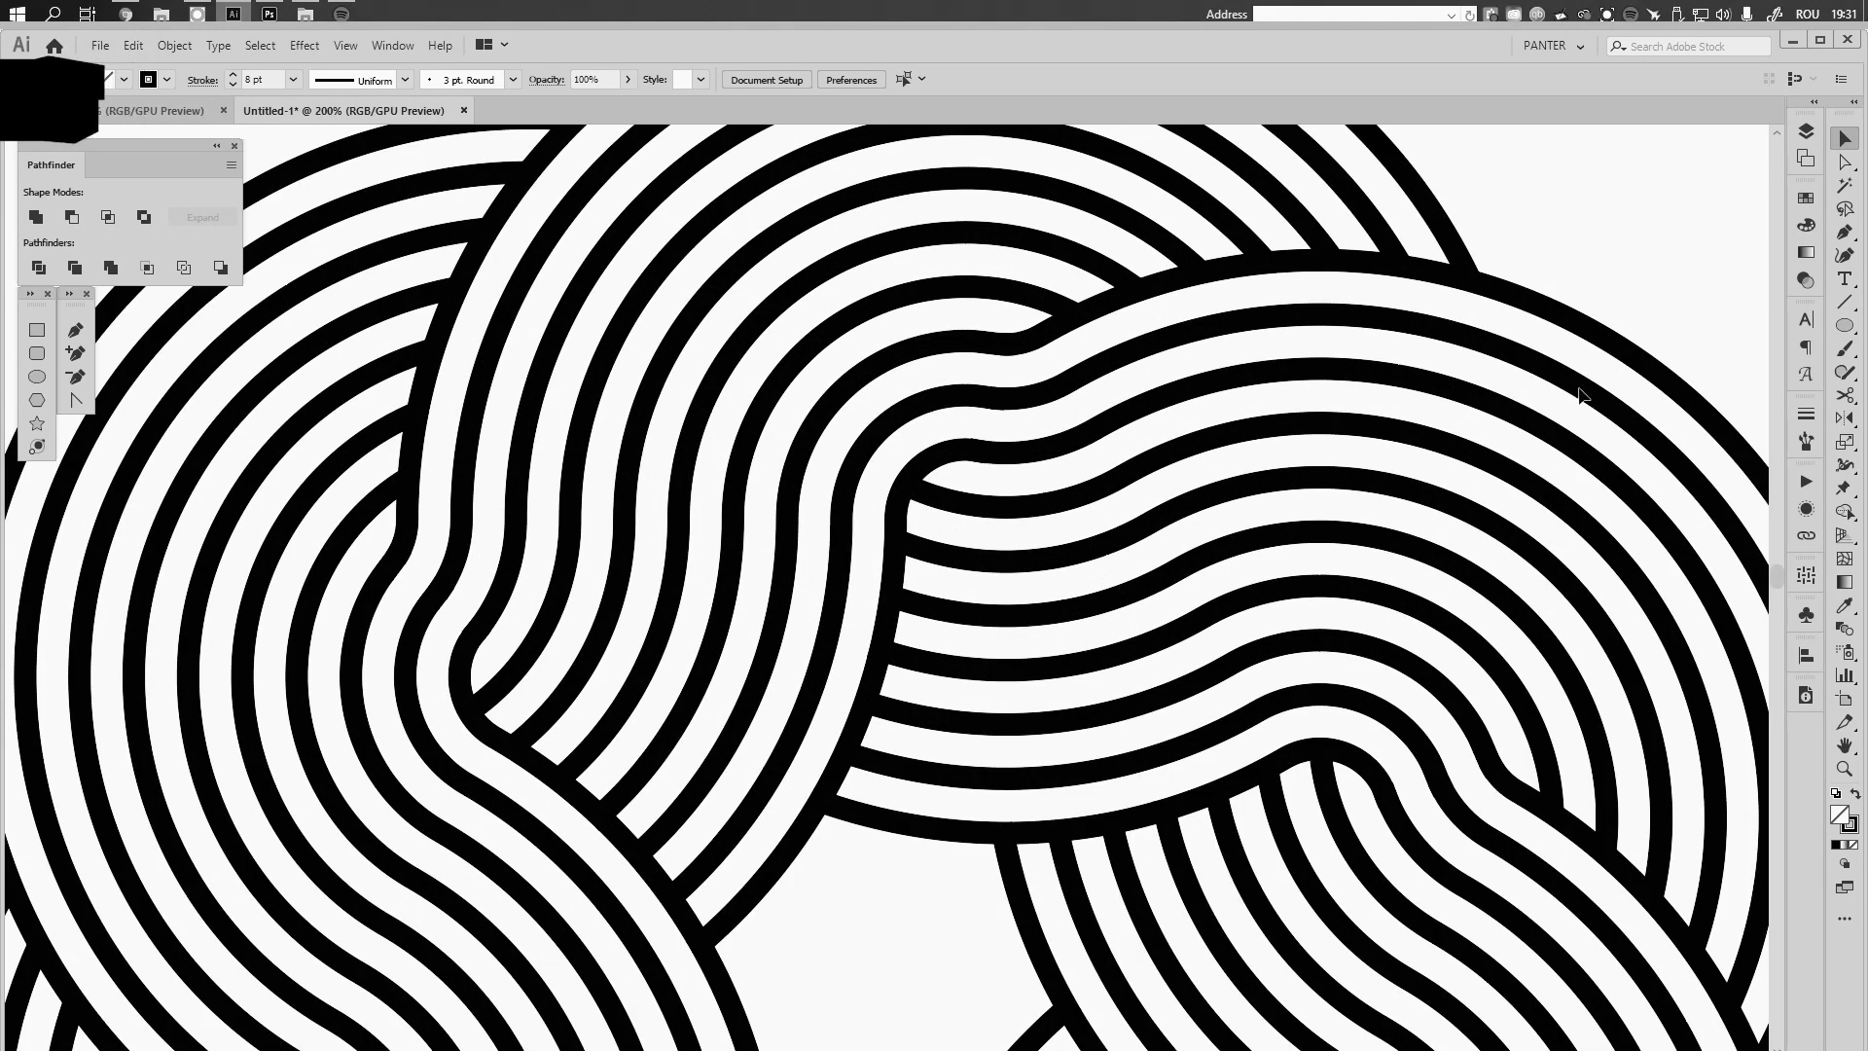
scroll(1155, 509, "up", 4)
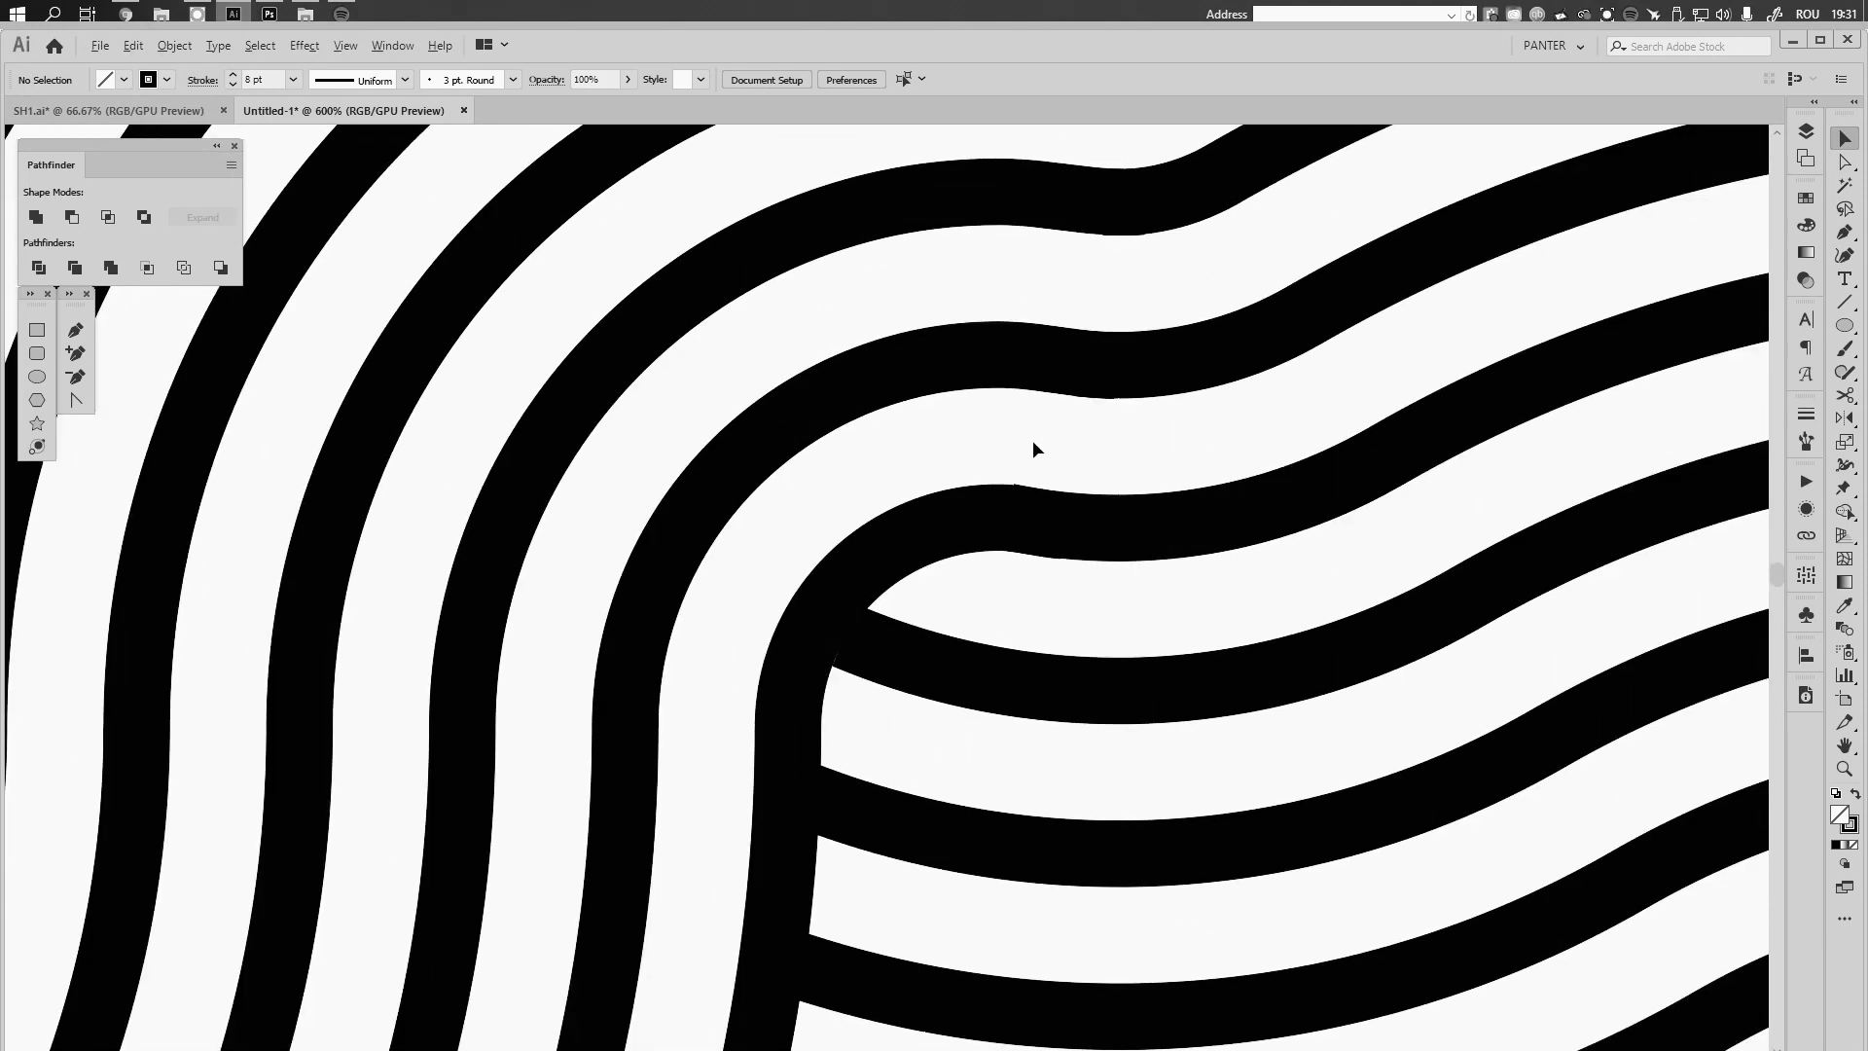
scroll(1032, 440, "up", 2)
scroll(680, 750, "down", 4)
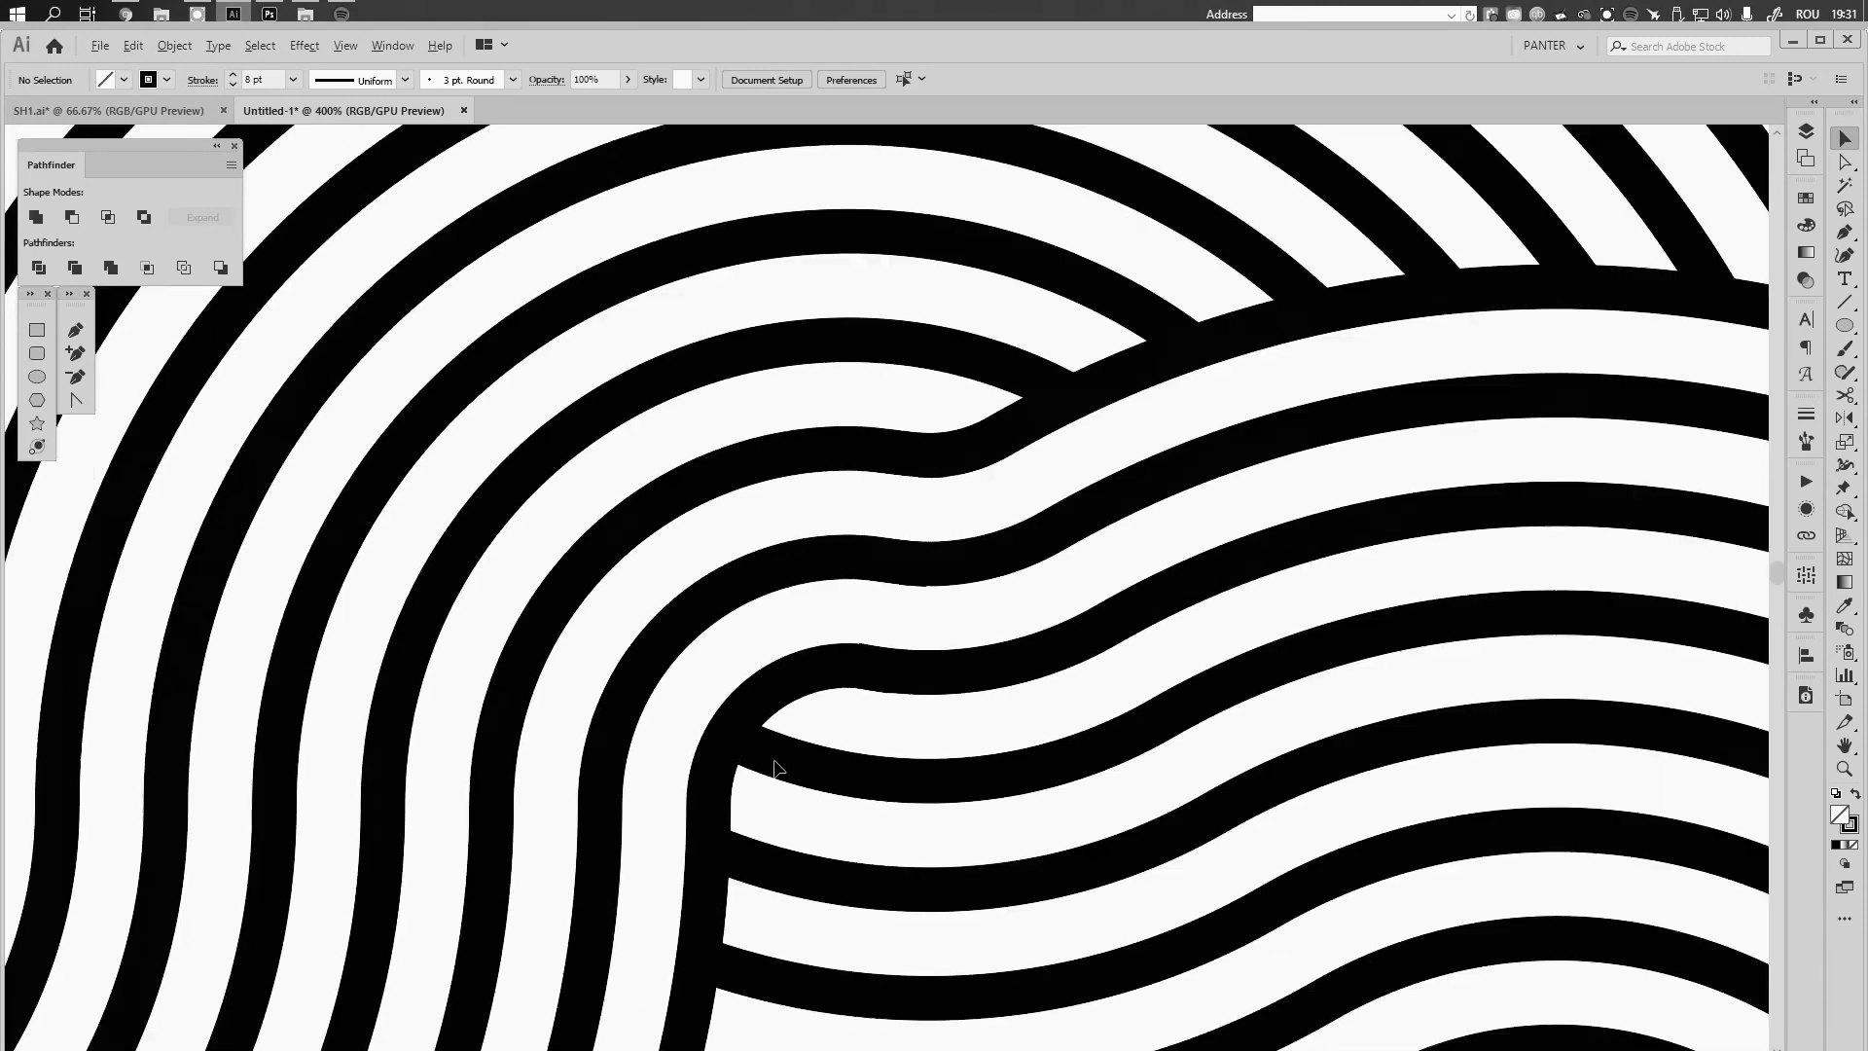
left_click_drag(780, 768, 1172, 429)
scroll(1244, 526, "down", 3)
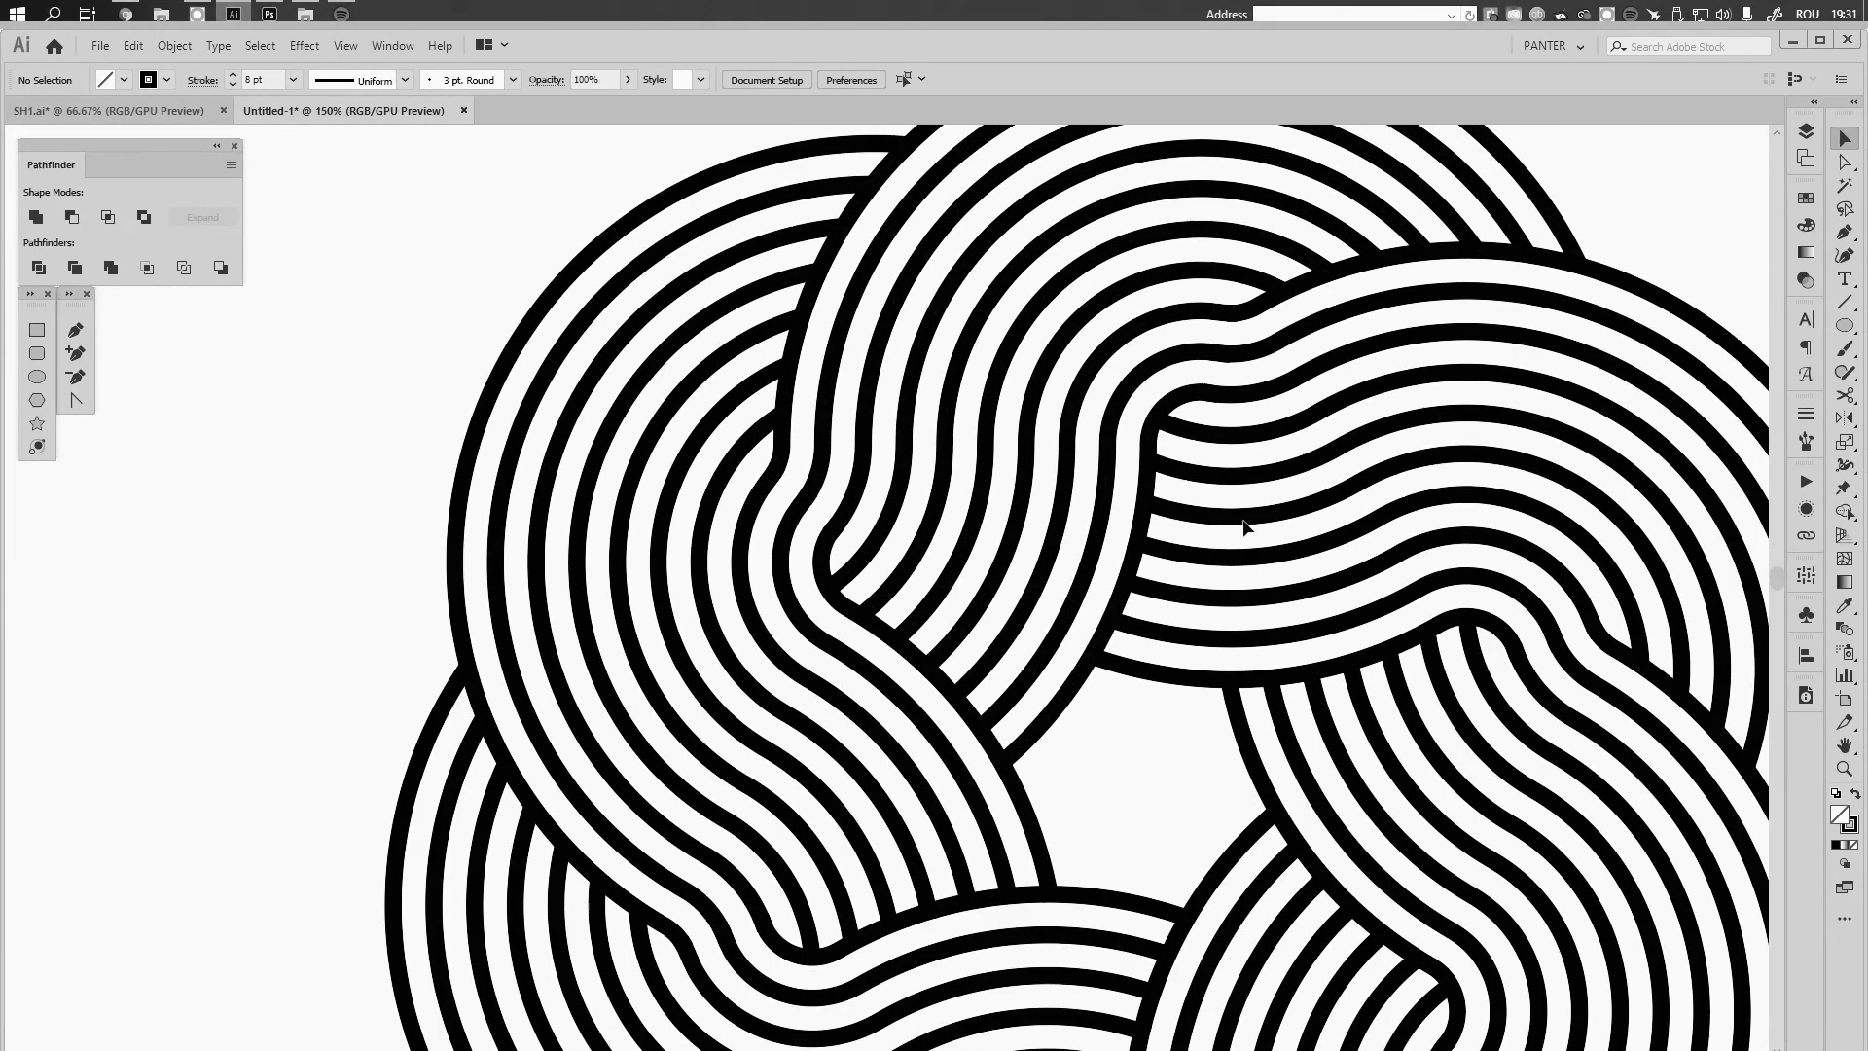
Nudge the end of the top petal's line at its inner lower-left join to close the gap with the neighbouring petal
left_click(940, 586)
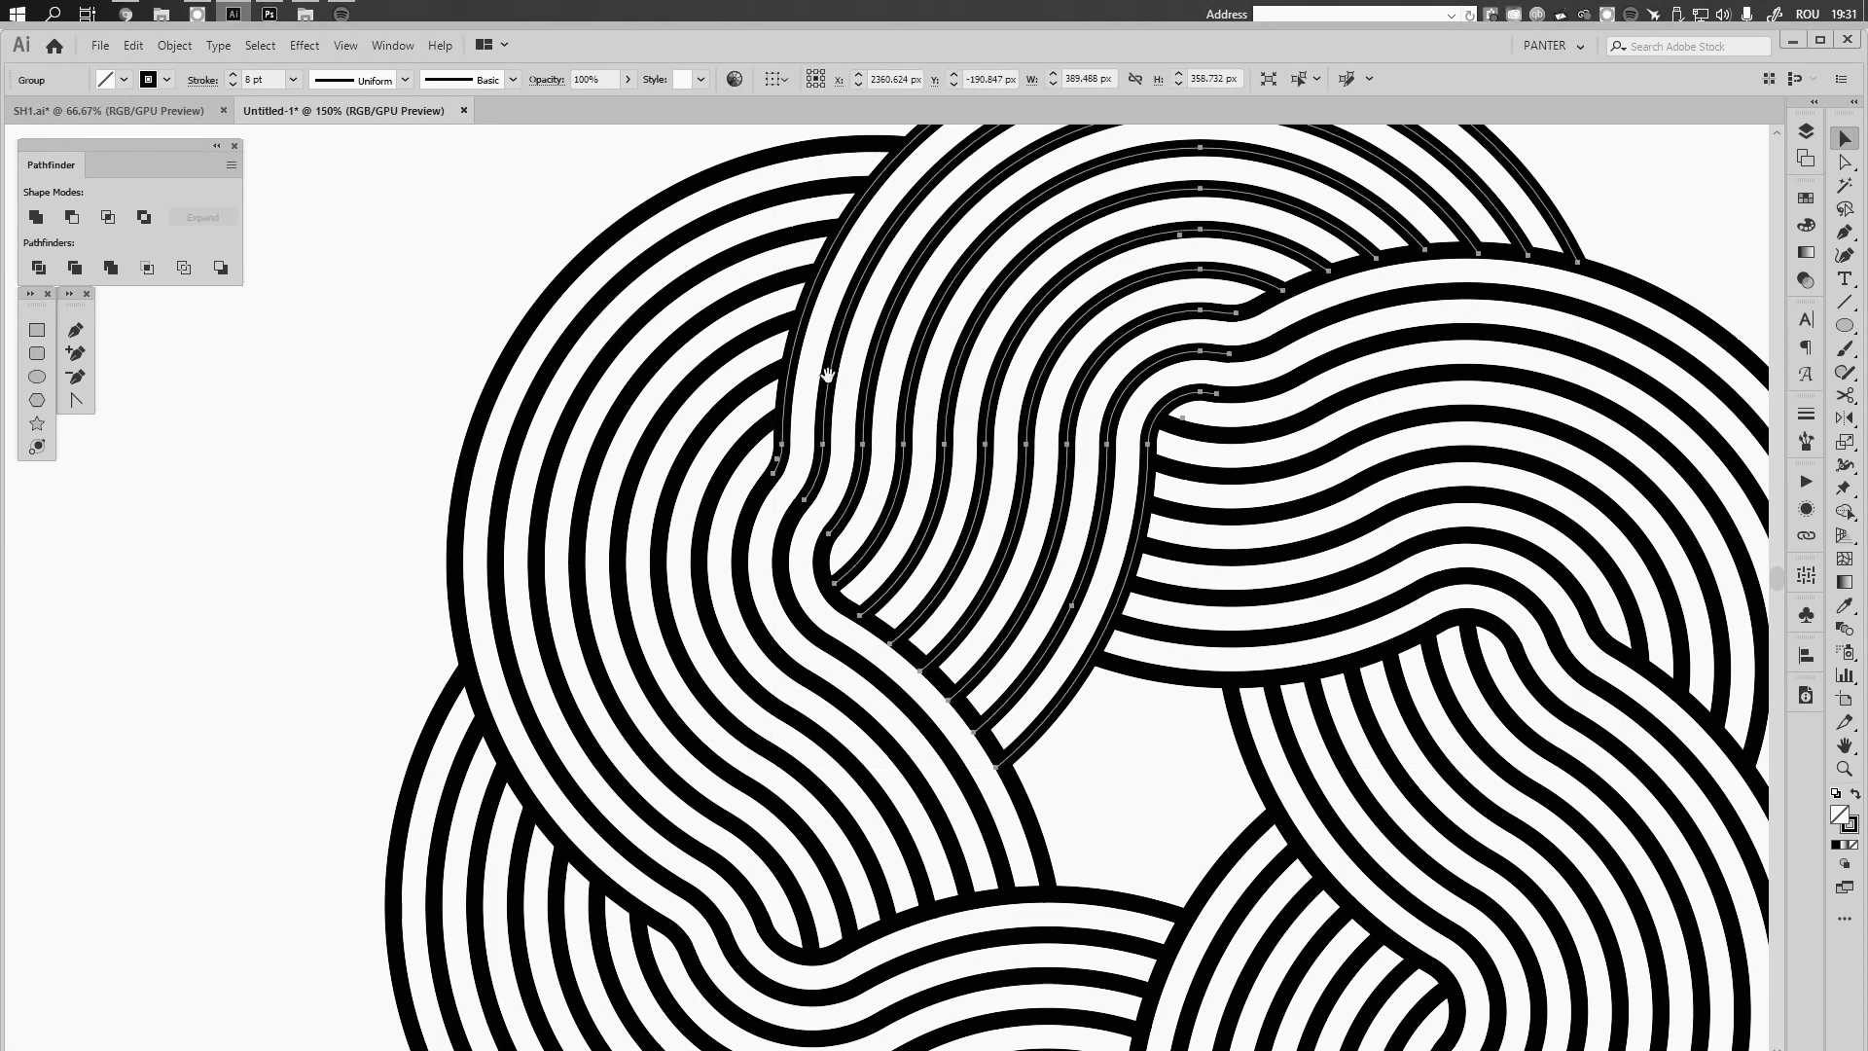
left_click_drag(832, 373, 626, 566)
scroll(770, 722, "up", 4)
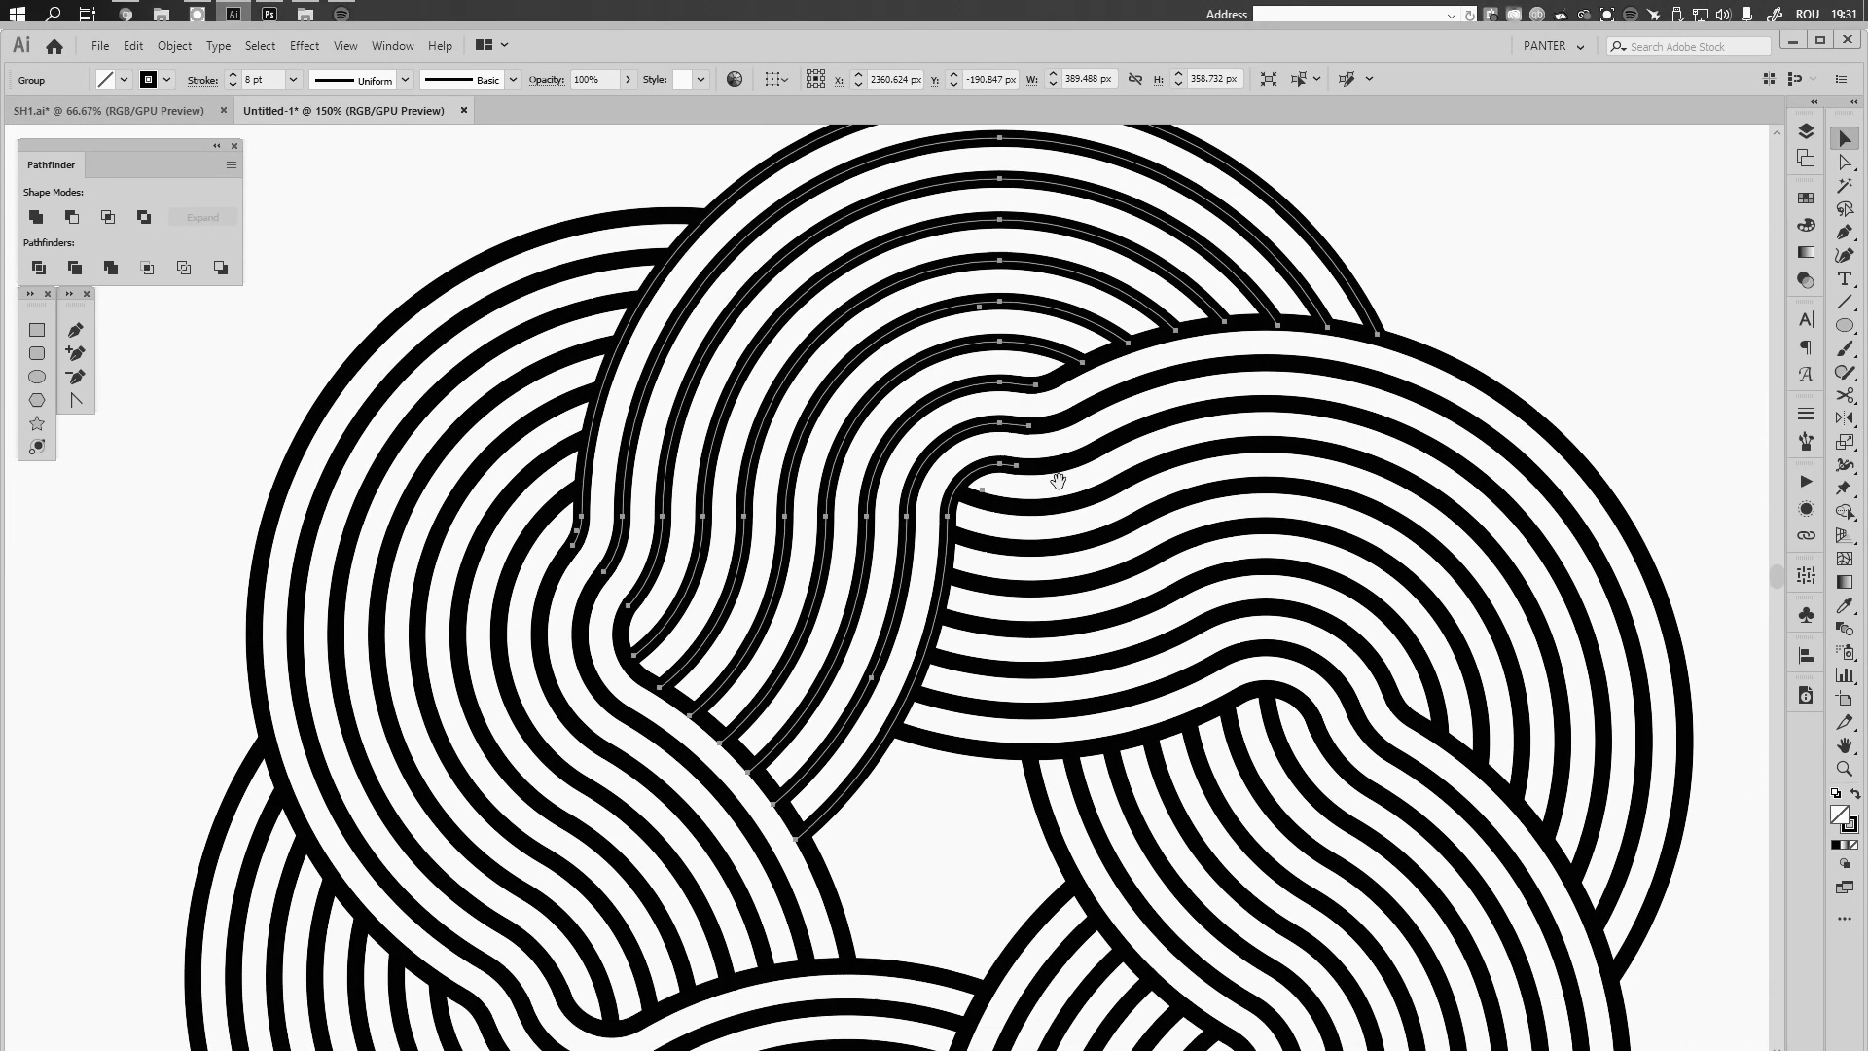
scroll(498, 620, "up", 4)
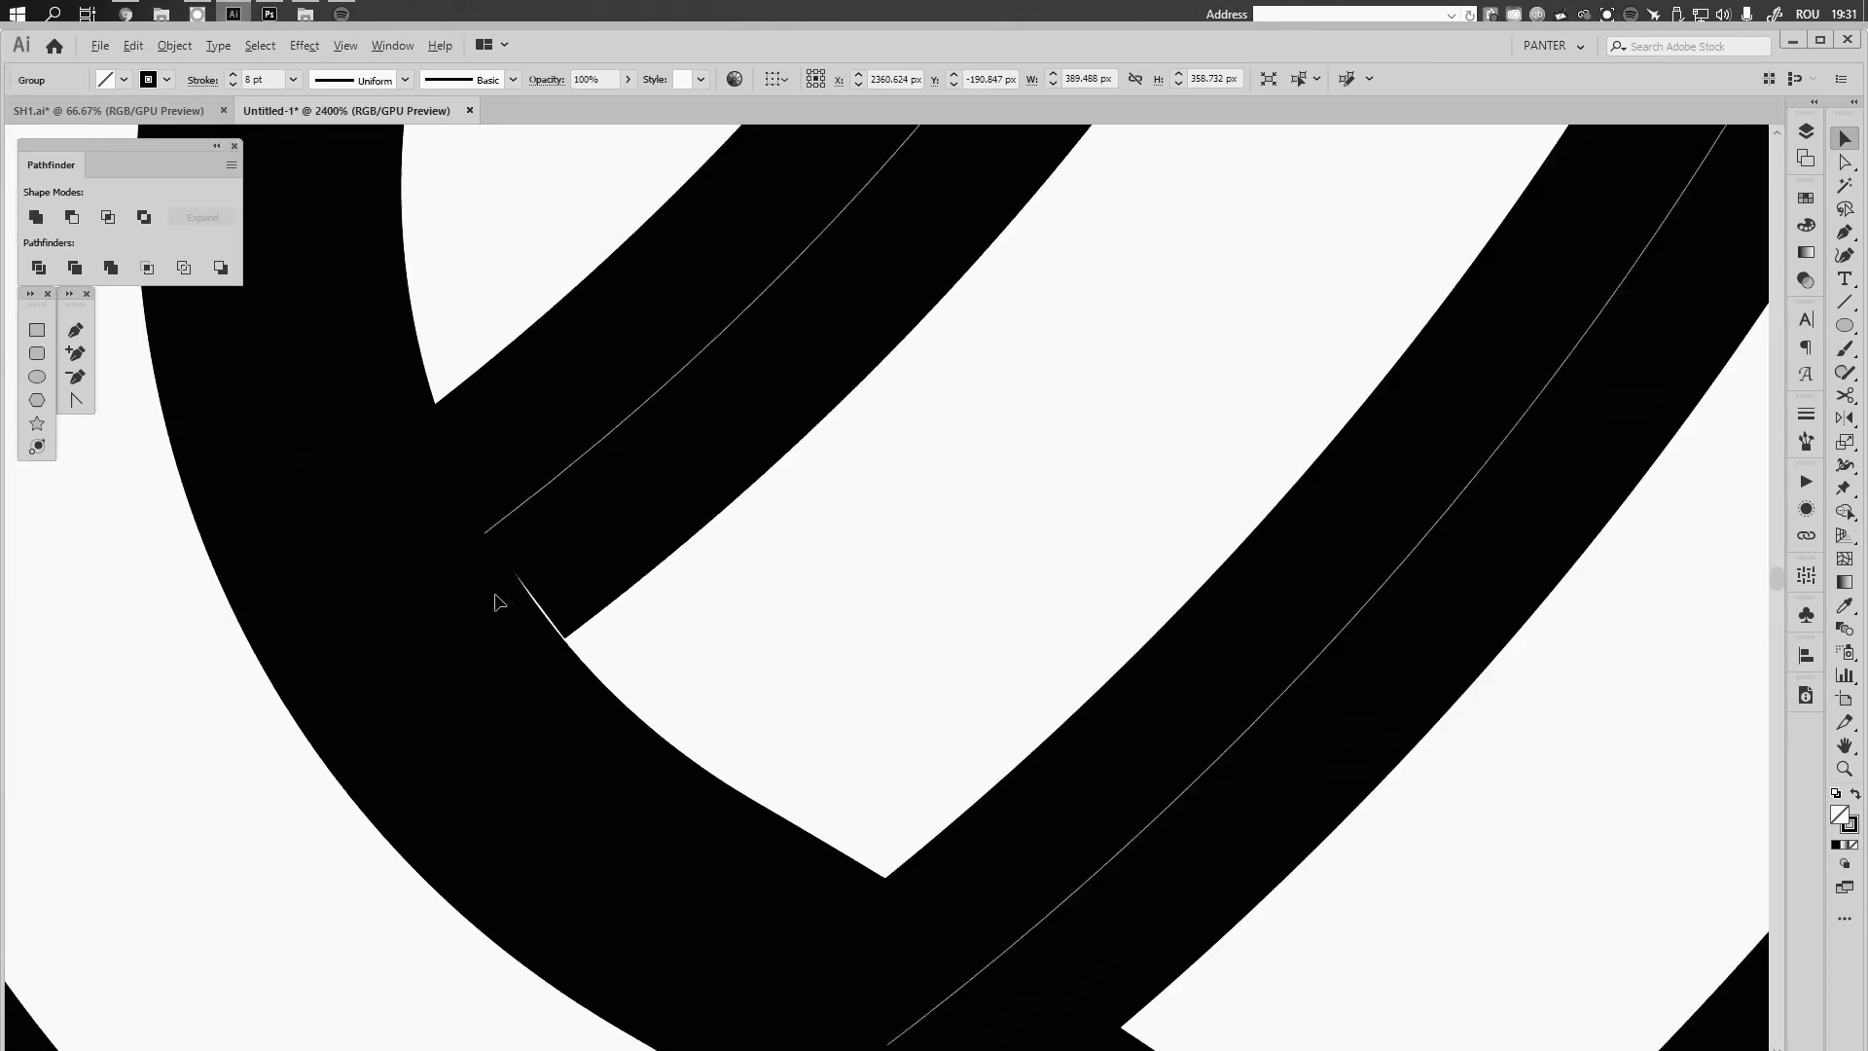
mouse_move(525, 541)
left_mouse_down()
mouse_move(613, 535)
mouse_move(576, 525)
mouse_move(525, 553)
left_mouse_up()
scroll(860, 562, "down", 4)
key("v")
Try to smooth the stepped join at the top petal's left side by adjusting the line's end anchor and direction handle
left_click(947, 540)
left_click_drag(948, 541, 787, 646)
left_click_drag(549, 399, 648, 494)
scroll(646, 492, "up", 3)
key("a")
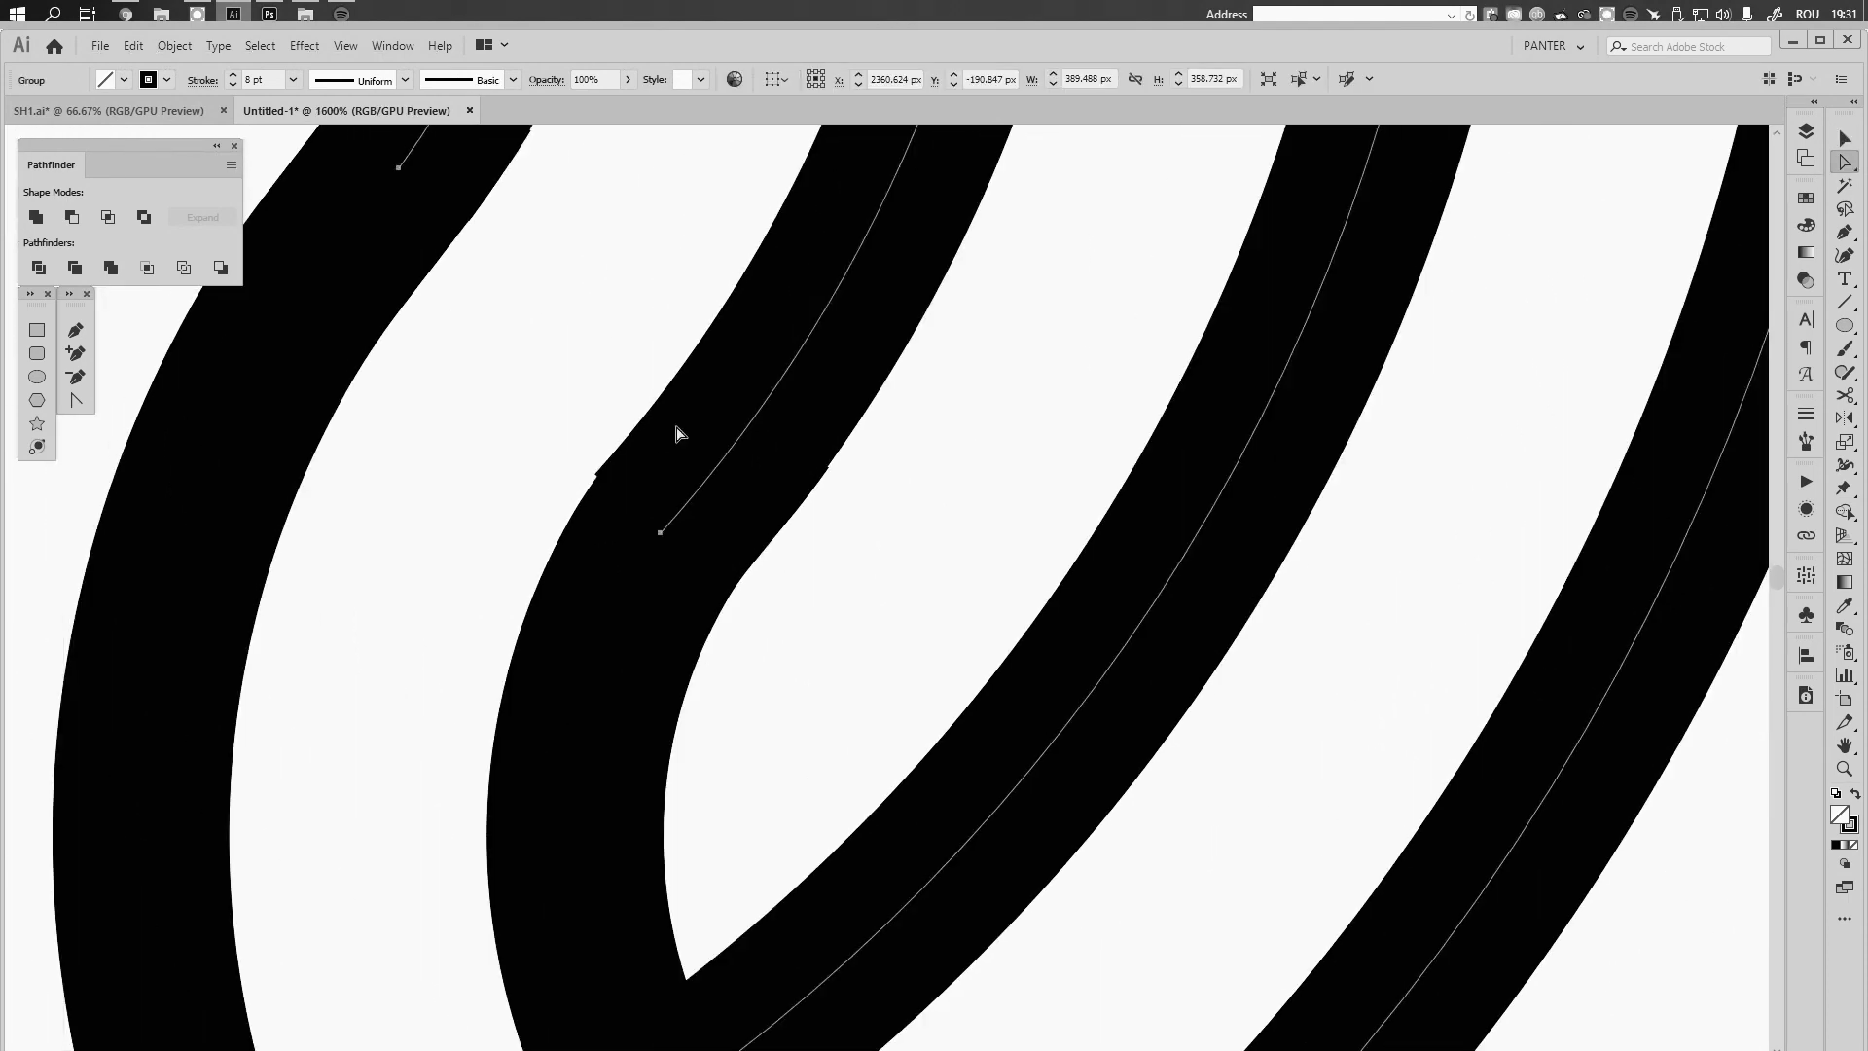
scroll(676, 434, "up", 1)
left_click(762, 643)
scroll(767, 643, "down", 1)
left_click_drag(997, 390, 985, 371)
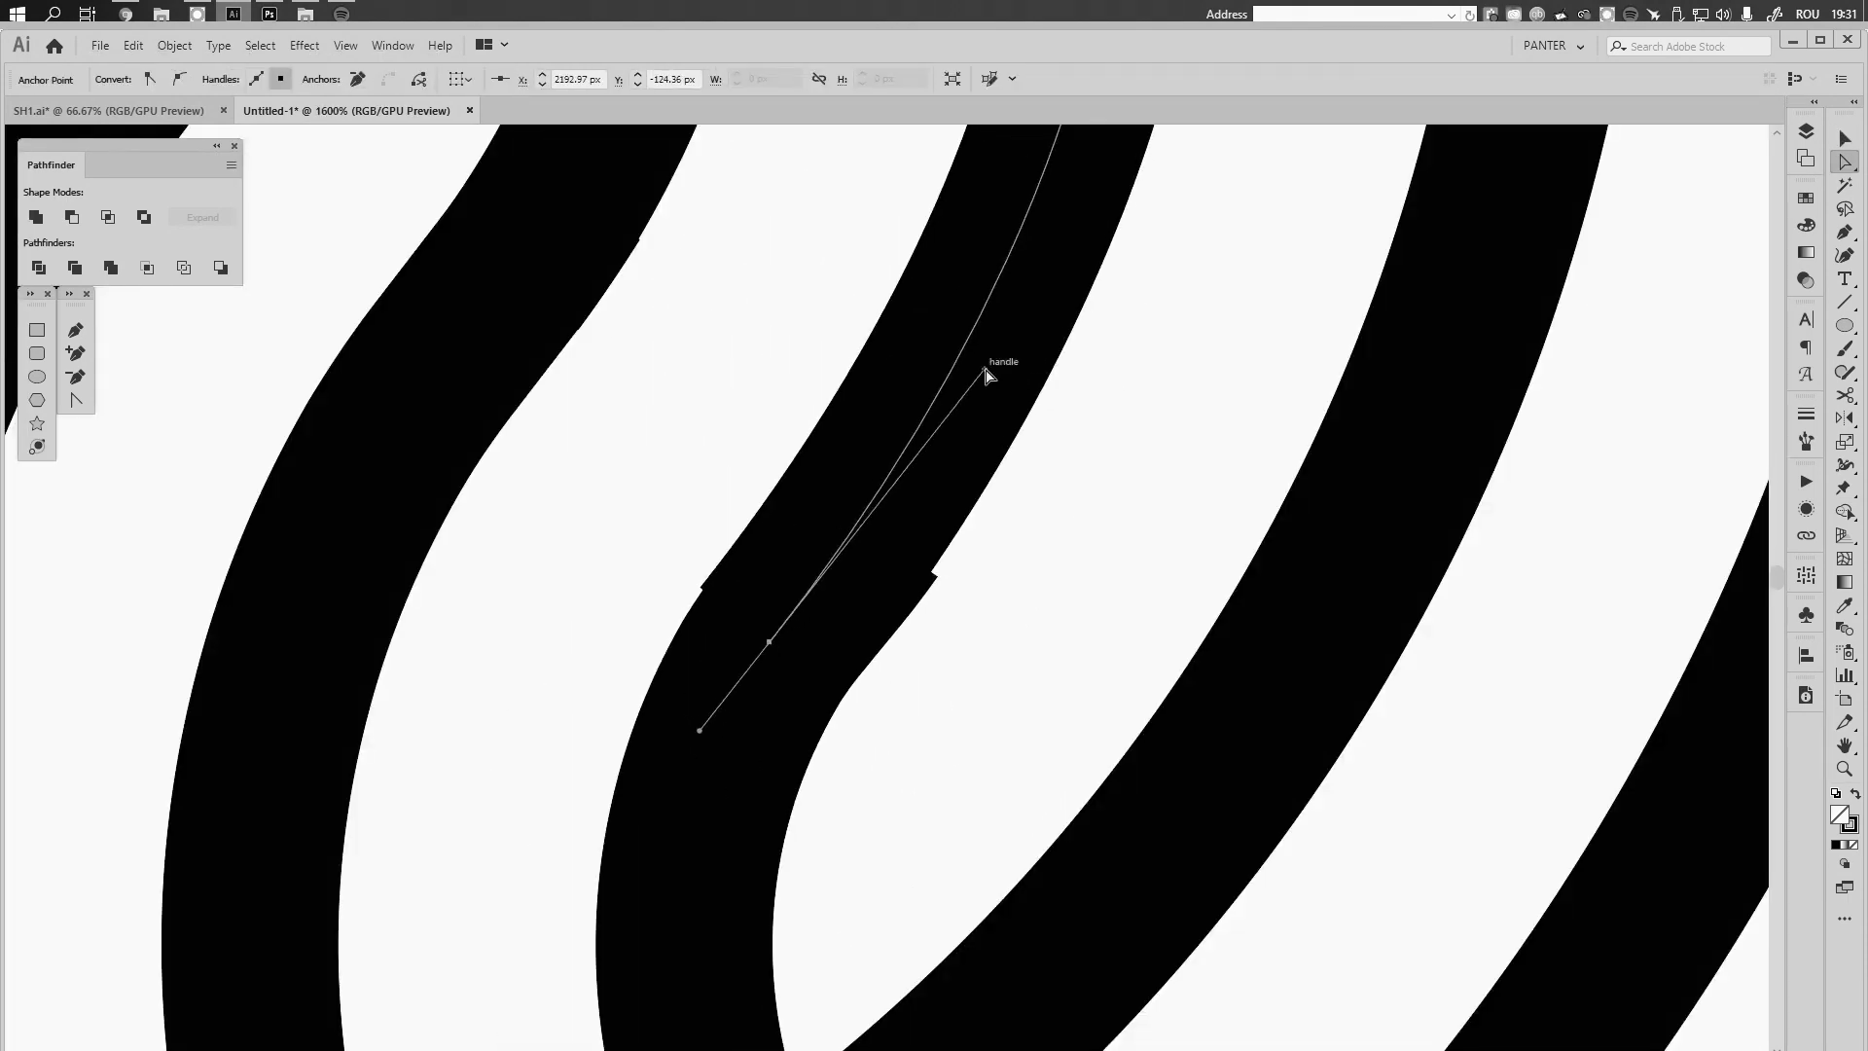
left_click_drag(769, 642, 775, 643)
key("ctrl+z")
key("ctrl+z")
left_click(941, 674)
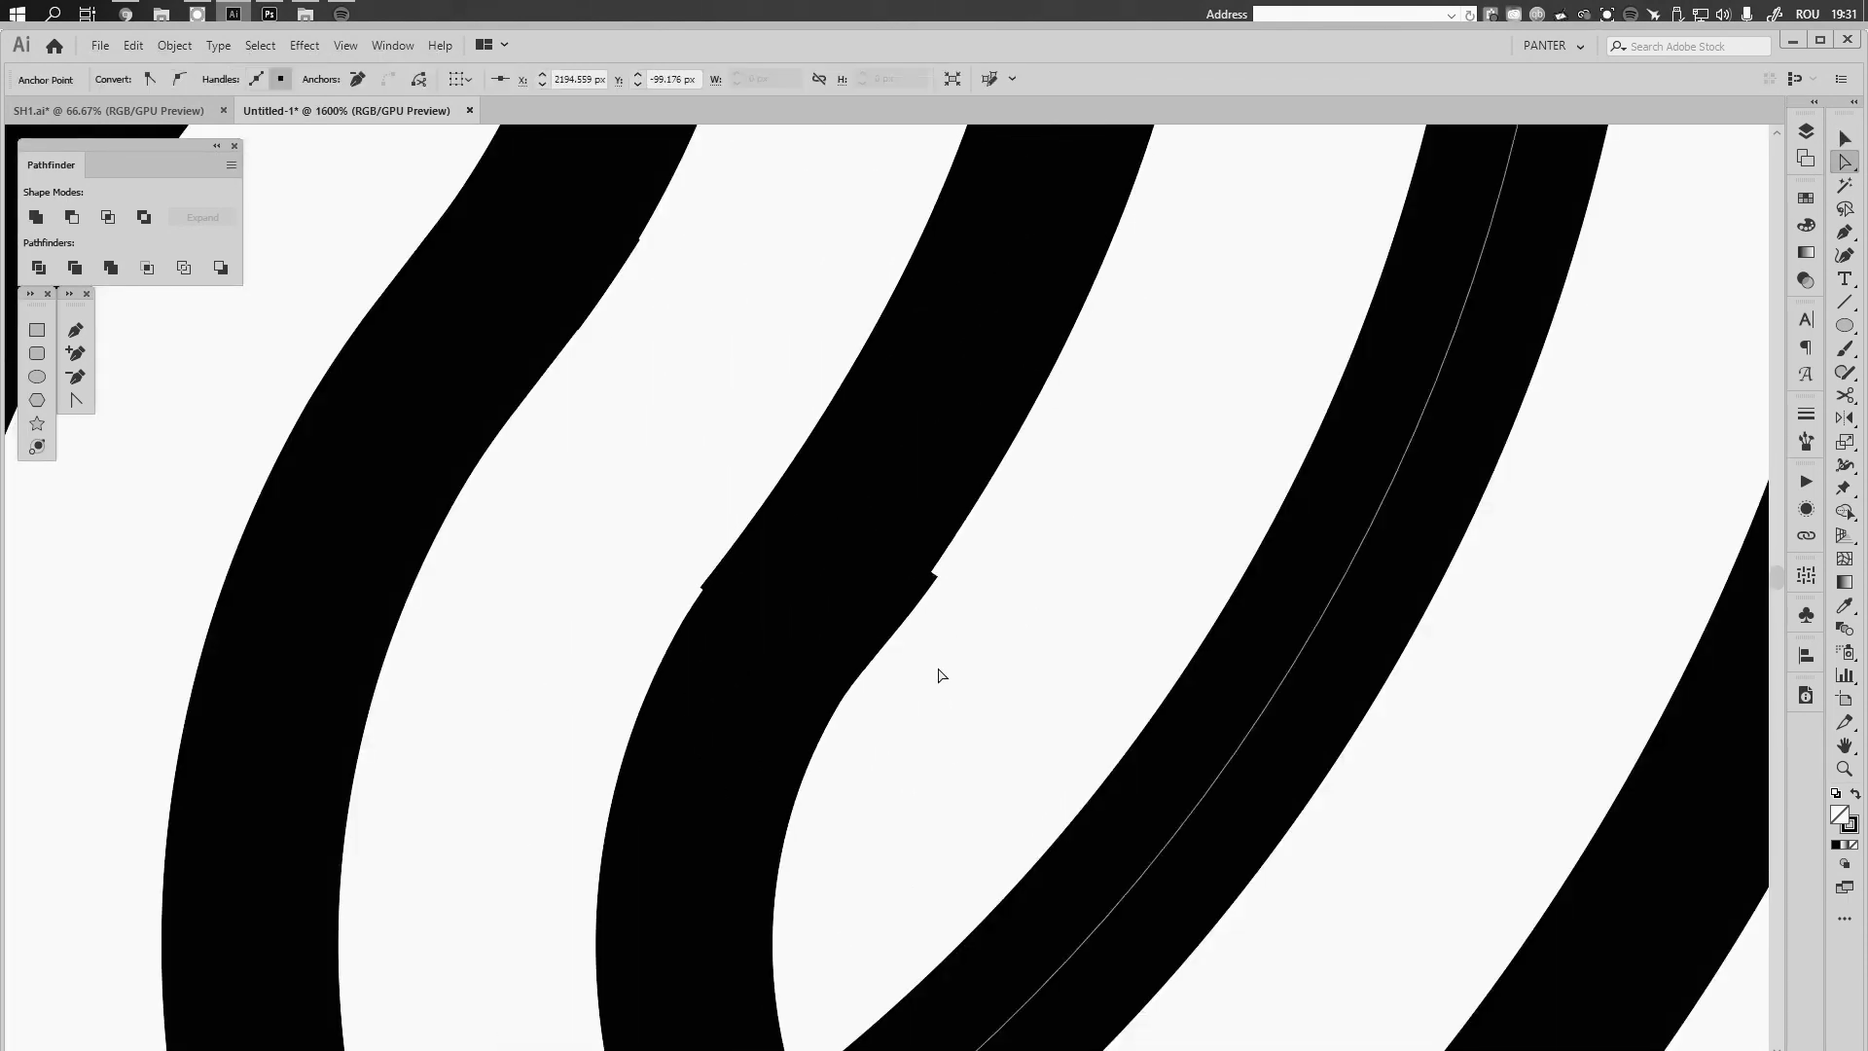
Reposition the crest and end anchors of the top petal's innermost curved line to smooth its join with the neighbouring petal
scroll(940, 673, "down", 6)
left_click(964, 646)
scroll(981, 647, "up", 7)
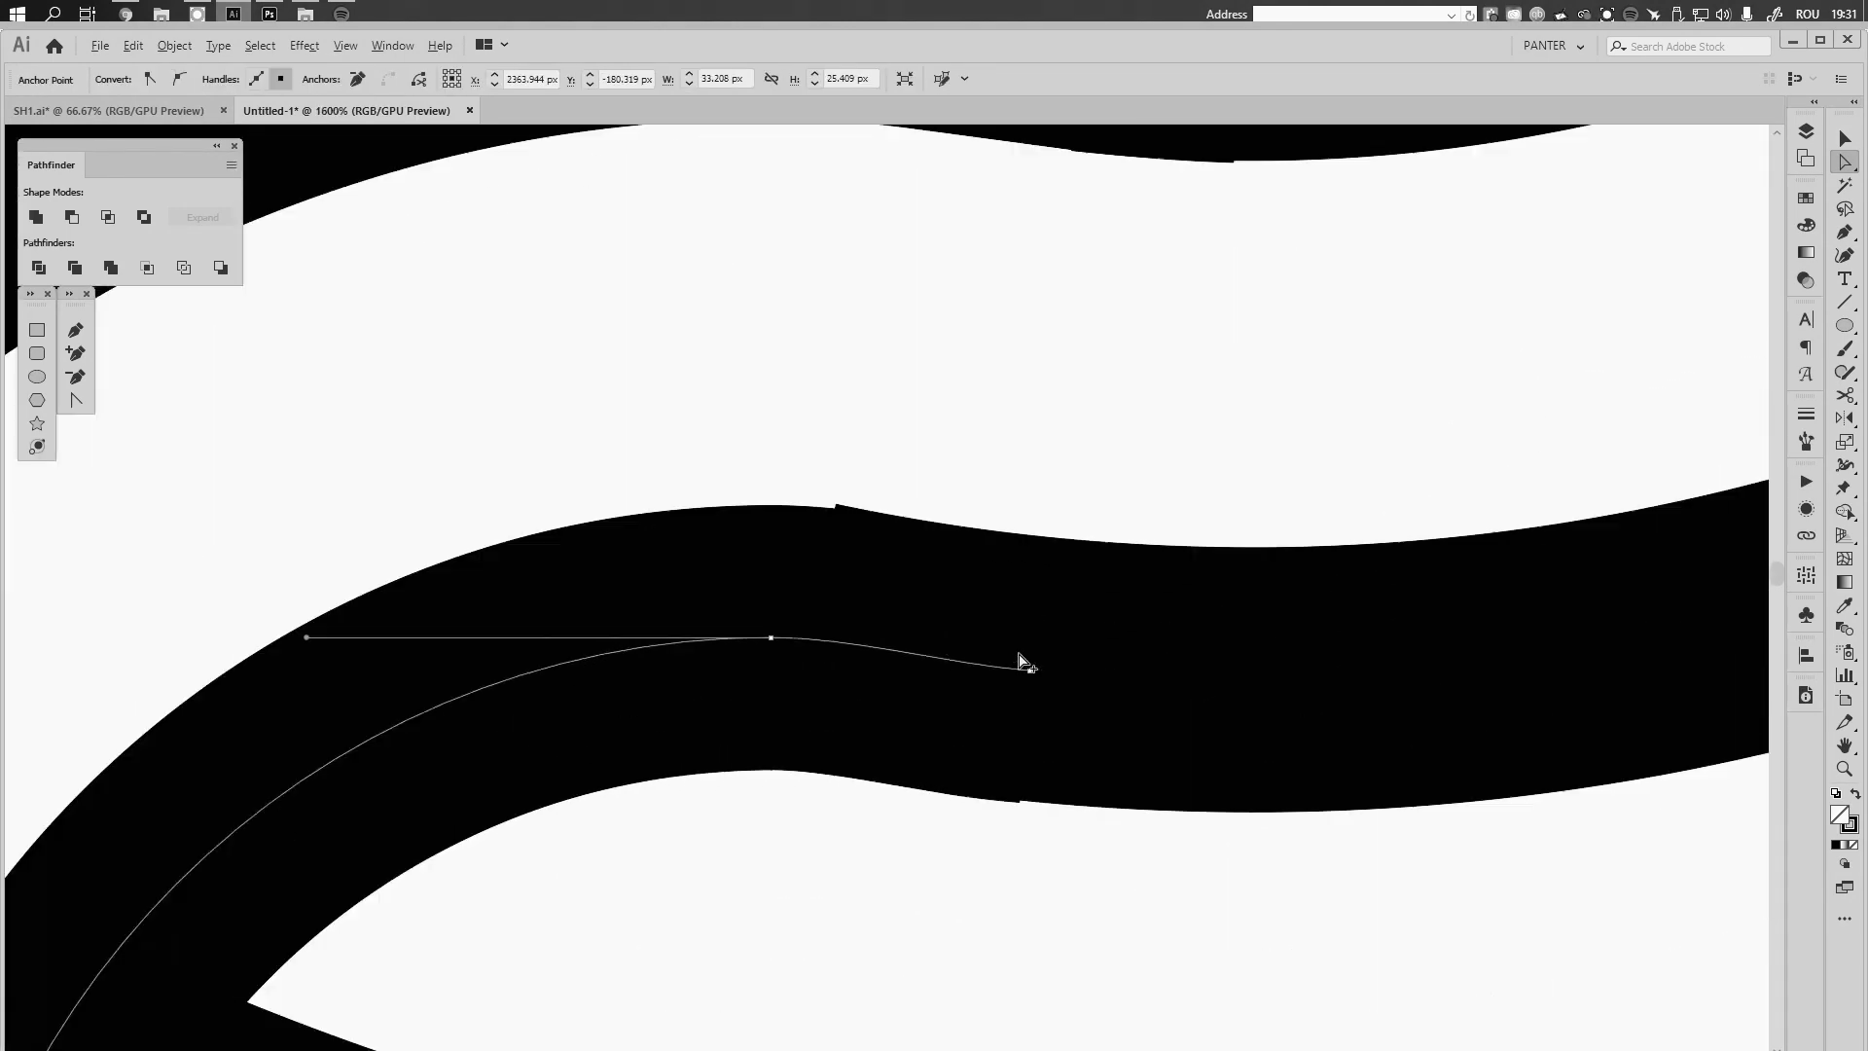
left_click_drag(1028, 669, 1033, 667)
left_click(770, 637)
left_click_drag(769, 638, 770, 633)
left_click_drag(1032, 667, 1058, 670)
scroll(958, 673, "down", 4)
left_click(1038, 592)
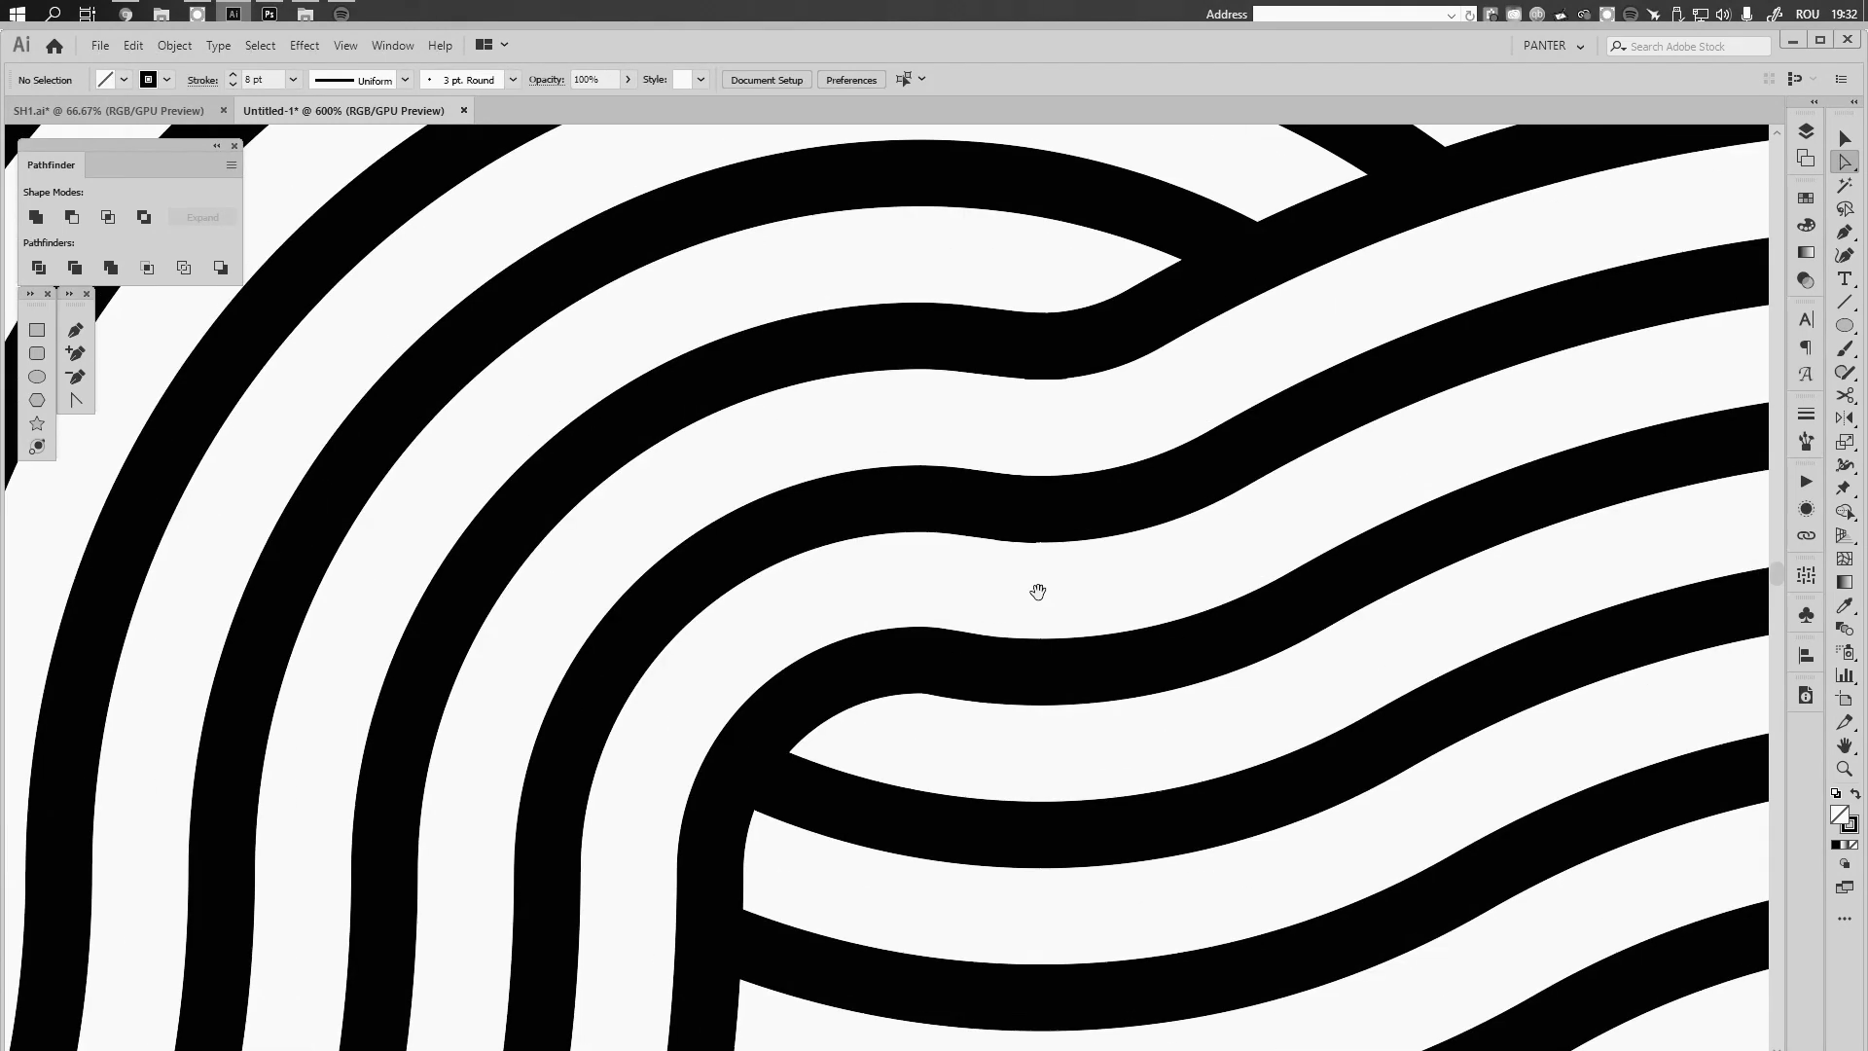
Nudge the crest anchor of the top petal's third innermost curved line slightly upward to smooth its join
left_click_drag(1038, 592, 983, 743)
scroll(984, 486, "up", 4)
left_click(1067, 525)
scroll(1128, 574, "down", 3)
scroll(1144, 550, "up", 3)
left_click_drag(1144, 551, 893, 616)
left_click_drag(1666, 569, 1459, 577)
scroll(498, 642, "up", 2)
left_click_drag(864, 677, 864, 673)
scroll(908, 740, "down", 4)
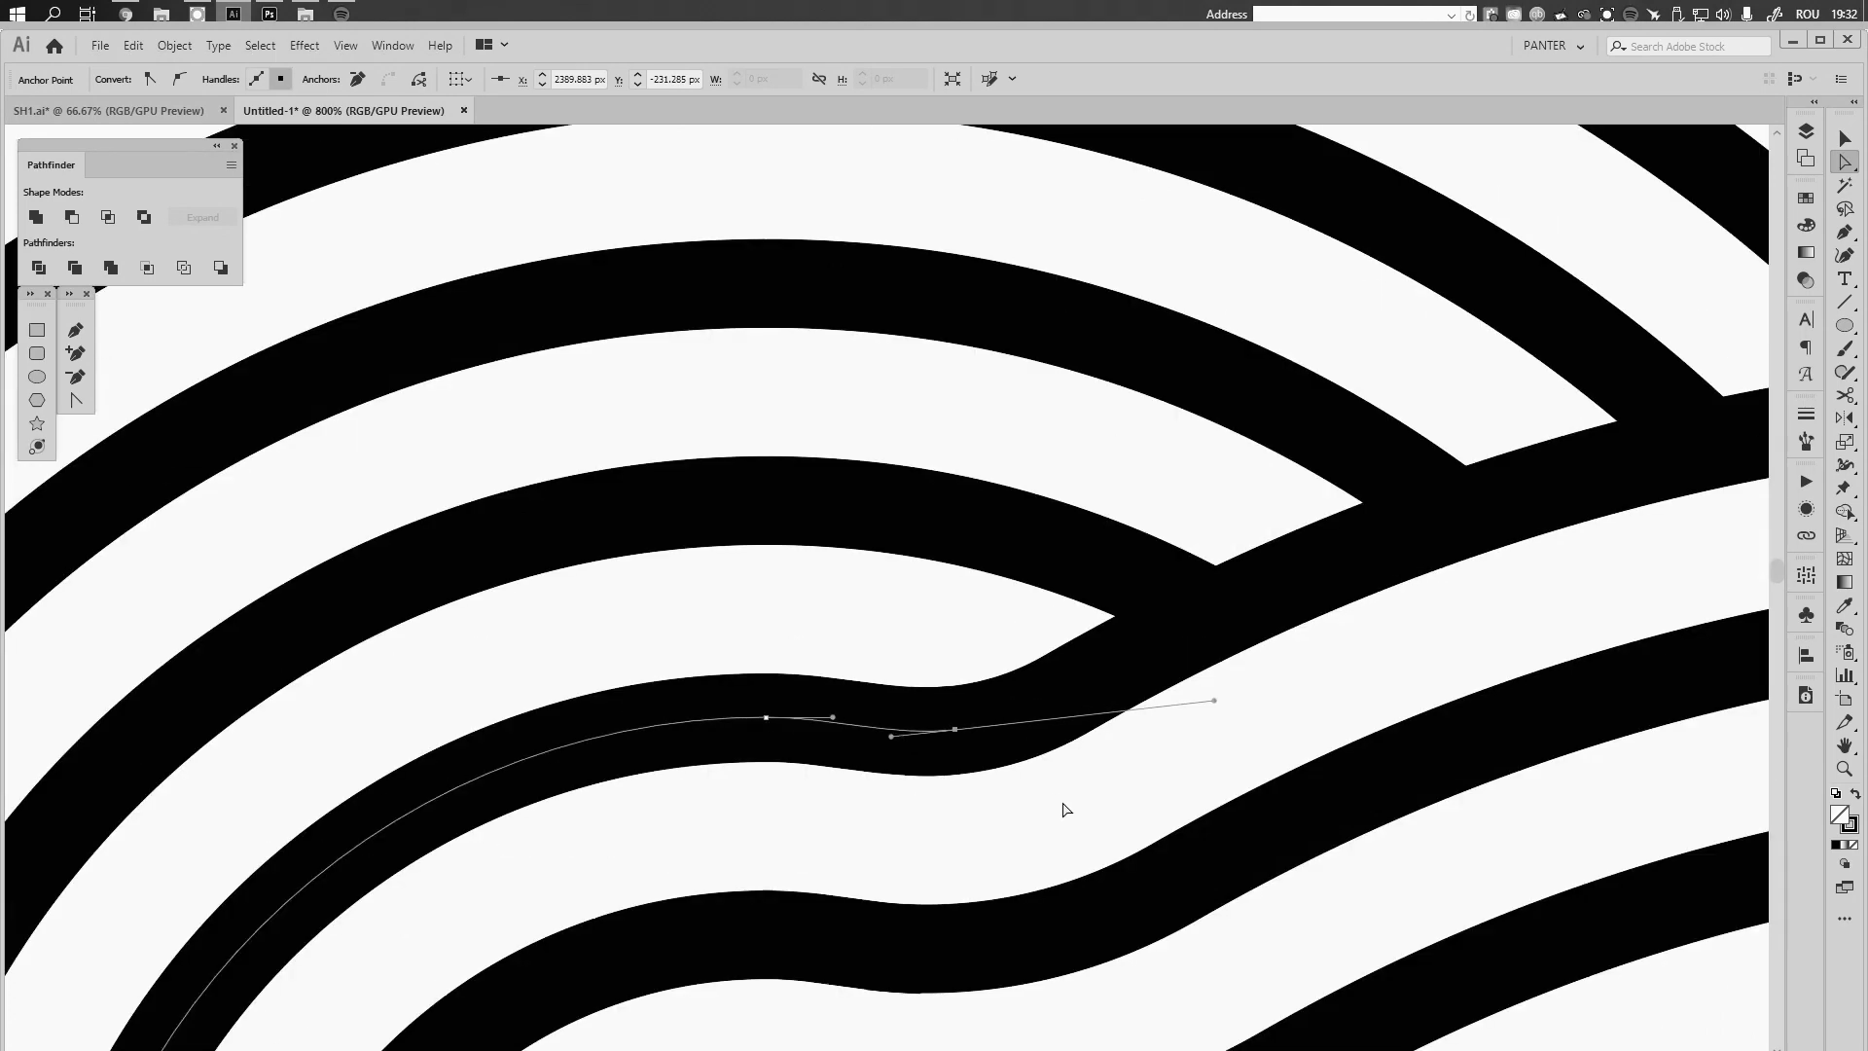
left_click(1063, 814)
Duplicate the complete ring onto the empty canvas area to the right of the original
key("v")
scroll(1018, 663, "down", 7)
left_click_drag(1018, 667, 908, 469)
scroll(1192, 616, "down", 1)
left_click_drag(1332, 765, 1029, 669)
scroll(1289, 643, "down", 1)
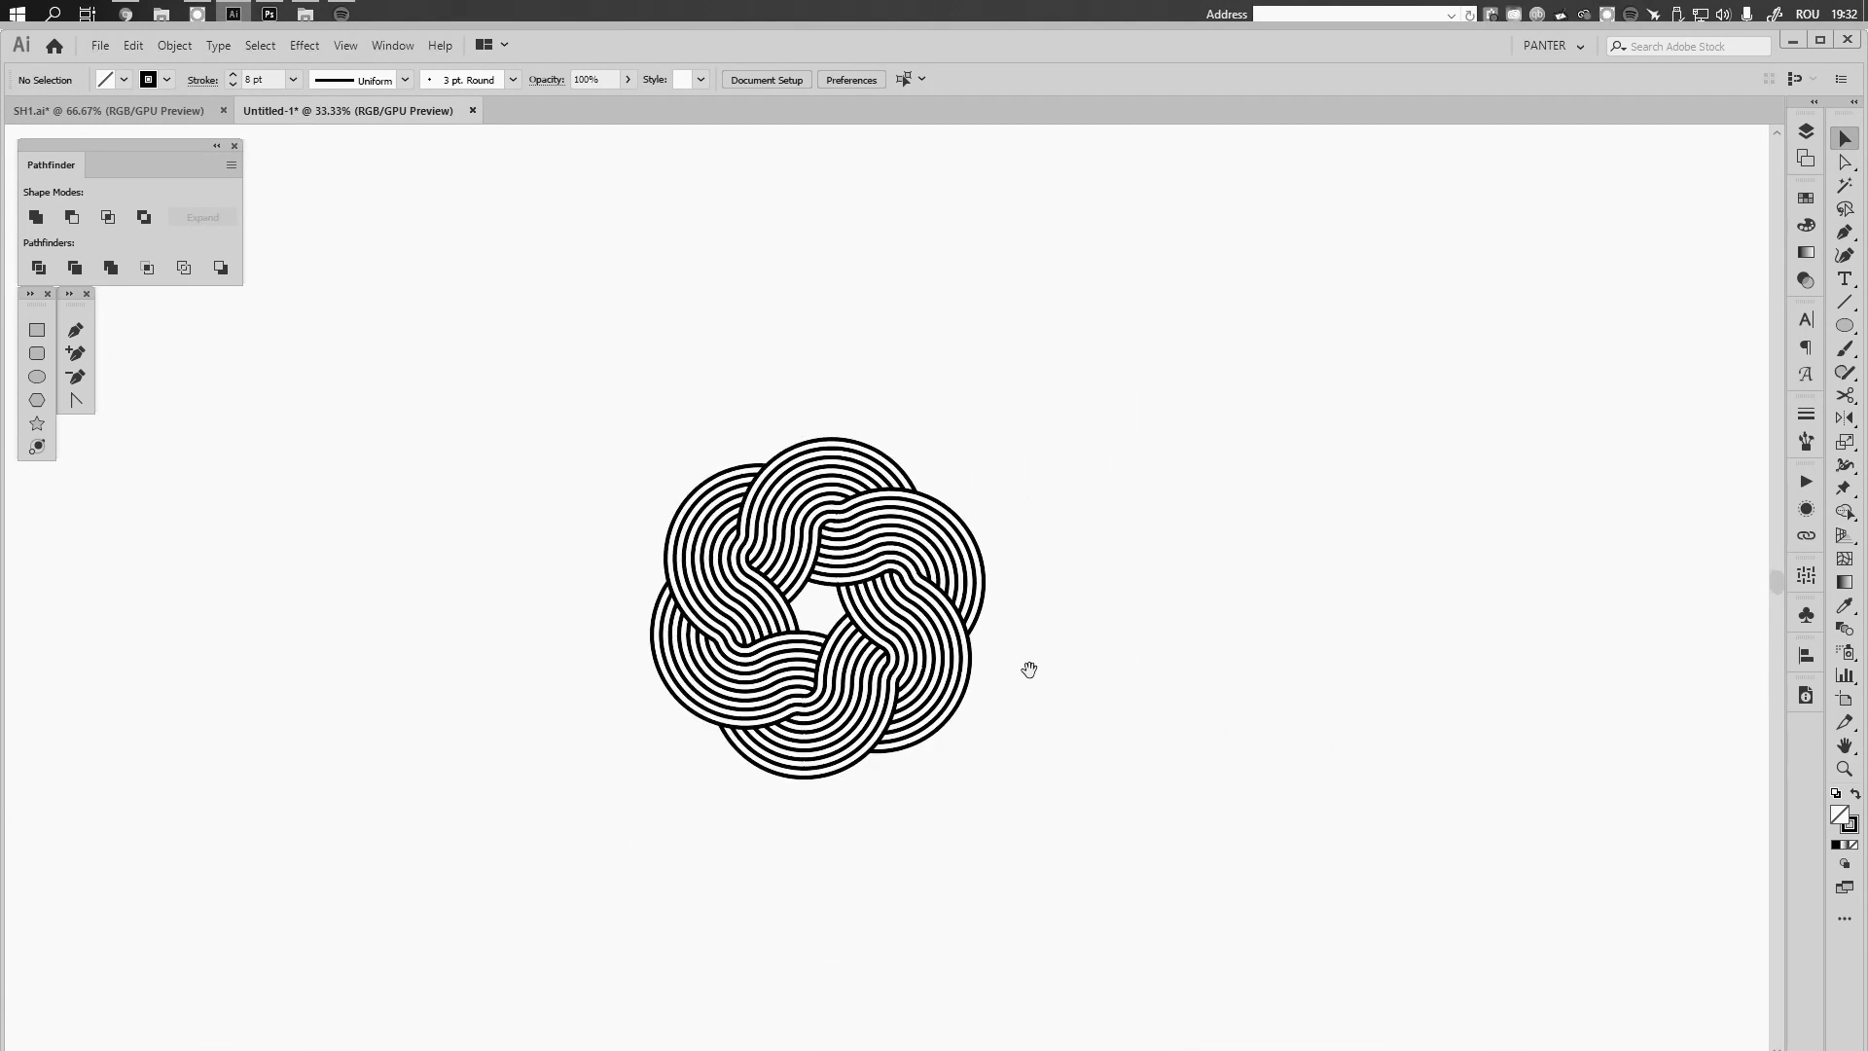
left_click(801, 497)
left_click_drag(1029, 574, 609, 522)
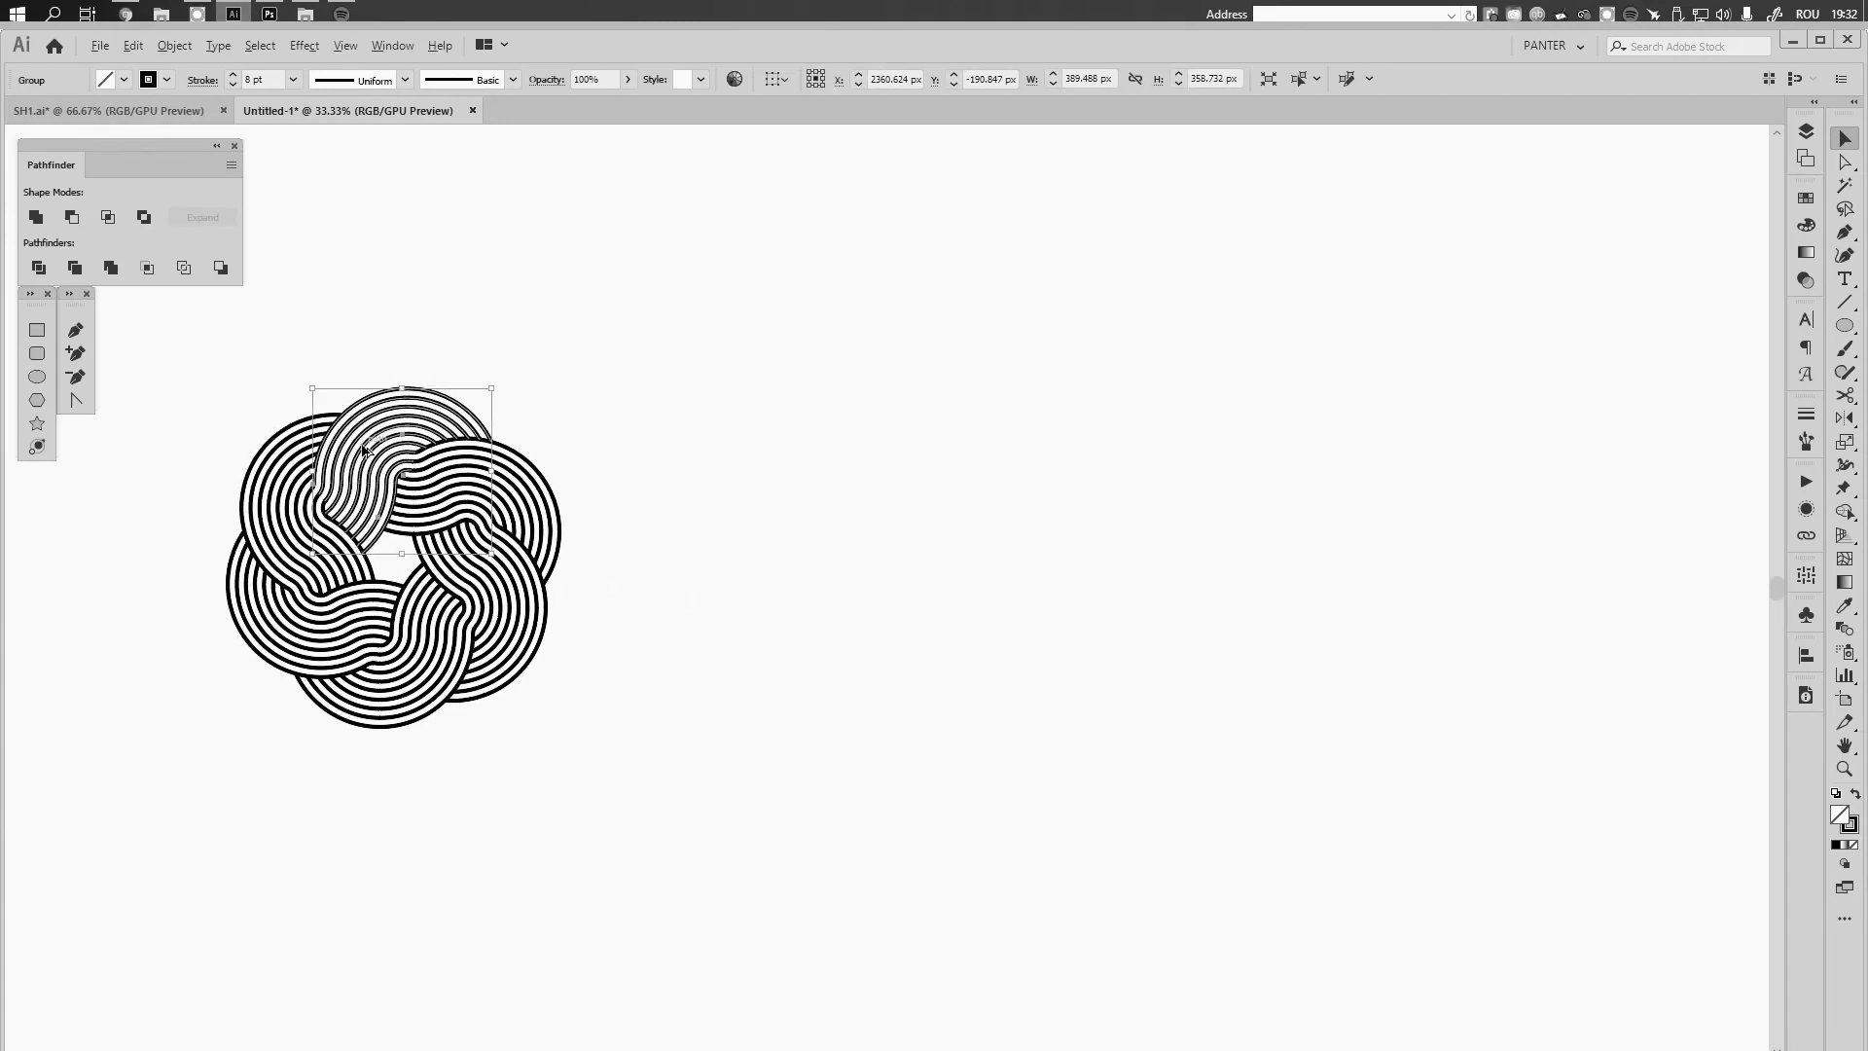
left_click_drag(362, 450, 1203, 467)
scroll(1349, 484, "up", 1)
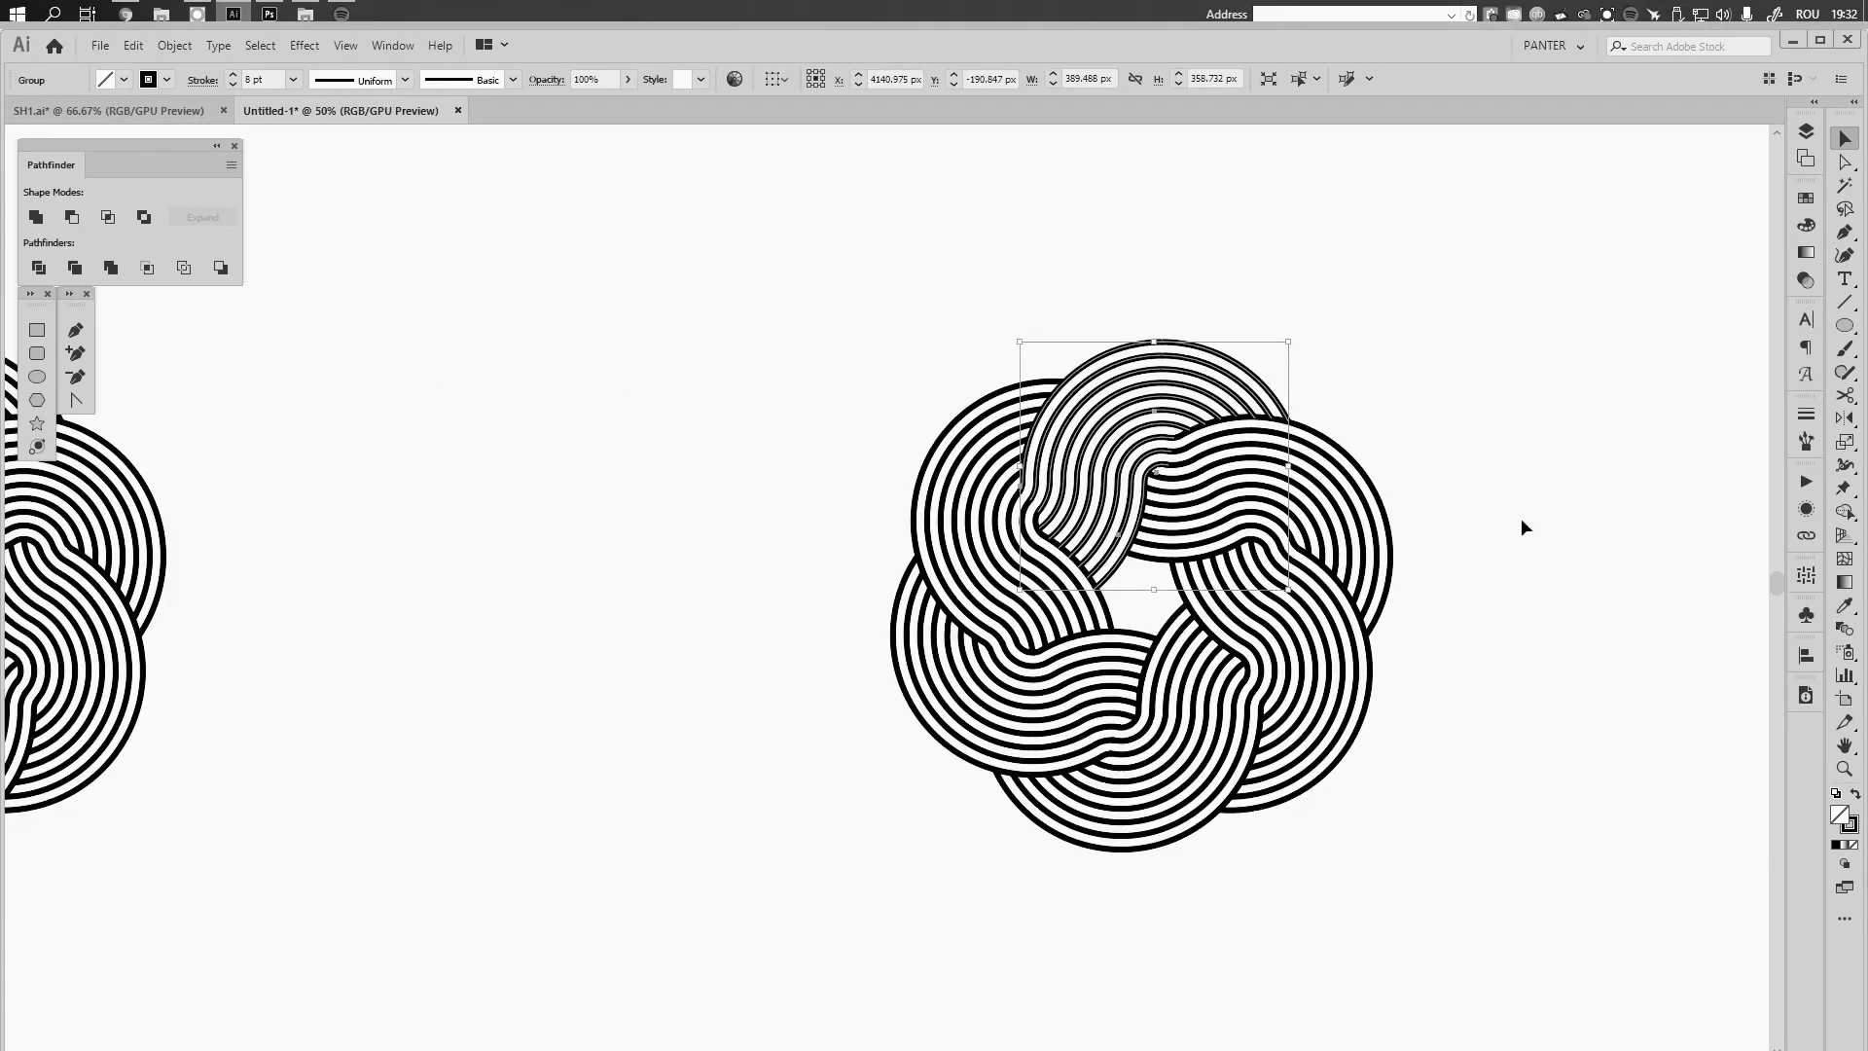
left_click_drag(1372, 522, 1246, 506)
mouse_move(1041, 414)
left_mouse_down()
mouse_move(1242, 417)
mouse_move(1036, 395)
left_mouse_up()
scroll(1304, 437, "up", 1)
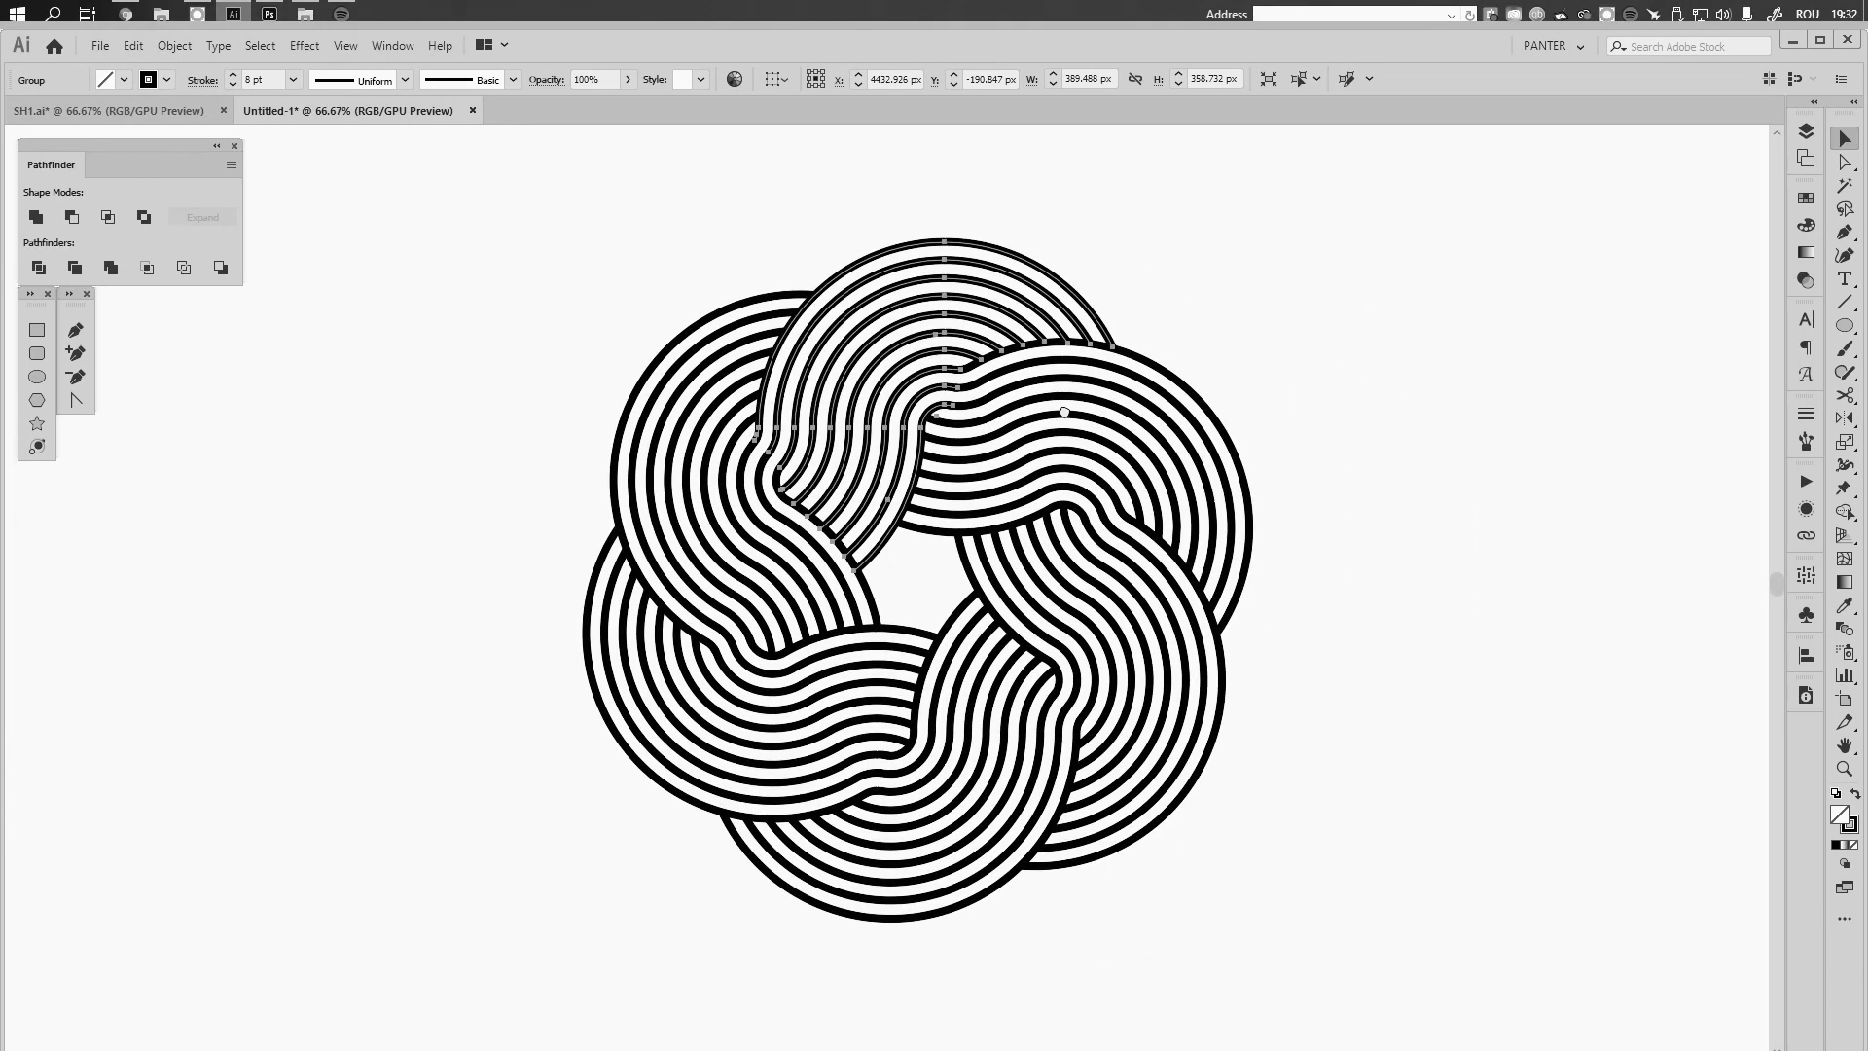
Expand the appearance of the duplicated ring
left_click(177, 45)
left_click(265, 274)
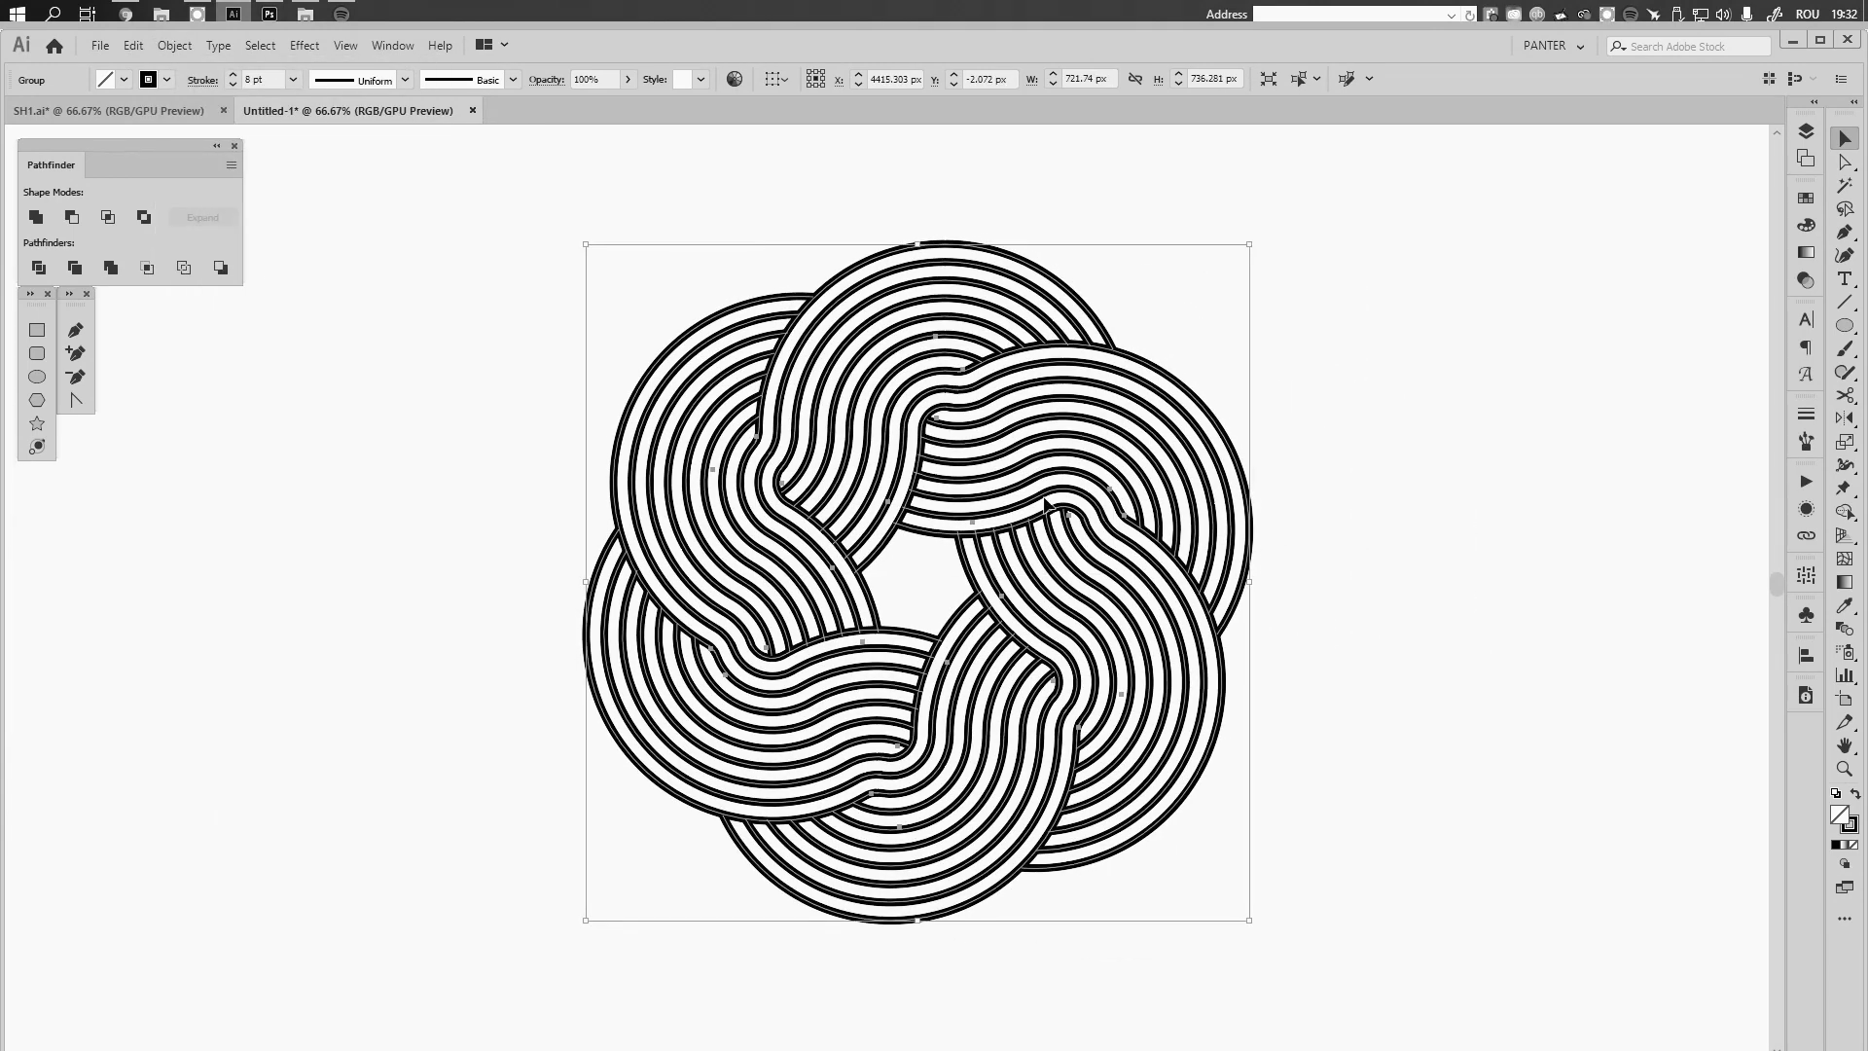
left_click_drag(1044, 503, 1056, 503)
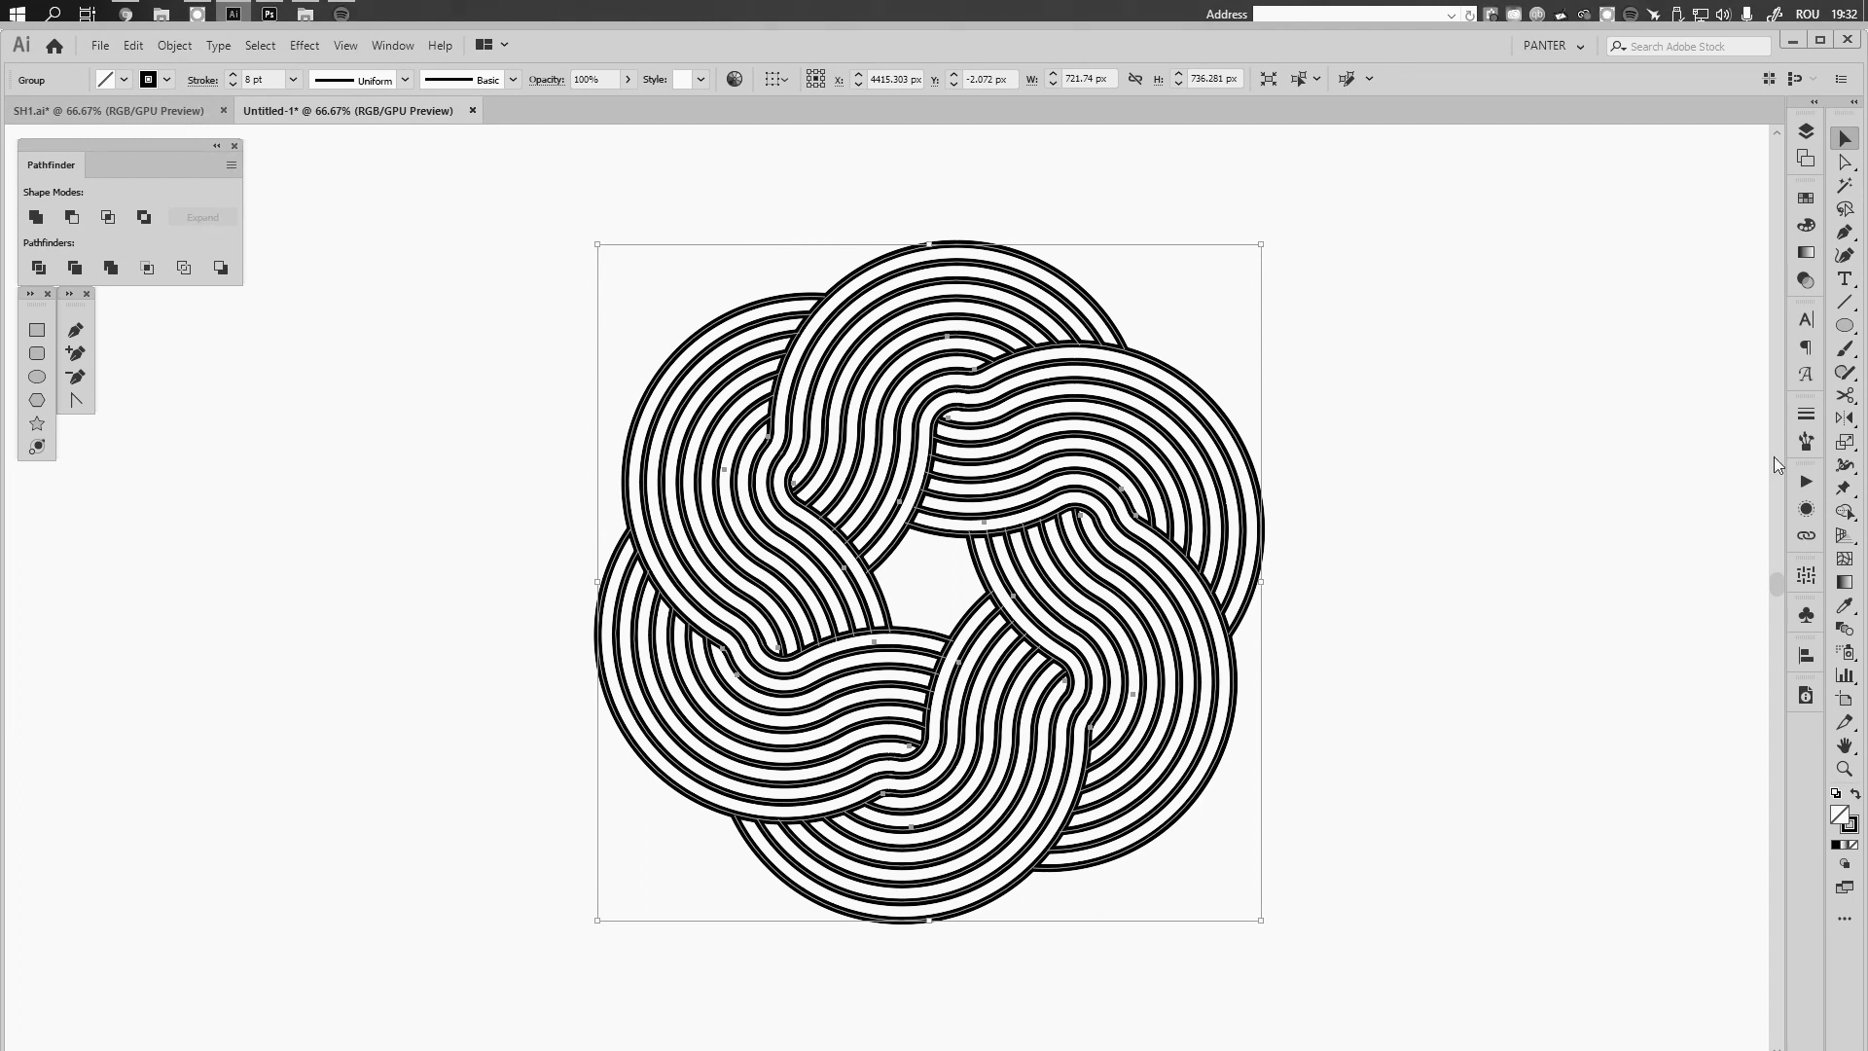
Rotate the duplicated ring by 8° around its centre and deselect it
left_click(1850, 427)
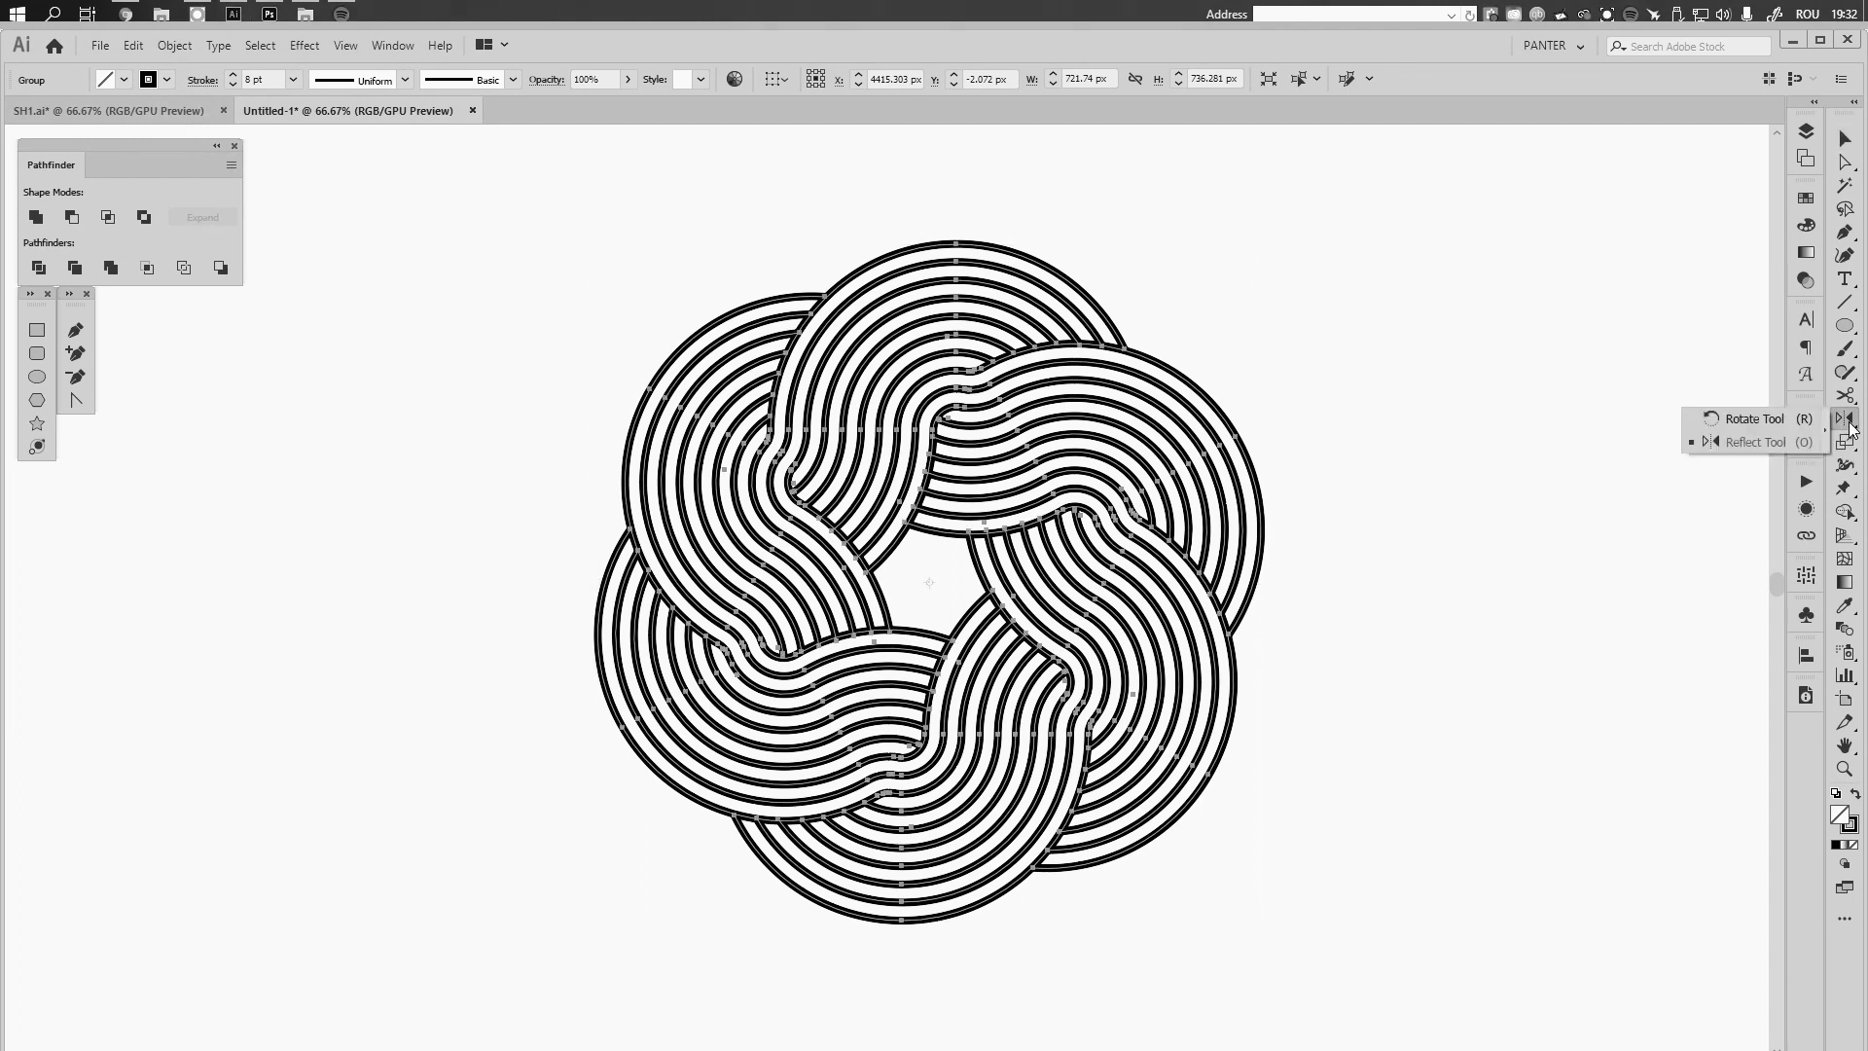
left_click(1778, 423)
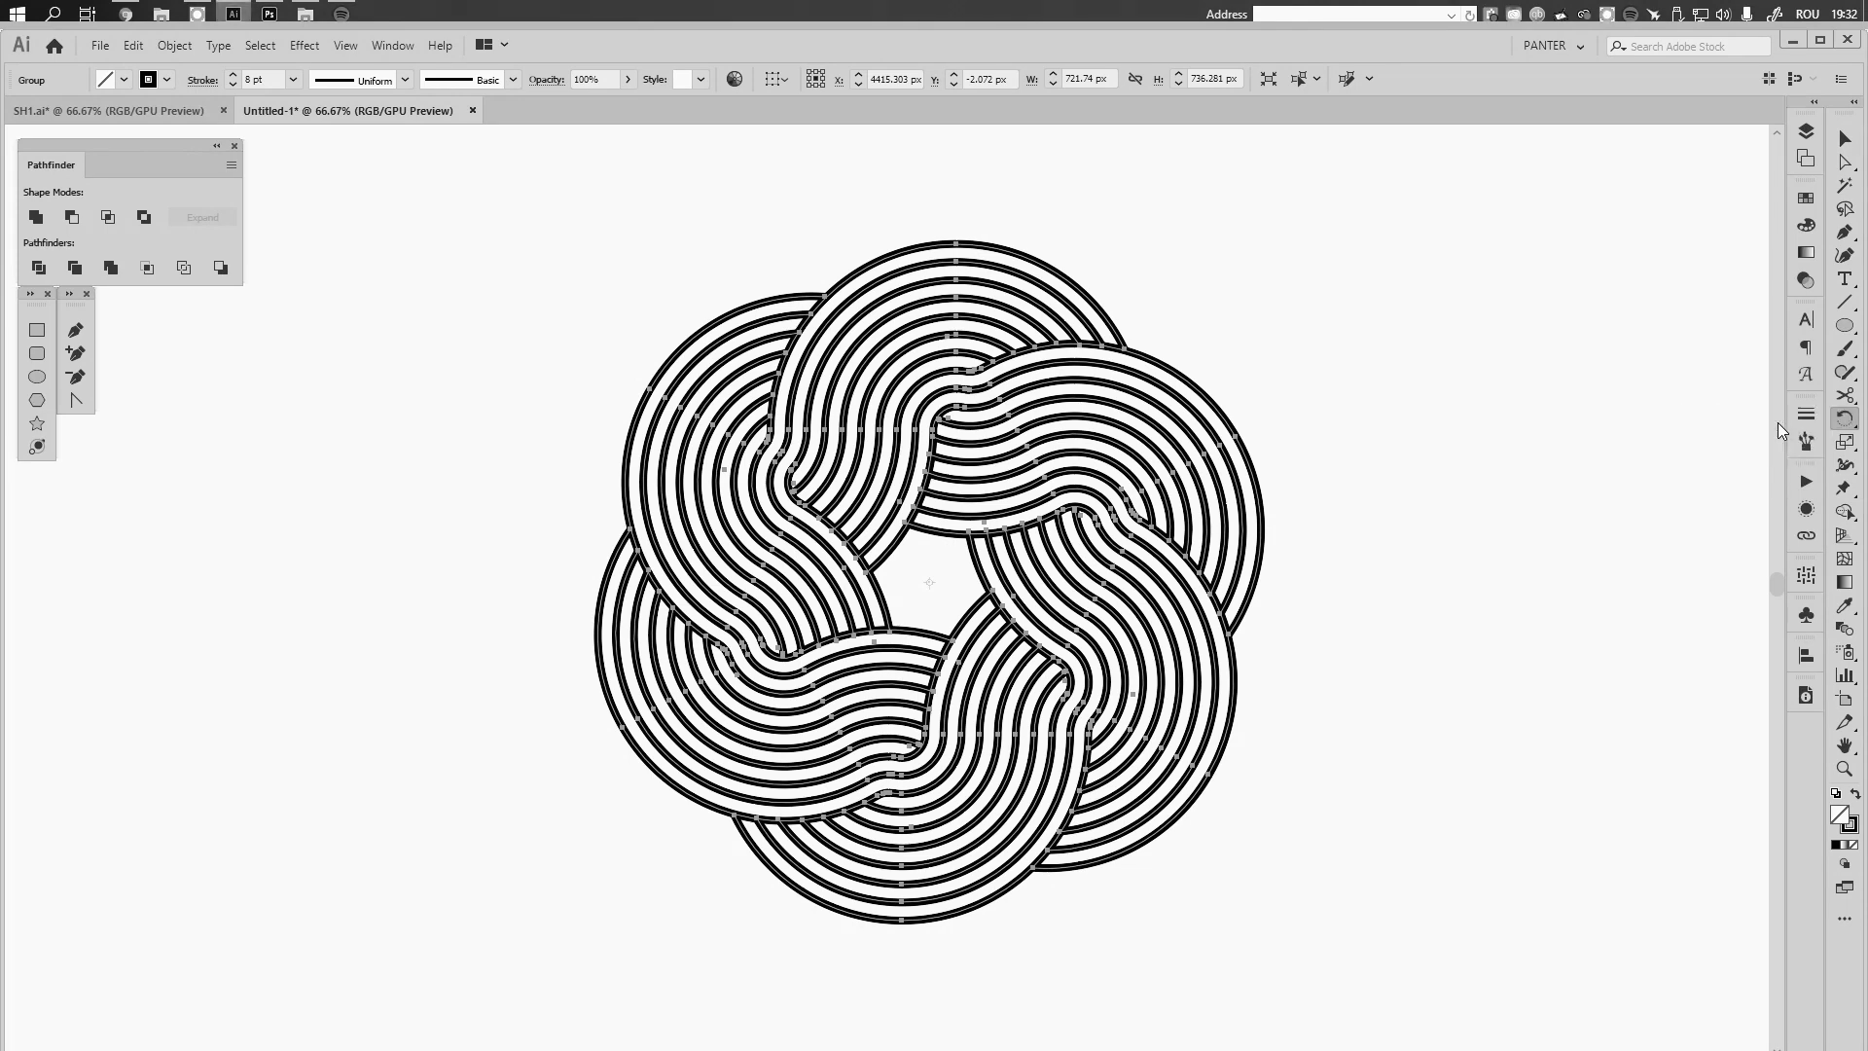
double_click(1837, 421)
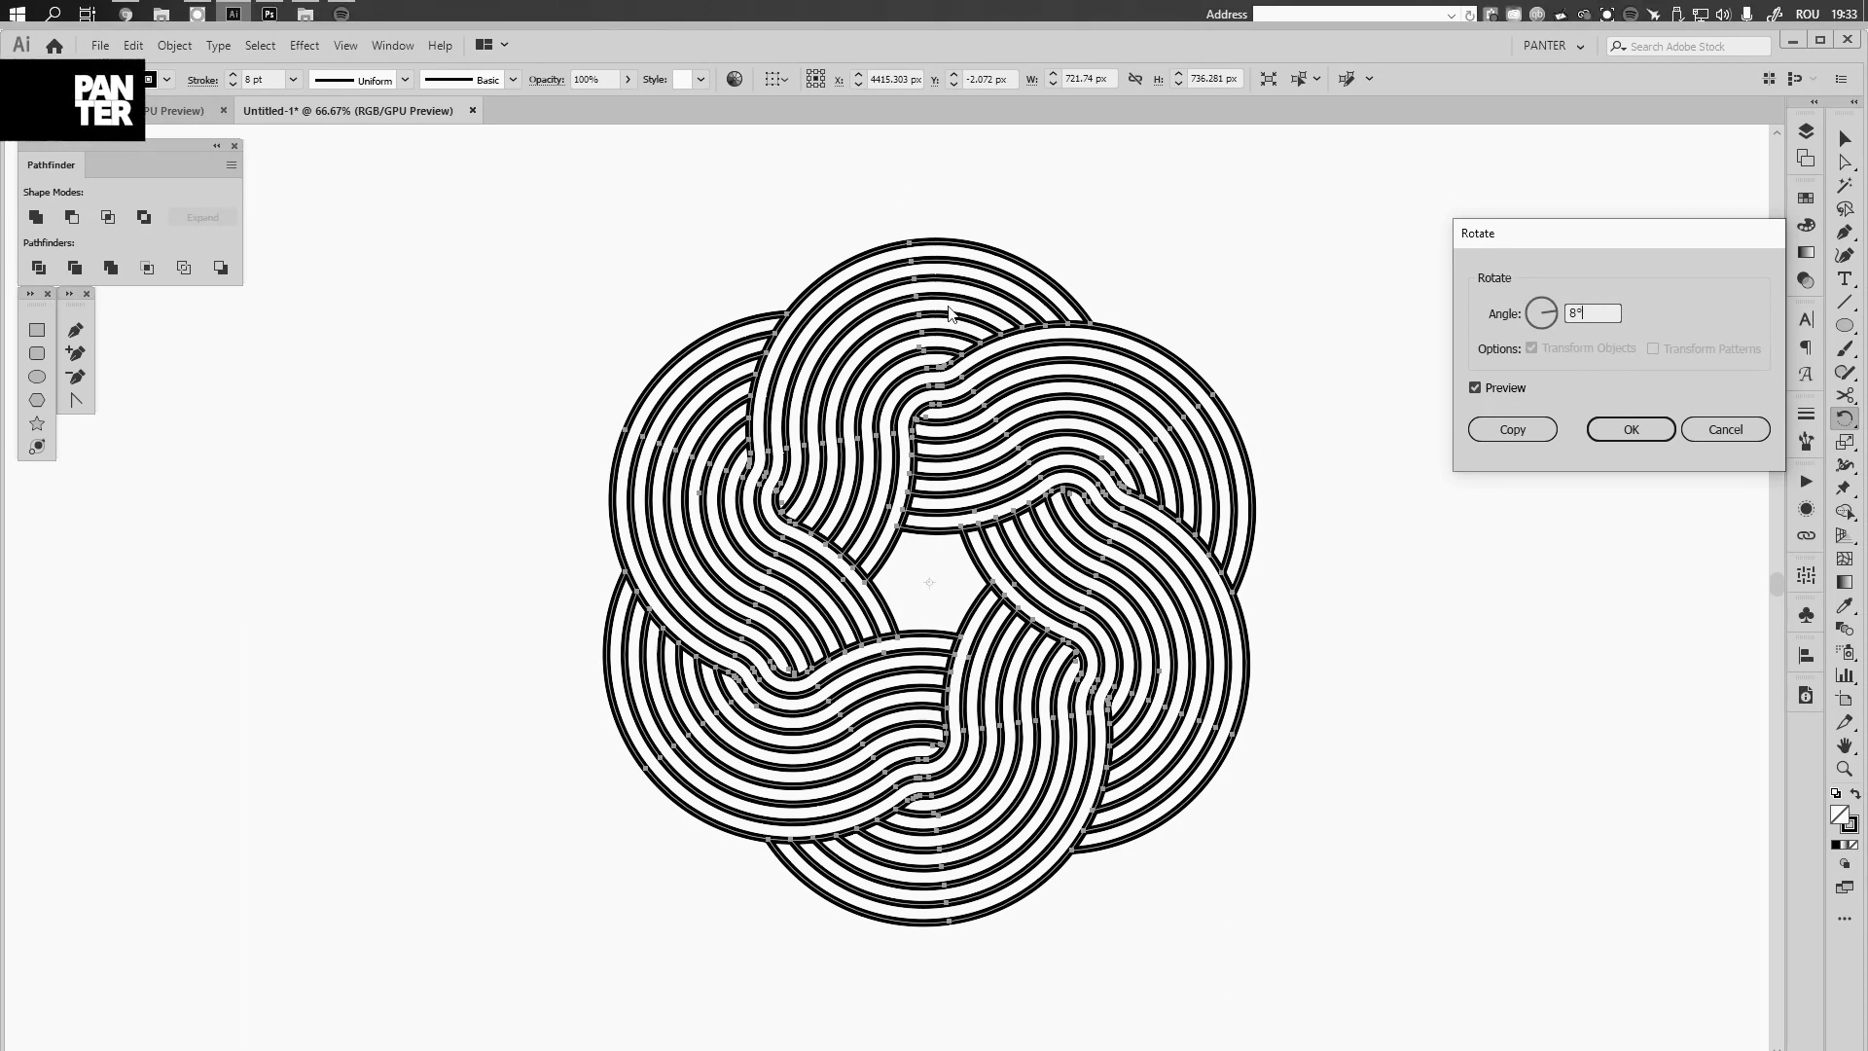
left_click(1643, 428)
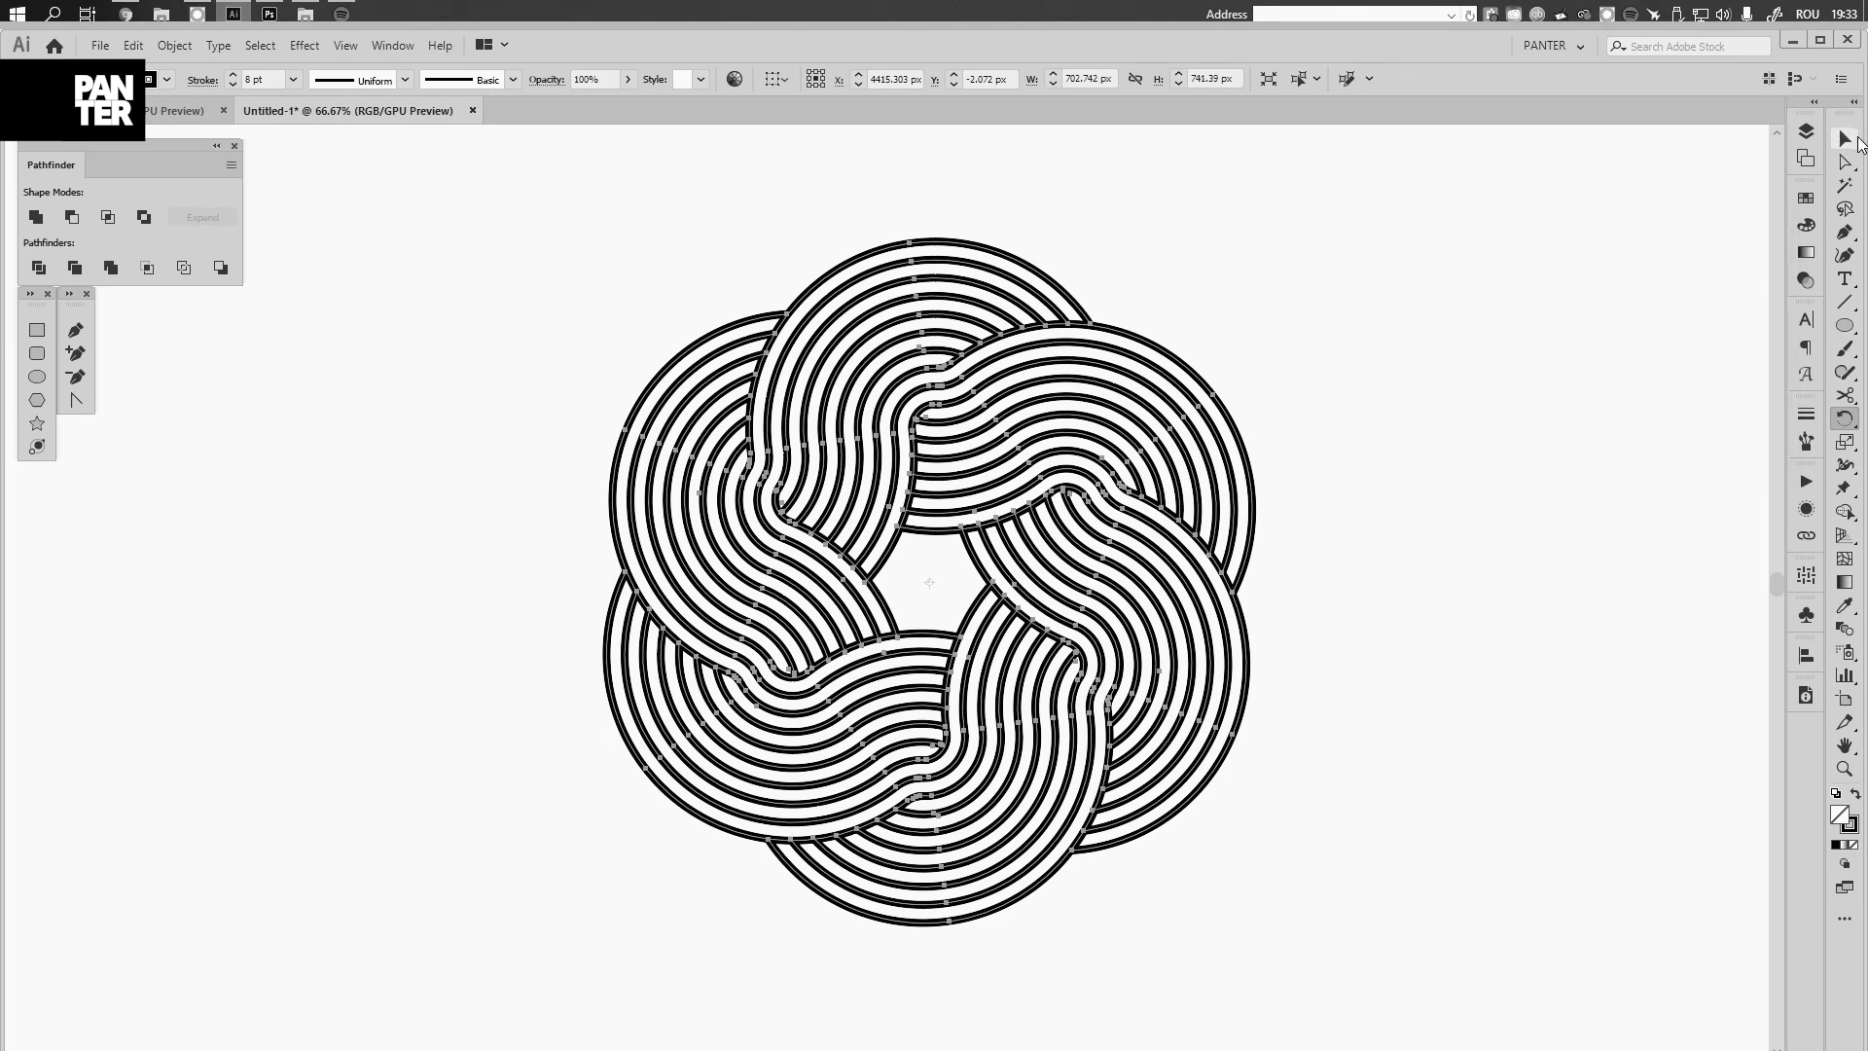
left_click(1853, 141)
left_click(1329, 465)
Set the stroke weight of the rotated duplicate ring to 9 pt and deselect it
scroll(1329, 465, "down", 3)
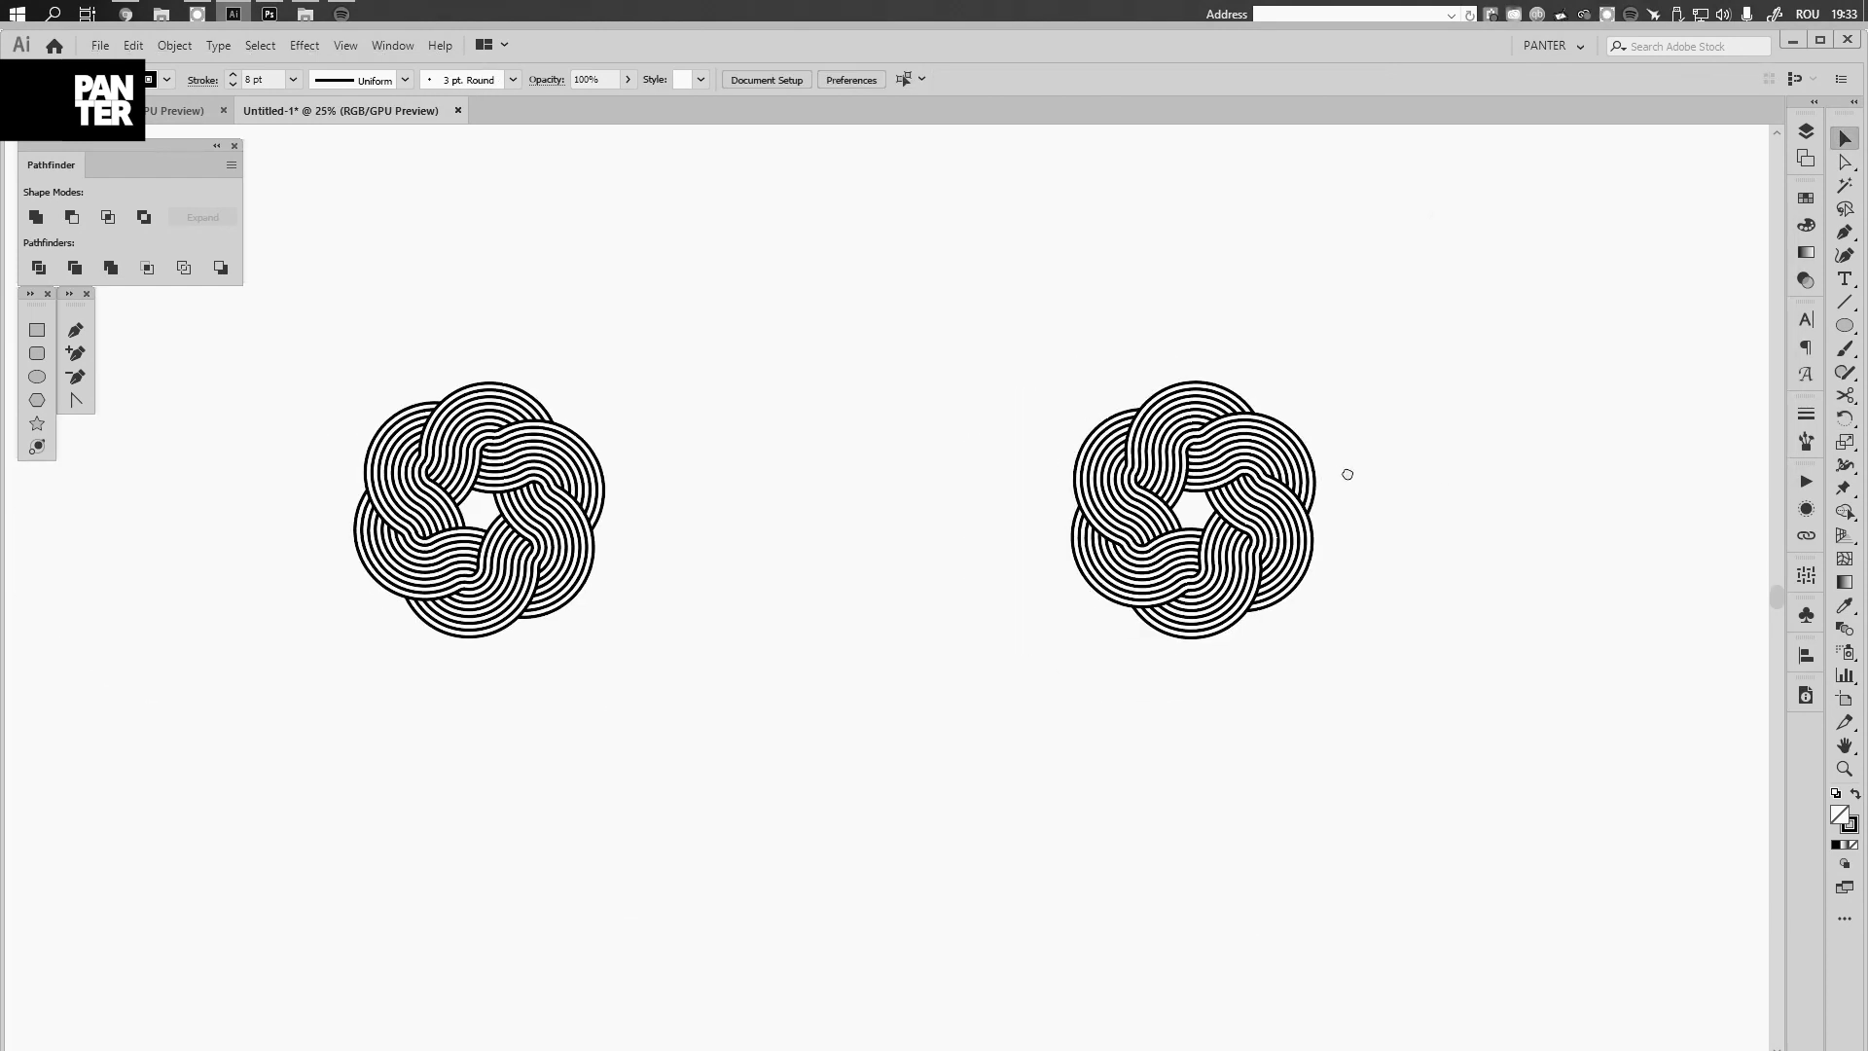
scroll(1346, 471, "up", 3)
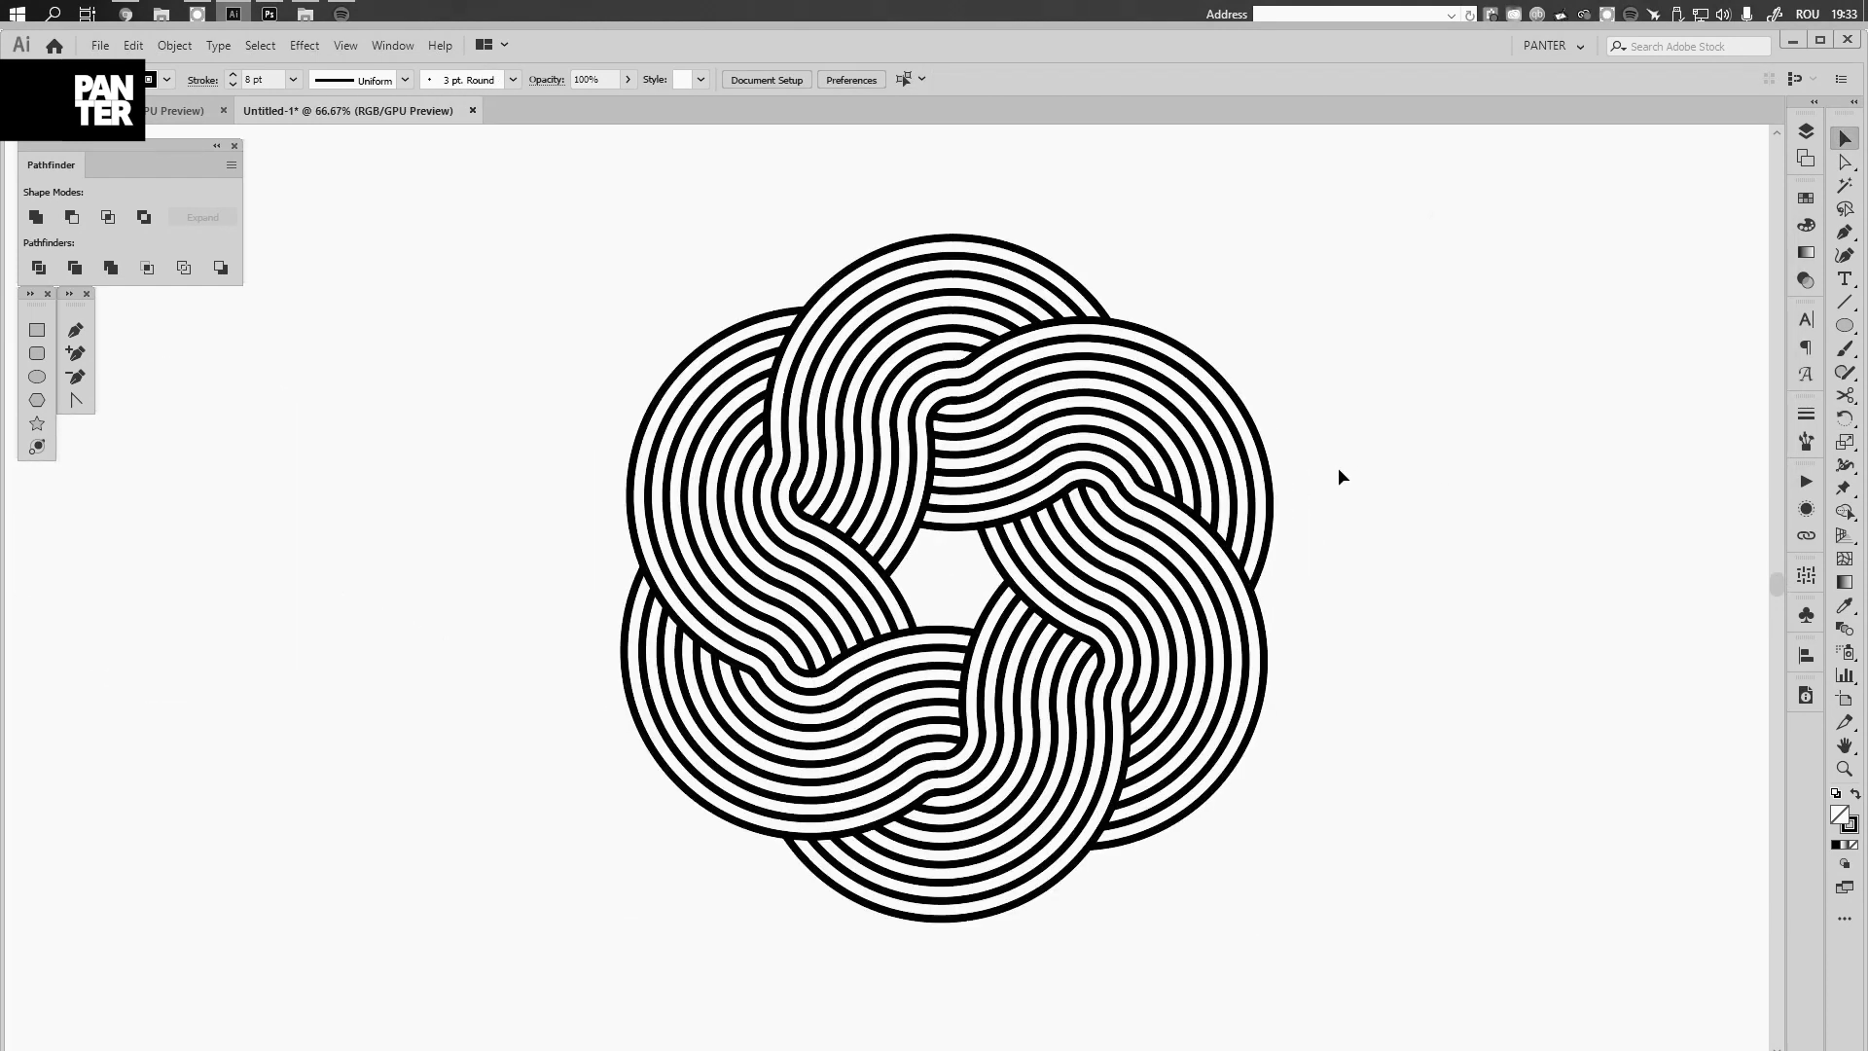
mouse_move(1338, 471)
left_mouse_down()
mouse_move(1111, 438)
mouse_move(1144, 446)
left_mouse_up()
scroll(1216, 446, "down", 1)
scroll(263, 77, "up", 1)
left_click(516, 410)
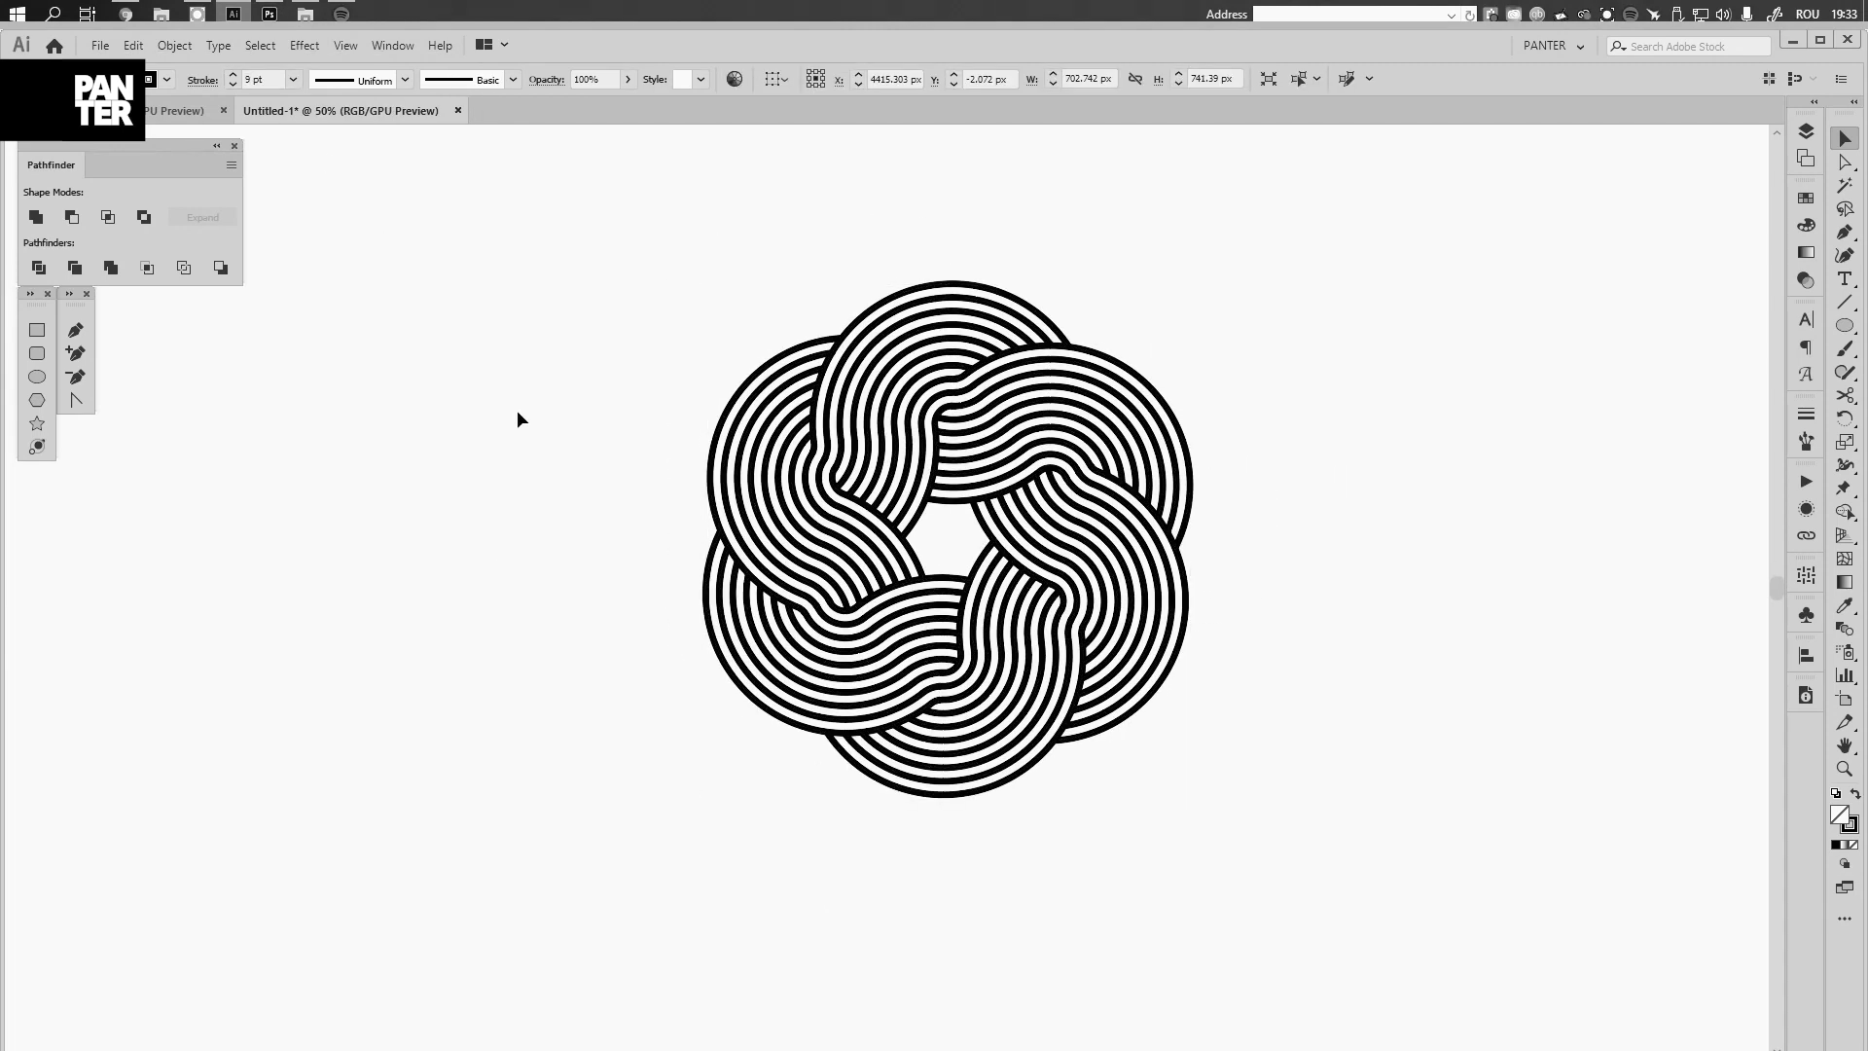
Switch to full screen mode with the menu bar and centre the thickened ring for viewing
scroll(544, 414, "up", 1)
left_click_drag(605, 425, 404, 439)
left_click_drag(1362, 519, 1437, 529)
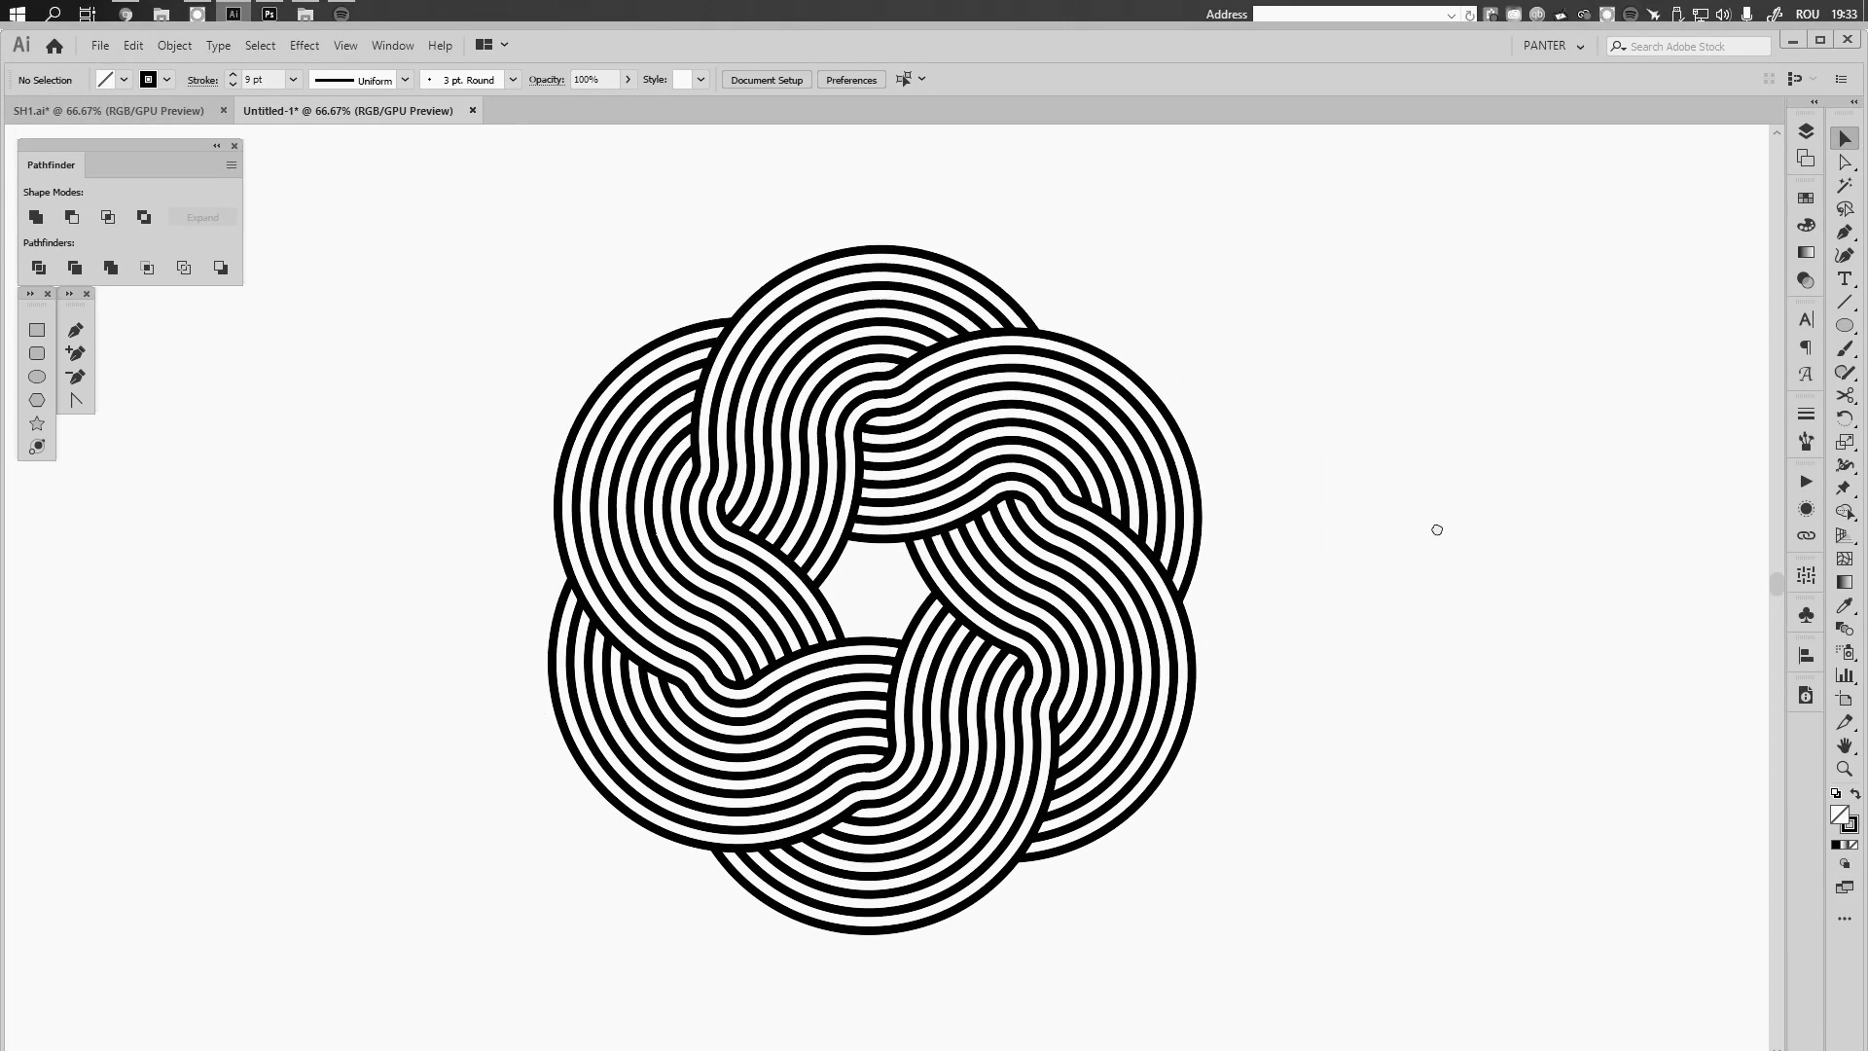
key("f")
left_click_drag(1398, 472, 1433, 505)
key("space")
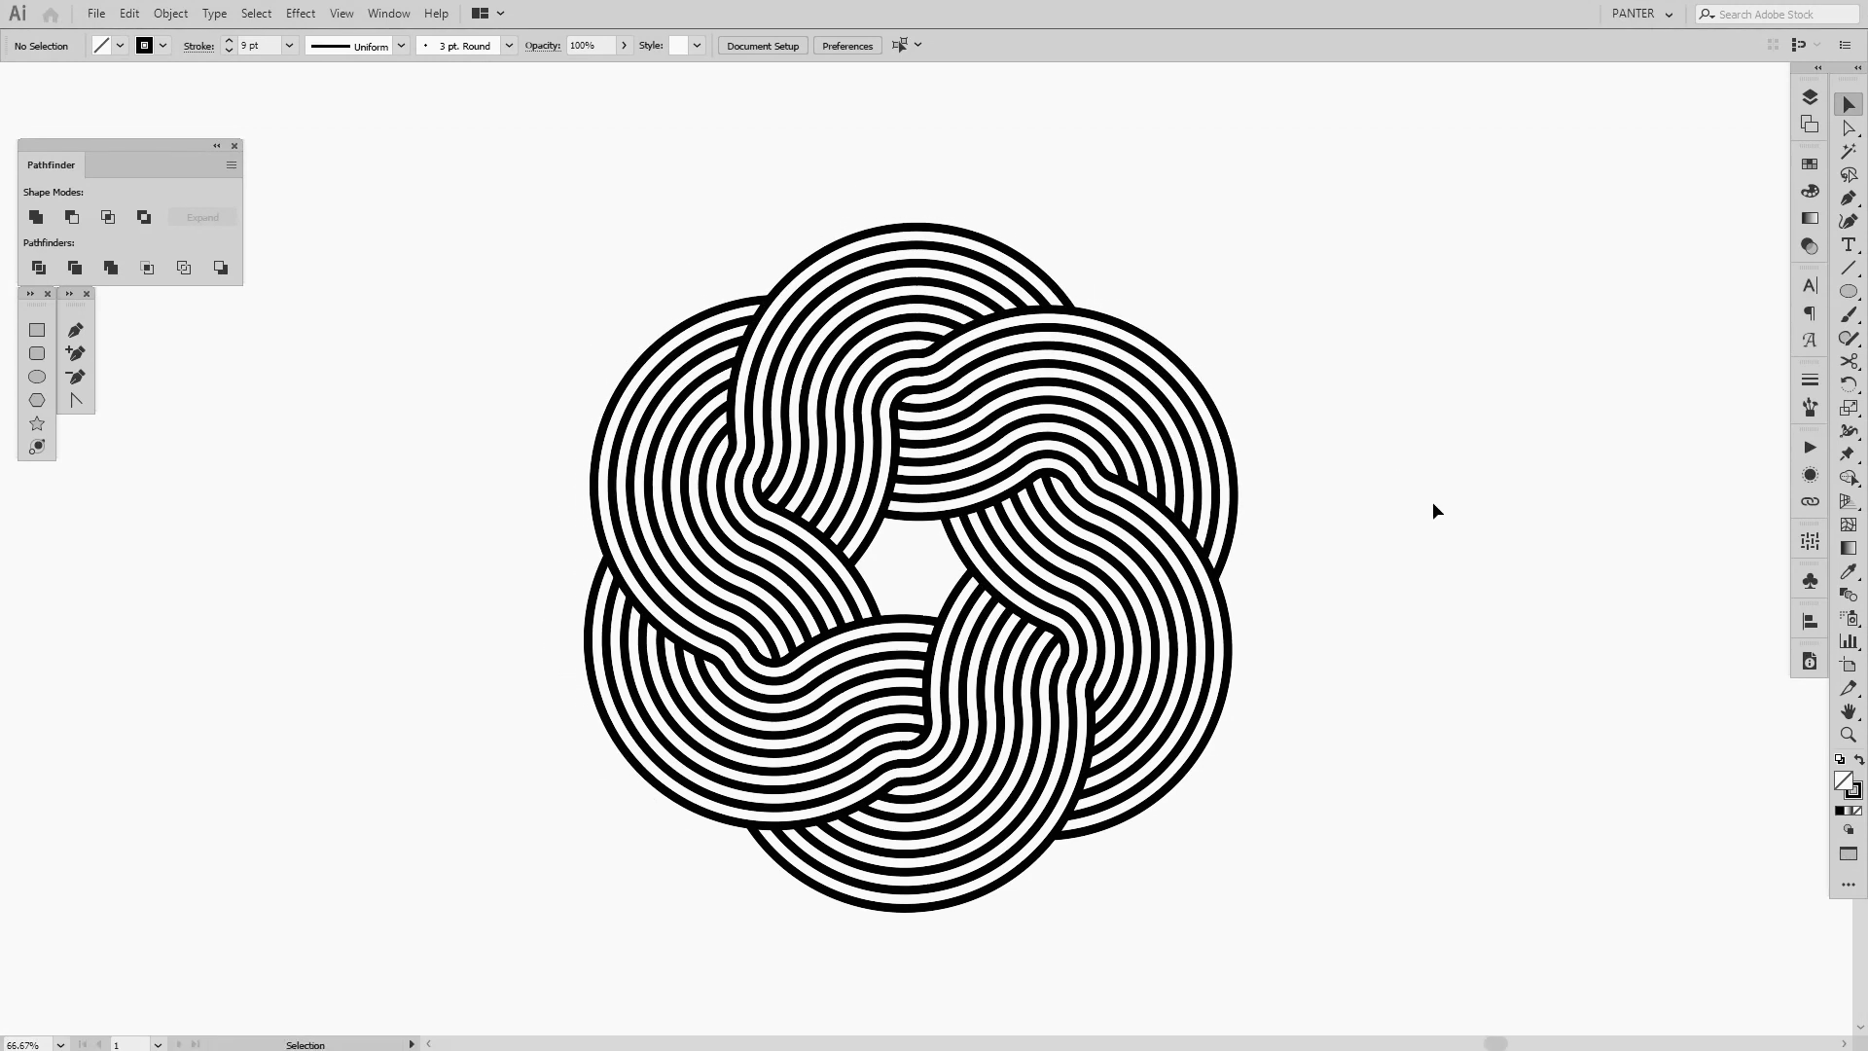